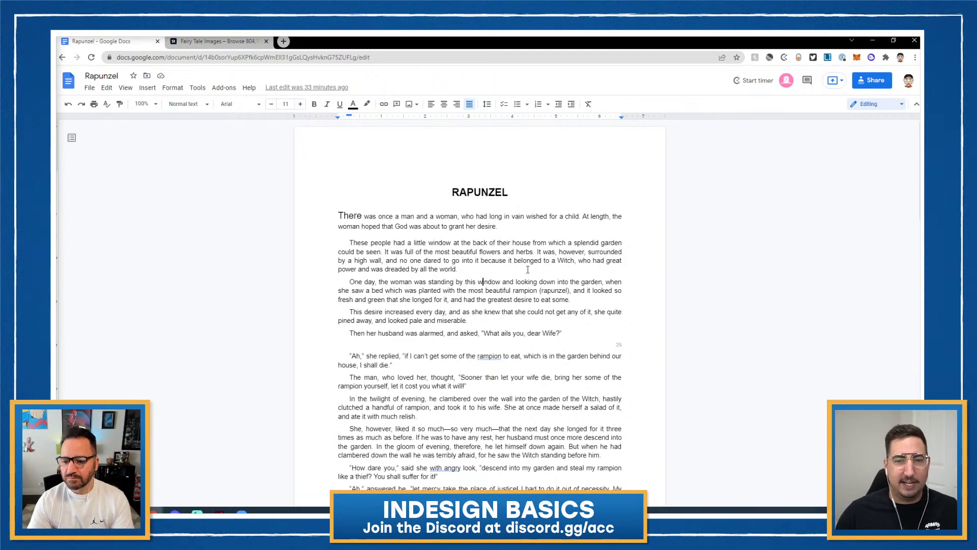
Skim the Rapunzel story in Google Docs, and switch to InDesign to start a new document.
scroll(528, 269, "down", 20)
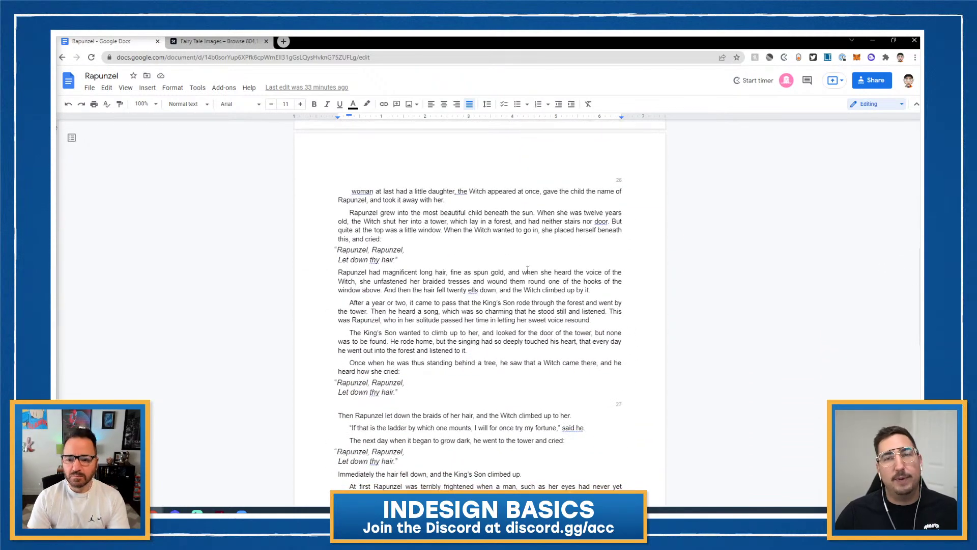
scroll(528, 269, "up", 20)
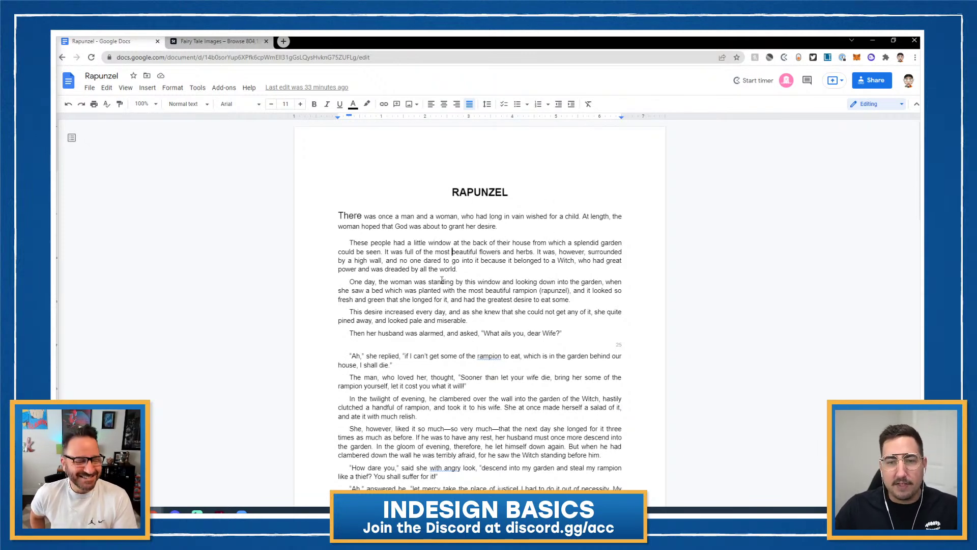
left_click(219, 510)
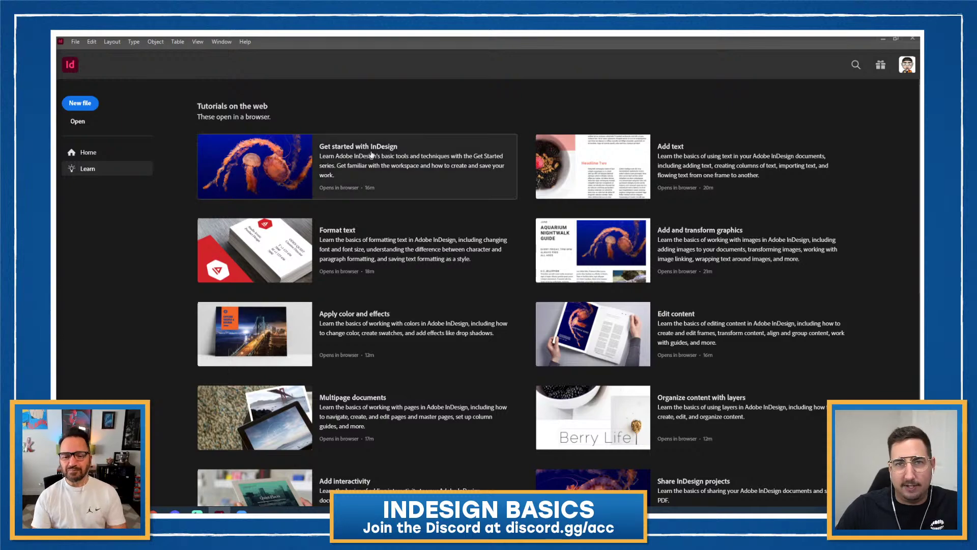
left_click(74, 43)
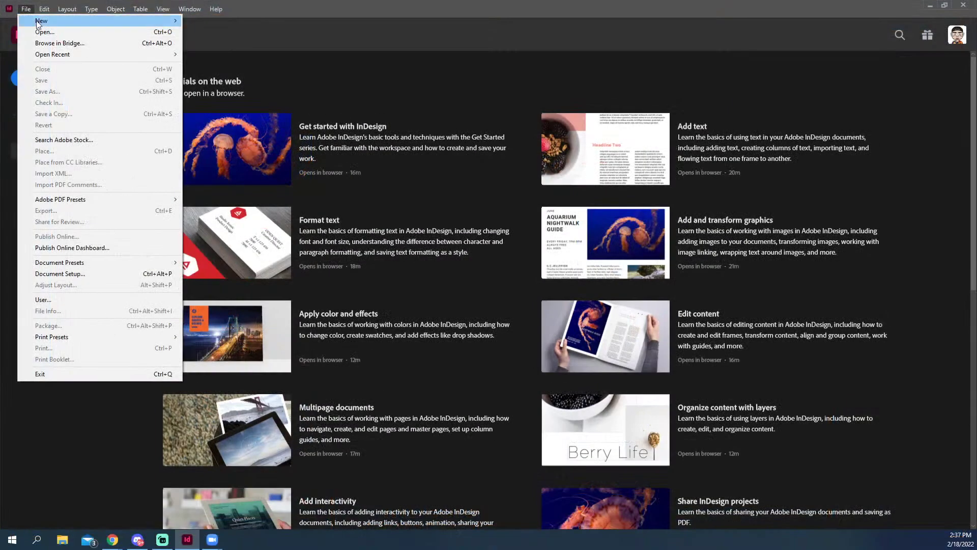
mouse_move(52, 23)
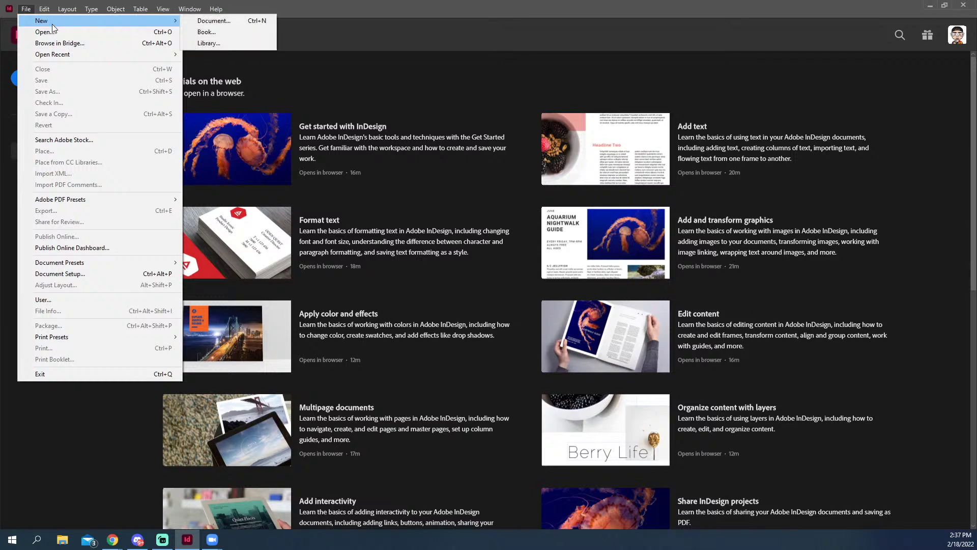
left_click(227, 23)
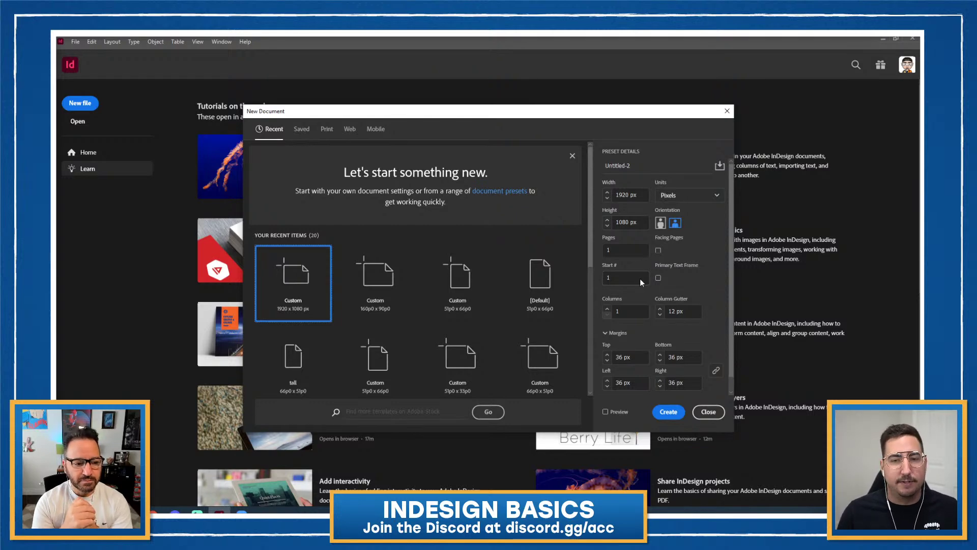
Name the new document Rappy.
left_click(641, 166)
key("ctrl+a")
key("BackSpace")
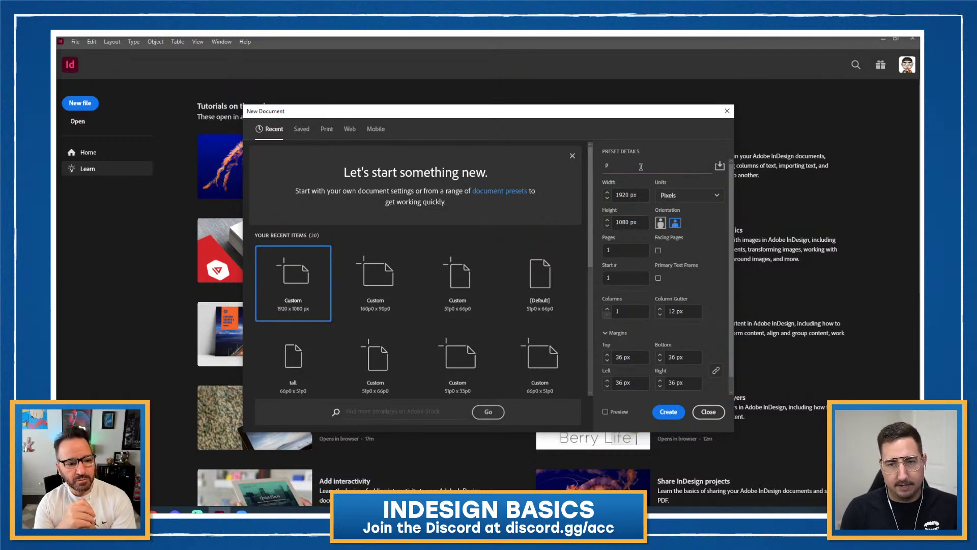
type("Rappy")
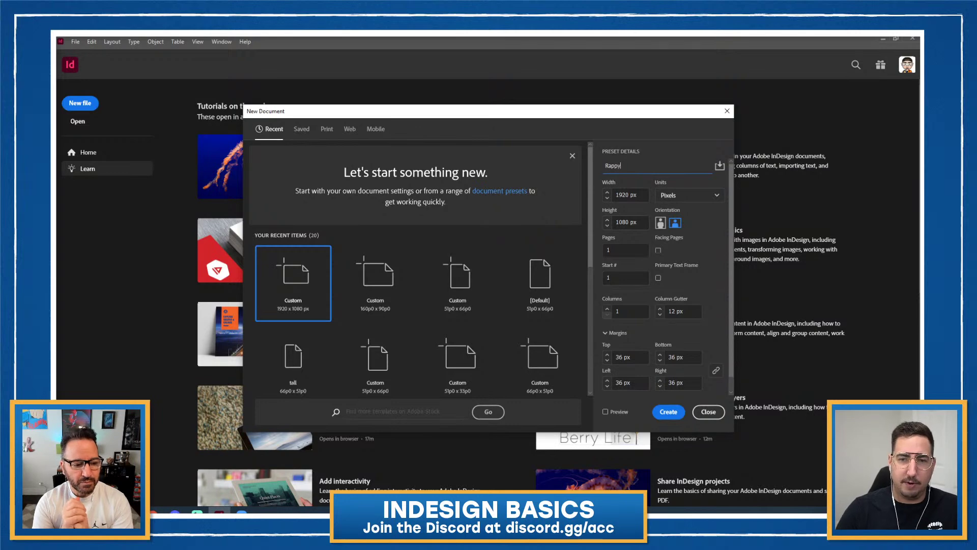
Try inches as the document unit while browsing the print presets and templates.
left_click(677, 196)
left_click(675, 247)
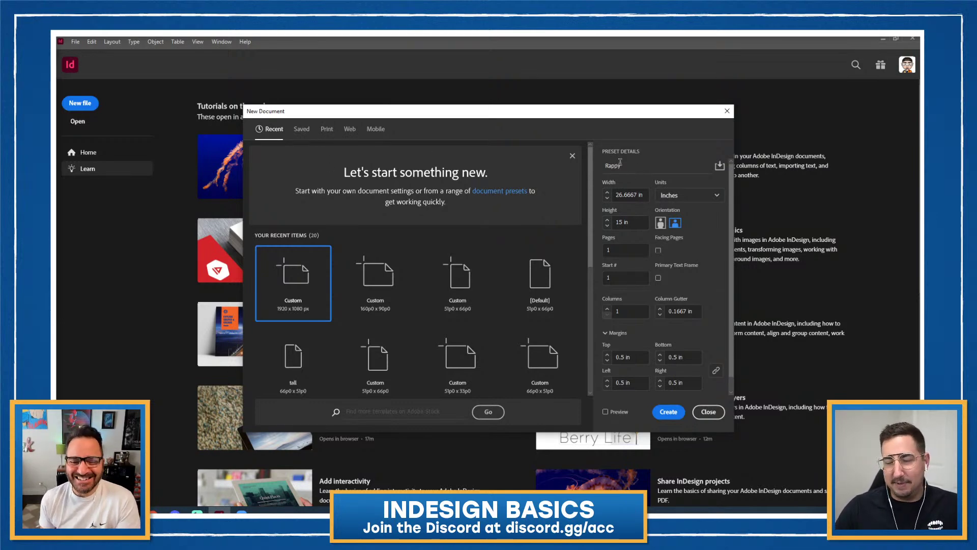
left_click(326, 130)
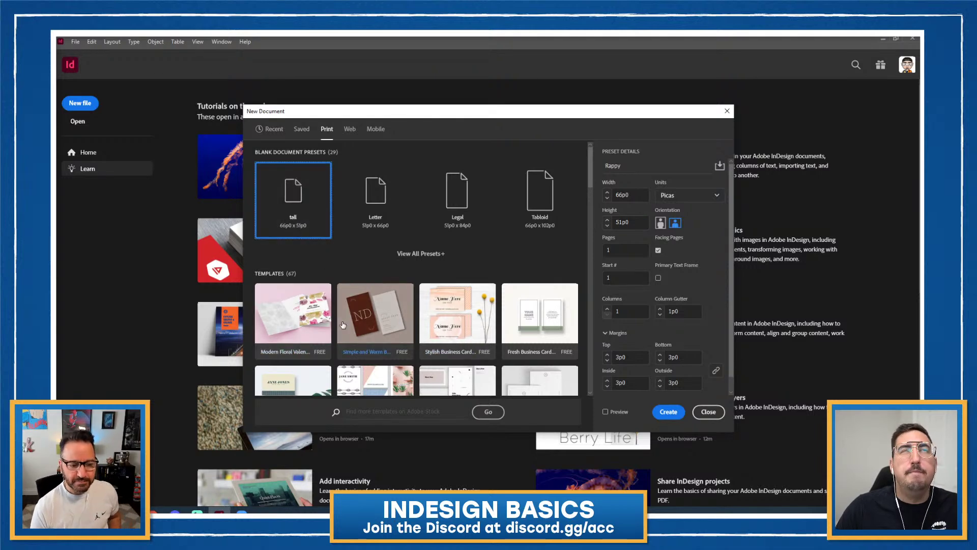
scroll(343, 325, "down", 3)
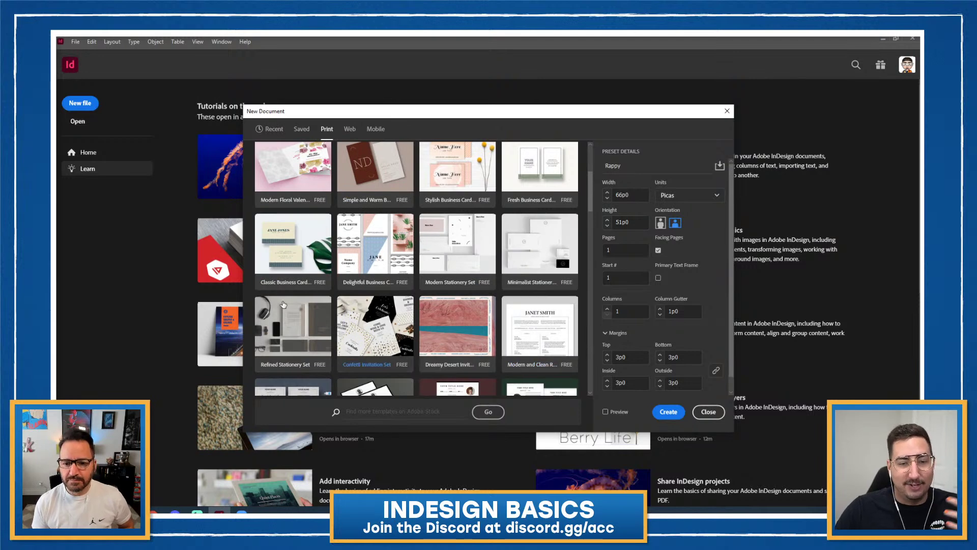
scroll(317, 346, "up", 3)
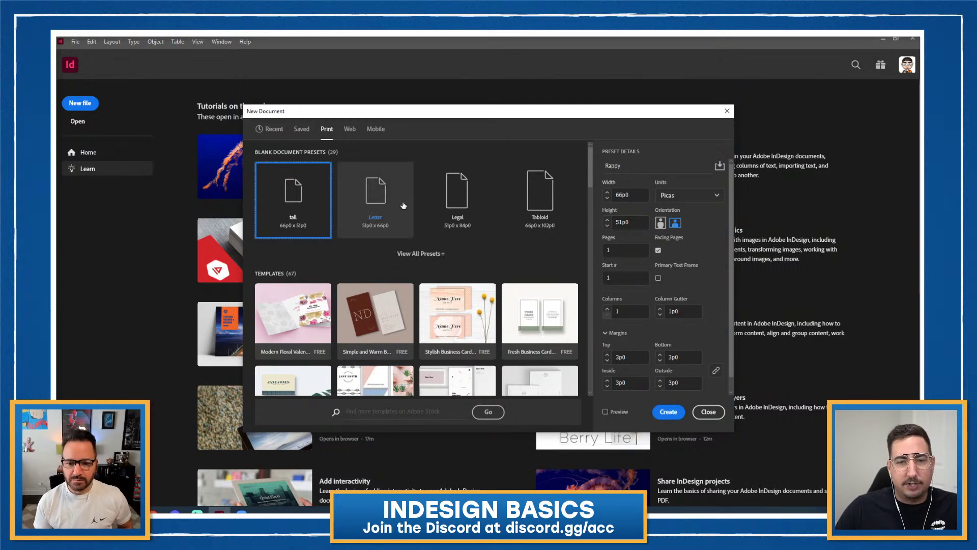
left_click(689, 197)
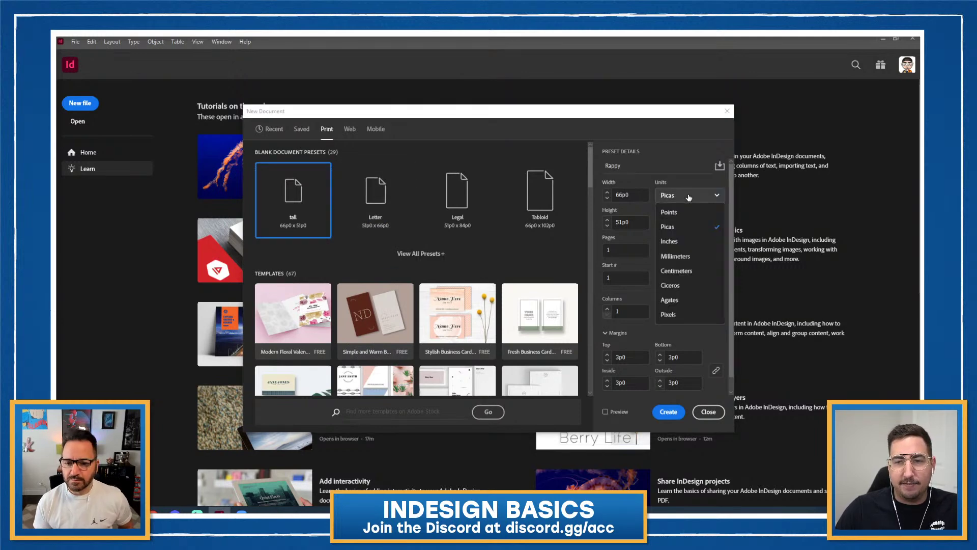
left_click(681, 245)
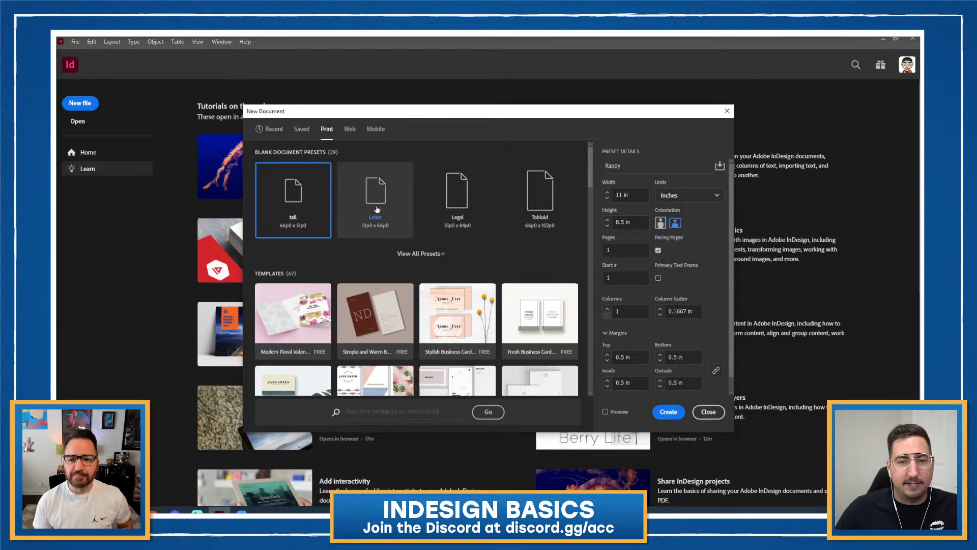
left_click(301, 128)
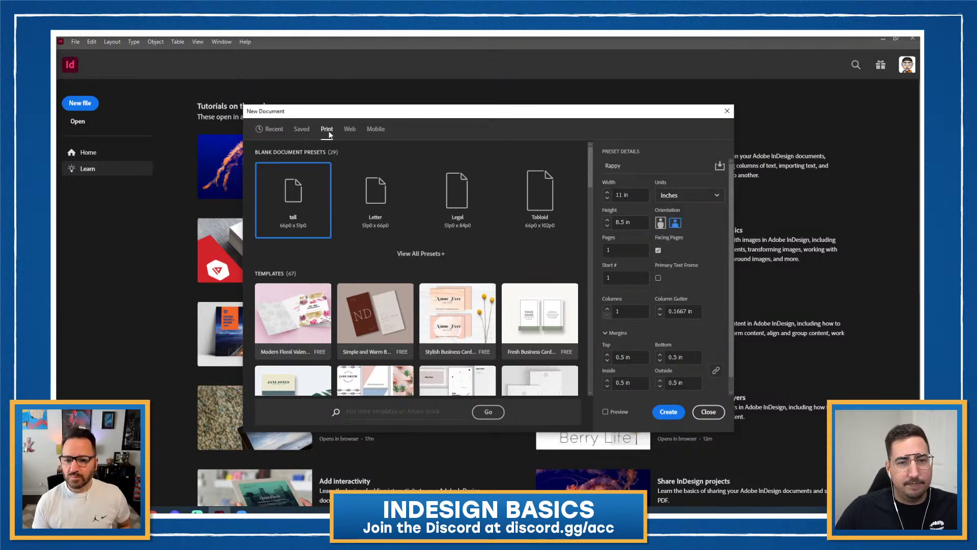
Base the document on the print preset tall, with units in inches and portrait orientation.
left_click(327, 129)
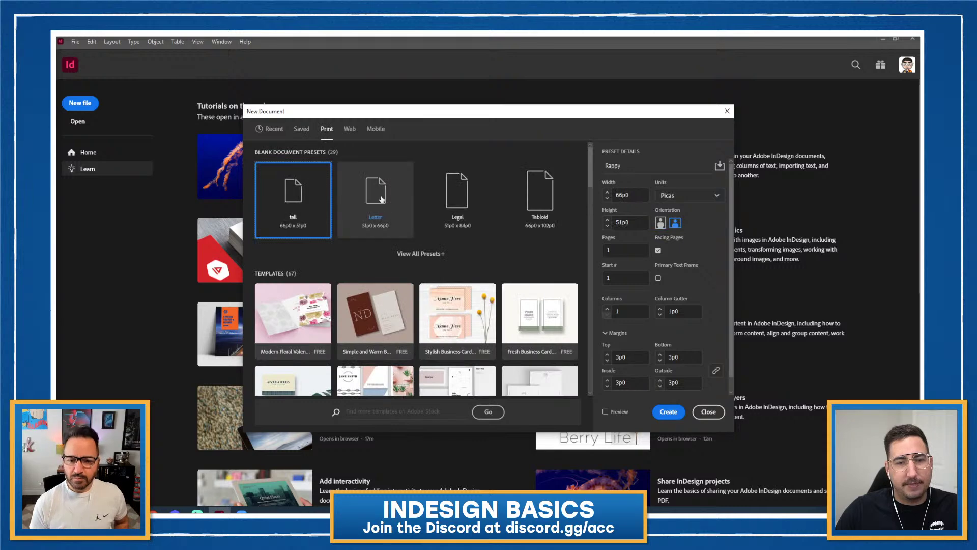
left_click(701, 196)
left_click(677, 241)
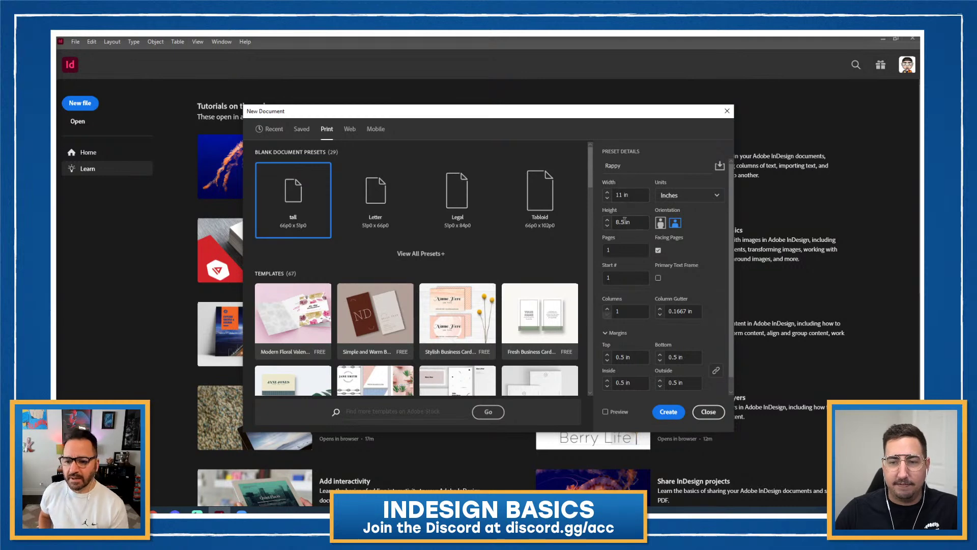
left_click(661, 224)
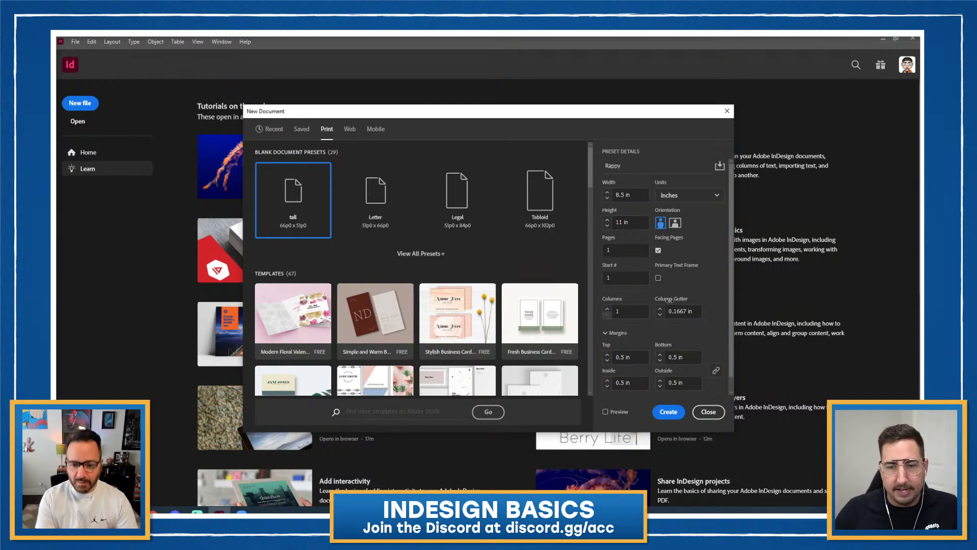
Check the bleed and slug settings and create the document.
scroll(670, 303, "down", 1)
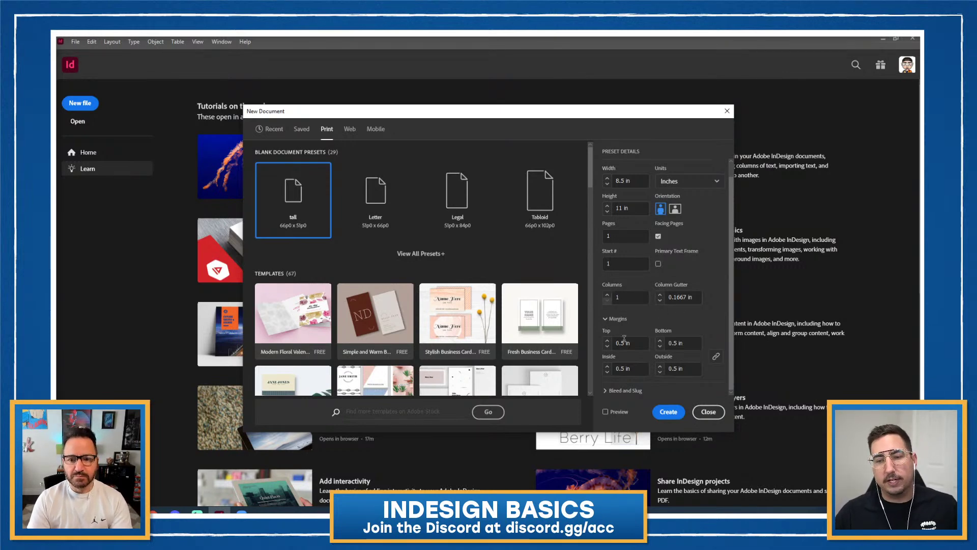
left_click(606, 390)
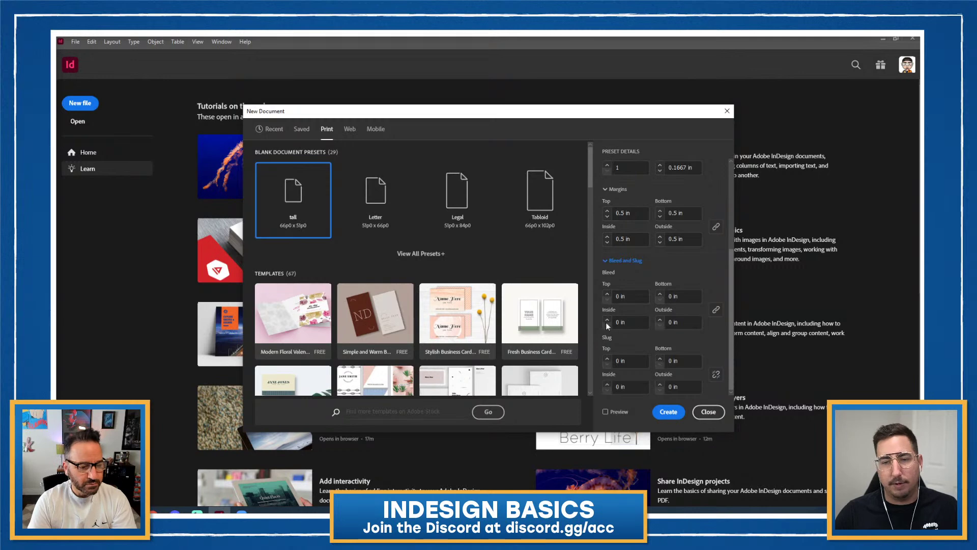
left_click(611, 260)
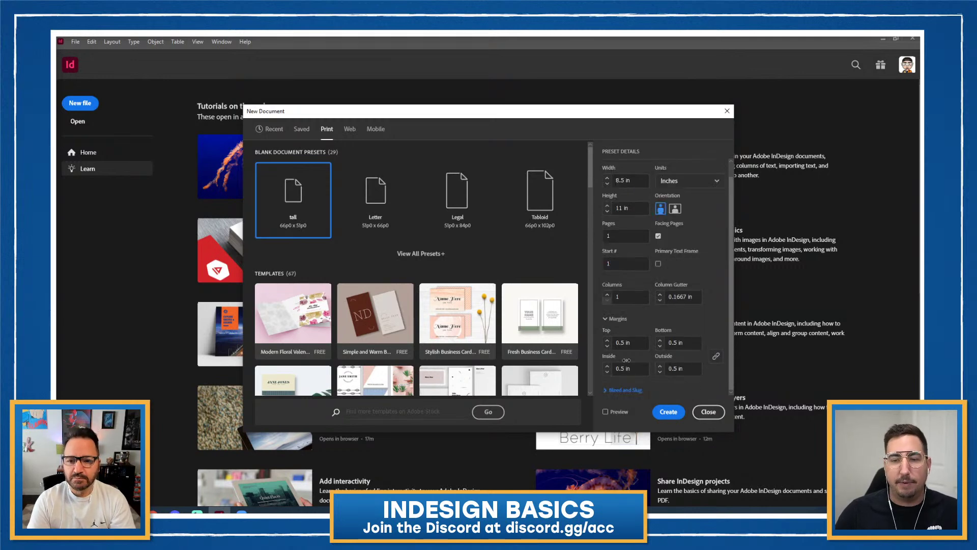
left_click(676, 413)
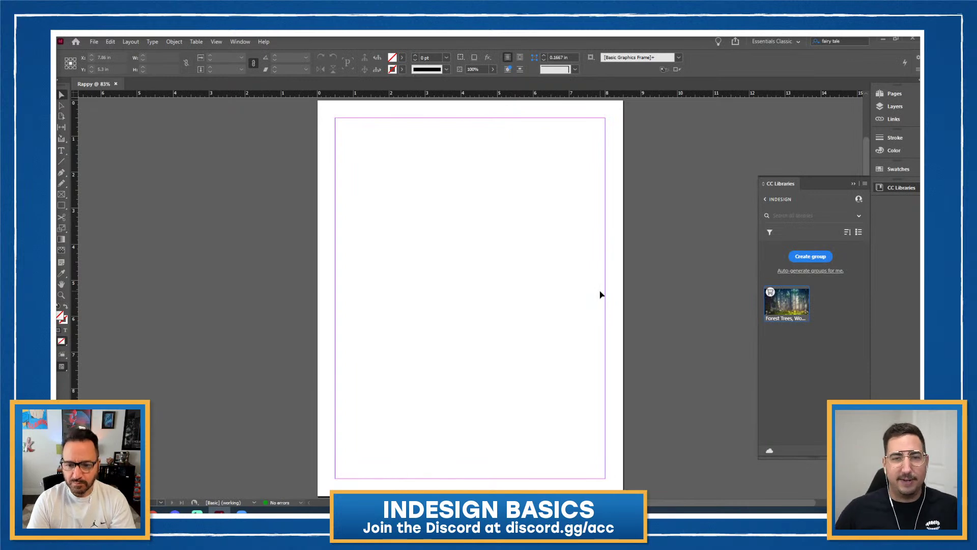
Collapse the CC Libraries and check which workspace is active.
left_click(853, 184)
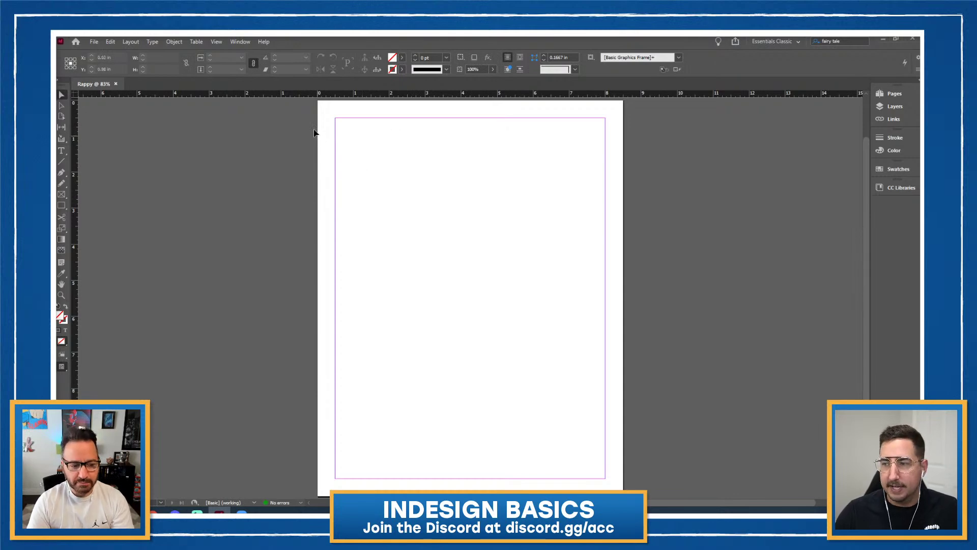
left_click(241, 43)
mouse_move(254, 63)
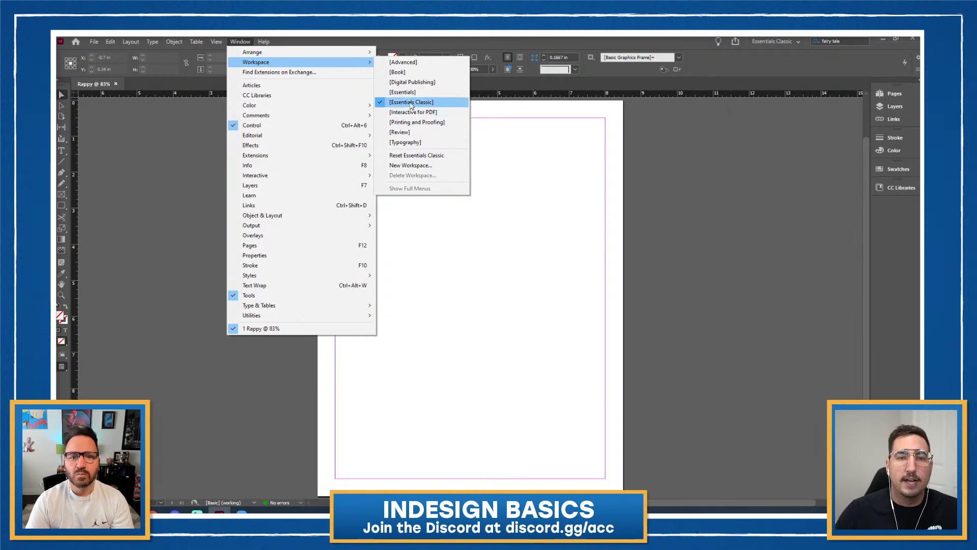
left_click(481, 41)
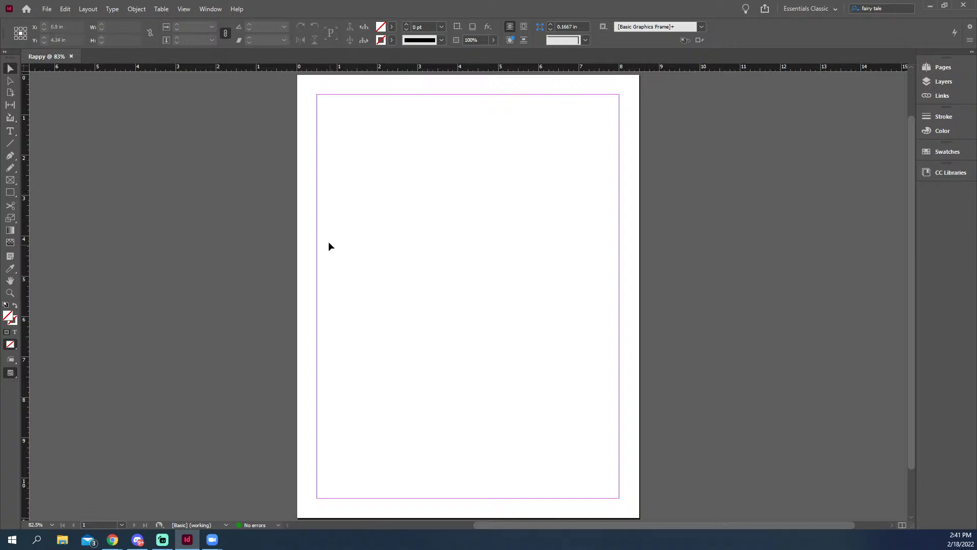
Show the page overview and draw a text frame about 7.5 by 10 in that fills the area inside the page margins.
left_click(940, 67)
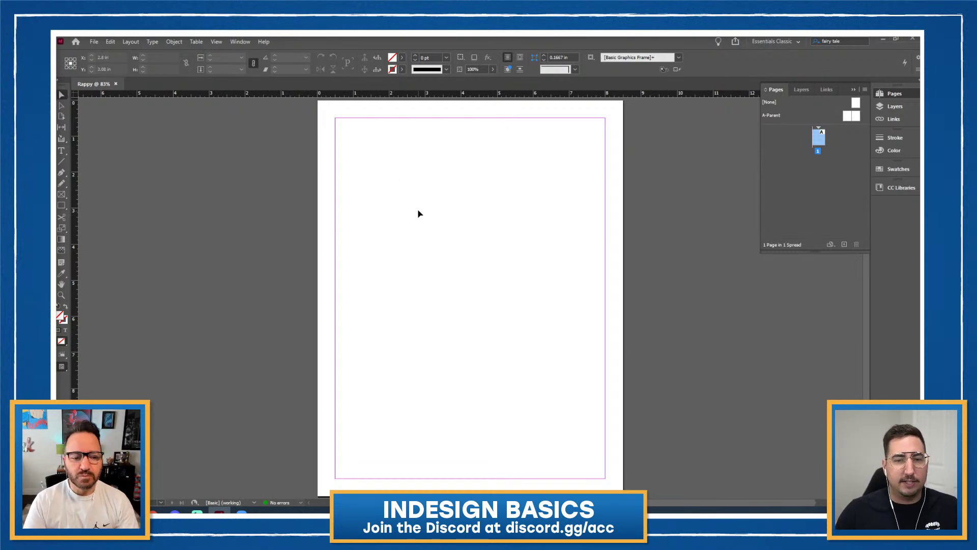
left_click(64, 154)
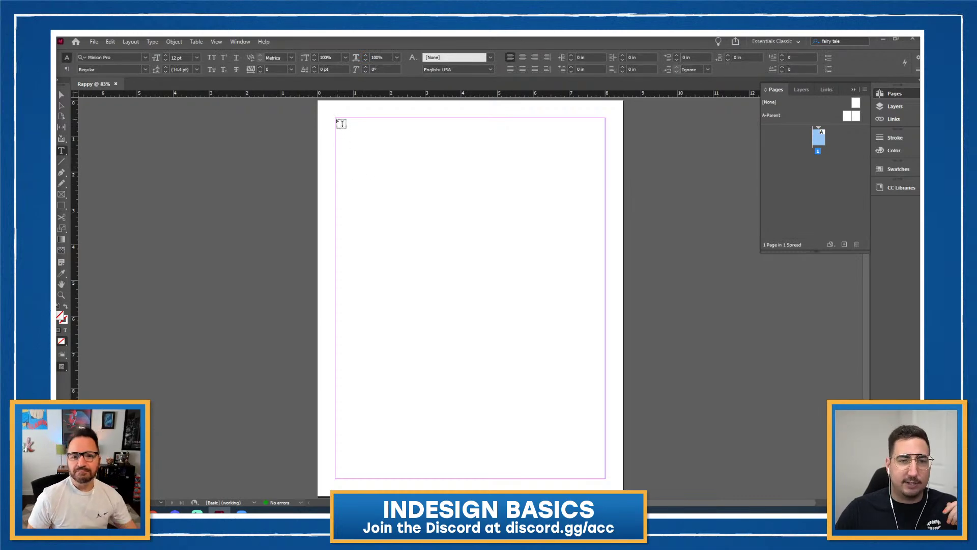
left_click_drag(336, 119, 606, 478)
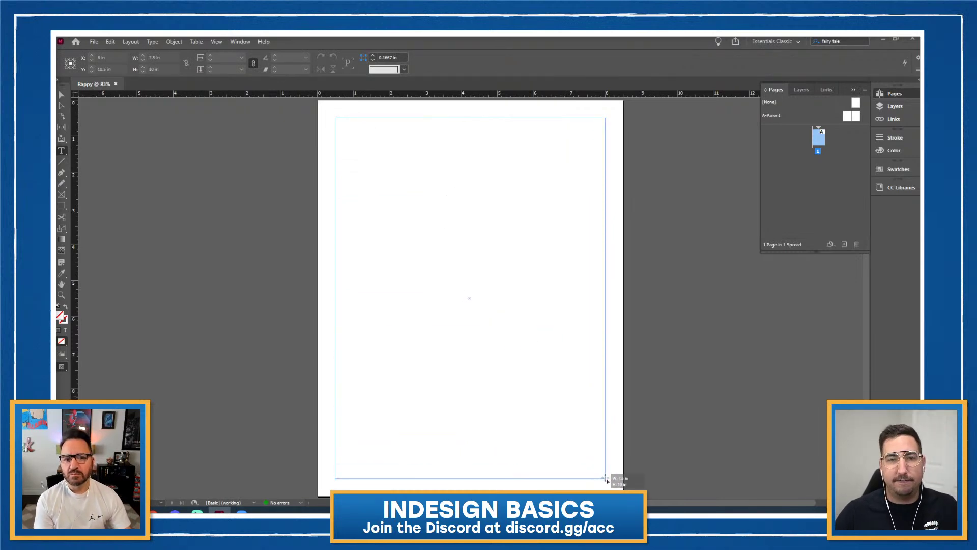
left_click_drag(606, 479, 606, 479)
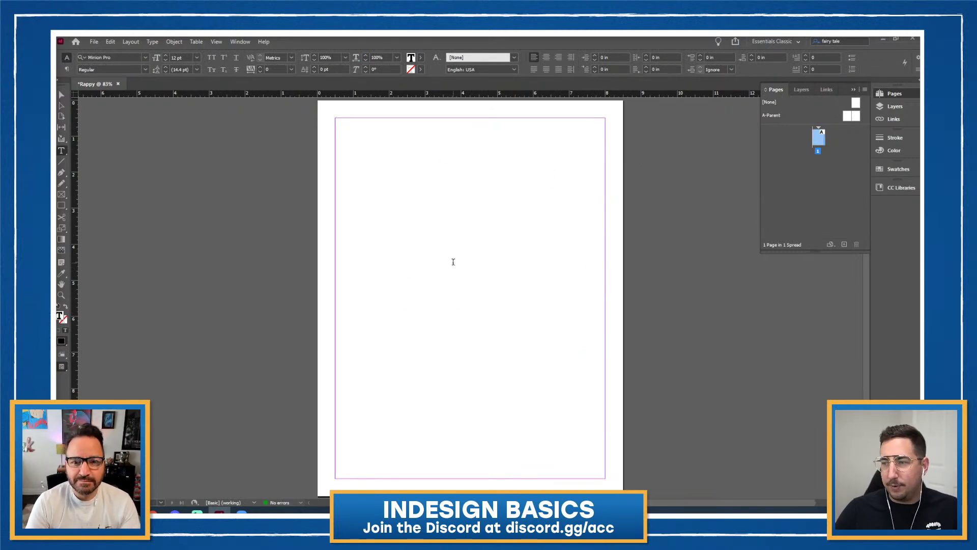
Copy the entire Rapunzel story from Google Docs and paste it into the text frame in InDesign.
mouse_move(179, 509)
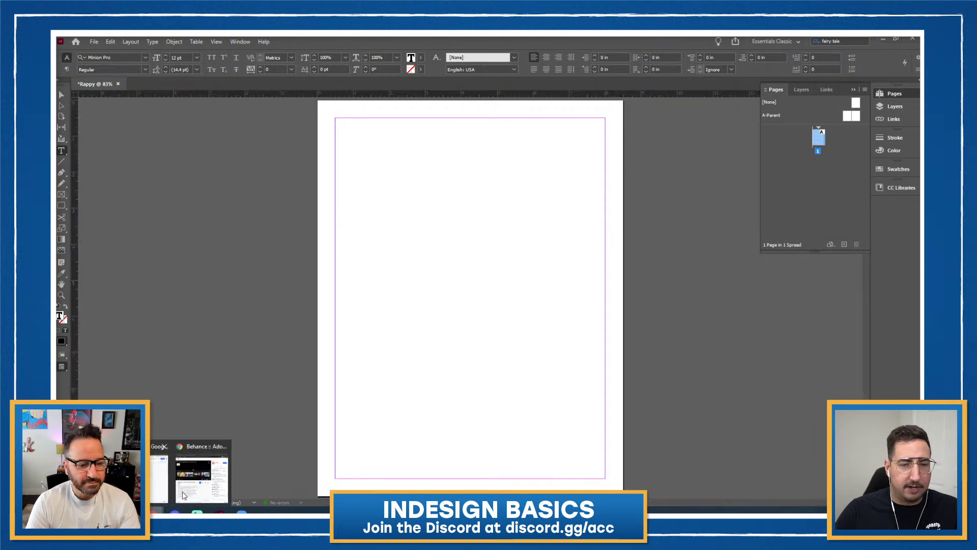
left_click(201, 476)
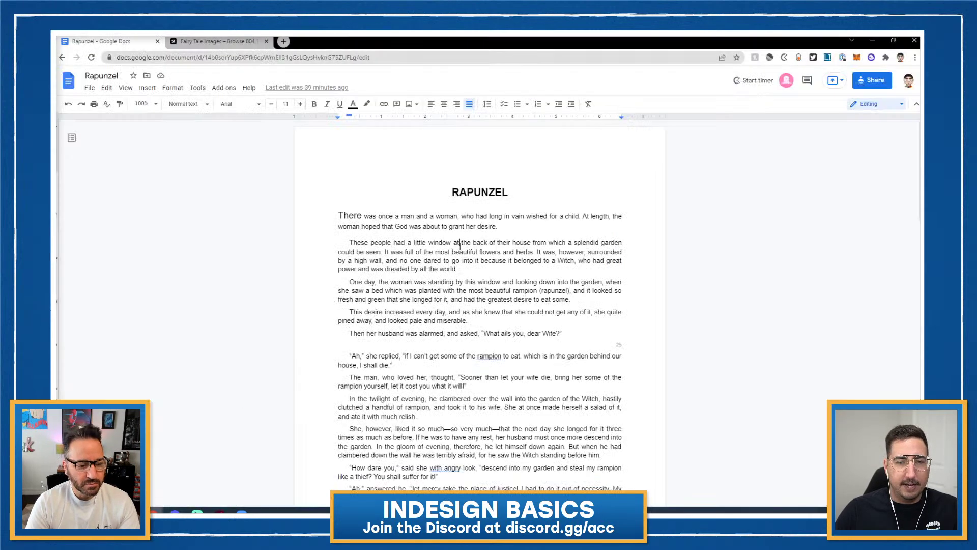
key("ctrl+a")
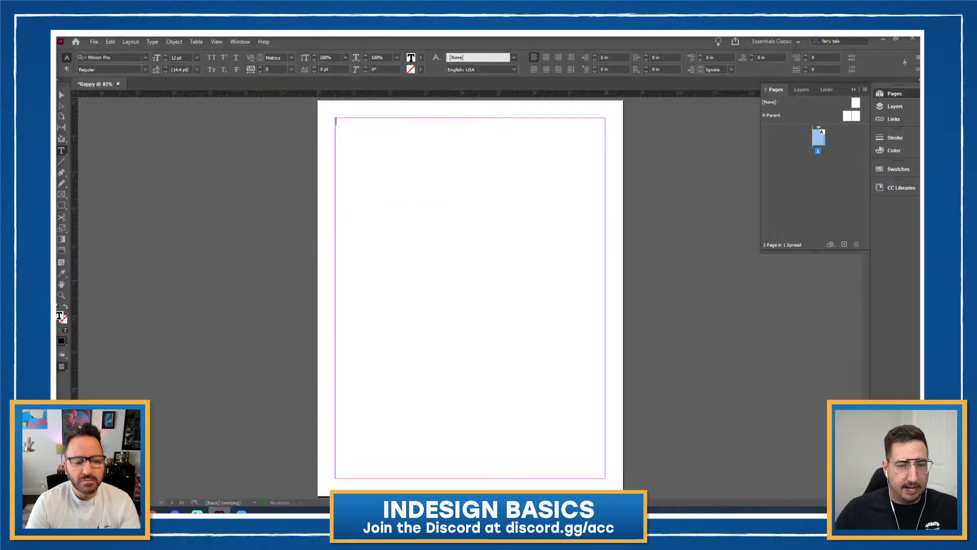
left_click(220, 510)
left_click(404, 148)
key("ctrl+v")
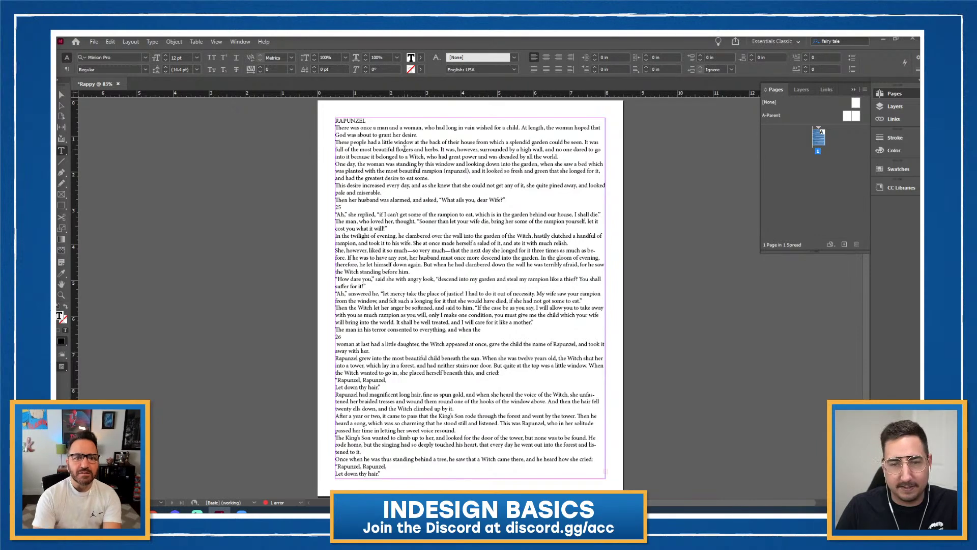
left_click(736, 42)
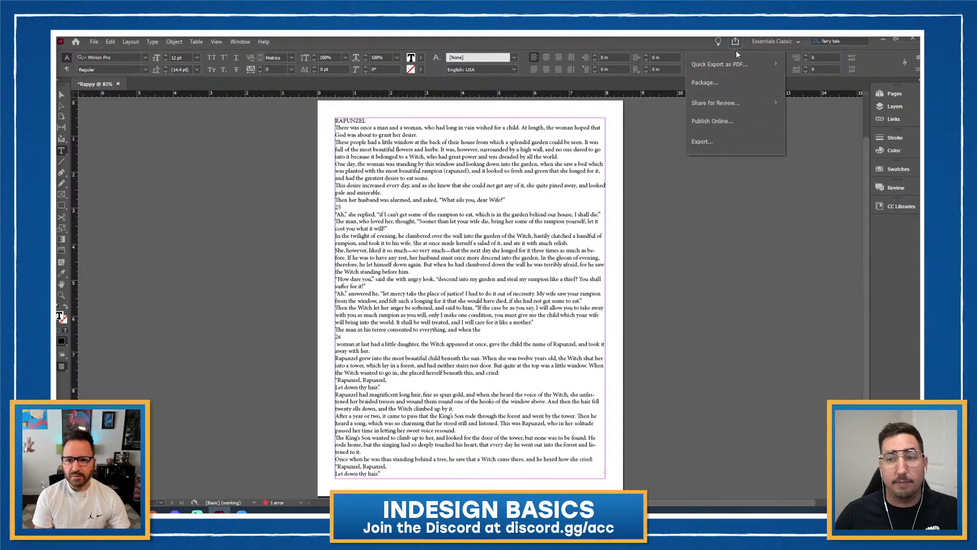
left_click(455, 147)
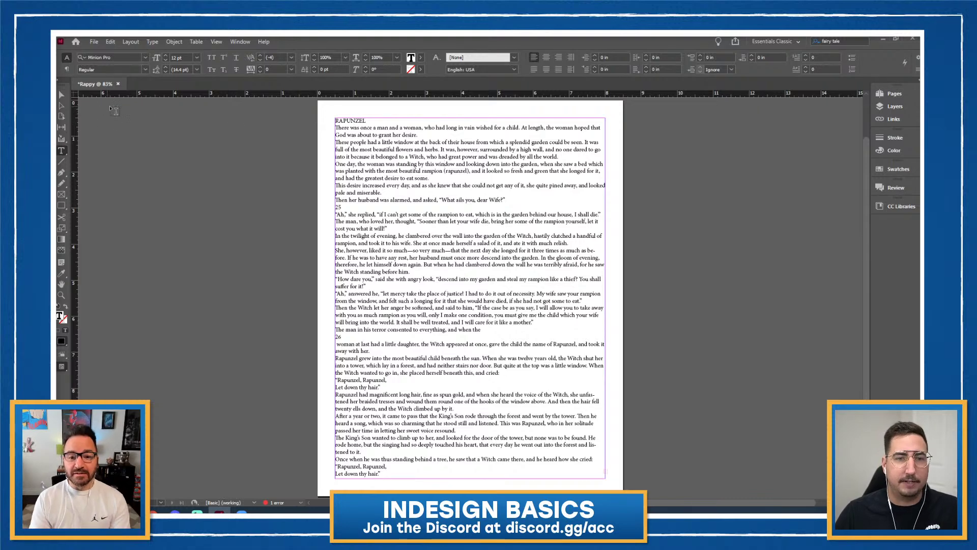
Look at the Review options for sharing the work, and collapse them again.
left_click(883, 188)
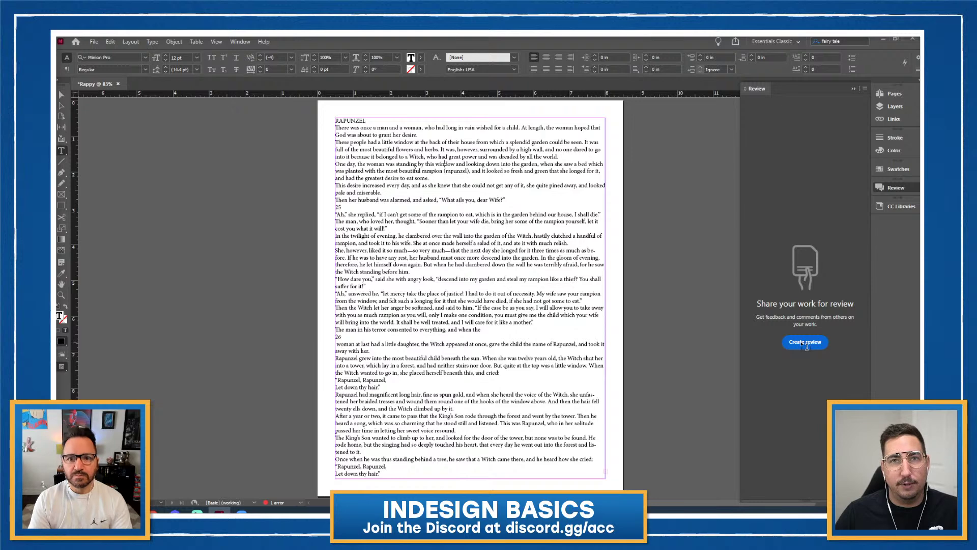
left_click(892, 188)
left_click(892, 188)
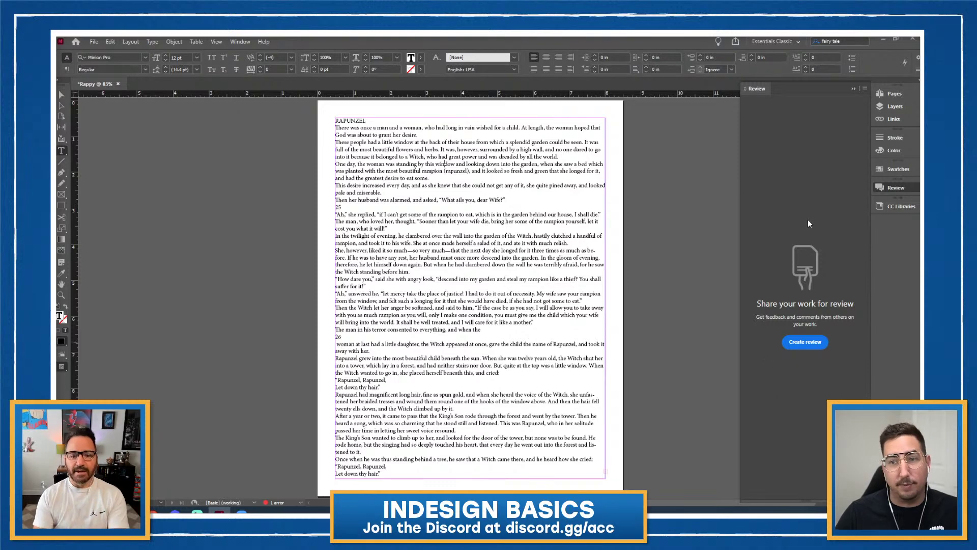
left_click(886, 187)
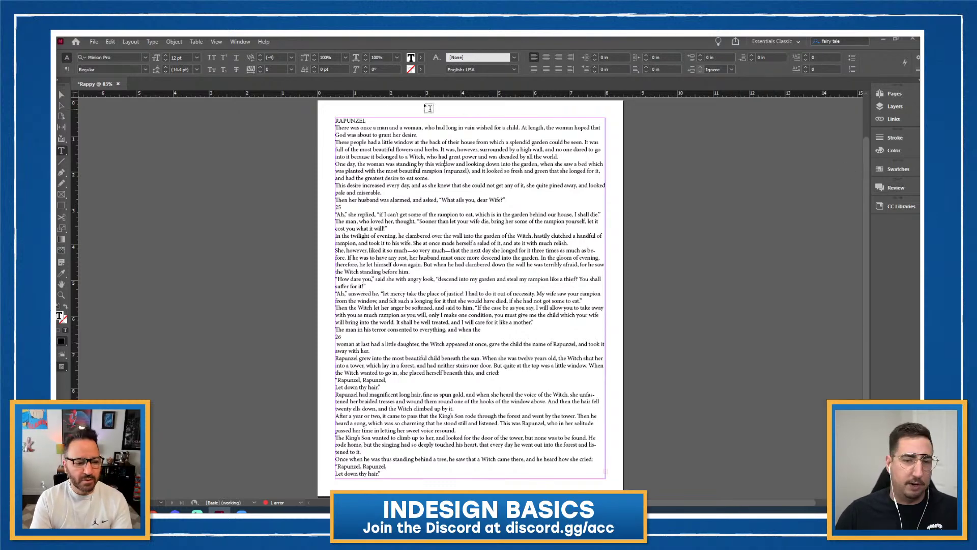
left_click(382, 120)
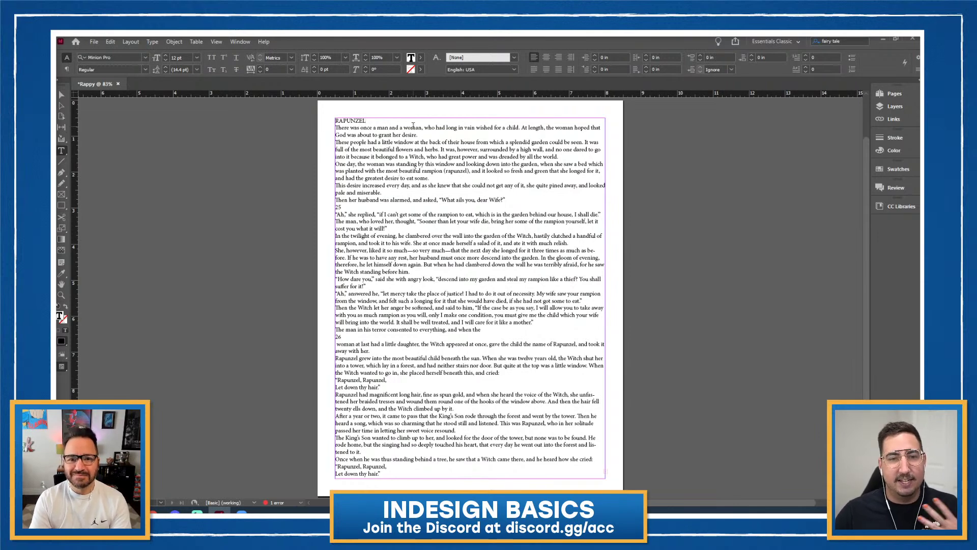
left_click_drag(413, 126, 374, 292)
left_click_drag(364, 258, 470, 365)
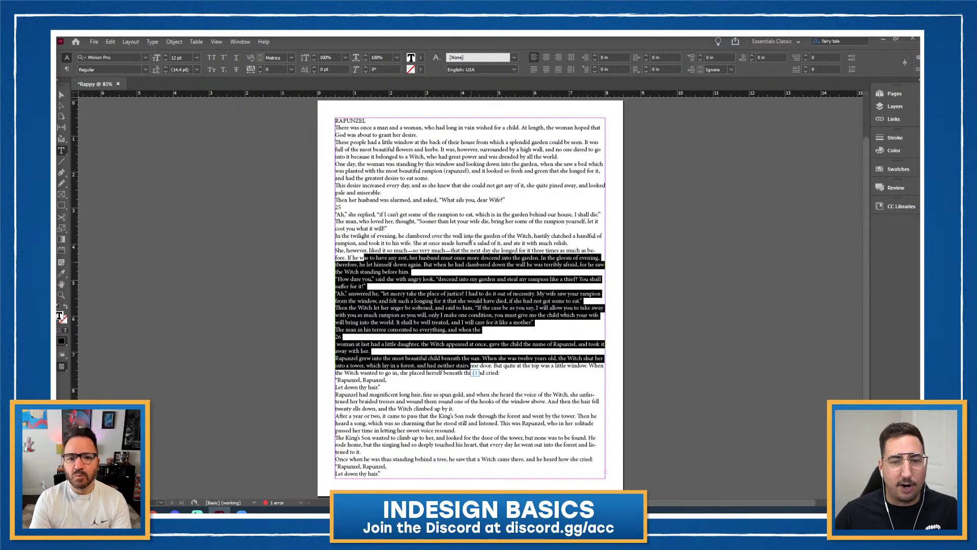
left_click_drag(448, 185, 488, 242)
left_click_drag(472, 293, 492, 344)
left_click_drag(445, 163, 554, 294)
left_click_drag(491, 336, 499, 394)
left_click_drag(480, 264, 504, 379)
left_click_drag(386, 164, 346, 214)
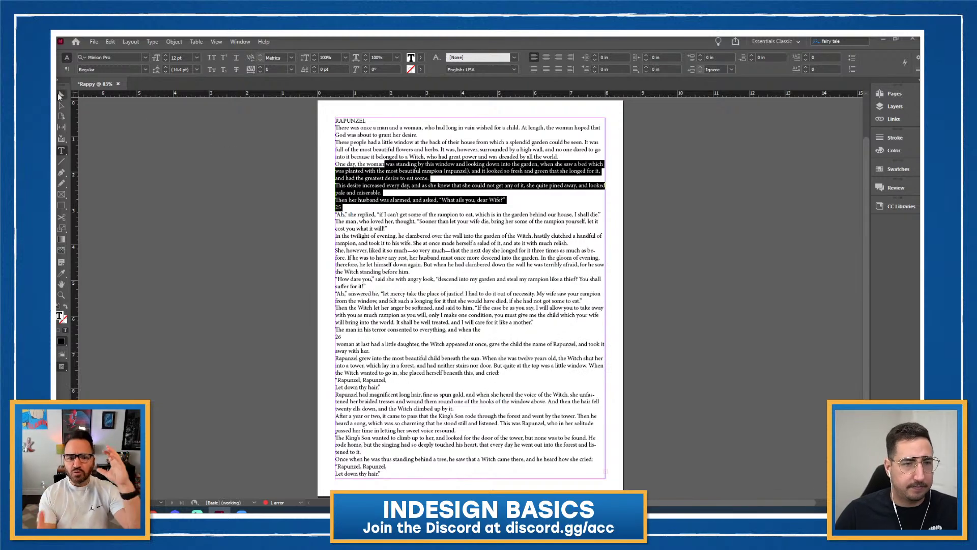
left_click(60, 95)
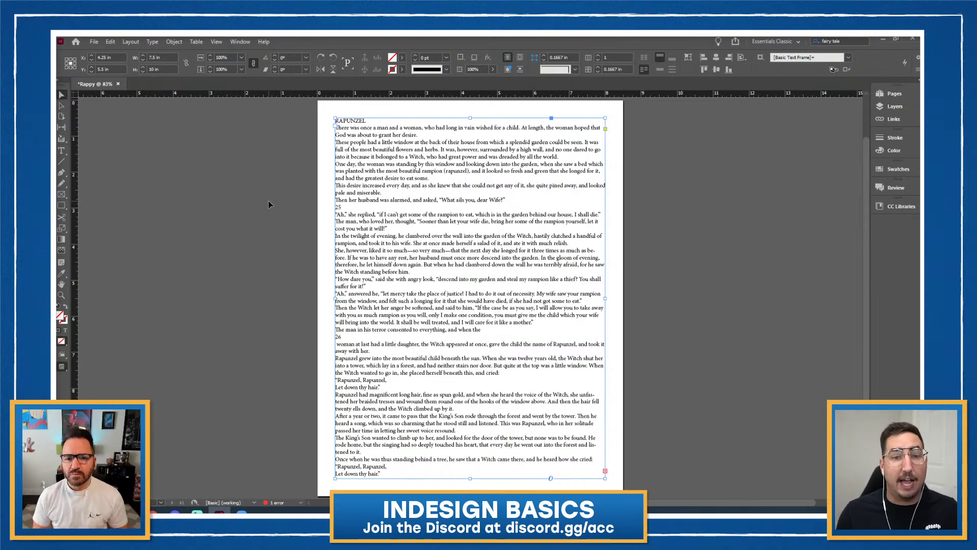
scroll(416, 390, "up", 2)
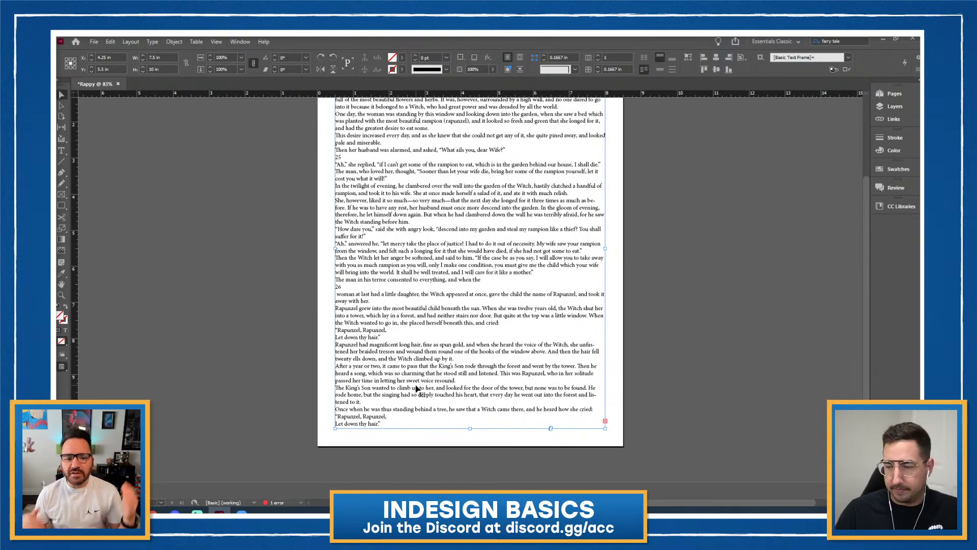
scroll(416, 389, "down", 3)
scroll(417, 390, "up", 3)
scroll(416, 389, "down", 1)
scroll(417, 389, "down", 2)
scroll(417, 390, "up", 3)
scroll(416, 390, "down", 3)
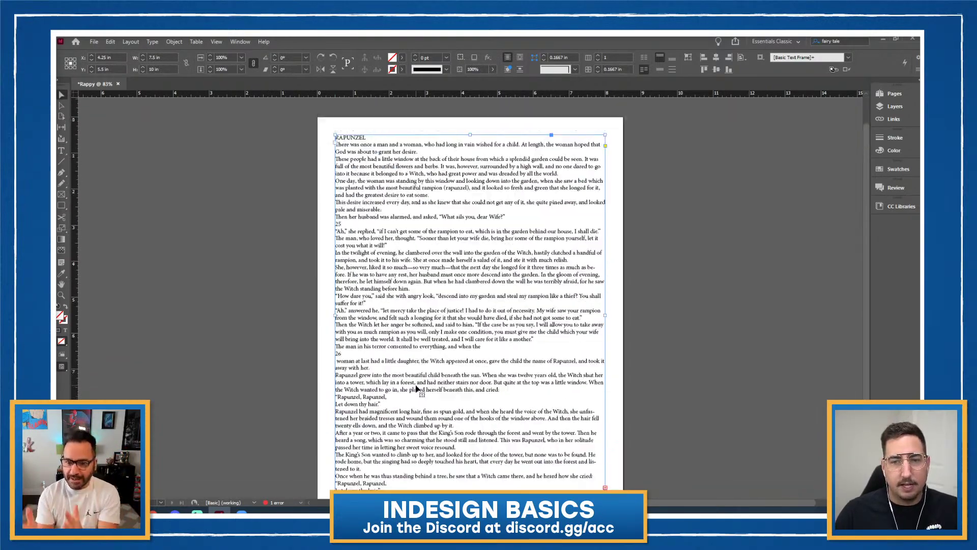
scroll(416, 389, "up", 4)
scroll(416, 389, "down", 3)
scroll(416, 390, "up", 3)
scroll(417, 389, "down", 3)
scroll(417, 389, "up", 3)
scroll(417, 390, "down", 3)
scroll(416, 390, "up", 3)
scroll(417, 389, "down", 3)
scroll(417, 390, "up", 3)
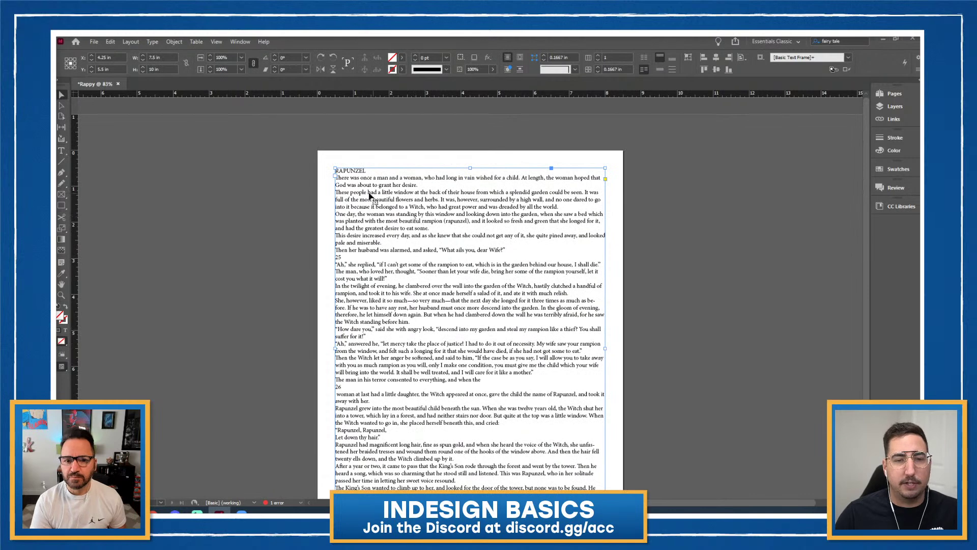
Set the RAPUNZEL title in Abadi MT Pro with the Bold style.
double_click(365, 174)
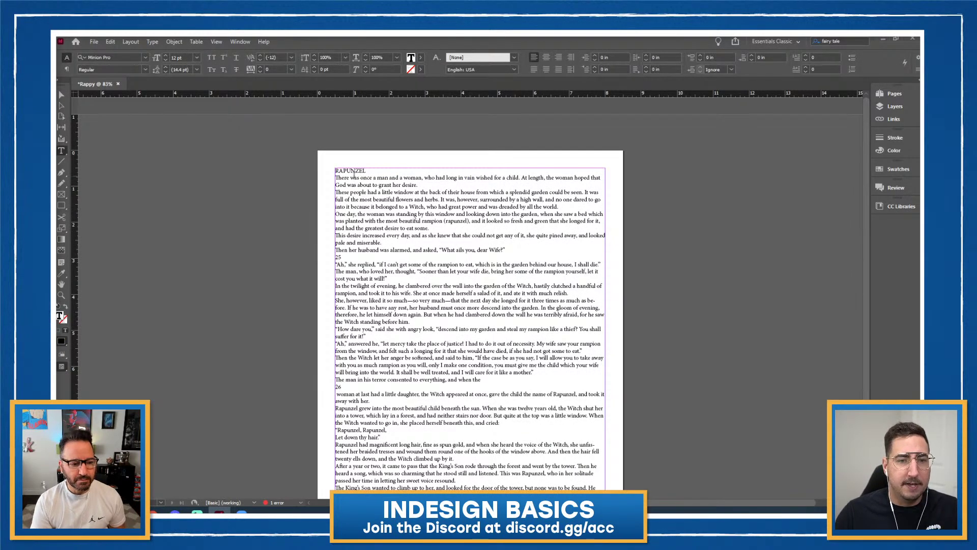
left_click(352, 178)
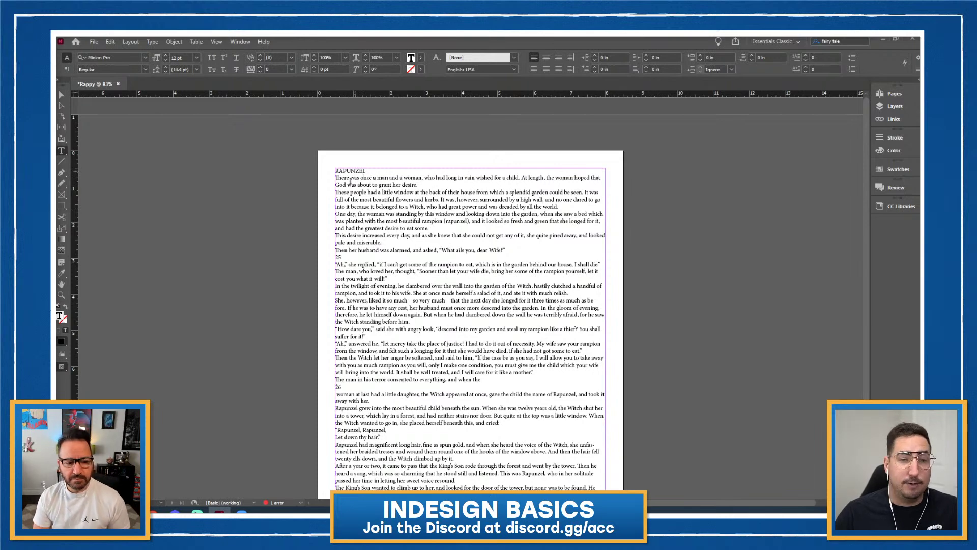
double_click(350, 170)
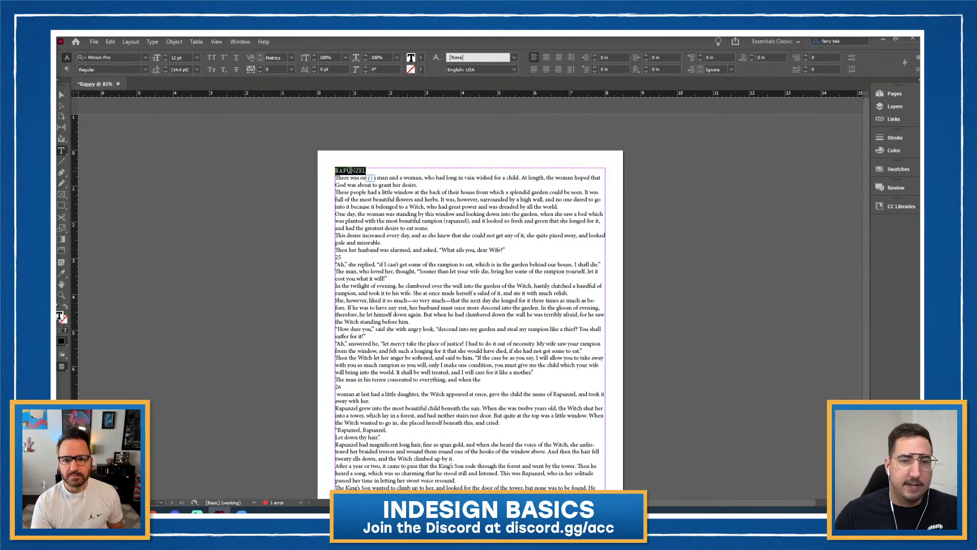
left_click(346, 170)
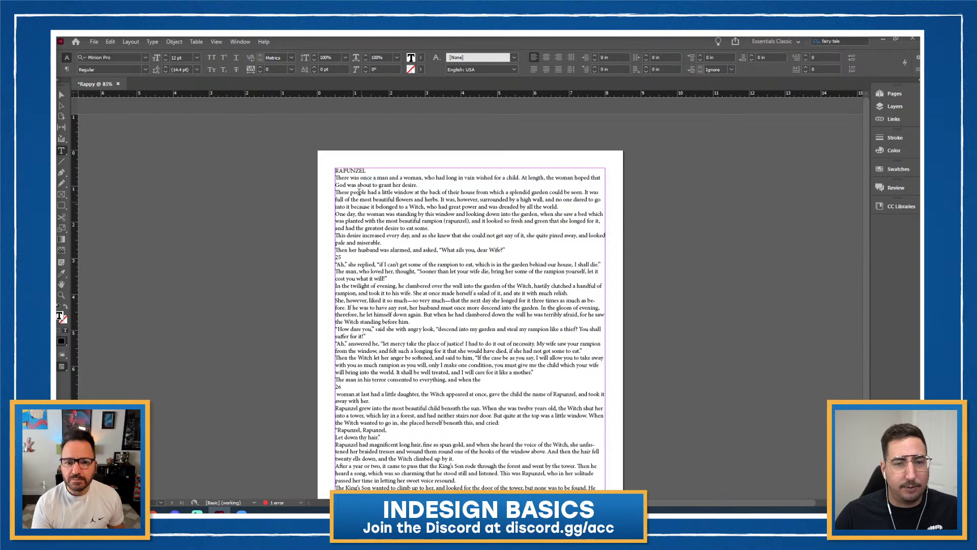
double_click(351, 170)
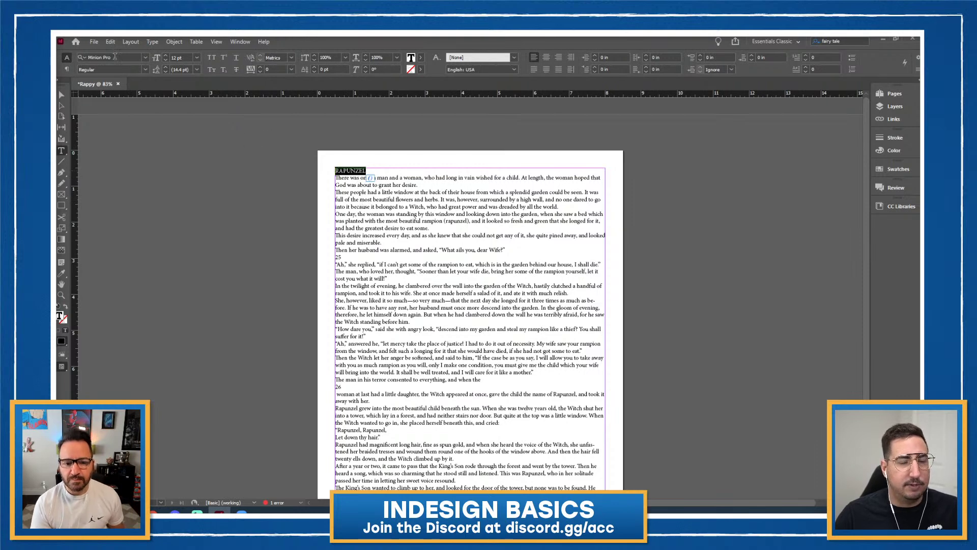
left_click(145, 58)
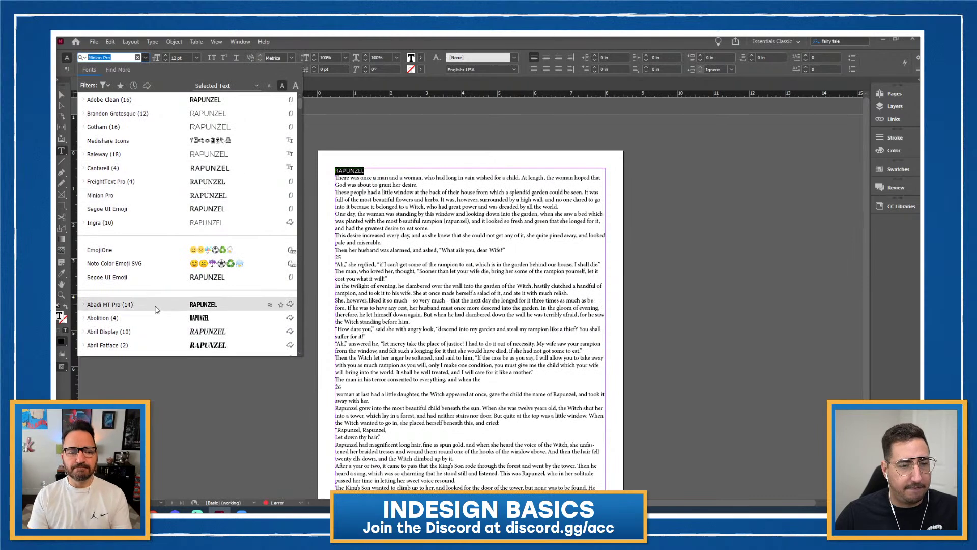
left_click(156, 308)
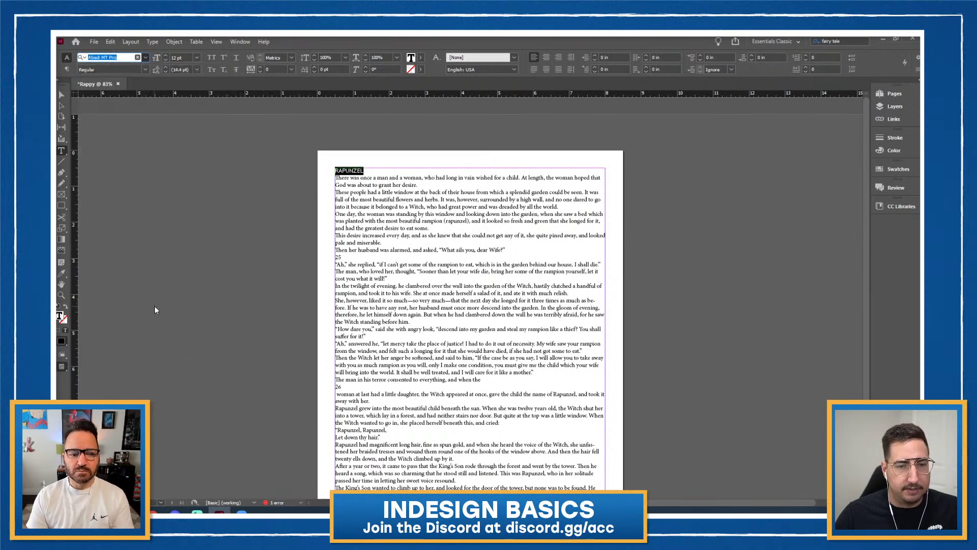
left_click(145, 71)
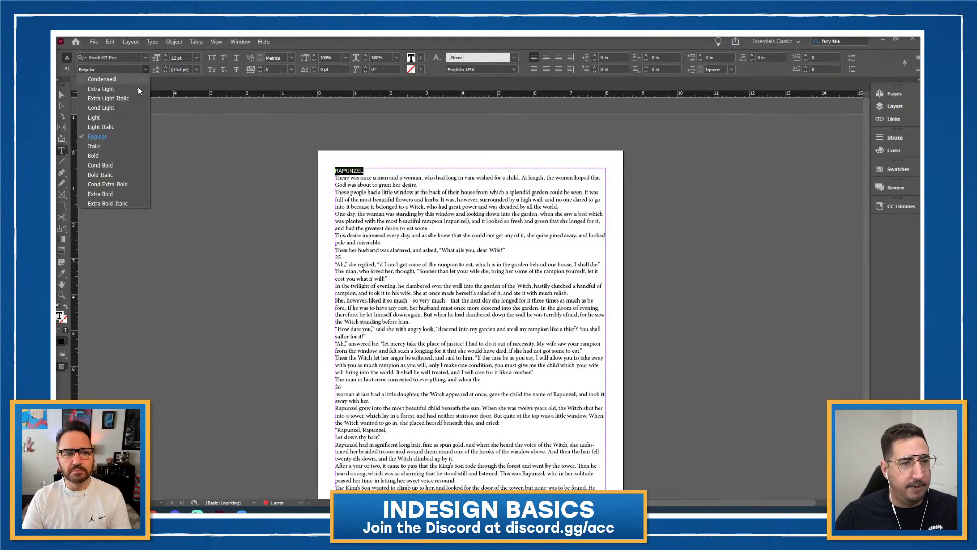
left_click(97, 155)
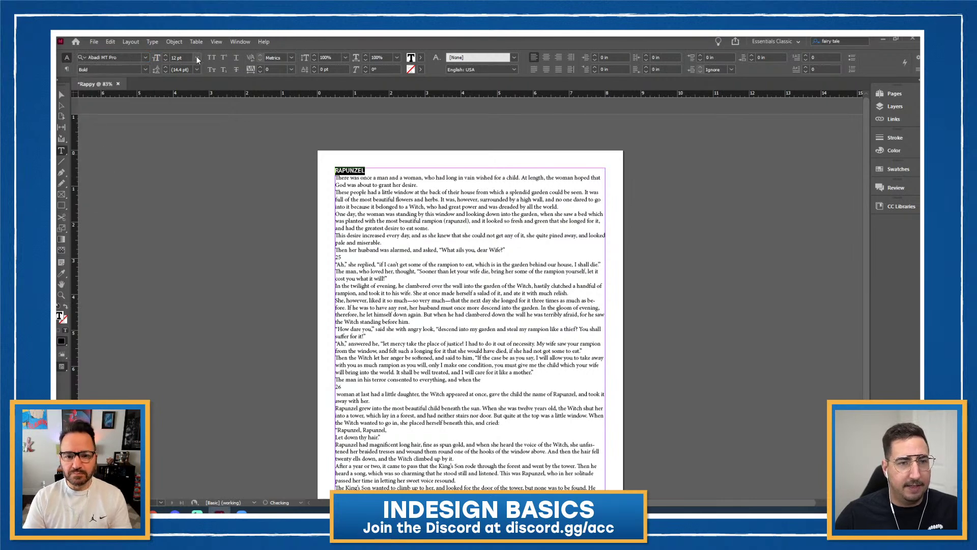
Enlarge the RAPUNZEL title to 36 pt and centre it in the text frame.
left_click(196, 57)
left_click(185, 168)
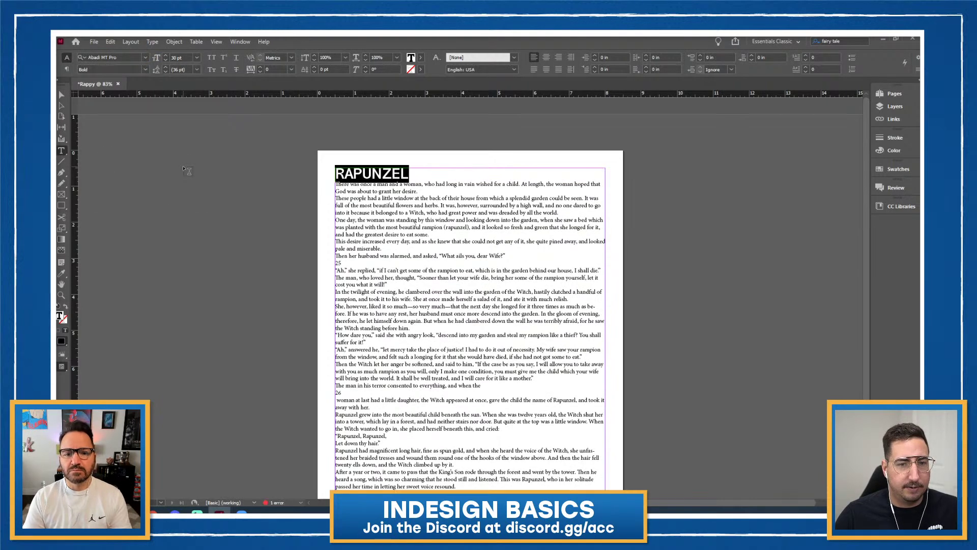
left_click(197, 58)
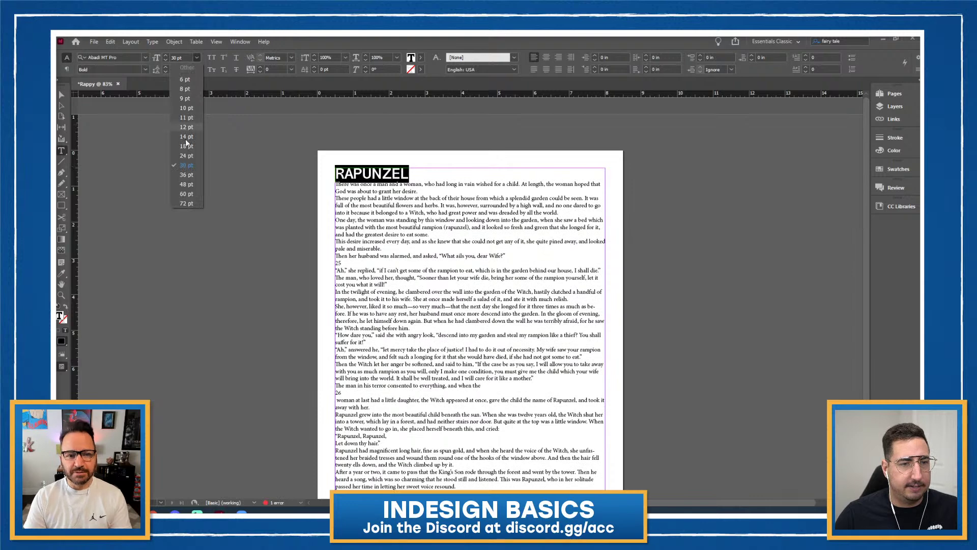
left_click(186, 174)
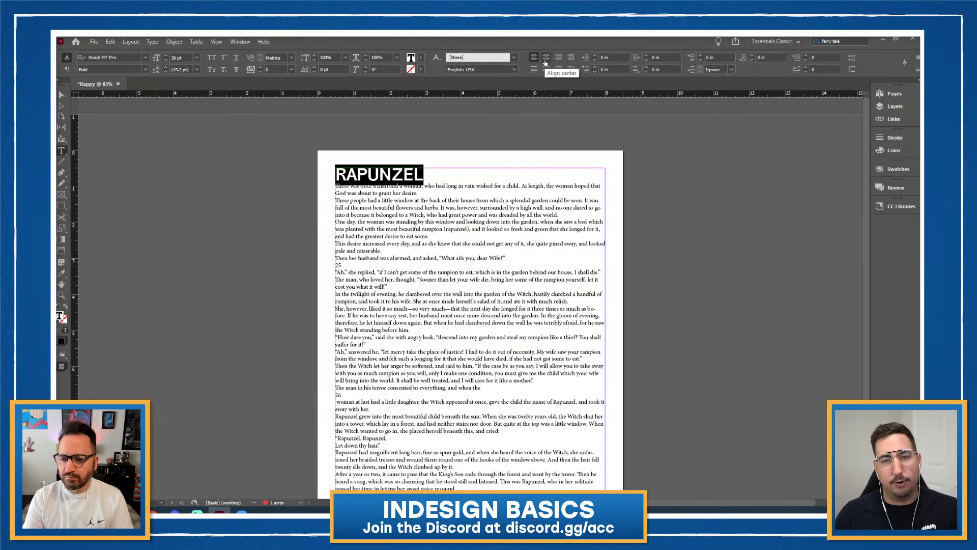
left_click(546, 61)
left_click(483, 229)
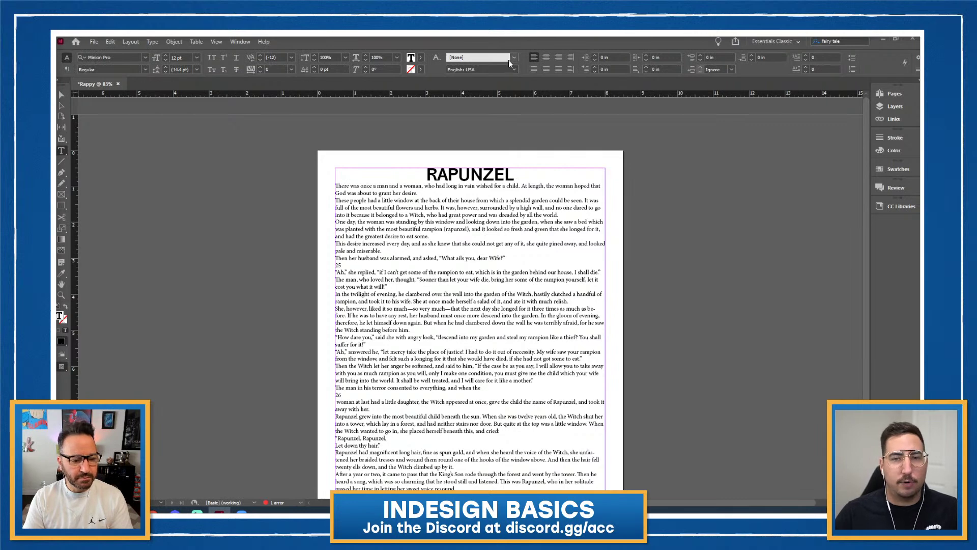
Examine the paragraph formatting controls and compare them with the character formatting controls.
left_click(66, 70)
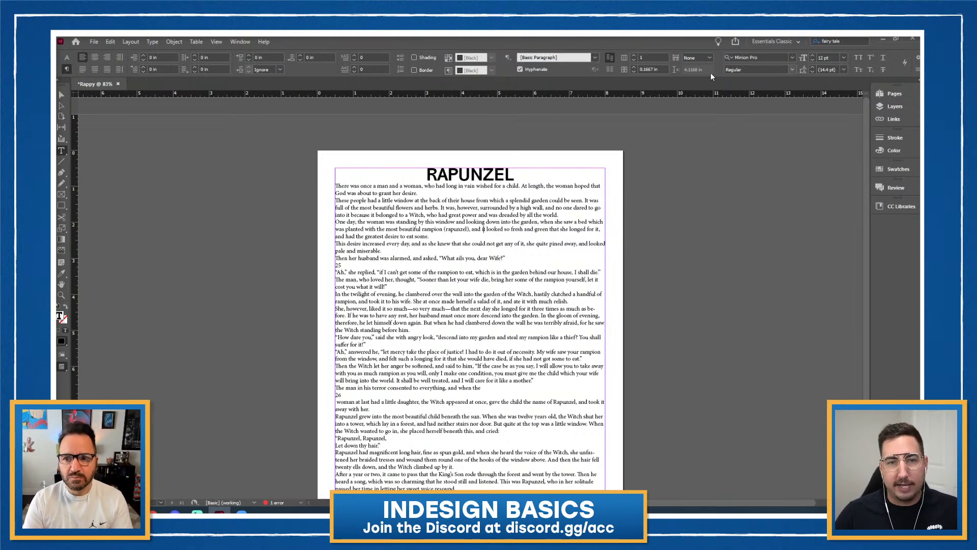
left_click(144, 54)
left_click(145, 54)
left_click(144, 54)
left_click(145, 55)
left_click(144, 55)
left_click(143, 60)
left_click(143, 60)
left_click(144, 60)
left_click(144, 60)
left_click(143, 60)
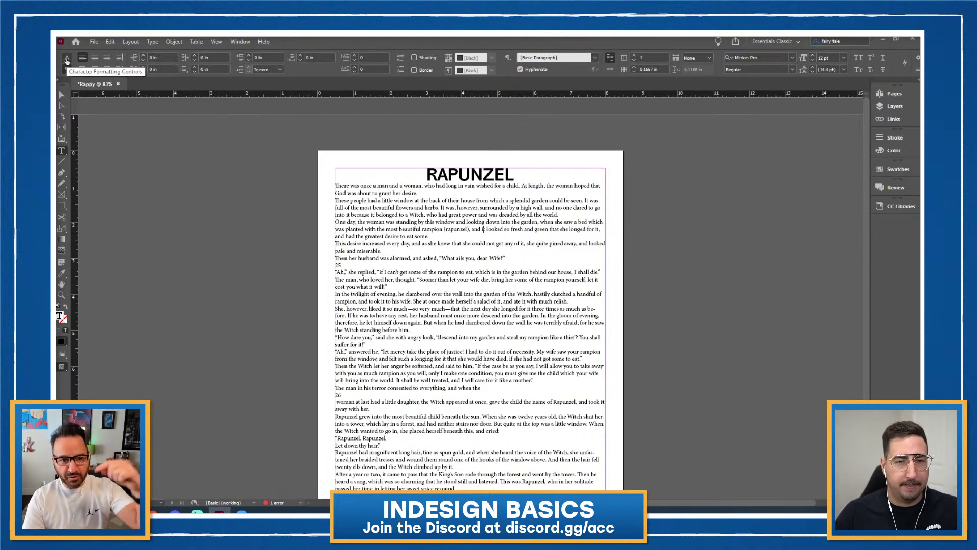
left_click(66, 60)
left_click(67, 70)
left_click(66, 62)
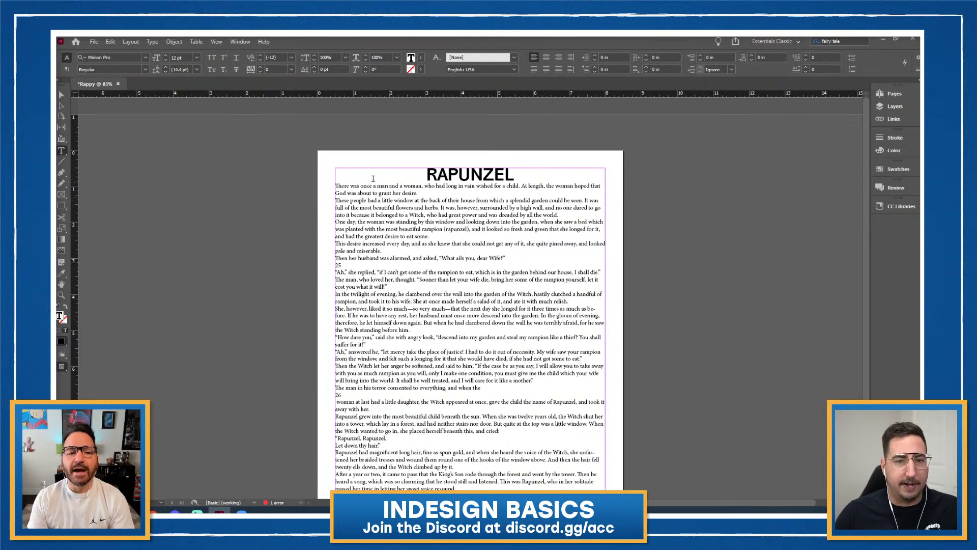
Insert a blank line between the RAPUNZEL title and the first paragraph of the story.
left_click(337, 185)
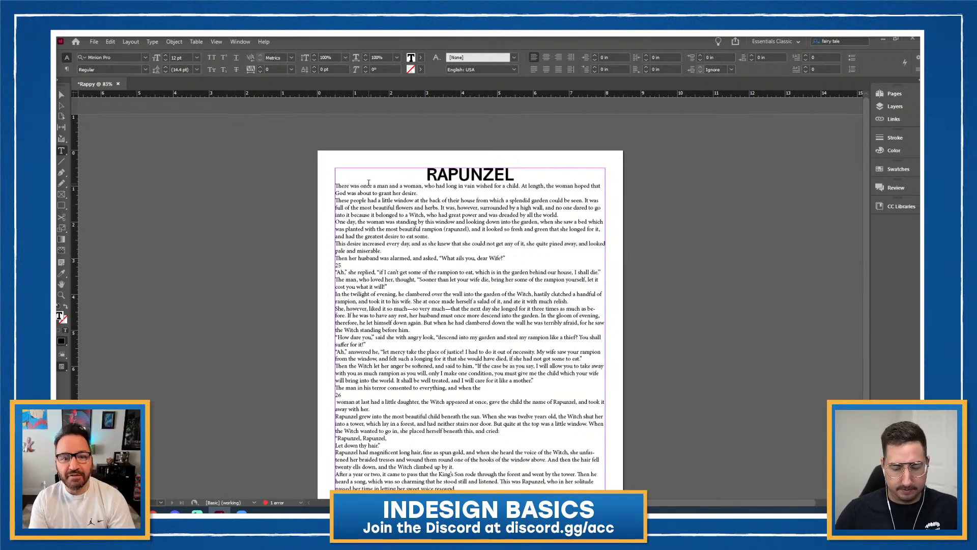
key("Return")
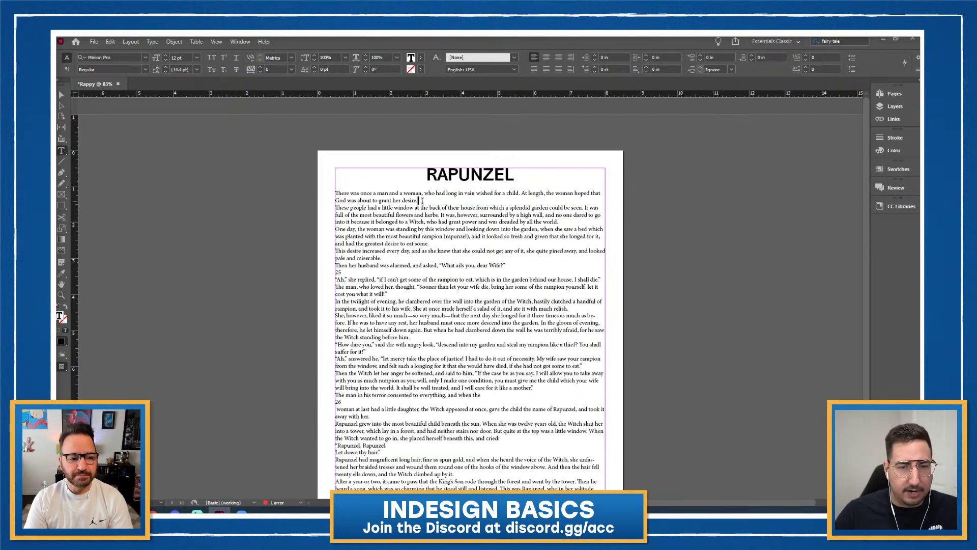
Select the paragraph break at the end of the first story paragraph, after "God was about to grant her desire.".
left_click(61, 95)
left_click(61, 295)
left_click(430, 220)
left_click(489, 248)
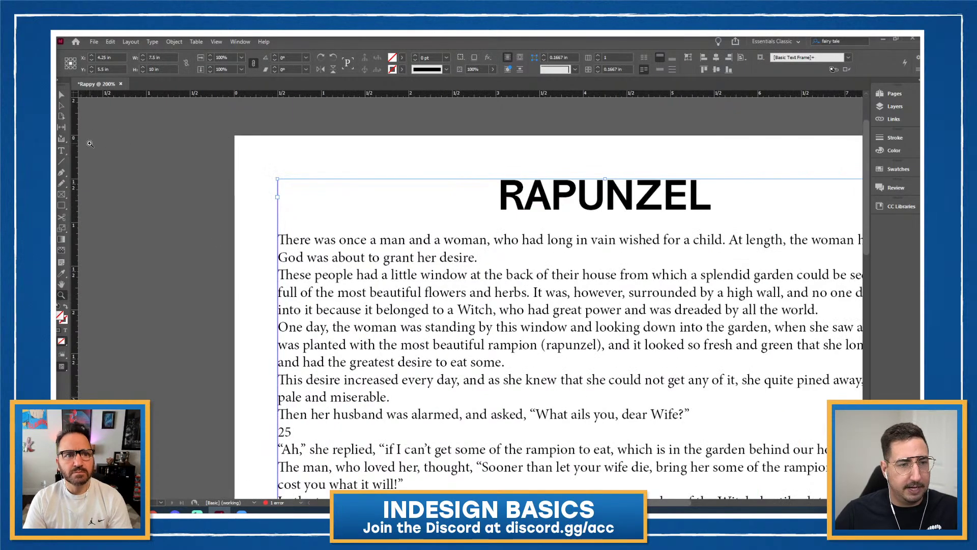
left_click(61, 151)
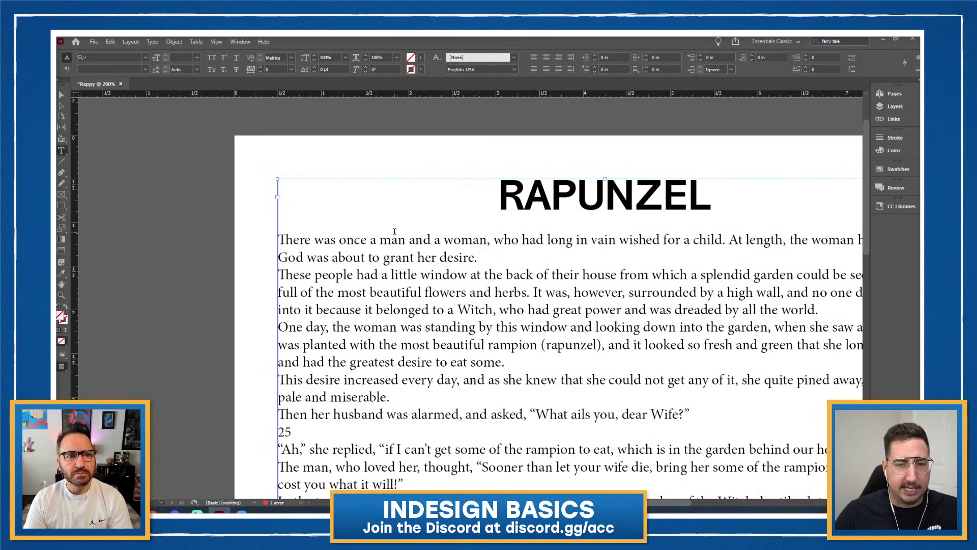
left_click(481, 260)
left_click_drag(483, 262, 280, 275)
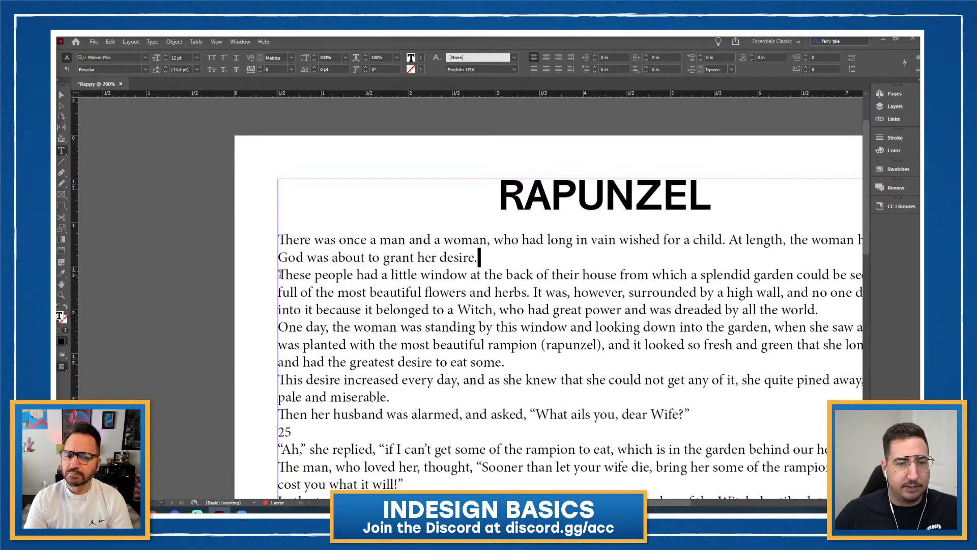
left_click(479, 258)
left_click_drag(479, 258, 281, 276)
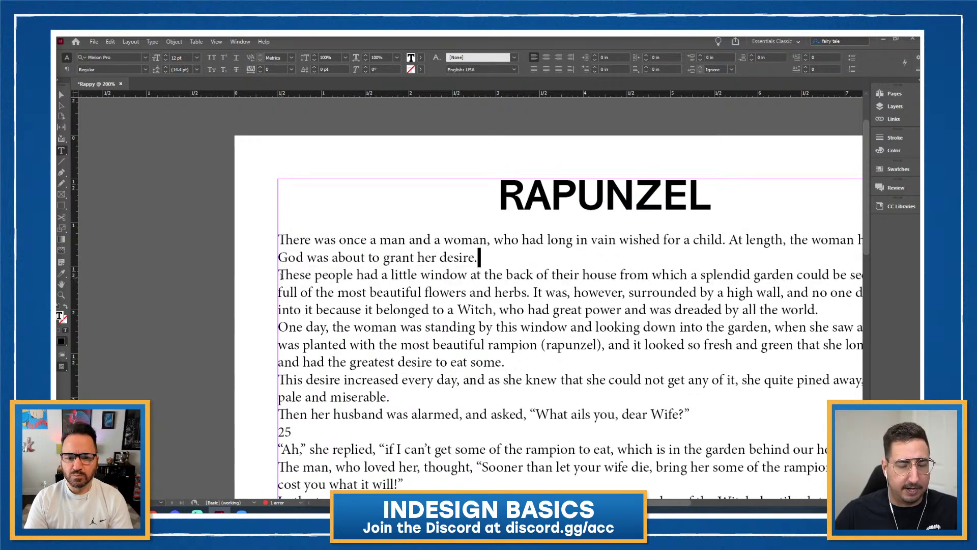
Open Find/Change and set the text to find to the end-of-paragraph character ^p.
left_click(109, 42)
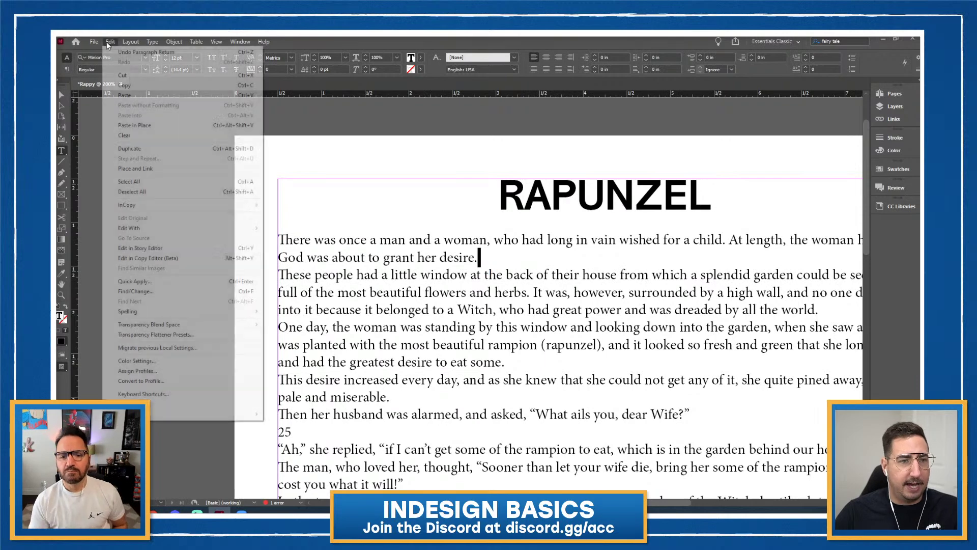
left_click(121, 77)
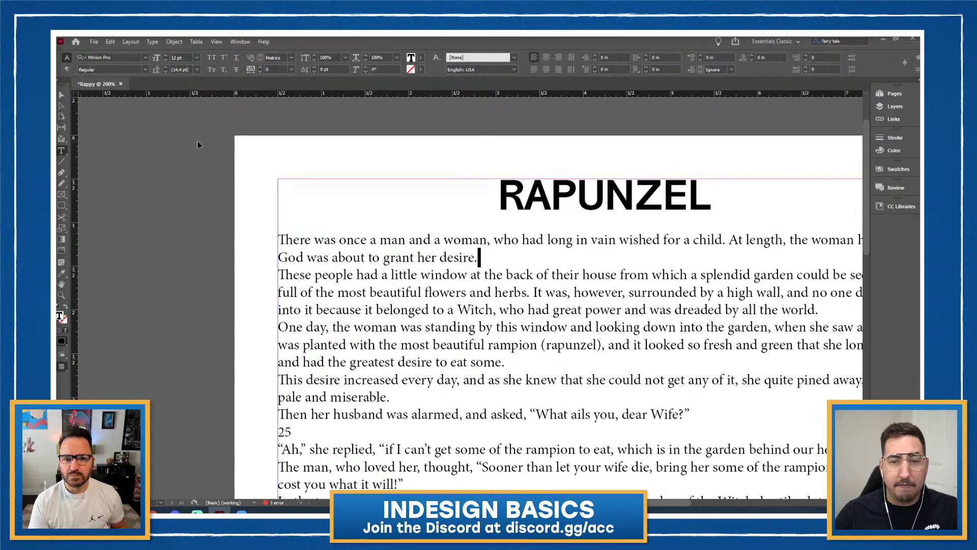
key("ctrl+f")
left_click_drag(461, 160, 233, 127)
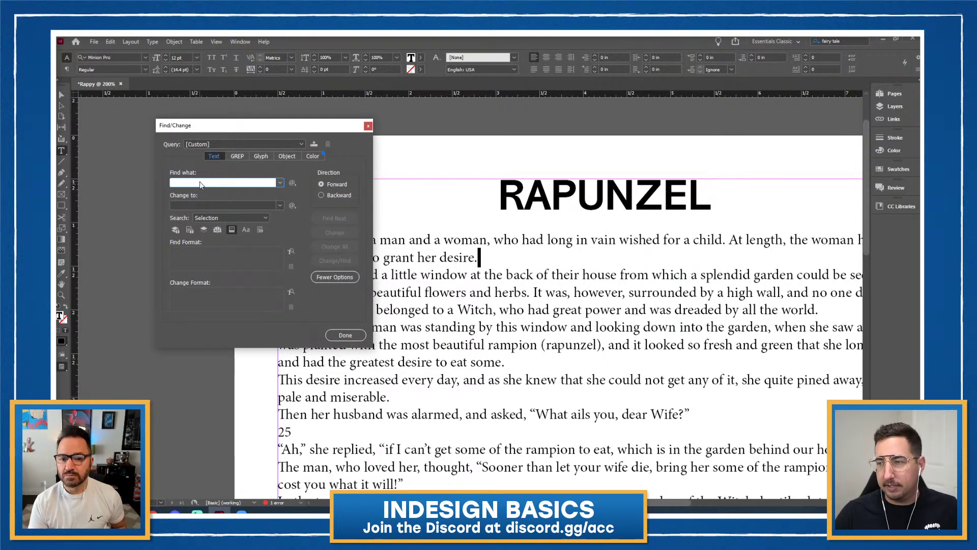
type("^p")
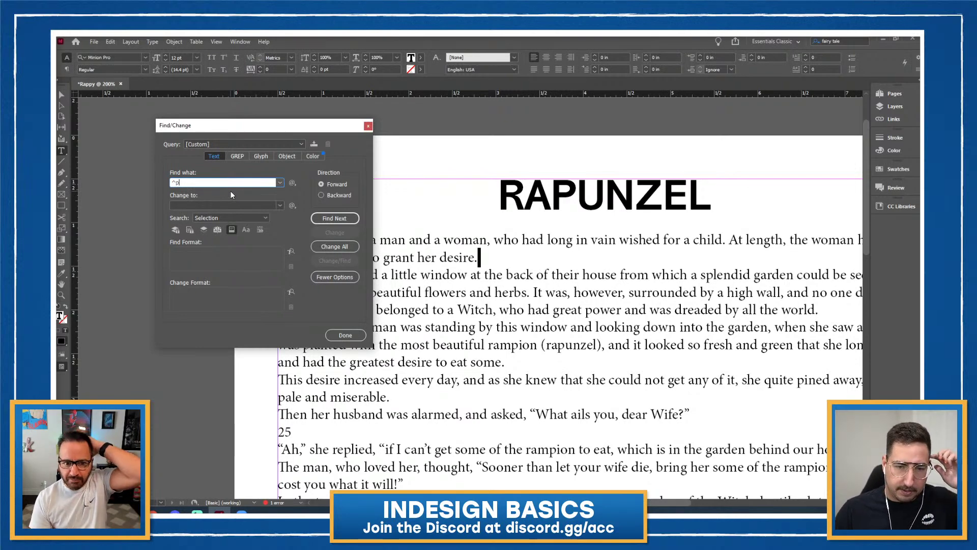
Set the replacement to a forced line break (^n) and the search scope to Document.
left_click(217, 205)
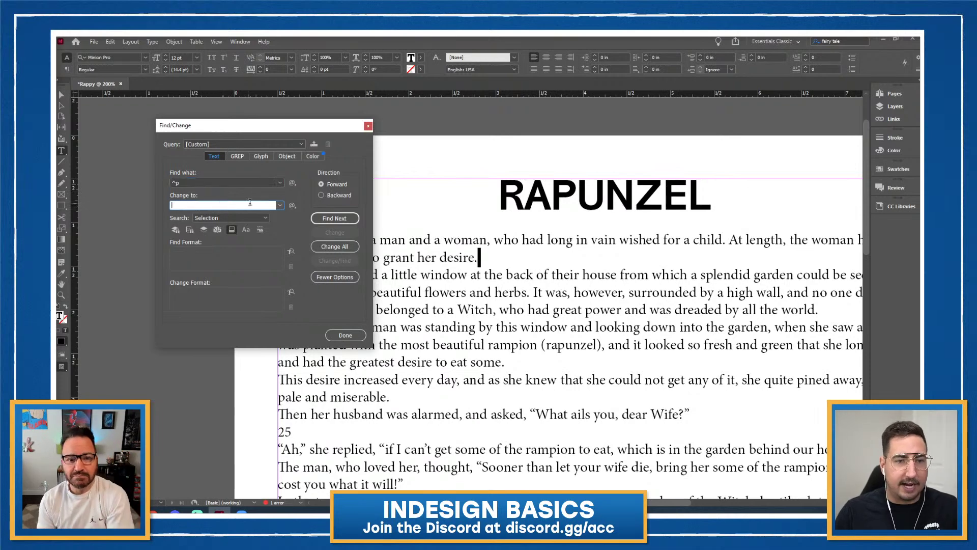
left_click(292, 206)
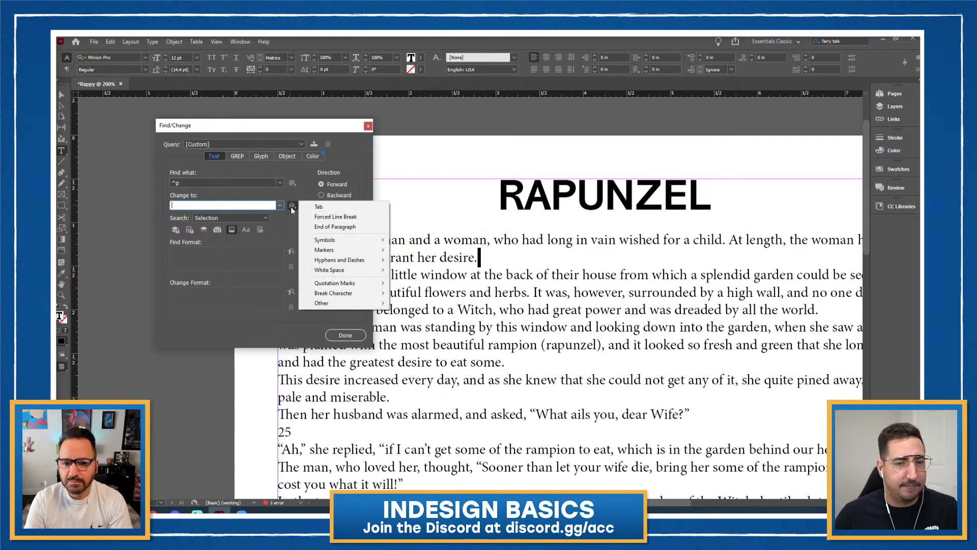
left_click(330, 217)
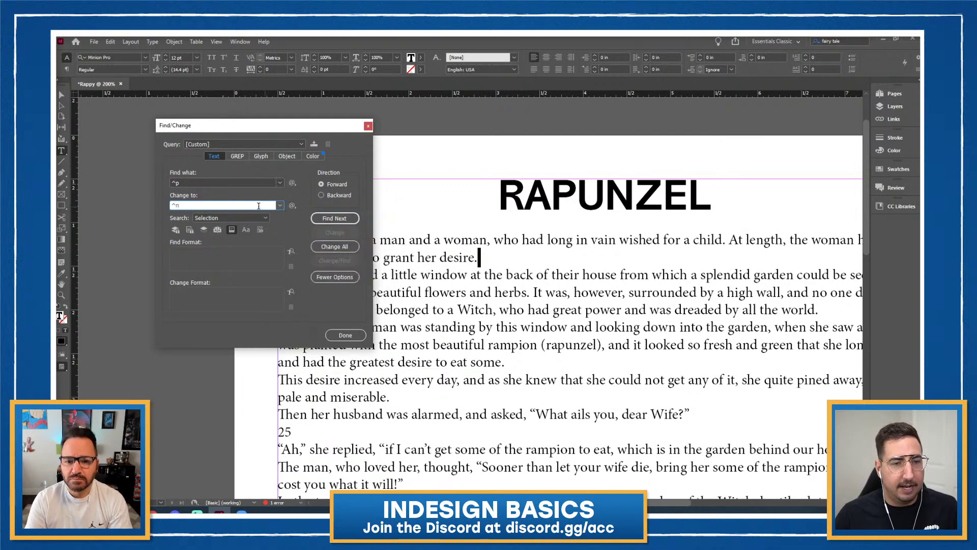
left_click(243, 220)
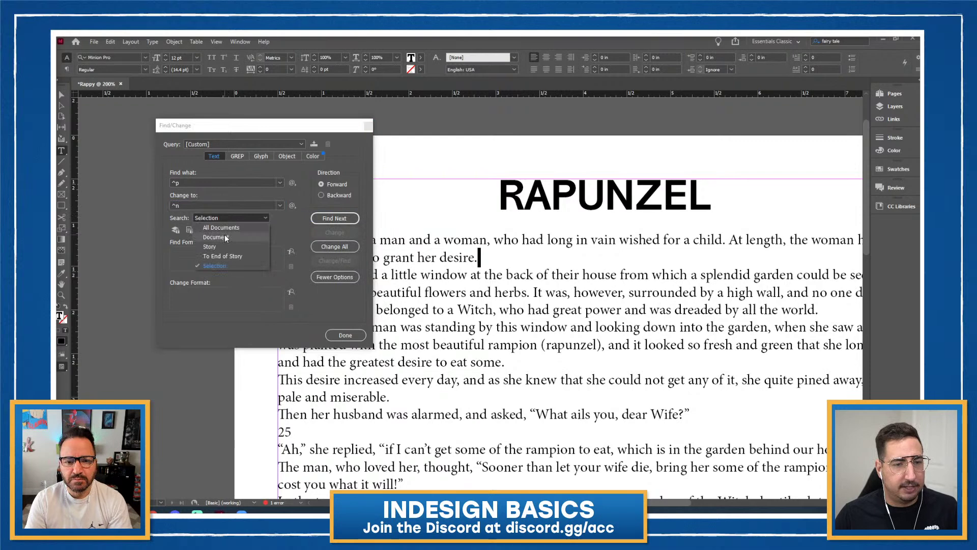
left_click(234, 234)
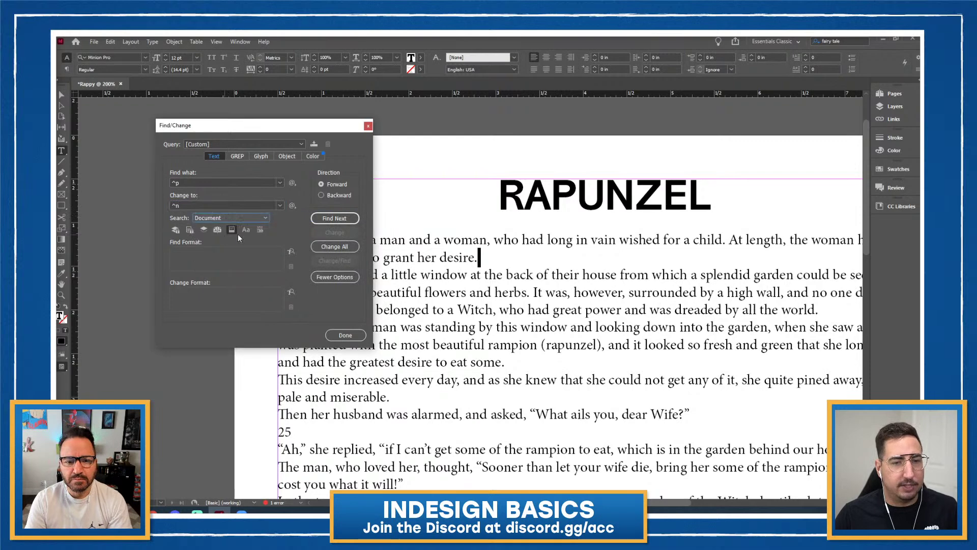
Try replacing every paragraph end in the document with a forced line break, and undo the replacement.
left_click(332, 248)
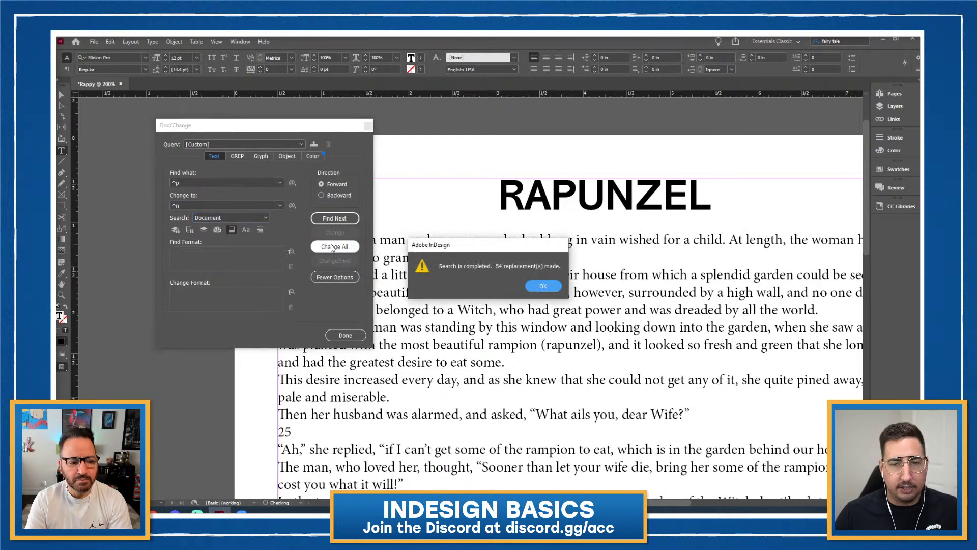
left_click(541, 287)
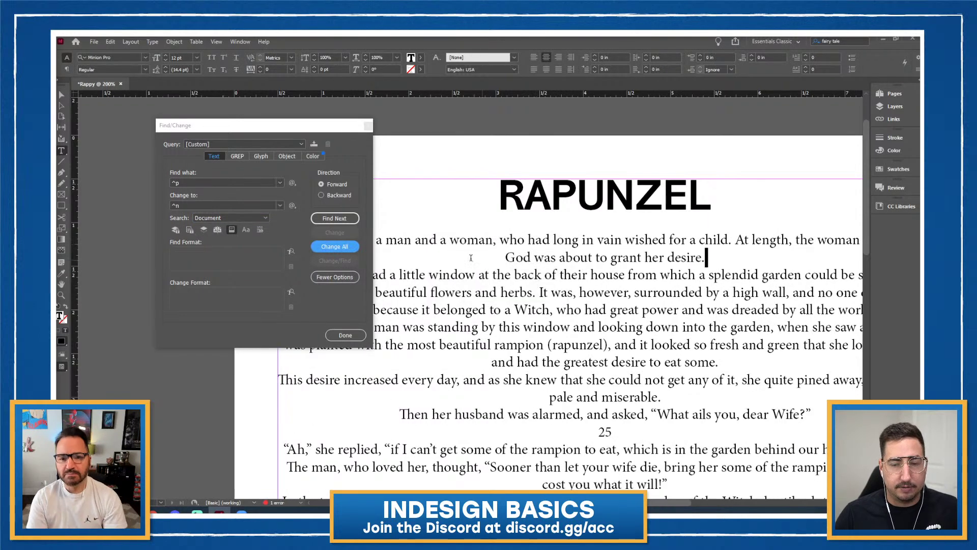
key("ctrl+shift+l")
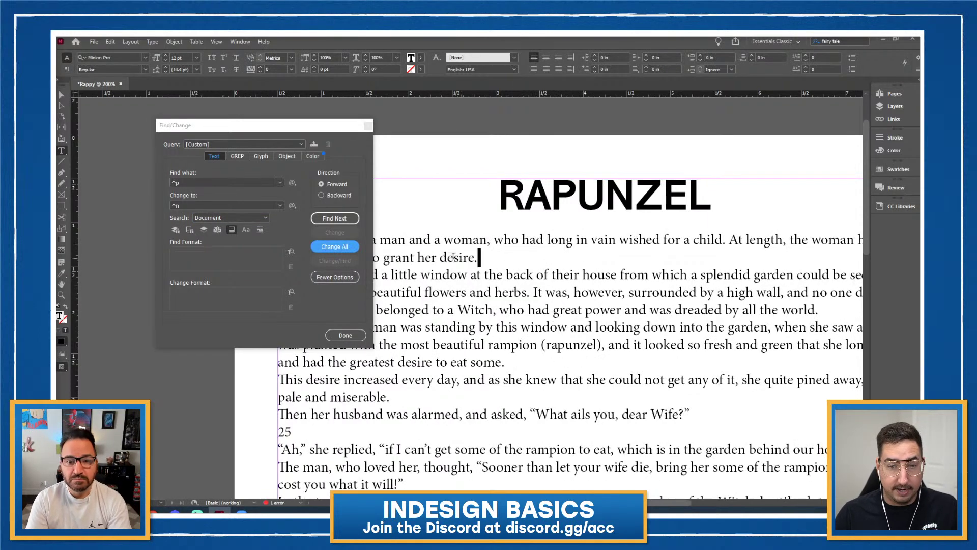
Replace every paragraph end in the document with two paragraph ends (^p^p) and close Find/Change.
left_click(286, 206)
key("BackSpace")
left_click(295, 207)
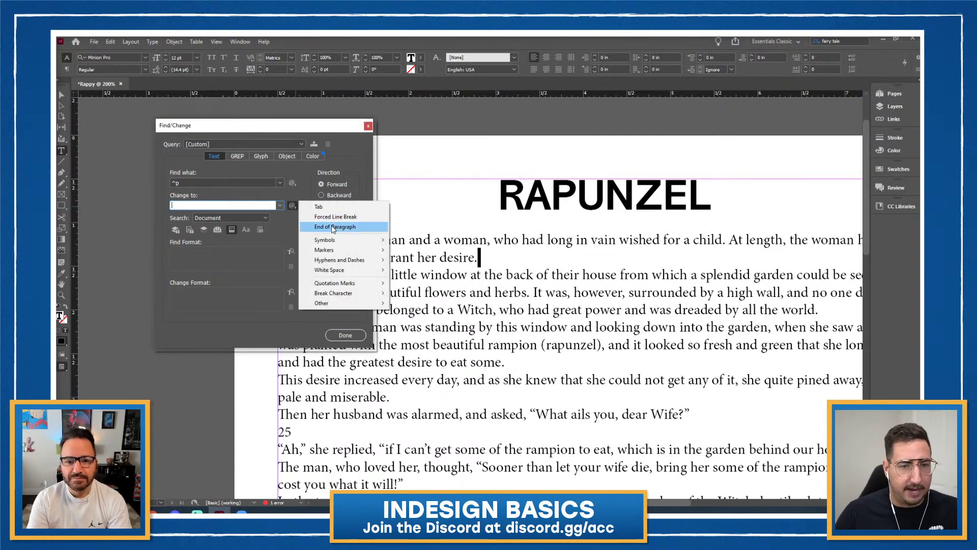
left_click(334, 227)
left_click(292, 206)
left_click(313, 227)
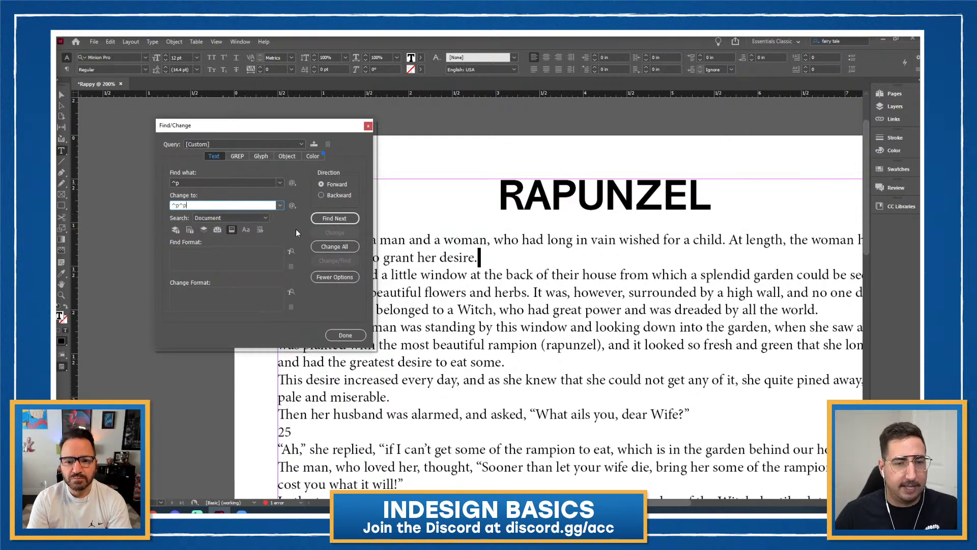
left_click(330, 247)
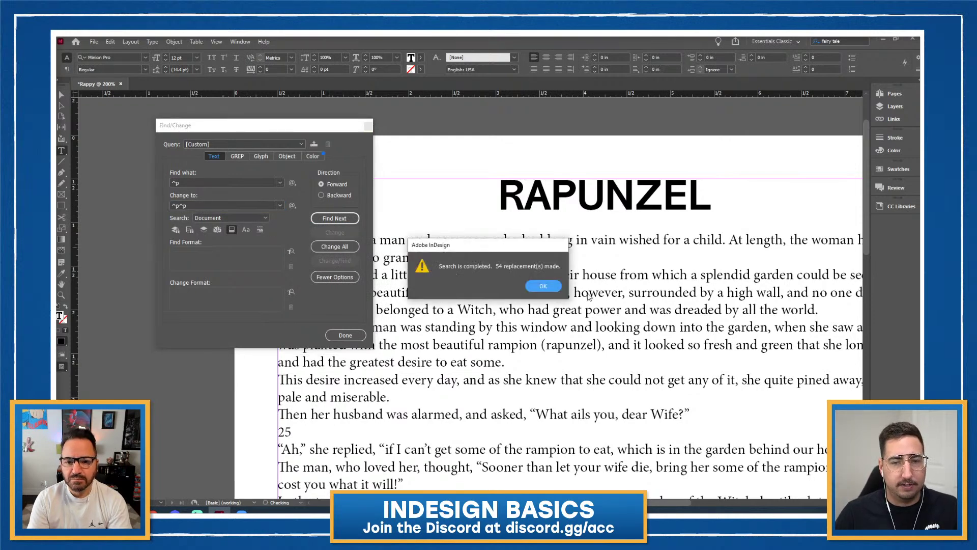
left_click(542, 286)
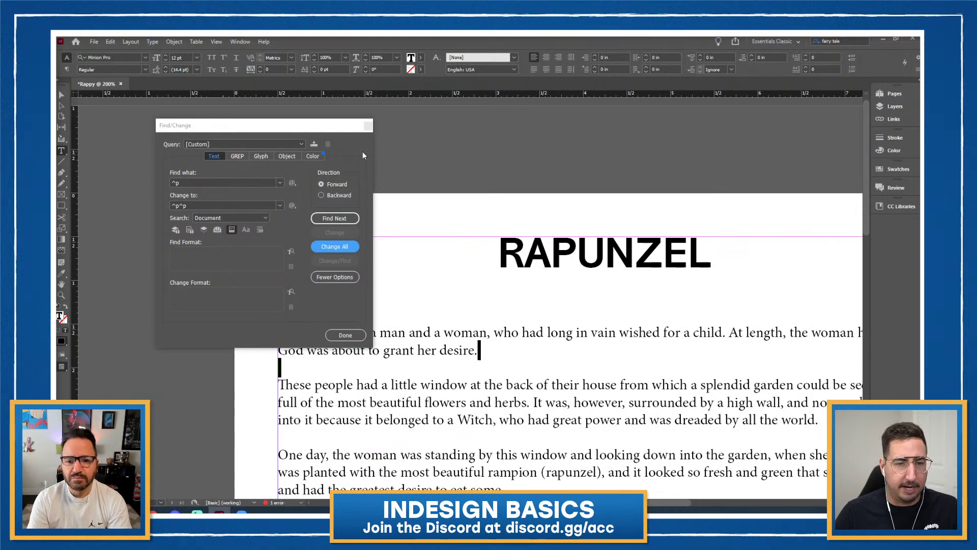
left_click(345, 335)
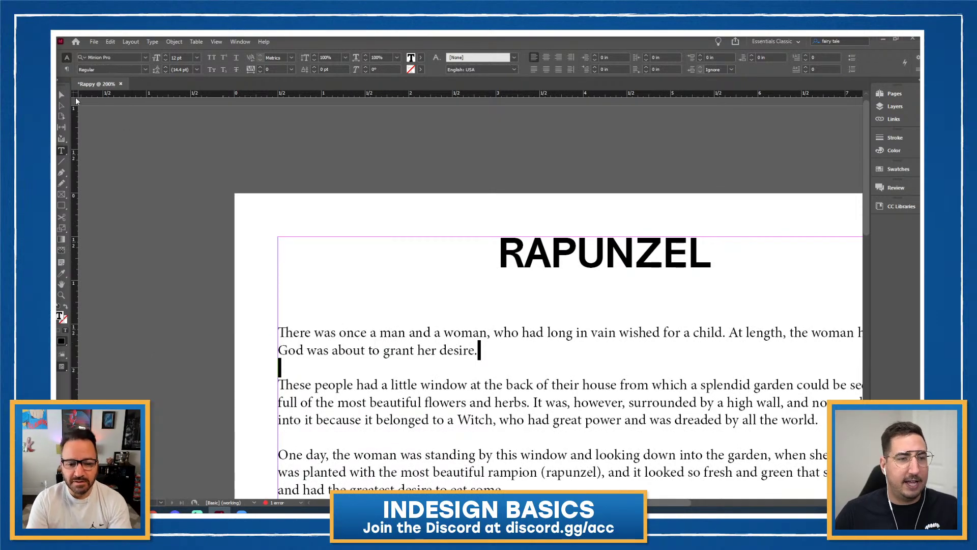
Deselect the text and examine the paragraph spacing down the page.
left_click(61, 94)
left_click(298, 201)
key("ctrl+minus")
key("ctrl+minus")
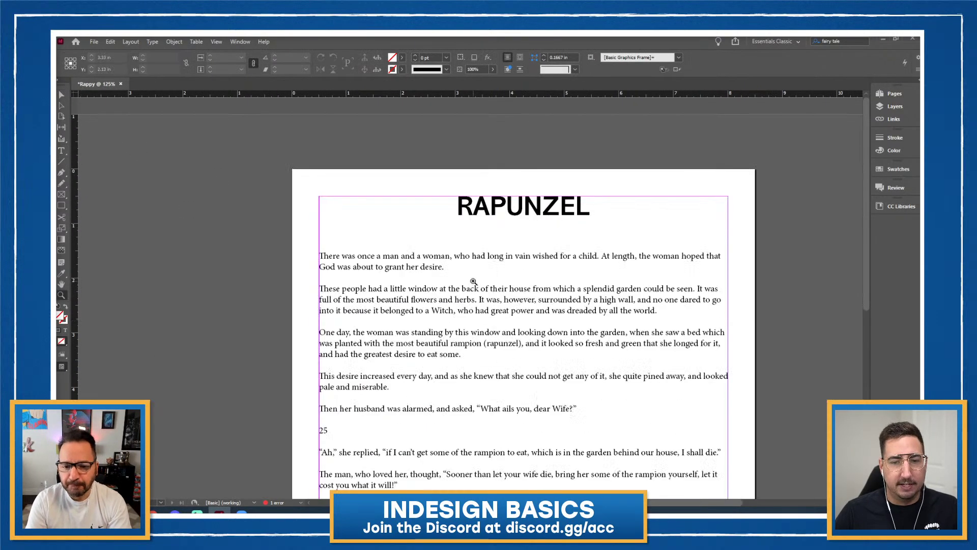
scroll(472, 282, "down", 5)
scroll(474, 281, "up", 7)
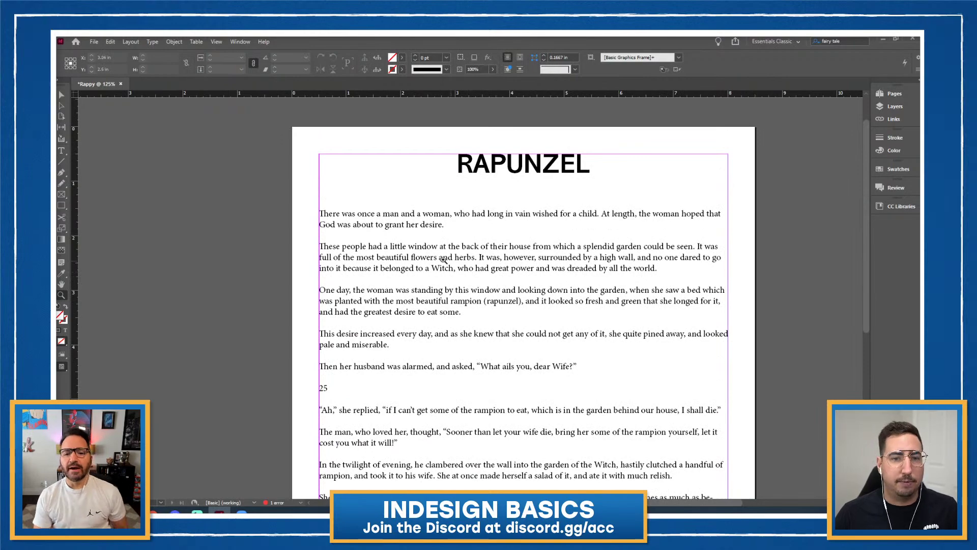
scroll(378, 246, "down", 2)
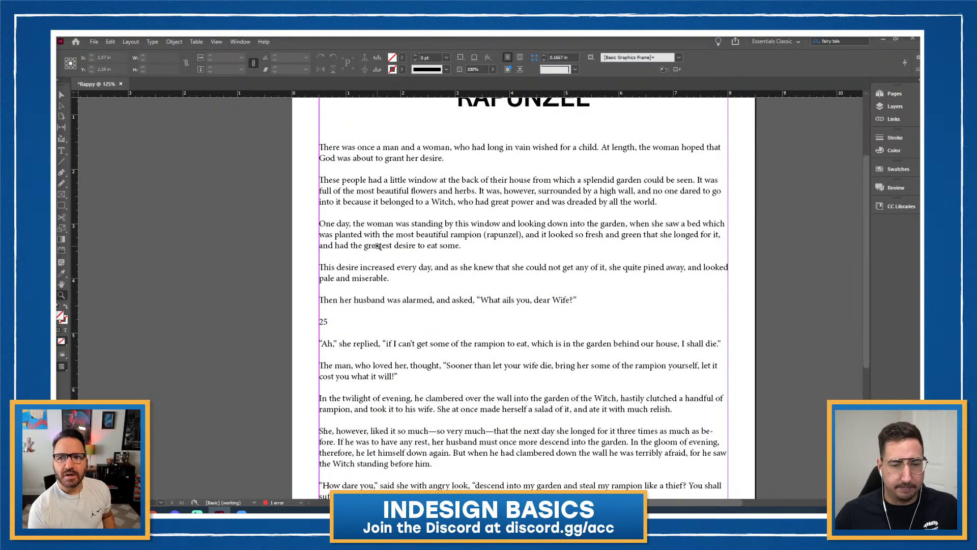
scroll(378, 246, "up", 2)
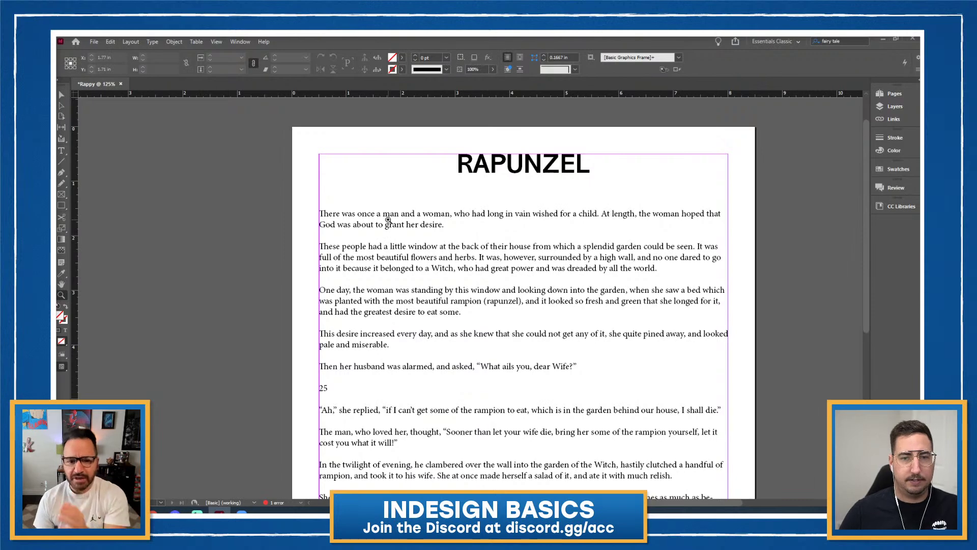
Delete the extra blank lines between the RAPUNZEL title and the first story paragraph.
key("t")
left_click(406, 193)
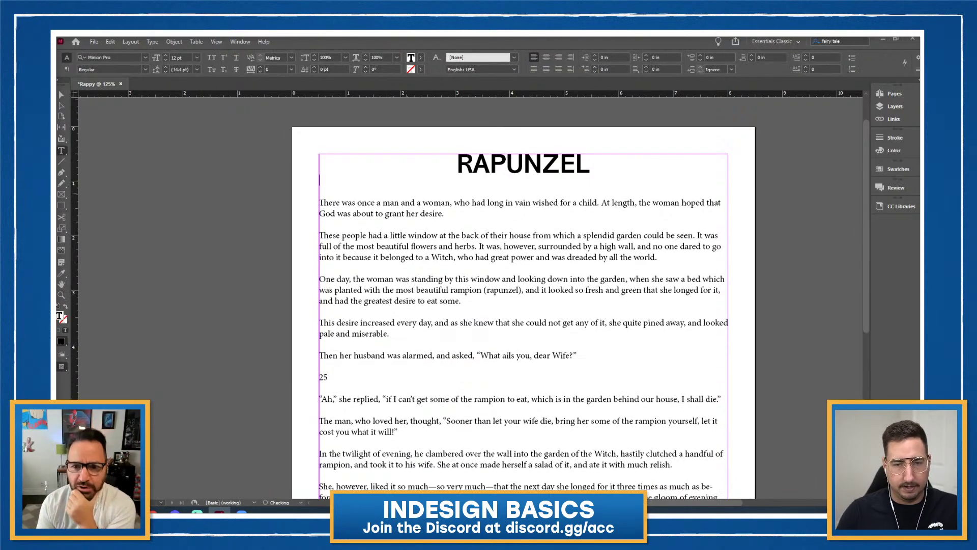
key("BackSpace")
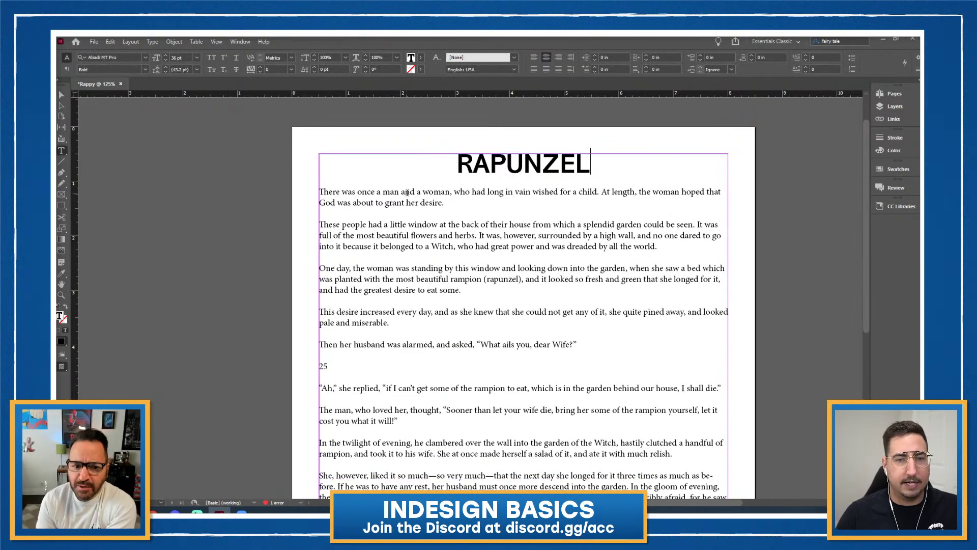
key("Escape")
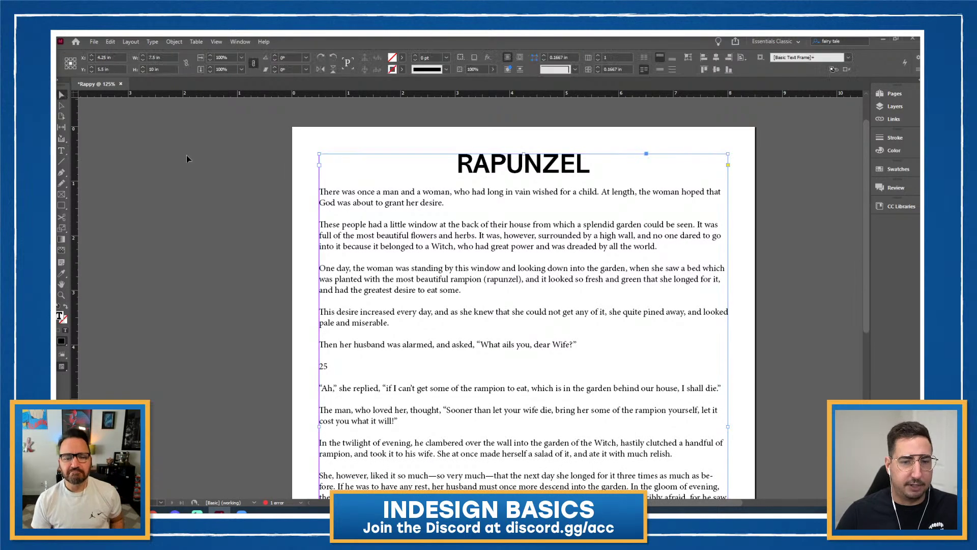
Filter the fonts to serif and set the first story paragraph in Baskerville Old Face.
scroll(407, 254, "right", 2)
scroll(407, 254, "down", 1)
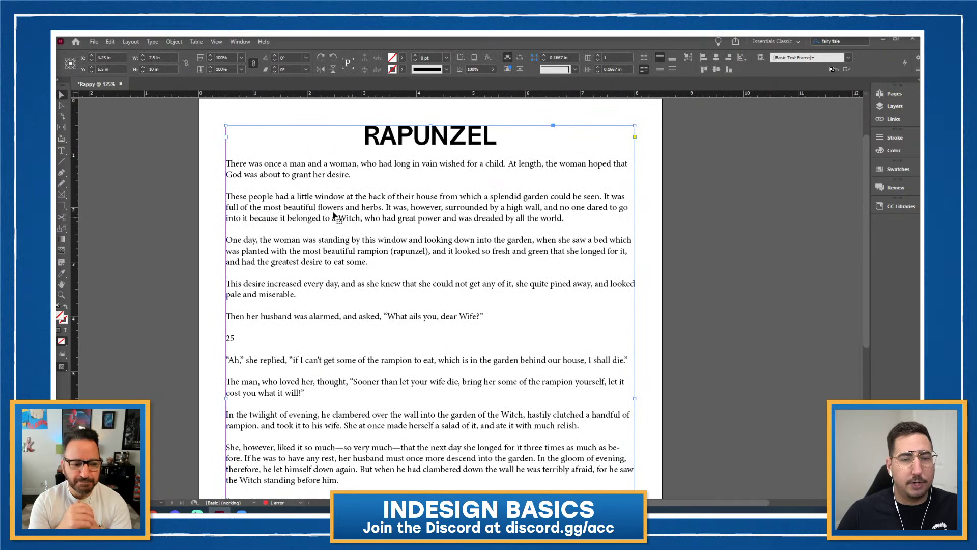
double_click(297, 200)
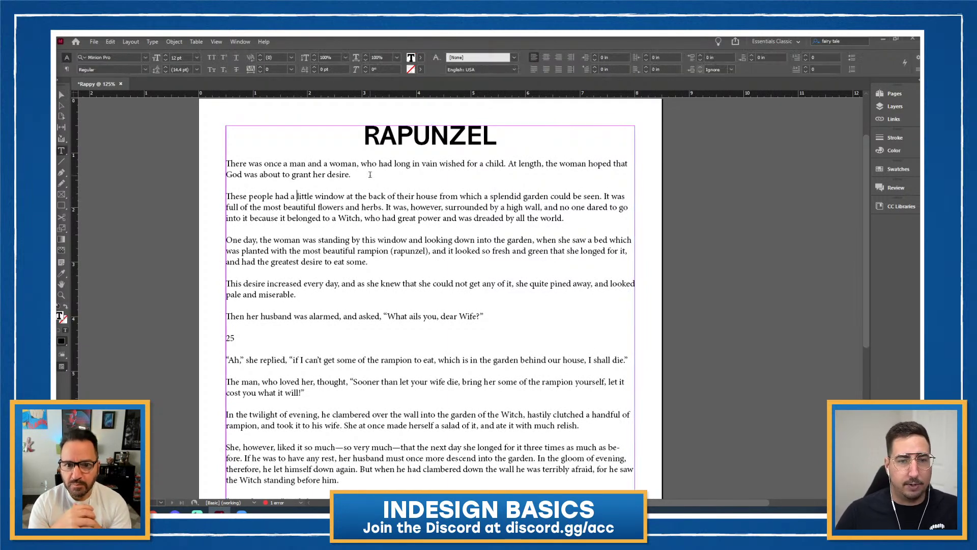
left_click_drag(363, 175, 226, 163)
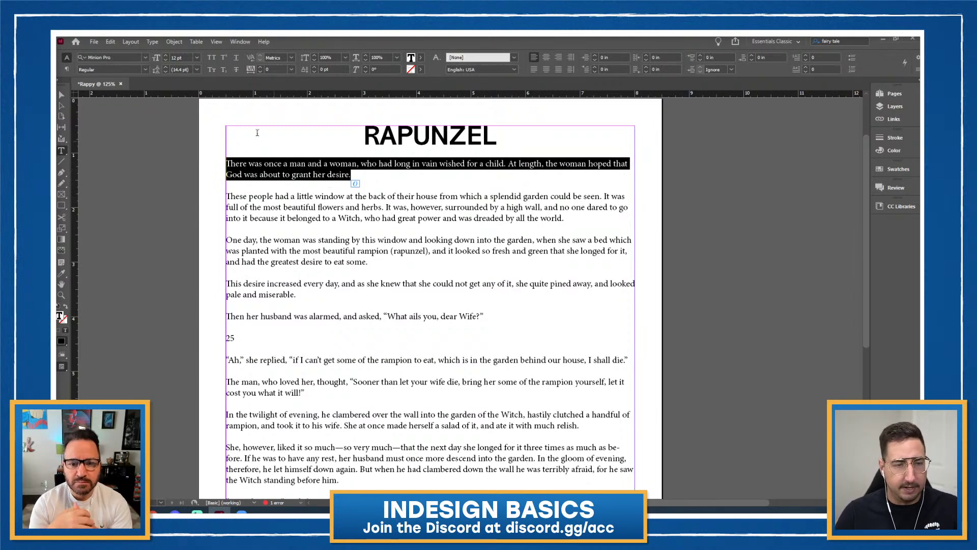
left_click(145, 58)
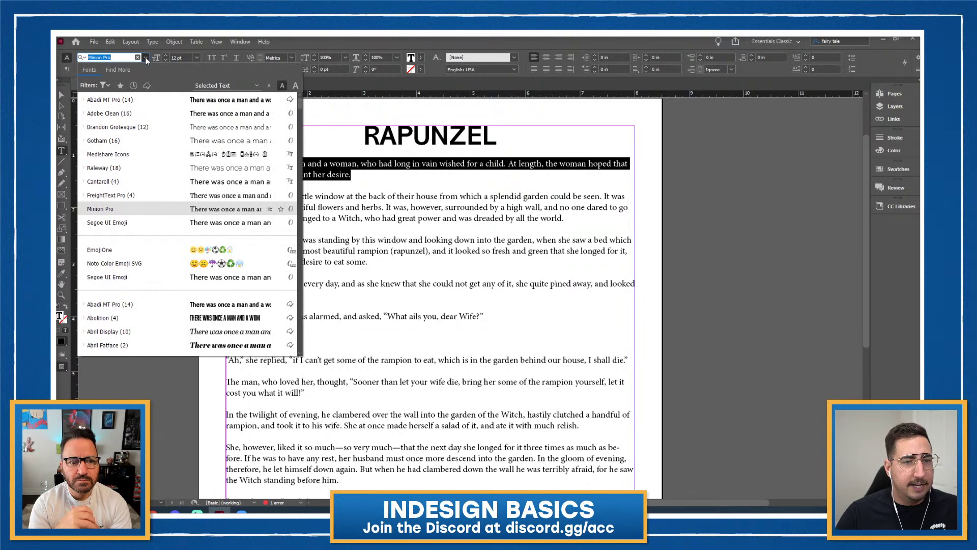
left_click(104, 87)
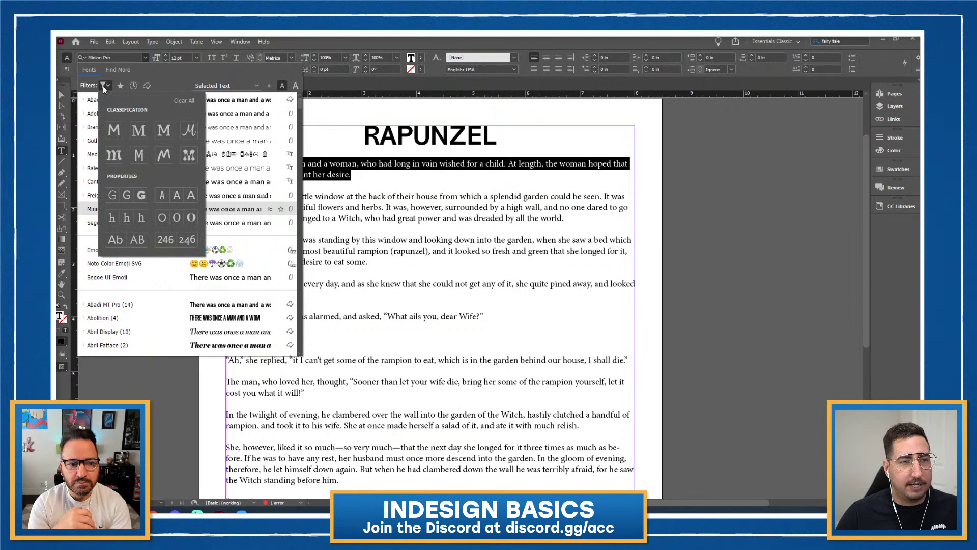
left_click(138, 131)
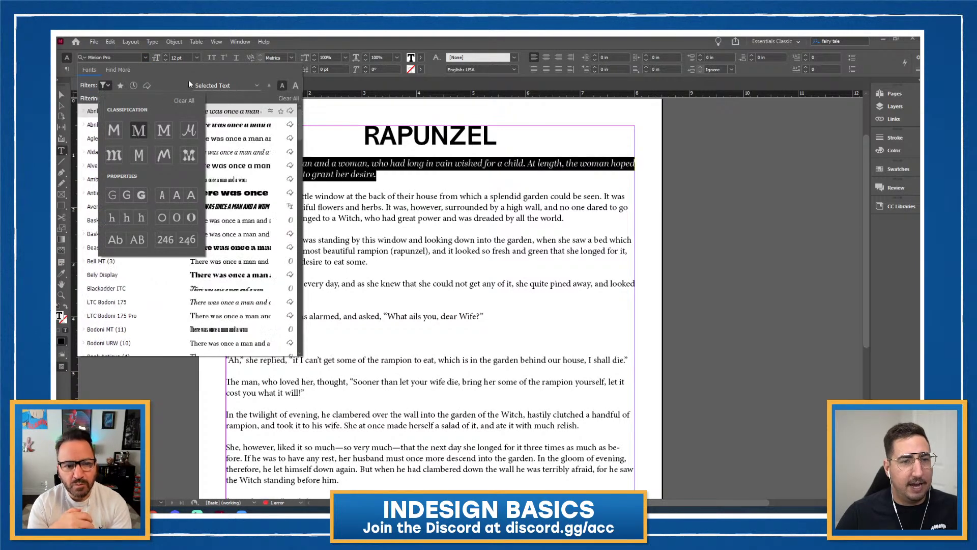
left_click(198, 69)
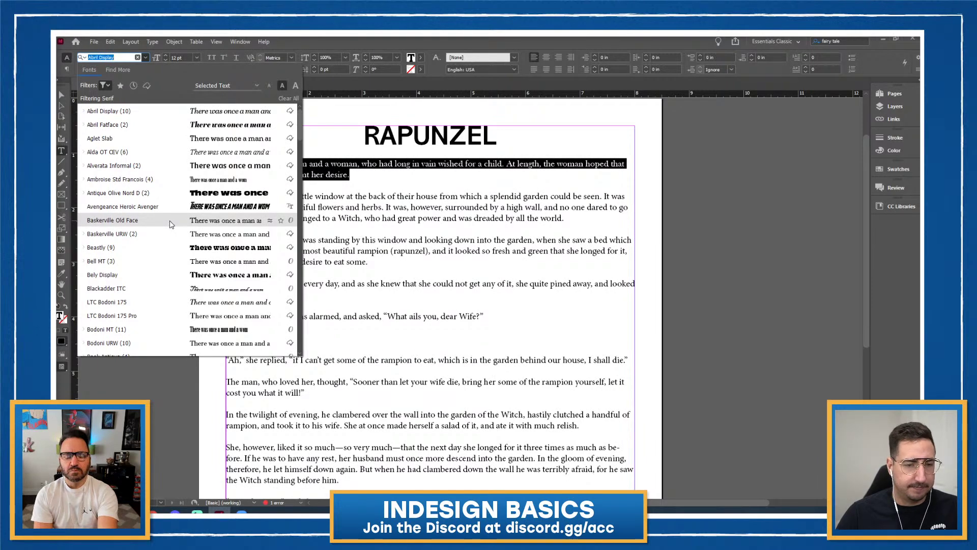
left_click(170, 222)
left_click(310, 171)
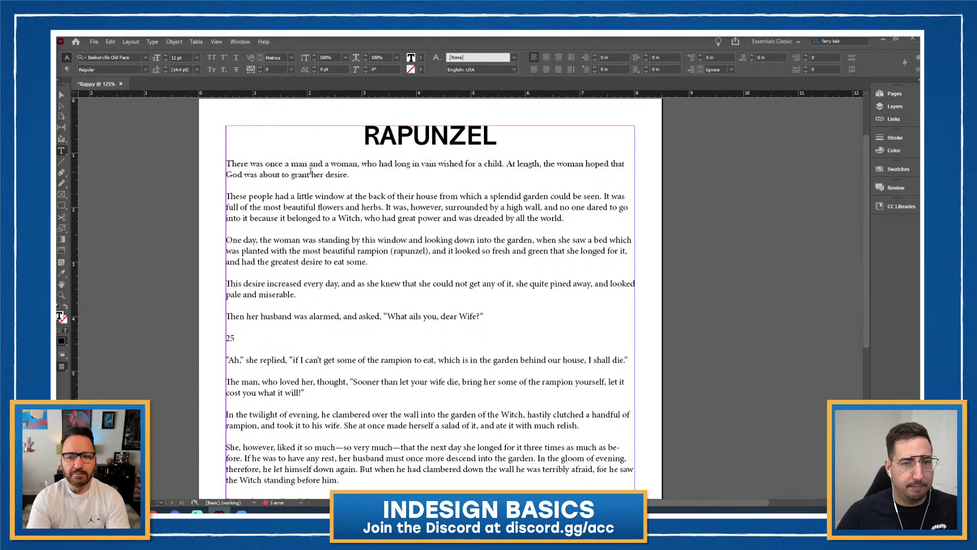
Set the first story paragraph's font size to 14 pt.
left_click_drag(360, 174, 221, 165)
left_click(197, 57)
left_click(188, 138)
left_click(470, 179)
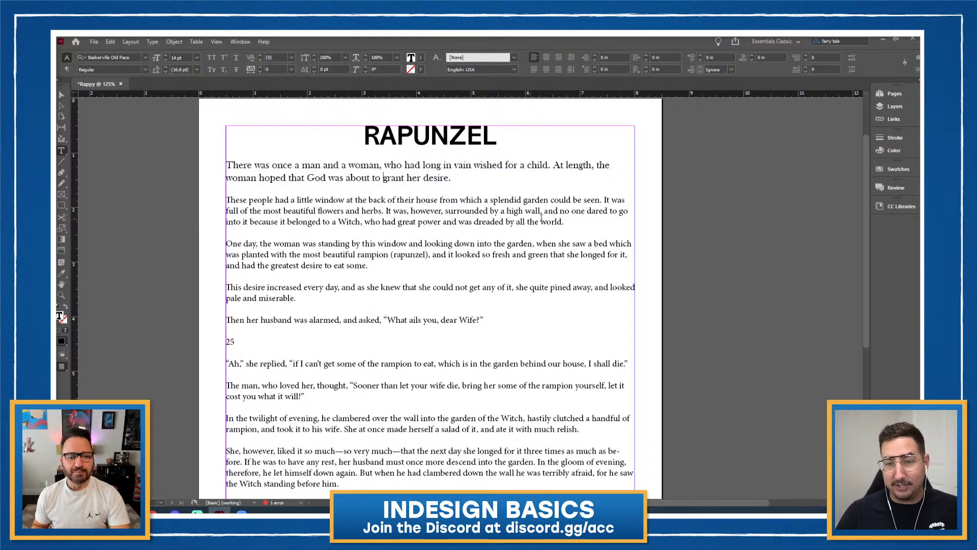
Copy the first paragraph's formatting onto the second paragraph, "These people had a little window", with the Eyedropper tool.
left_click_drag(565, 223, 221, 198)
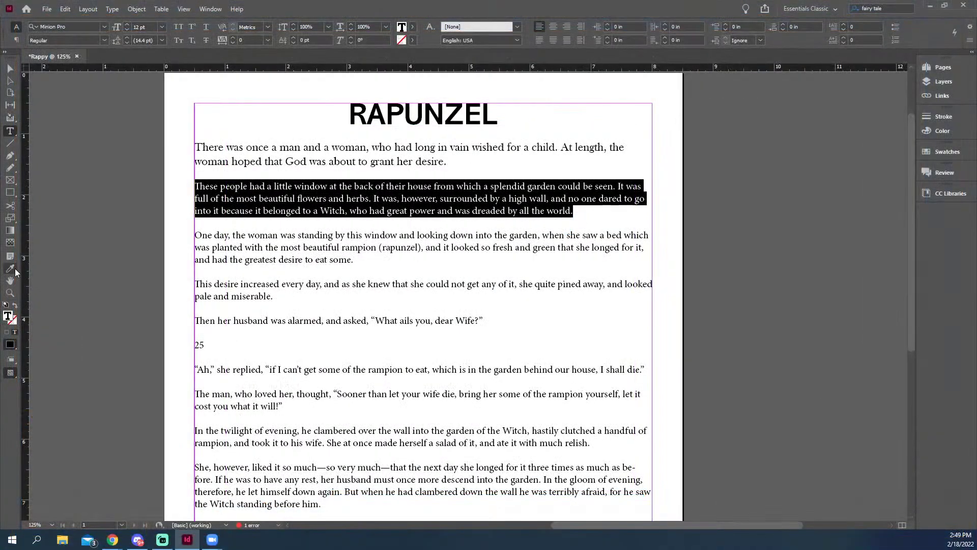
left_click(62, 273)
left_click(254, 157)
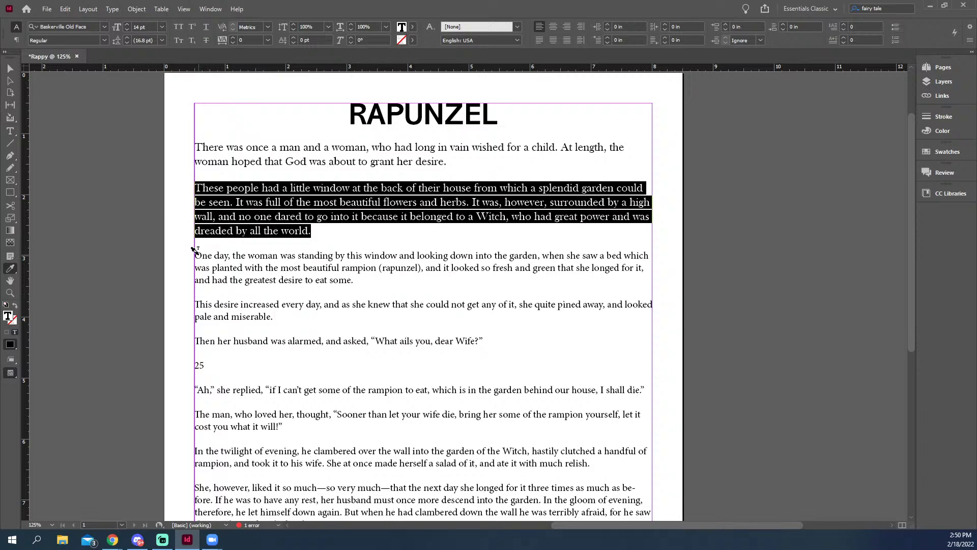
Copy the Baskerville Old Face 14 pt formatting onto the remaining story paragraphs visible on the page with the Eyedropper tool.
left_click_drag(195, 252, 353, 281)
scroll(299, 290, "down", 1)
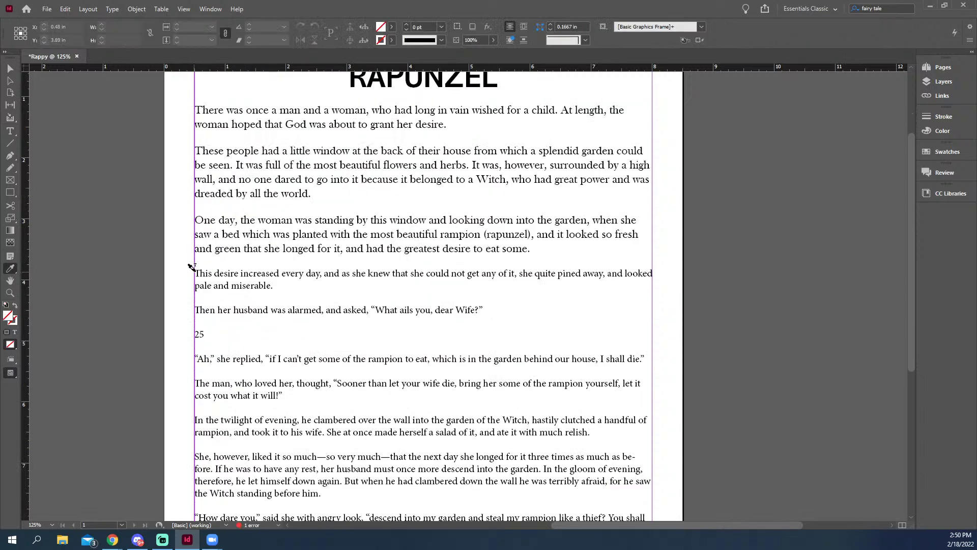
left_click_drag(195, 271, 683, 508)
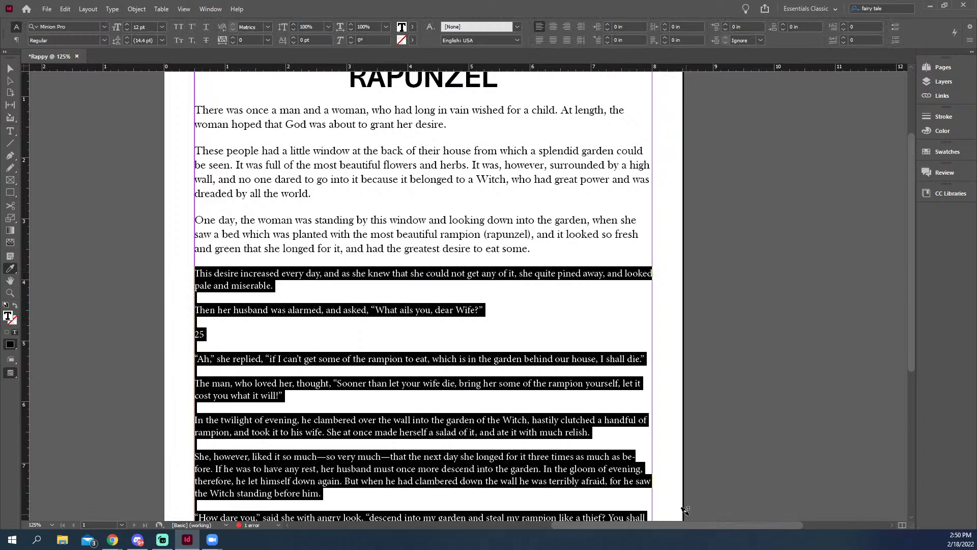
scroll(387, 309, "down", 6)
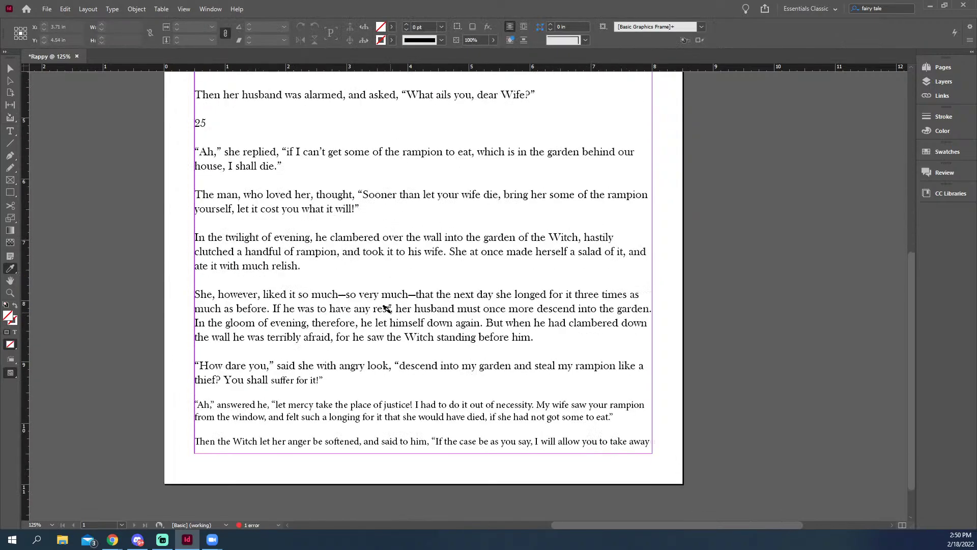
left_click_drag(247, 150, 654, 451)
scroll(319, 269, "up", 4)
scroll(319, 268, "up", 3)
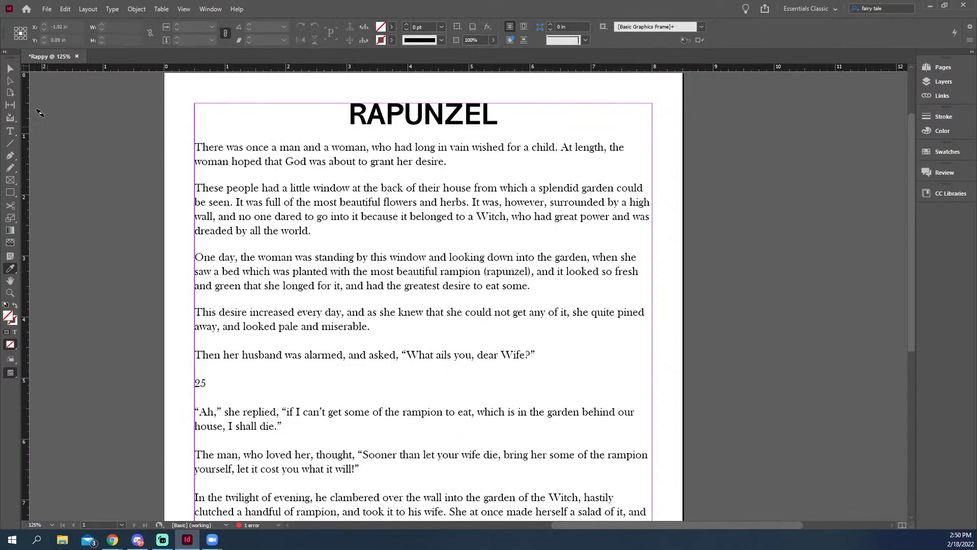
Delete the stray page number "25" and its extra line between the "What ails you, dear Wife?" and "Ah" paragraphs.
left_click(10, 68)
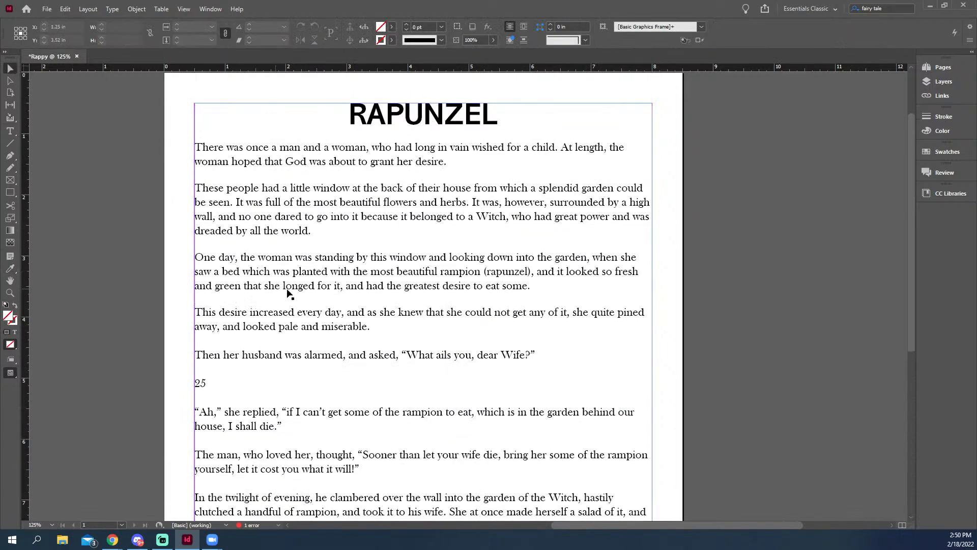
key("z")
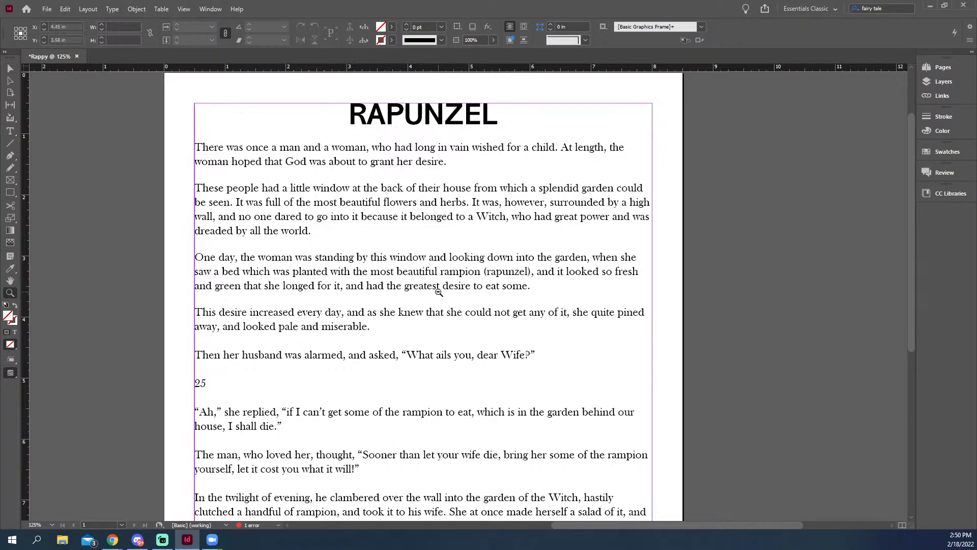
left_click(439, 293, "alt")
left_click_drag(468, 311, 456, 291)
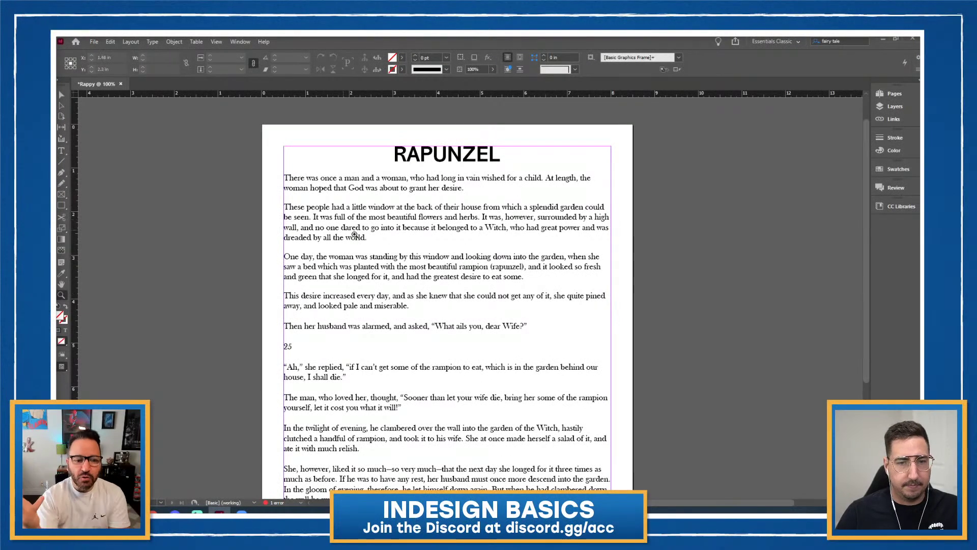
scroll(352, 234, "down", 3)
scroll(355, 234, "up", 1)
scroll(355, 235, "up", 1)
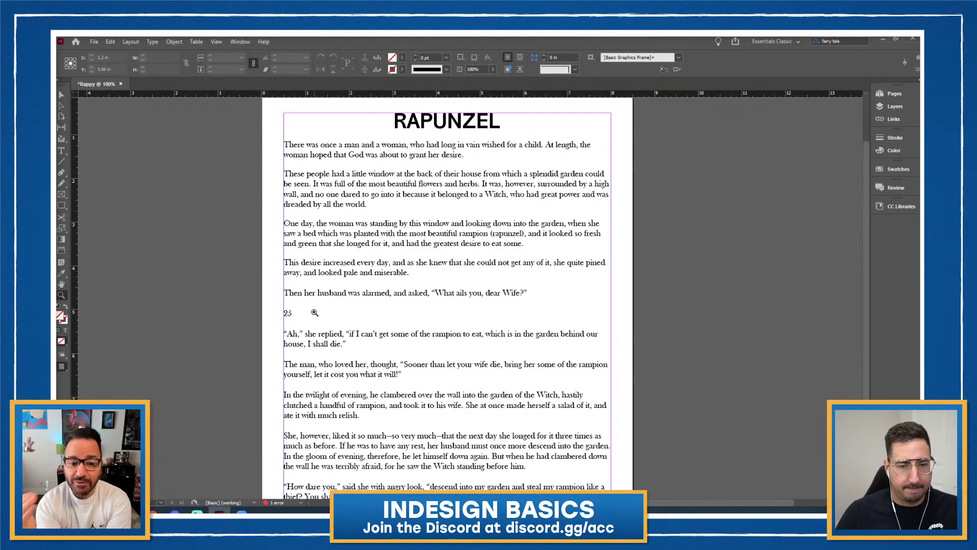
double_click(298, 312)
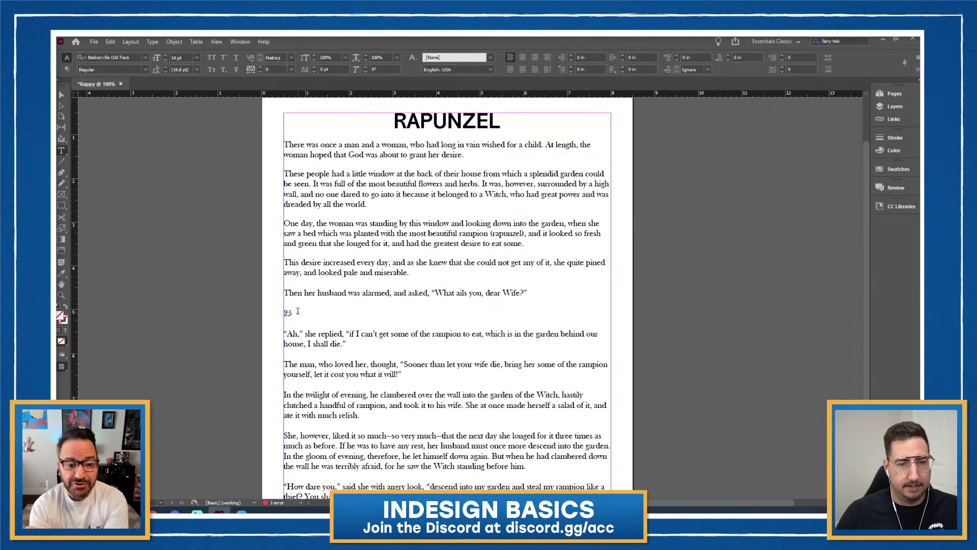
key("BackSpace")
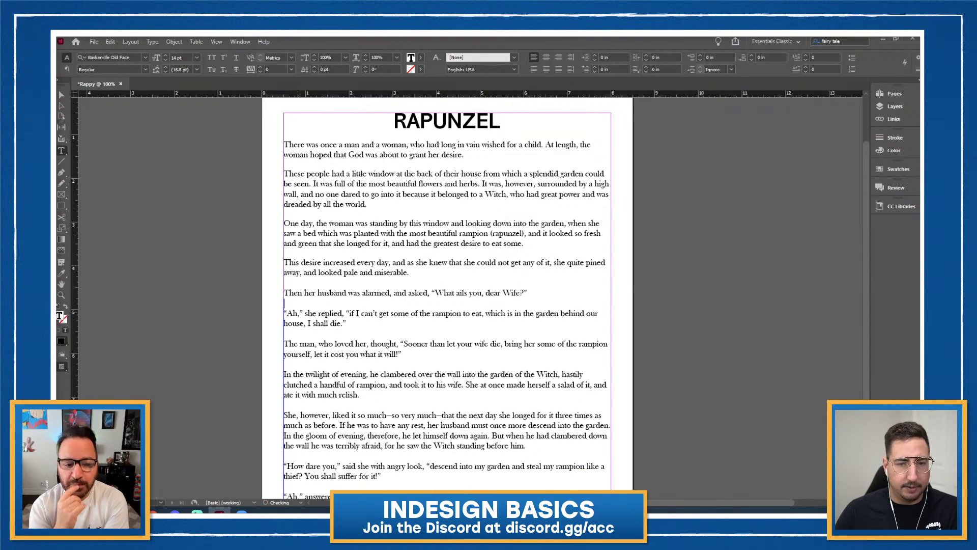
Set the story text frame to 2 columns.
scroll(300, 351, "down", 4)
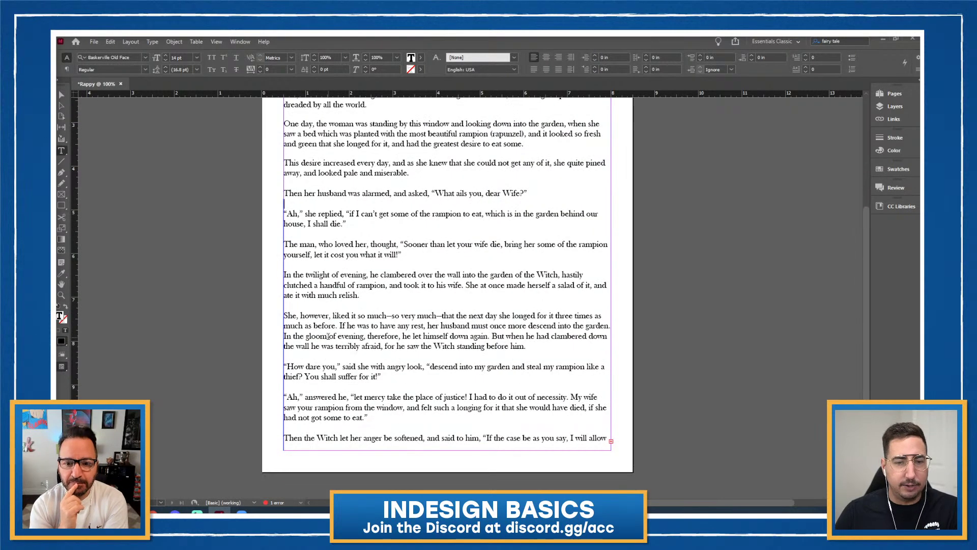
scroll(328, 336, "up", 4)
scroll(328, 336, "up", 3)
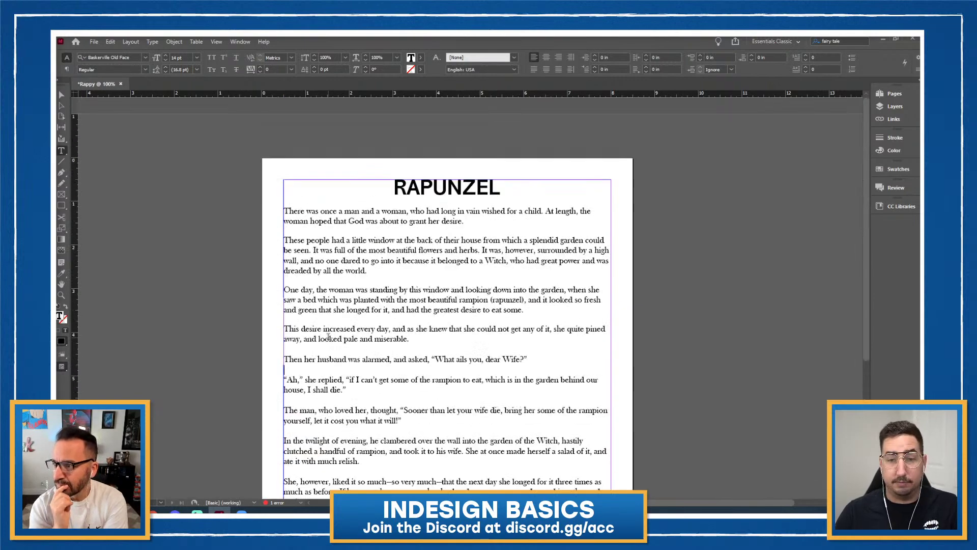
scroll(328, 336, "down", 1)
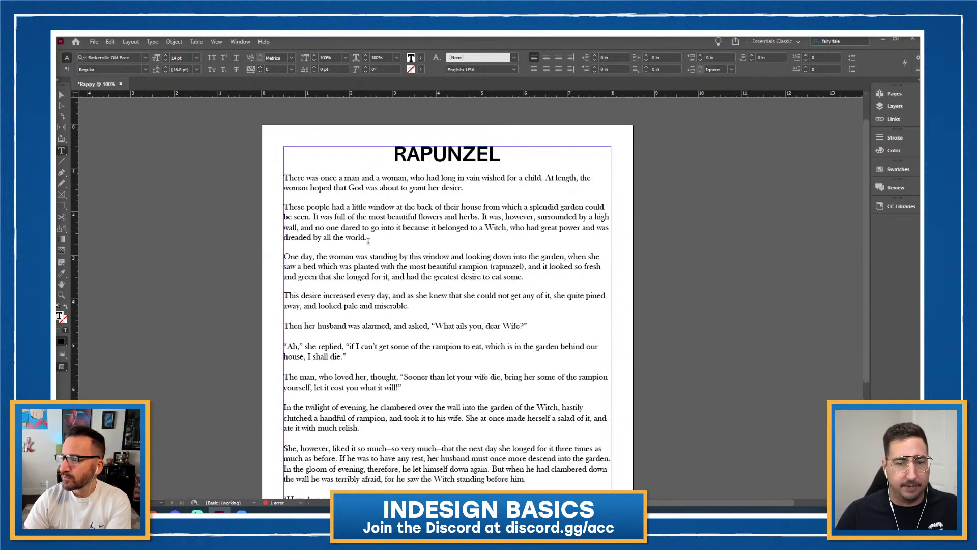
key("Escape")
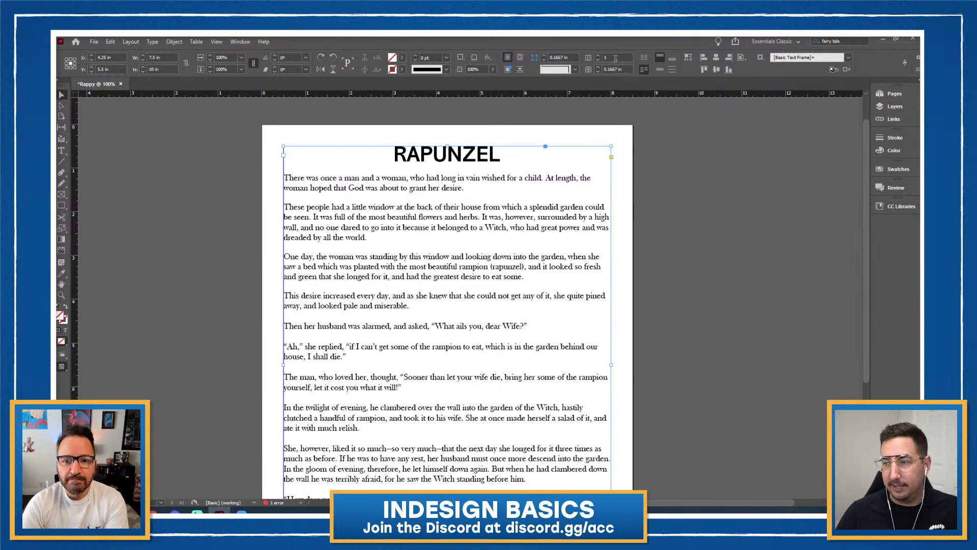
left_click(599, 56)
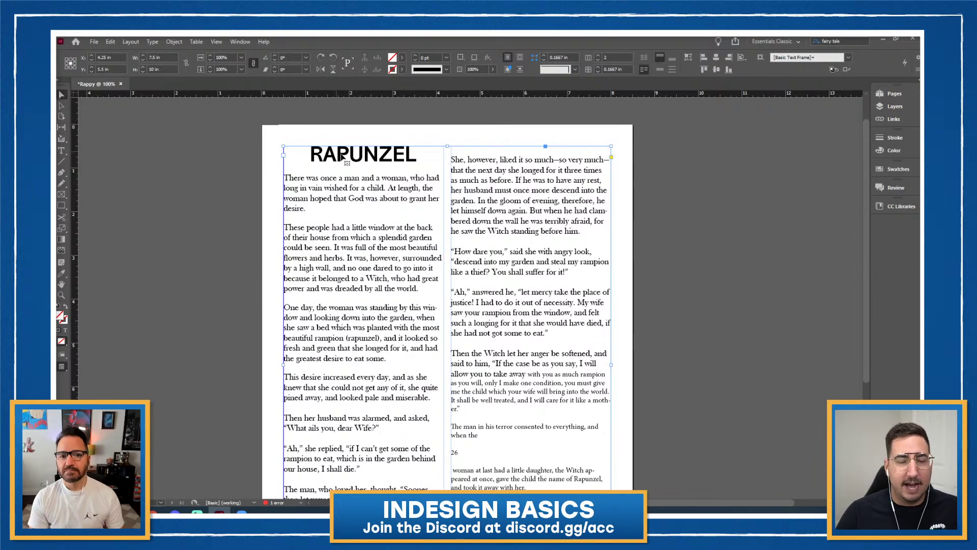
Cut the RAPUNZEL title out of the story frame and delete the leftover blank line above the first paragraph.
double_click(377, 158)
double_click(375, 155)
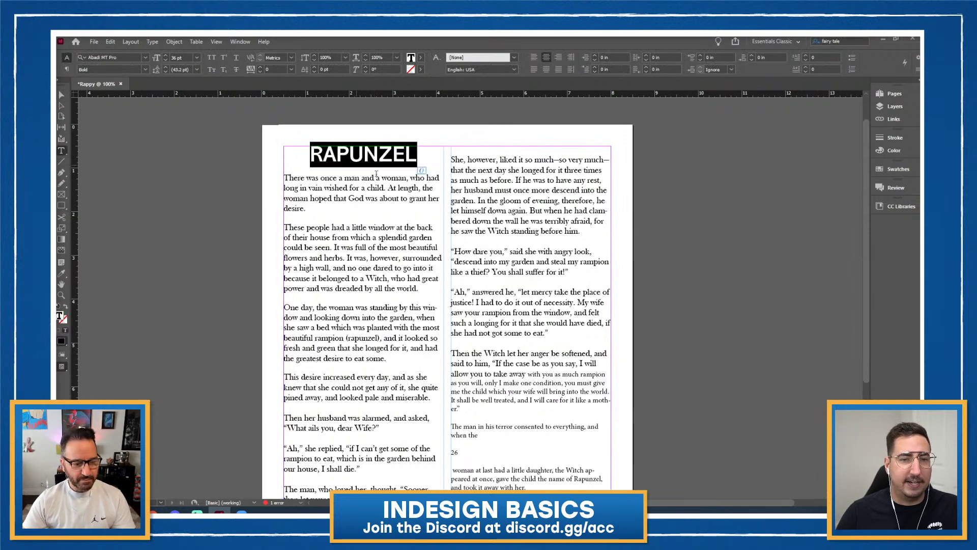
key("BackSpace")
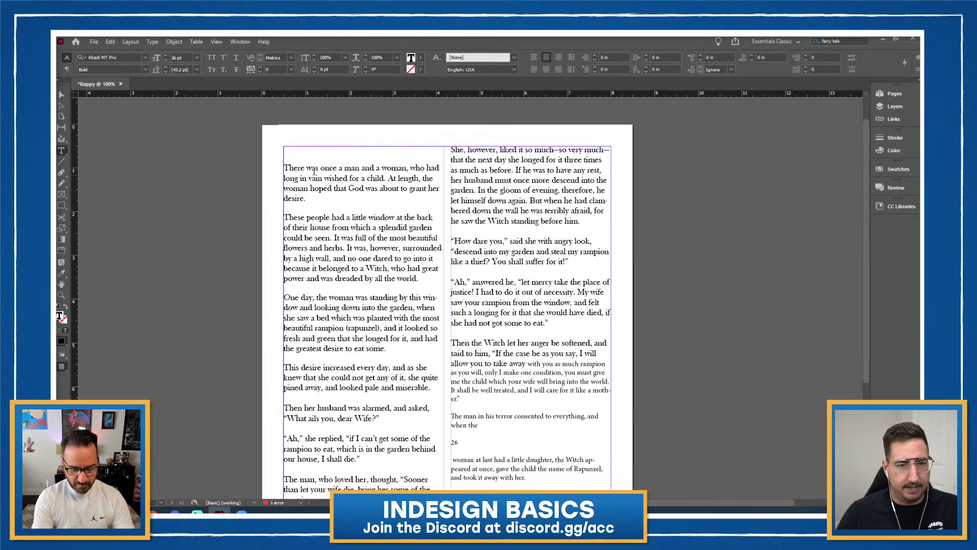
left_click(280, 145)
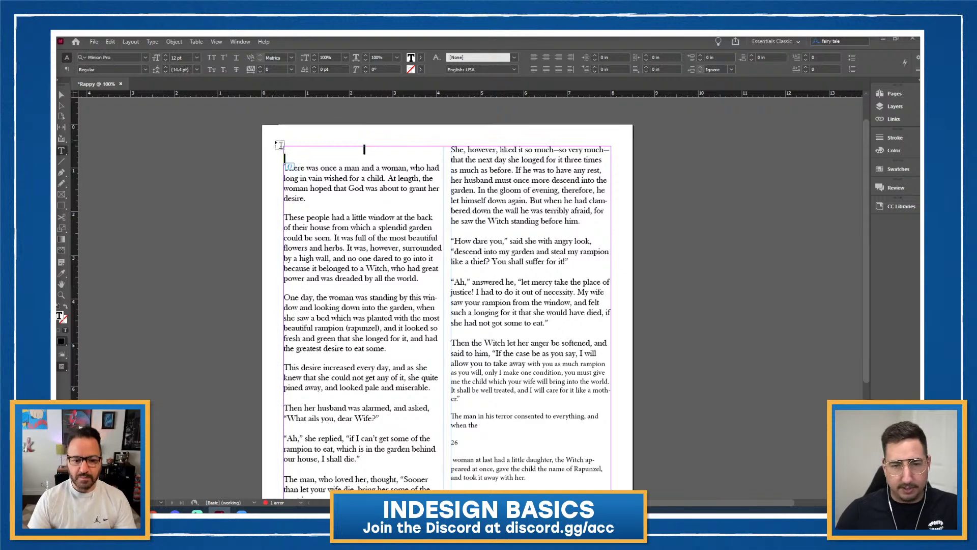
key("Delete")
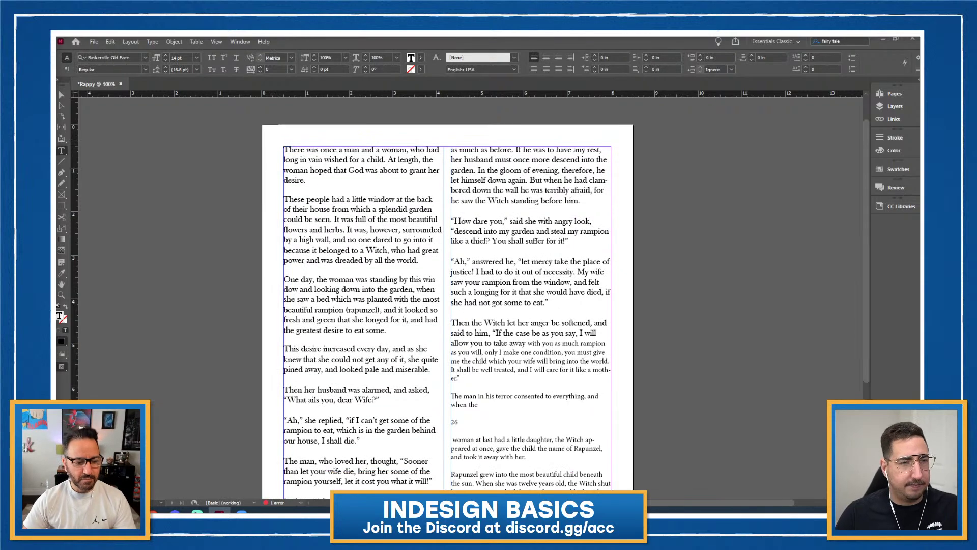
Lower the story frame's upper edge, making it about 9.12 in high, and paste the RAPUNZEL title as a separate text frame.
left_click(61, 95)
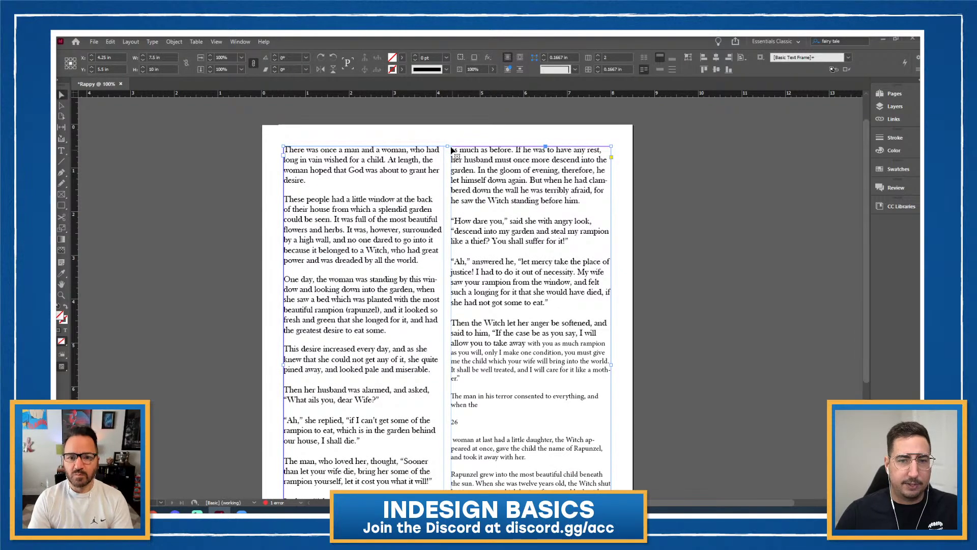
left_click_drag(449, 146, 449, 184)
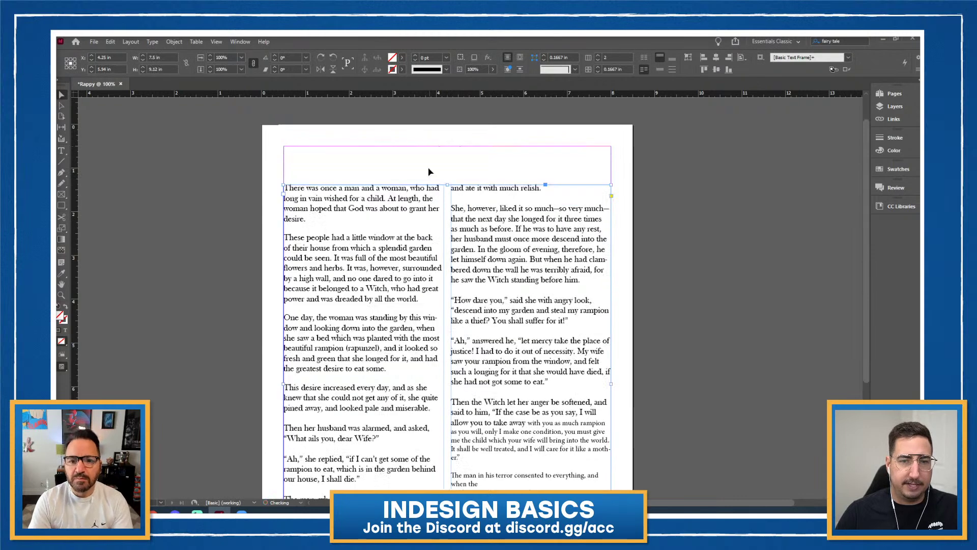
left_click(429, 172)
key("ctrl+v")
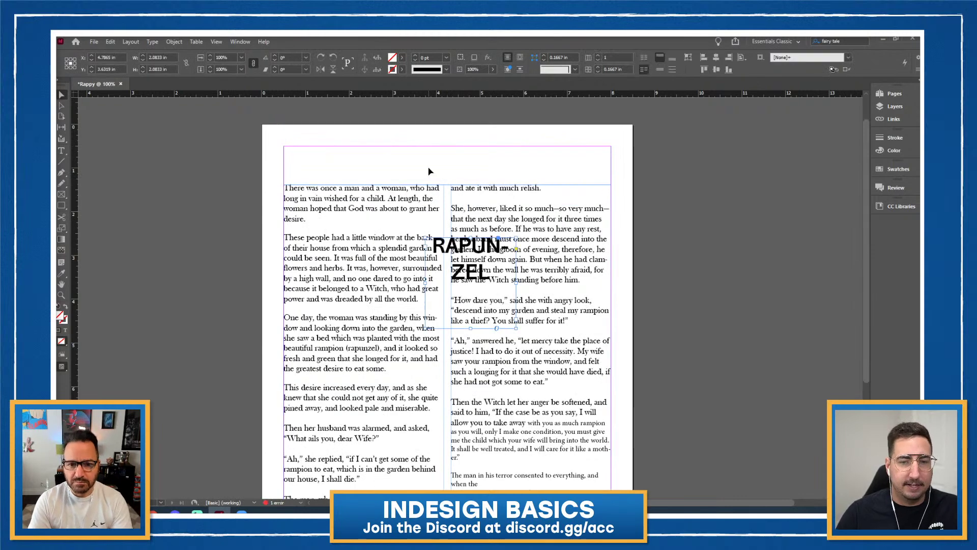
Fit the RAPUNZEL title frame on one line, centred at the upper margin, and extend the story frame up to meet it.
left_click_drag(490, 274, 532, 188)
left_click_drag(447, 237, 449, 165)
left_click(449, 193)
left_click(465, 132)
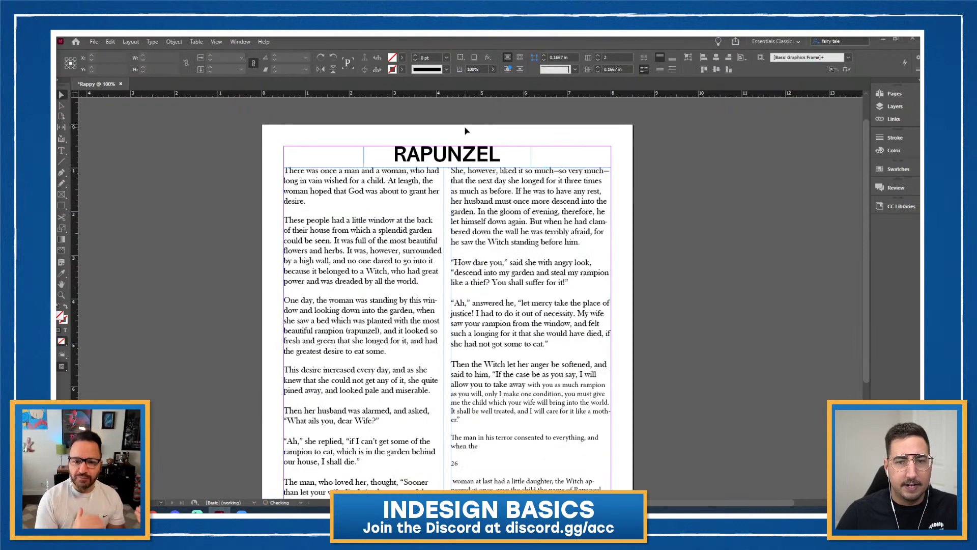
Lower the story frame's upper edge slightly to leave a small gap beneath the RAPUNZEL title frame.
key("w")
key("w")
left_click(446, 189)
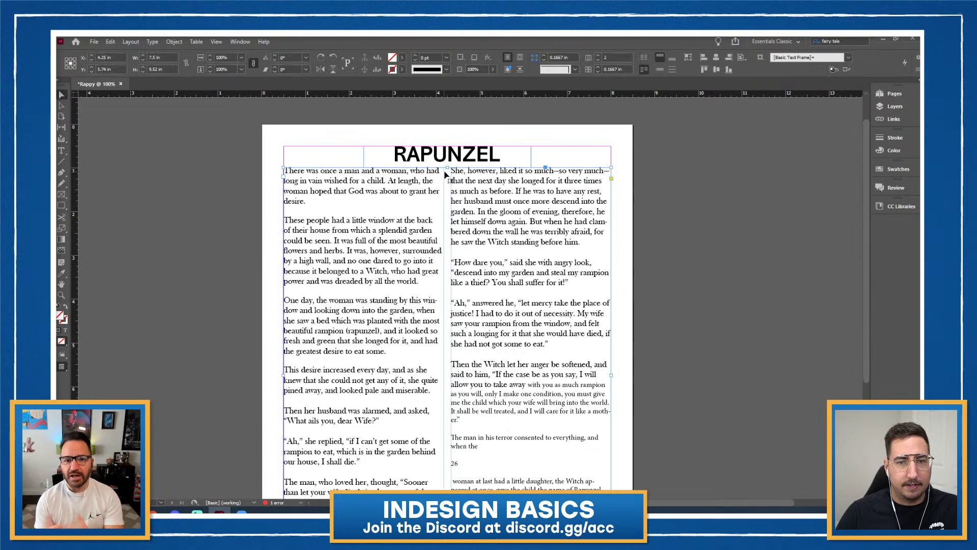
left_click_drag(447, 169, 447, 176)
left_click(460, 130)
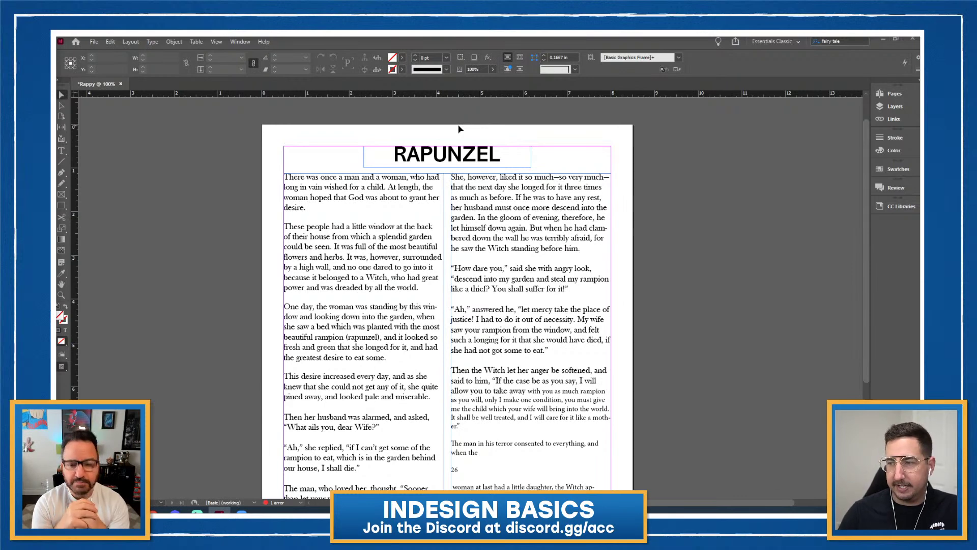
Review the whole two-column page layout with and without guides and frame edges, checking down through the story text.
key("w")
key("w")
key("w")
key("w")
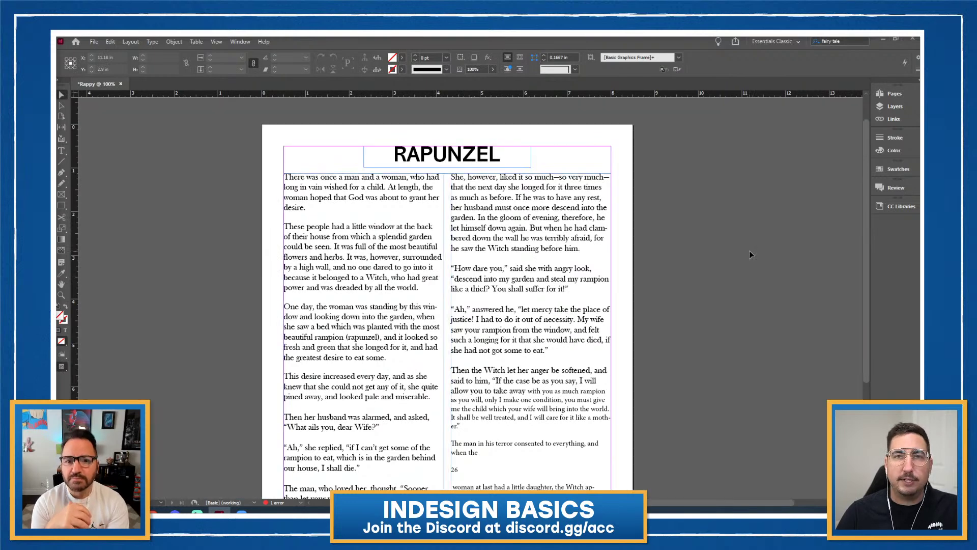
key("w")
key("w")
key("z")
left_click(451, 303, "alt")
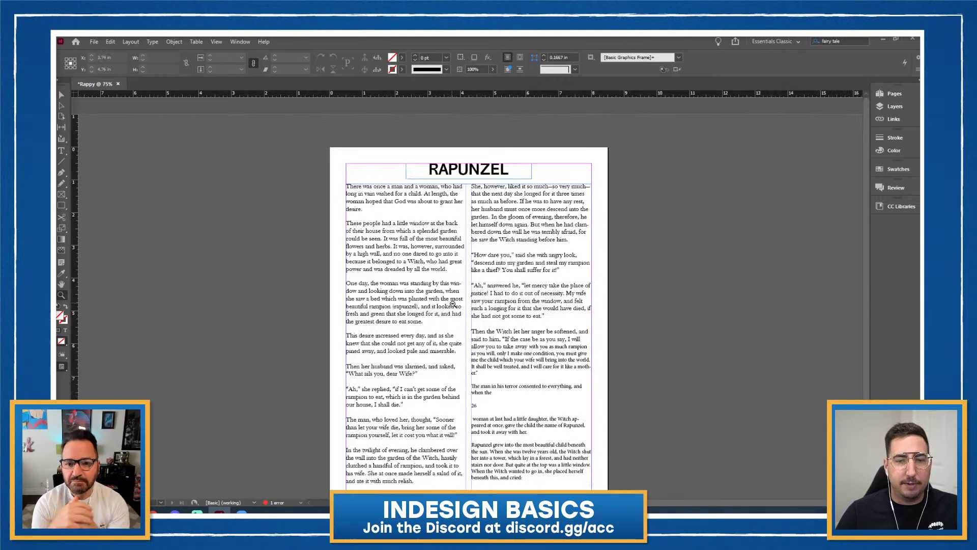
key("w")
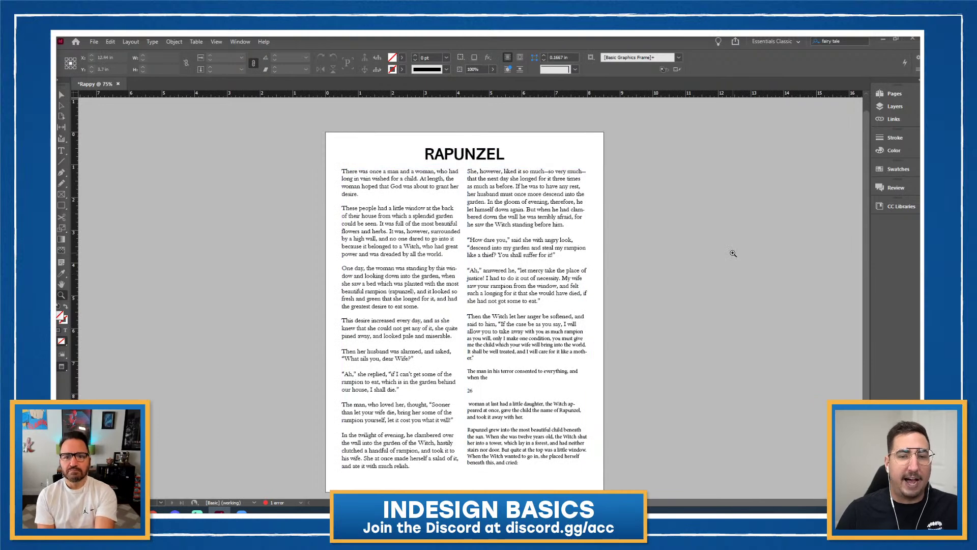
key("w")
key("w")
key("w")
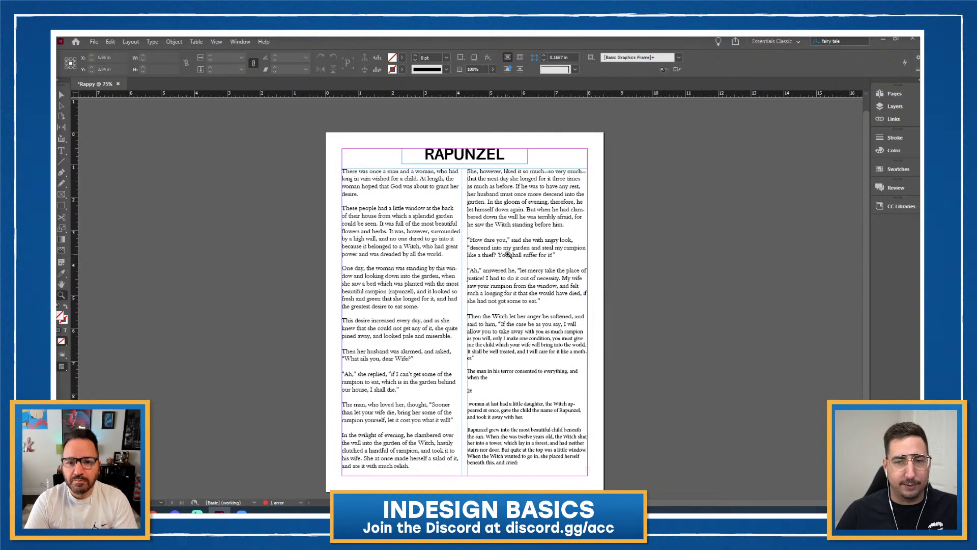
left_click(508, 255)
left_click_drag(476, 237, 492, 234)
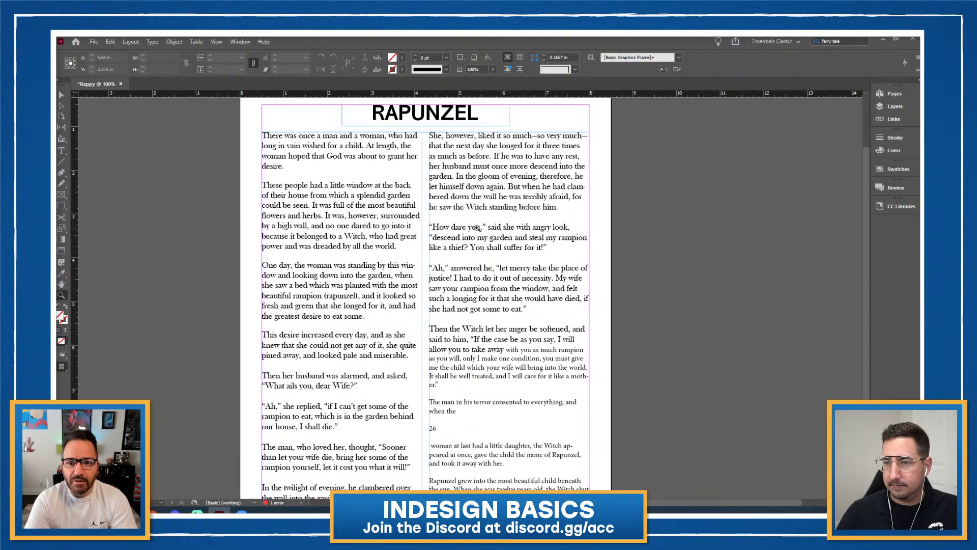
scroll(338, 212, "down", 1)
scroll(338, 213, "down", 3)
scroll(338, 213, "up", 5)
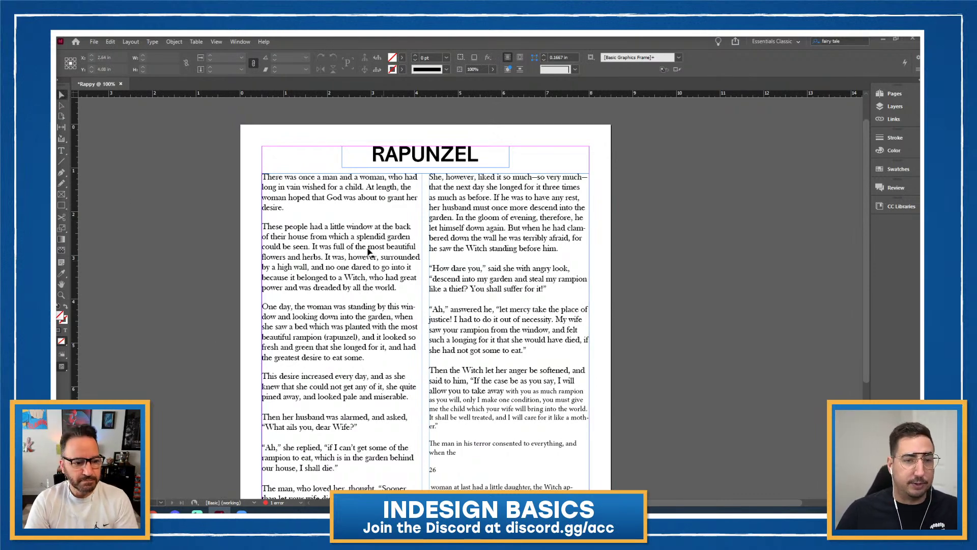
Draw a rectangle about 2.8 by 2 in across the two columns with fill C=0 M=100 Y=0 K=0, and delete it.
left_click(62, 205)
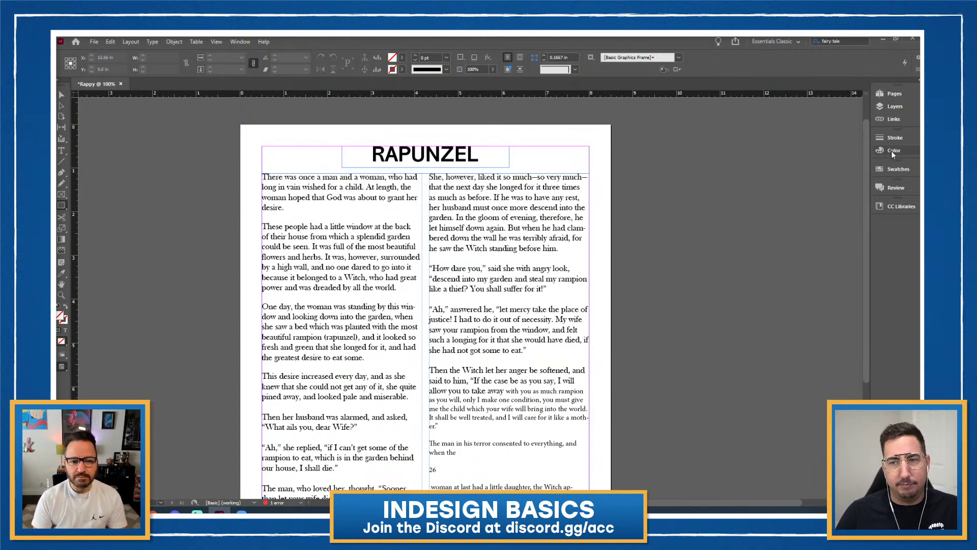
left_click(894, 169)
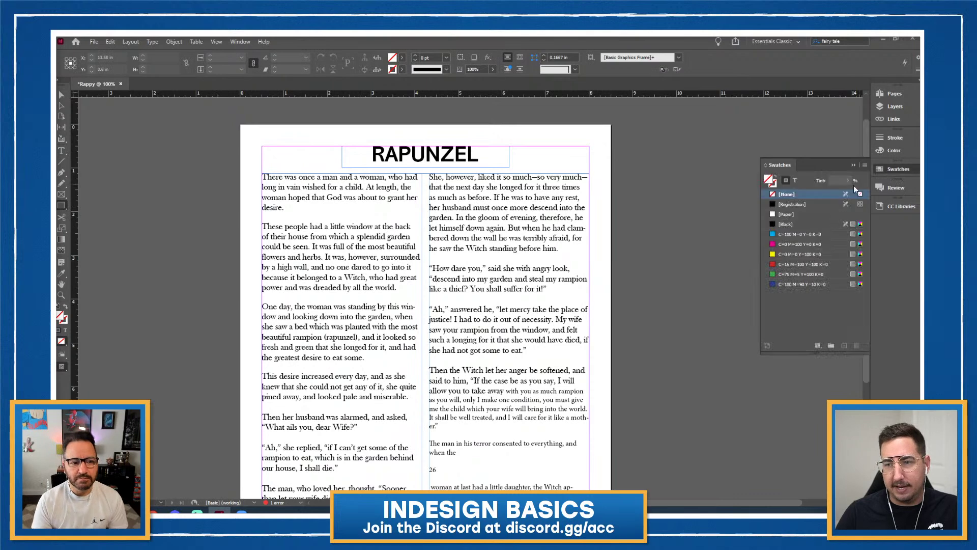
left_click(798, 246)
left_click_drag(354, 206, 477, 293)
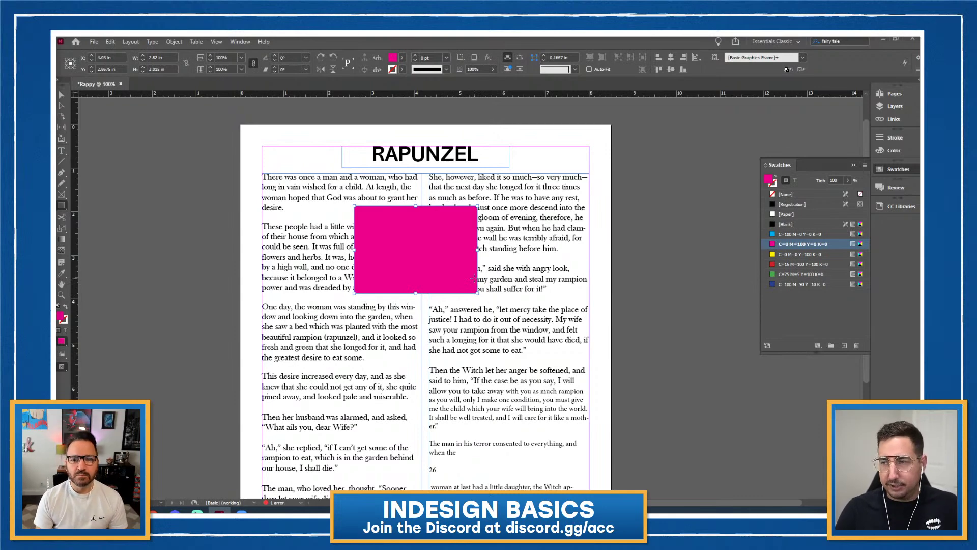
key("Delete")
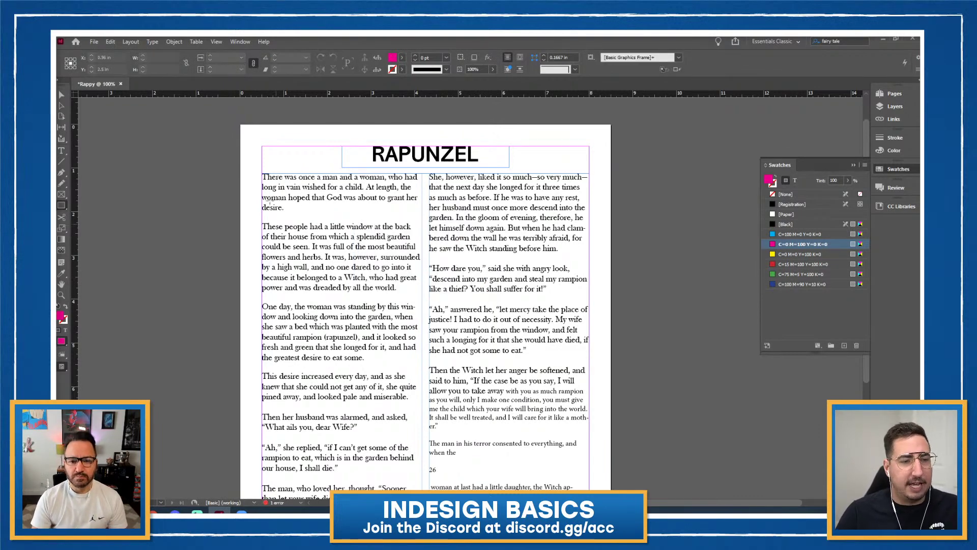
Draw a rectangle frame placeholder about 2.54 by 3.9 in across the two columns and set its fill to None.
left_click(62, 197)
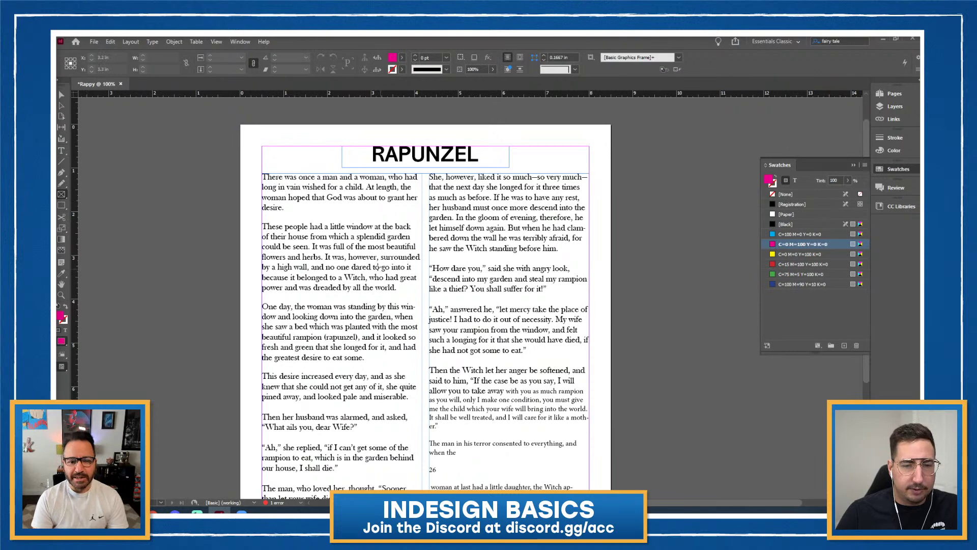
left_click_drag(361, 252, 472, 422)
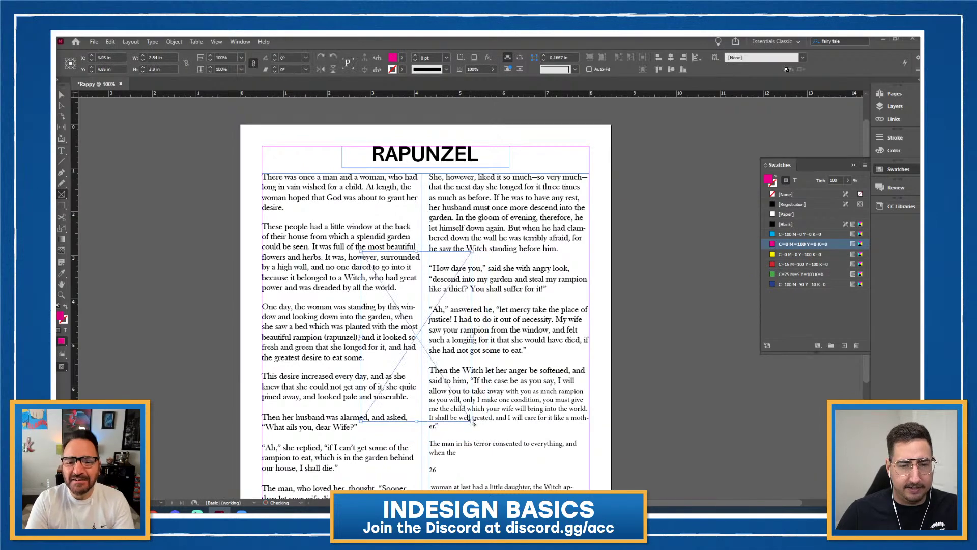
key("slash")
Centre the empty placeholder frame on the page both horizontally and vertically.
left_click_drag(428, 307, 399, 263)
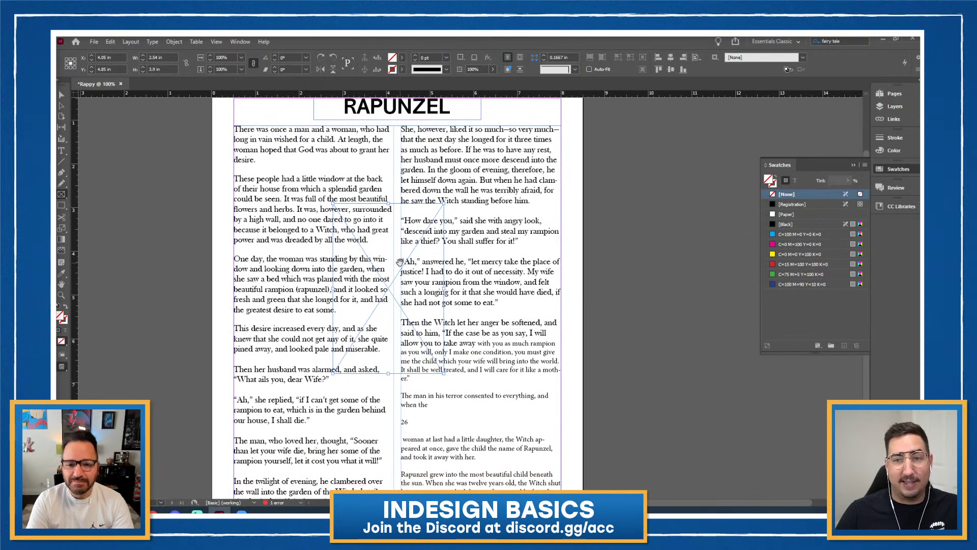
left_click(672, 58)
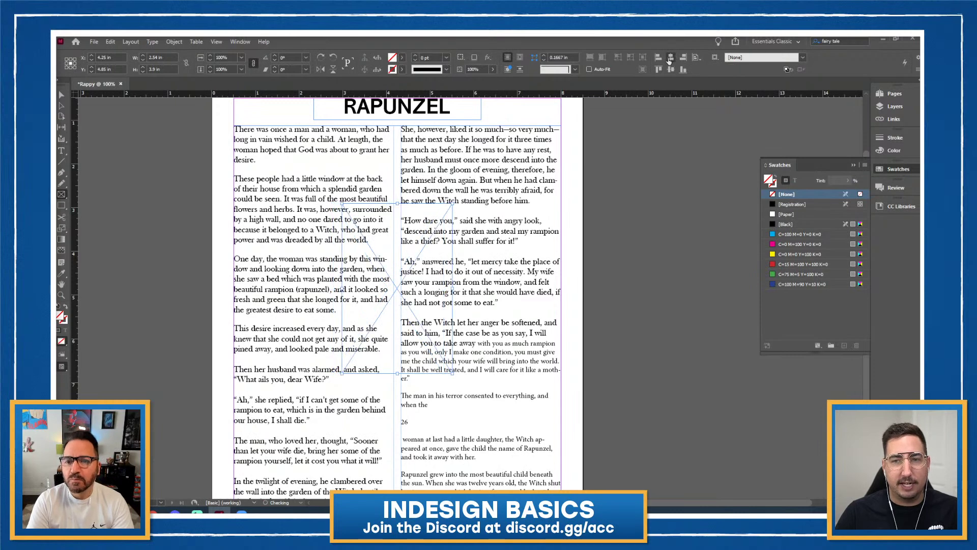
left_click(672, 70)
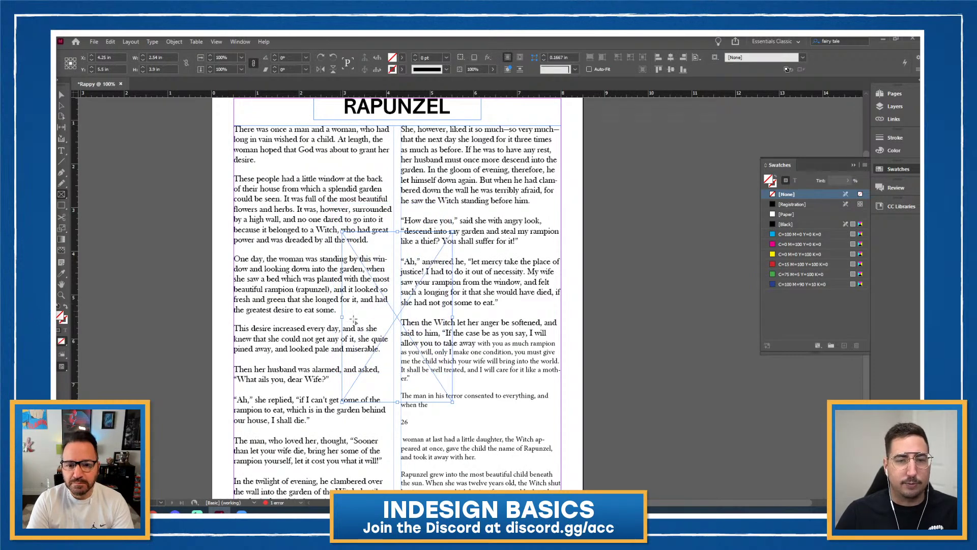
Place the colour portrait JPG whose file name ends in COLOR_ON_GRAY2146 1 into the centred placeholder frame.
scroll(377, 313, "down", 1)
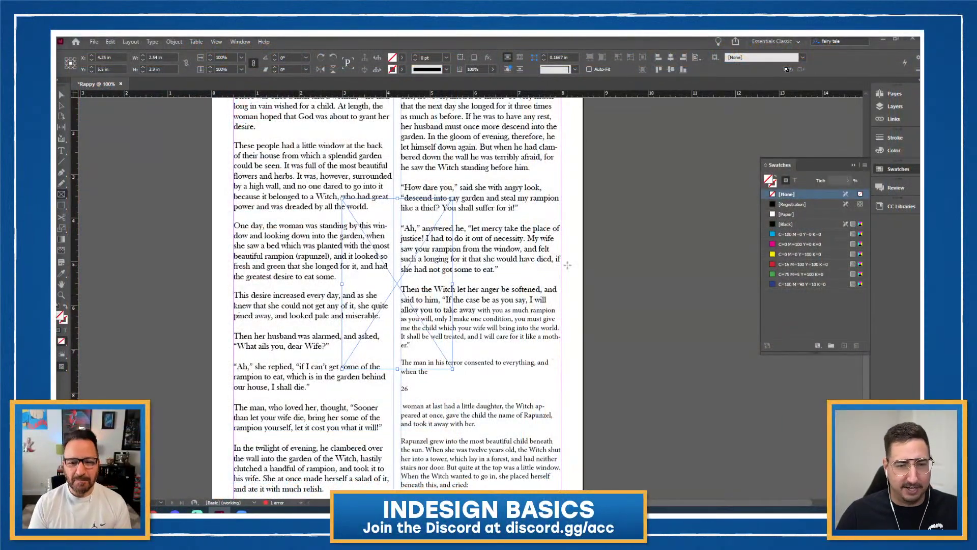
key("z")
left_click(421, 292)
scroll(422, 293, "right", 3)
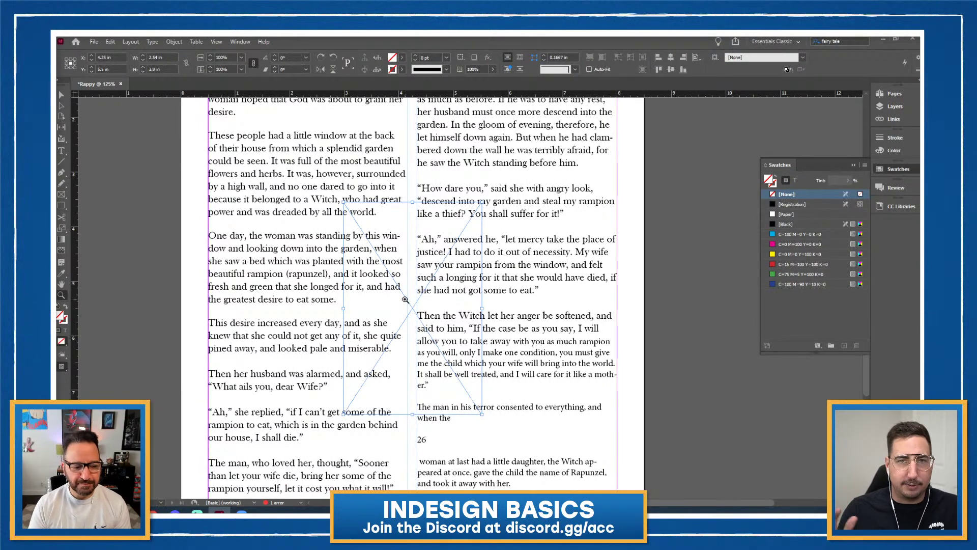
left_click(172, 43)
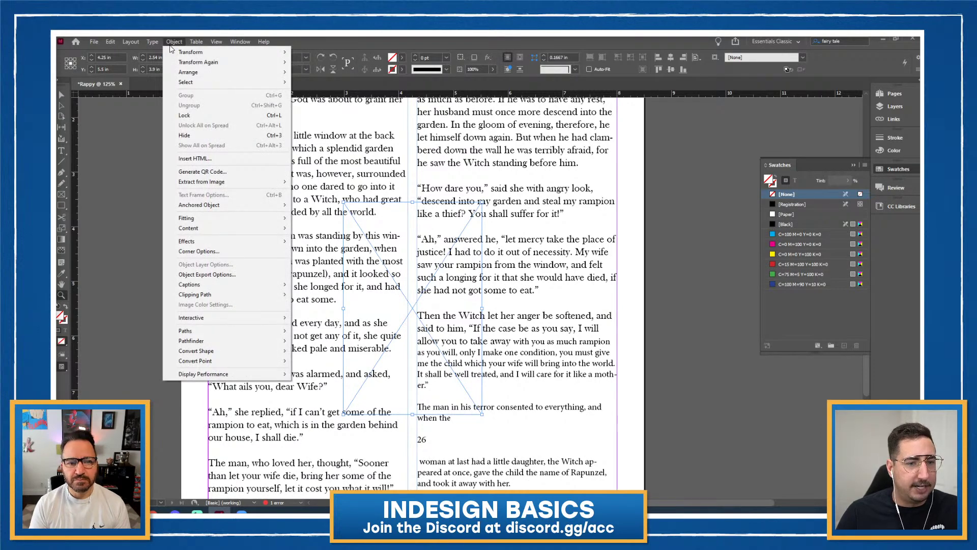
mouse_move(94, 42)
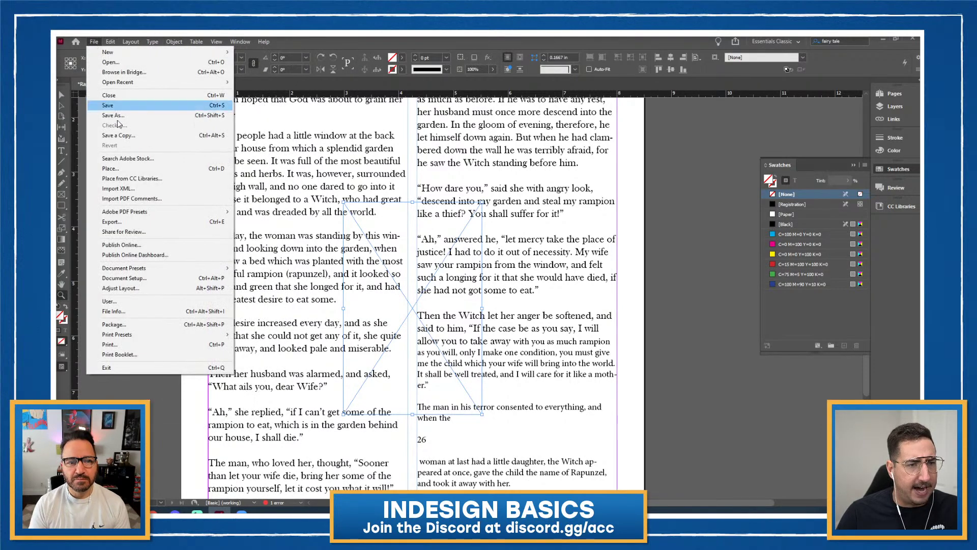
left_click(142, 173)
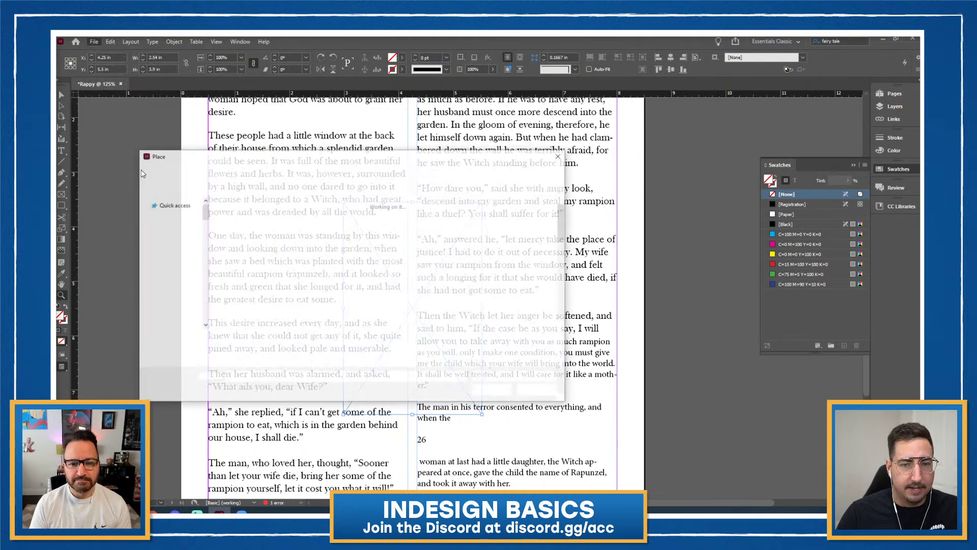
scroll(419, 266, "down", 5)
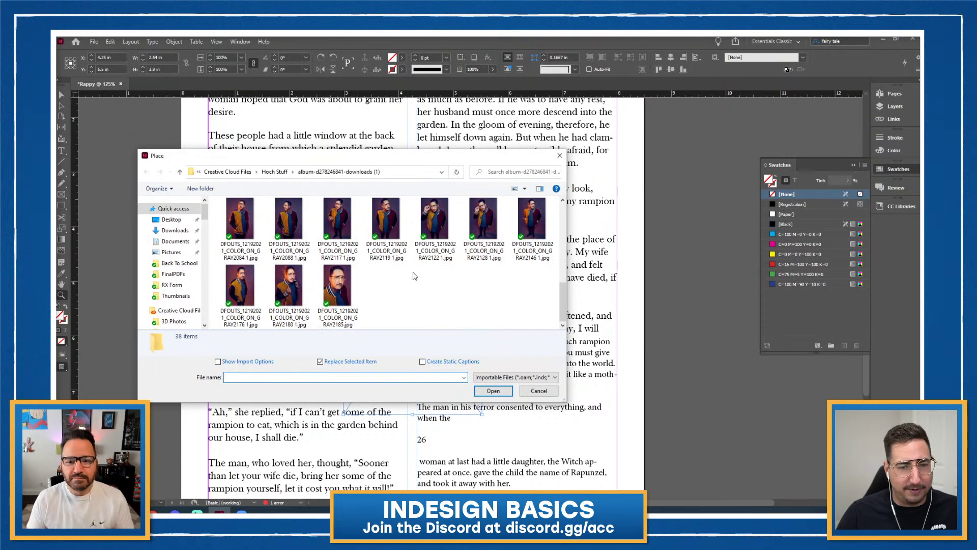
scroll(407, 289, "up", 1)
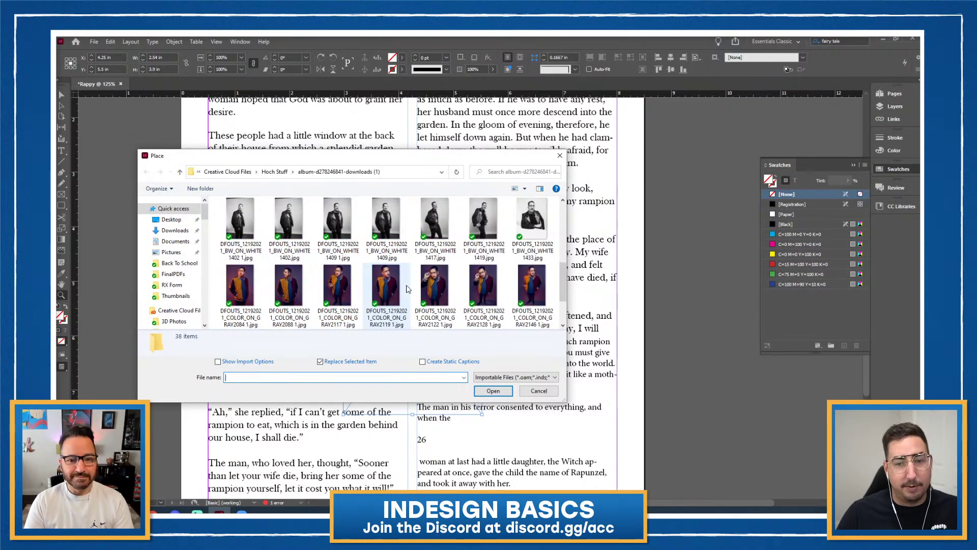
left_click(539, 299)
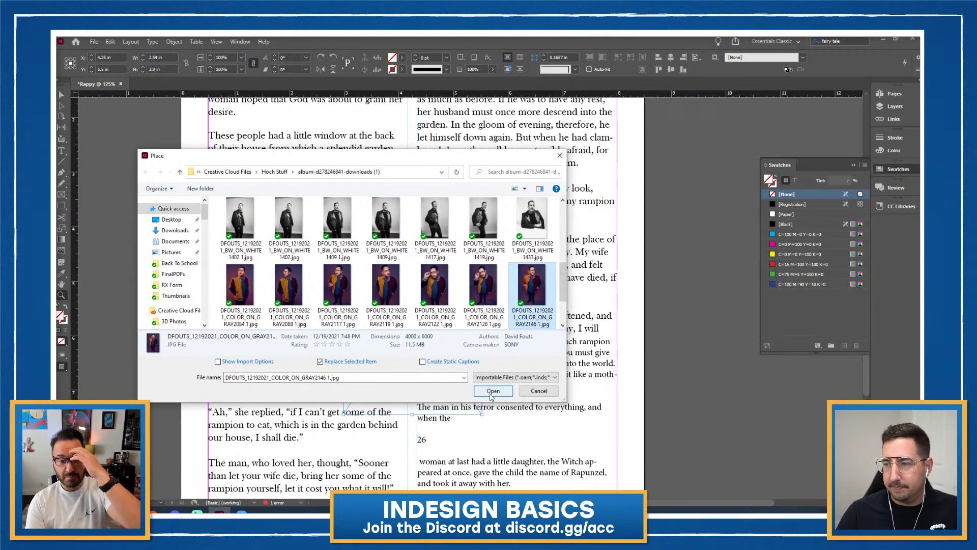
left_click(491, 393)
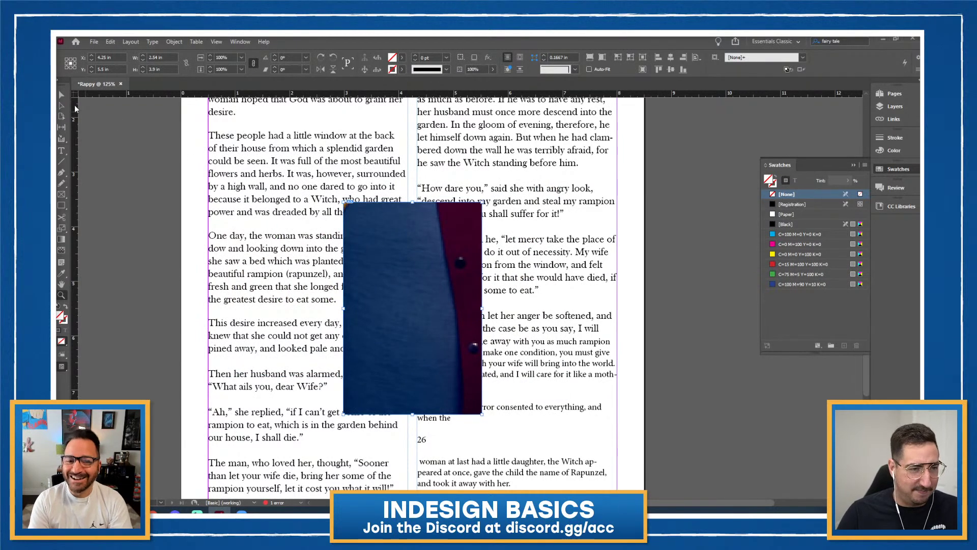
Fit the placed photo to its frame with Fill Frame Proportionally.
left_click(62, 95)
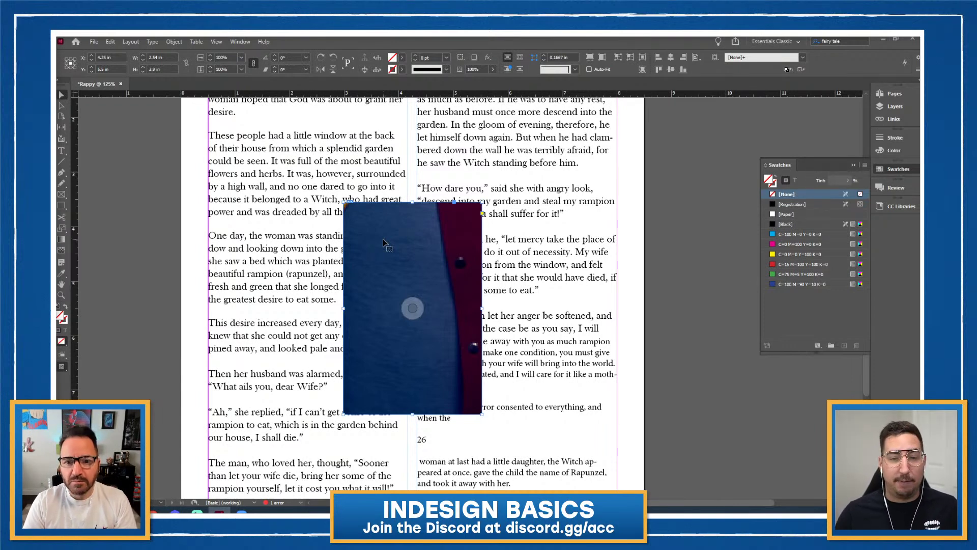
right_click(362, 214)
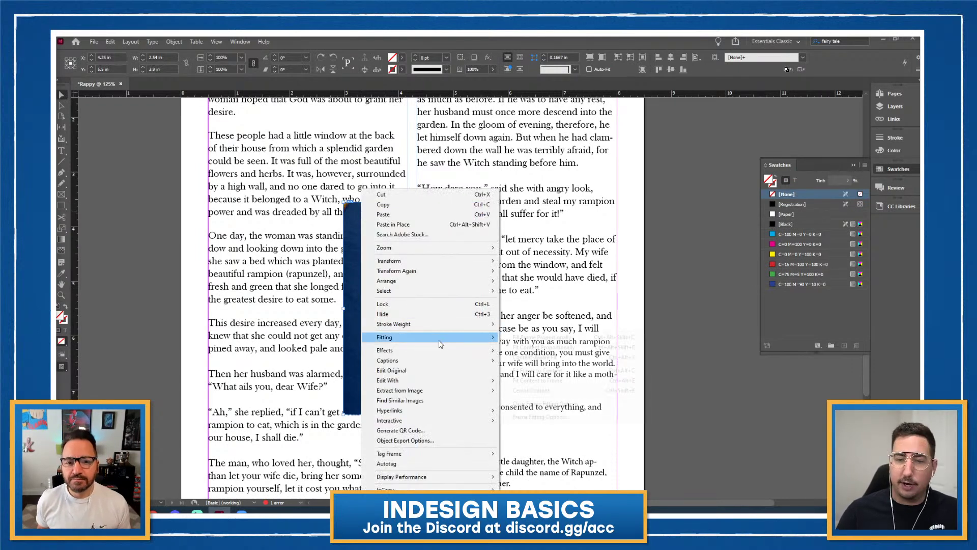
mouse_move(440, 344)
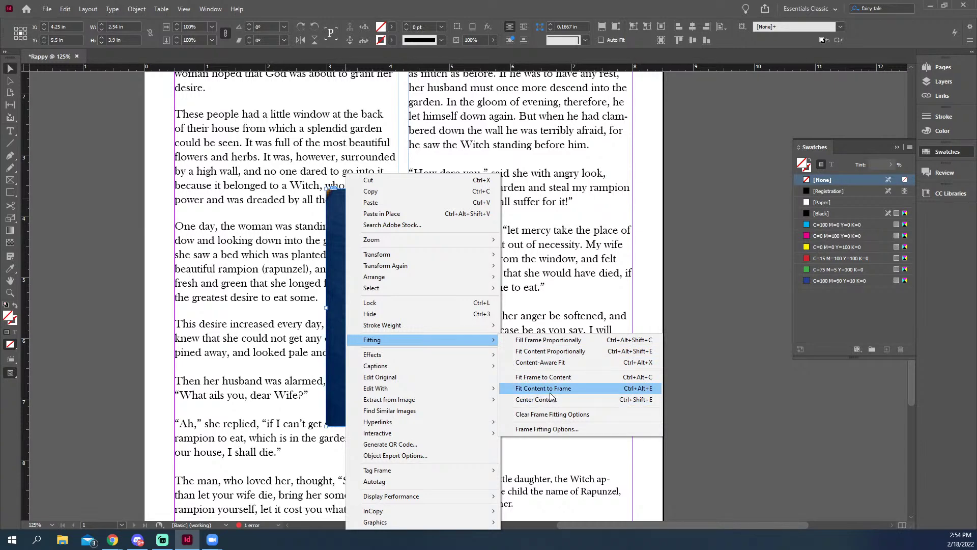
left_click(548, 340)
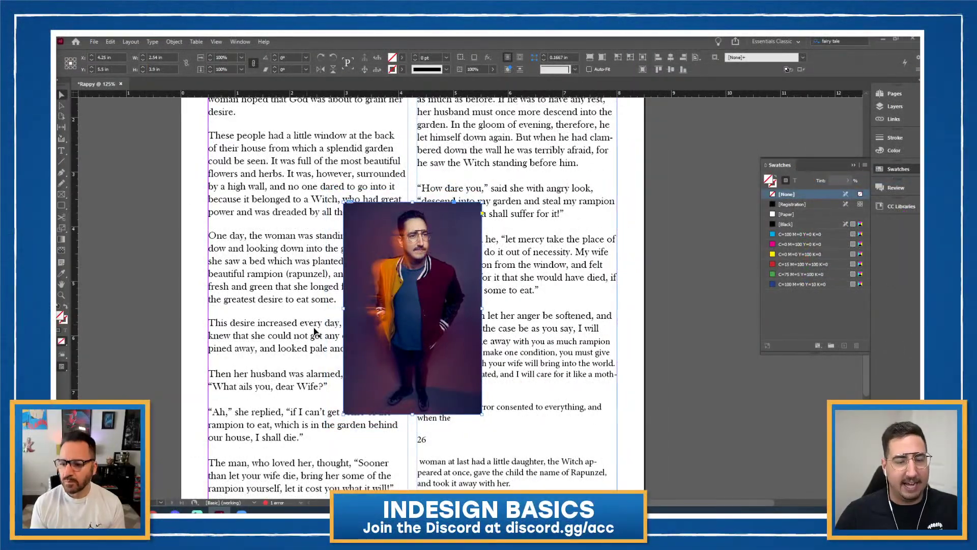
Select the photo content inside its frame with the Direct Selection tool and examine its edges against the frame up close.
key("ctrl+equal")
scroll(501, 199, "down", 2)
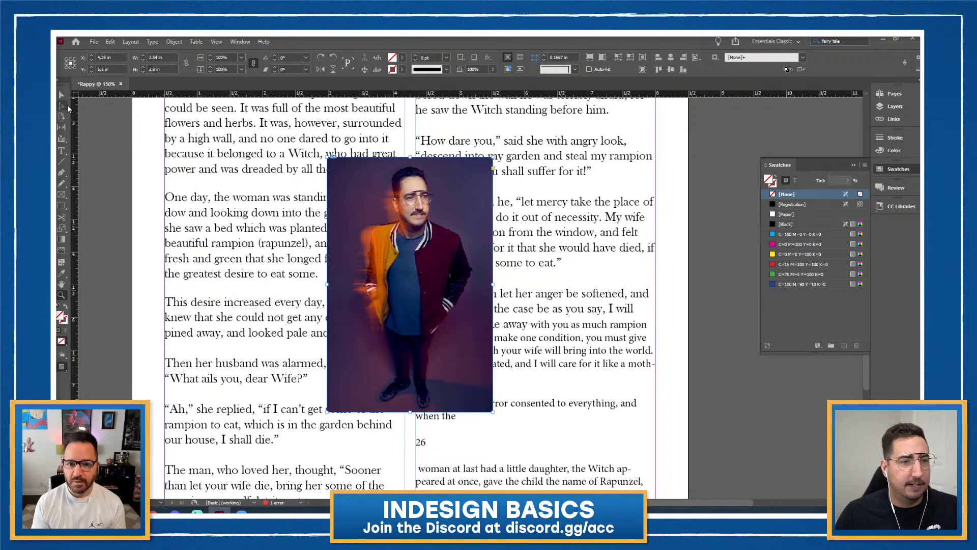
left_click(111, 140)
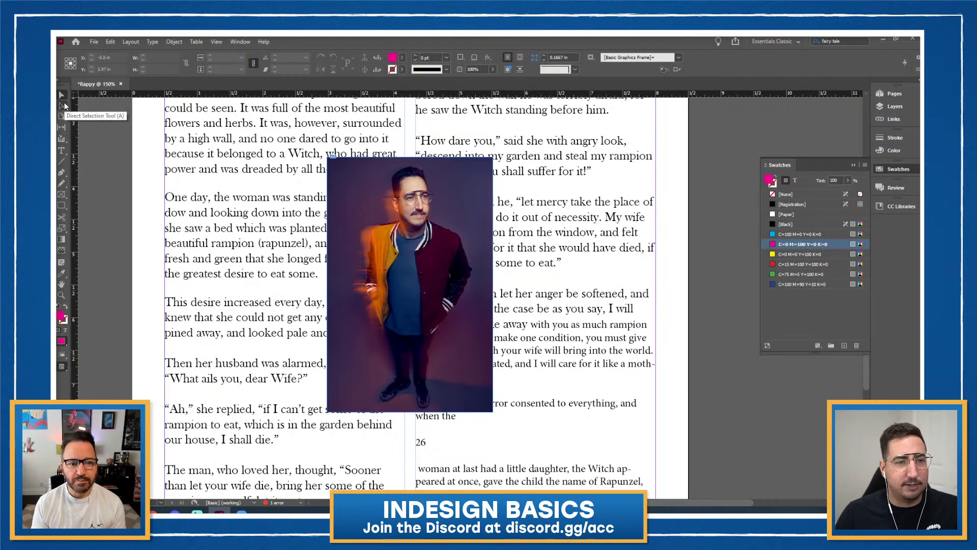
left_click(65, 108)
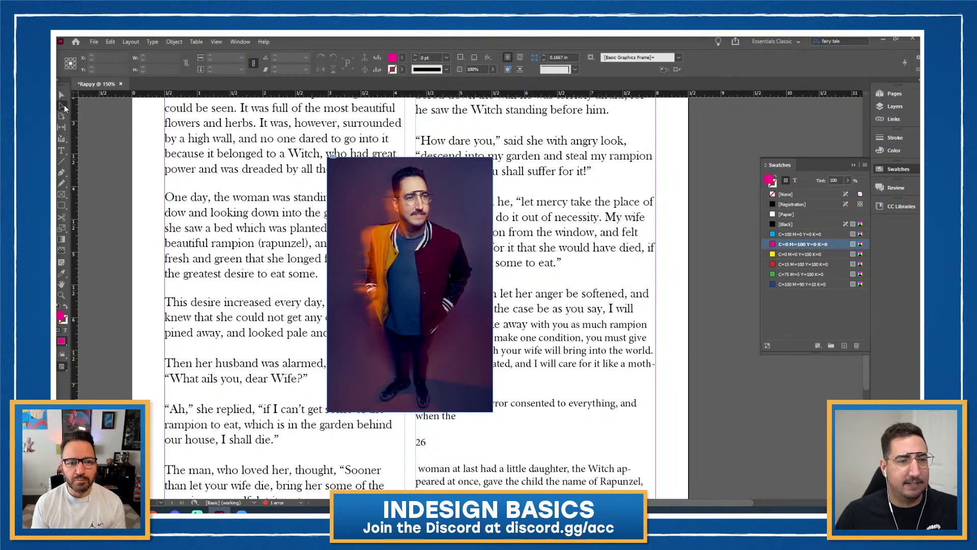
left_click(352, 171)
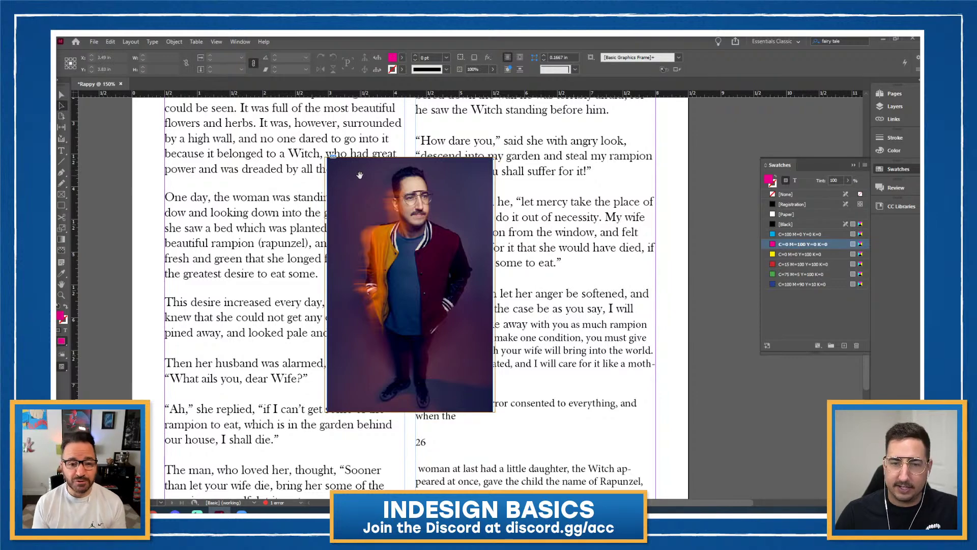
left_click(359, 177)
key("z")
left_click(410, 181)
left_click(474, 234)
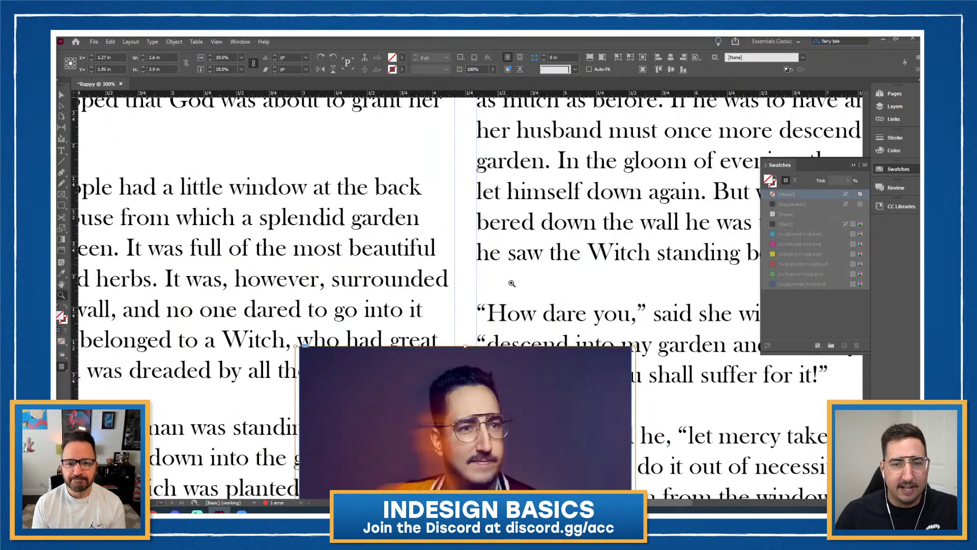
left_click(484, 247)
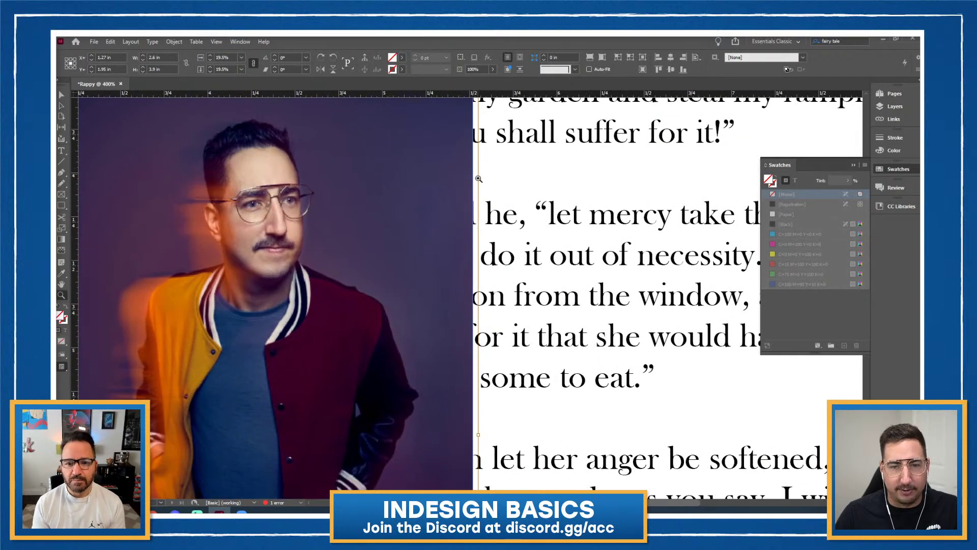
scroll(478, 175, "up", 3)
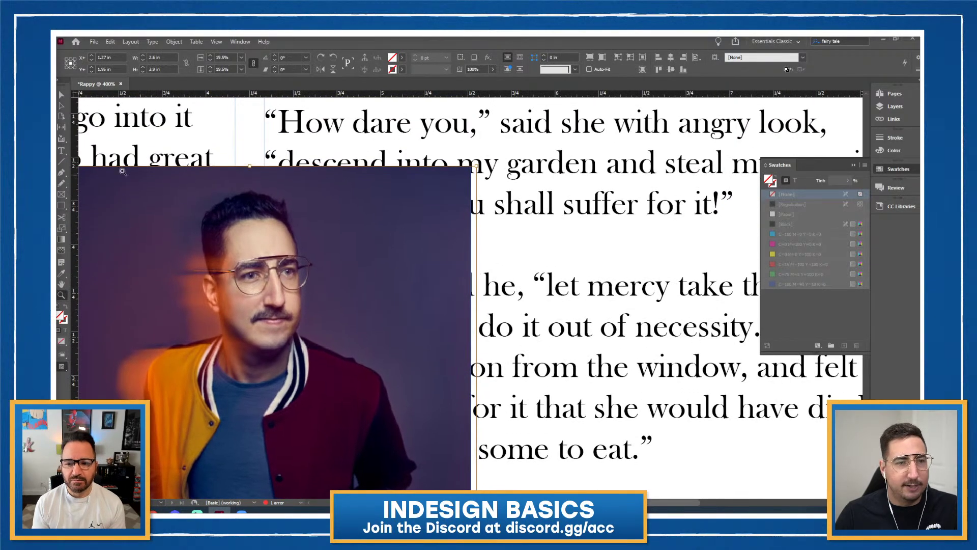
Try shifting the photo content slightly within its frame with the Direct Selection tool.
key("a")
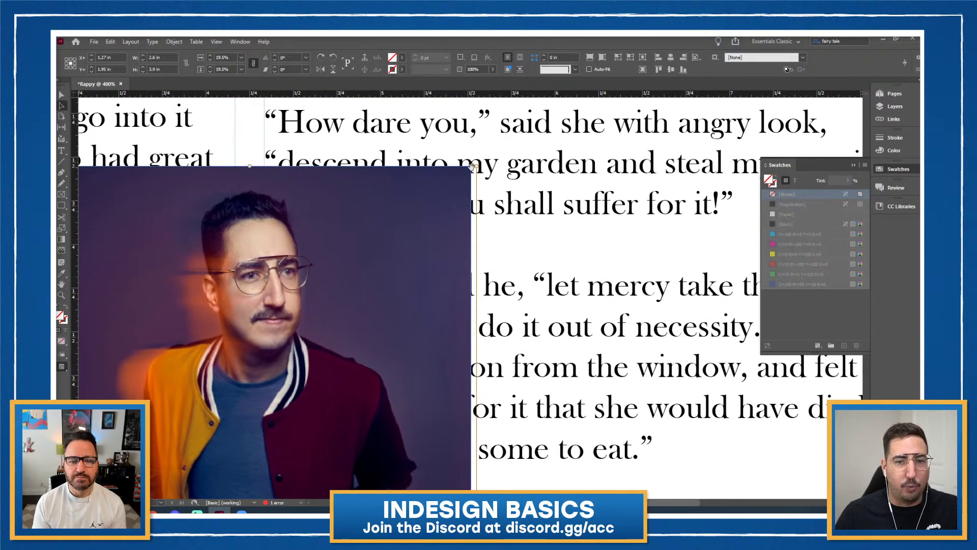
mouse_move(397, 253)
left_mouse_down()
mouse_move(405, 257)
mouse_move(383, 257)
mouse_move(393, 257)
left_mouse_up()
left_click_drag(262, 353, 423, 313)
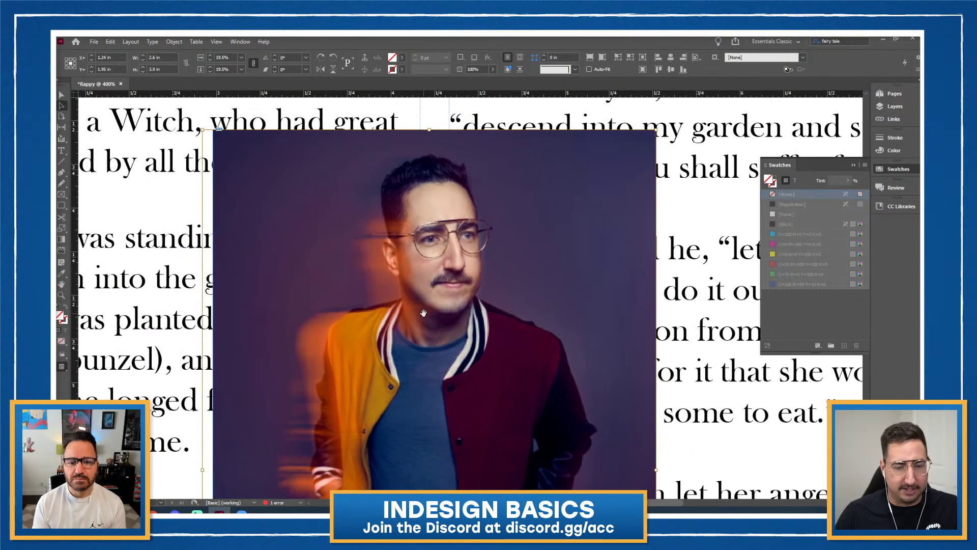
left_click(369, 278)
key("ctrl+z")
key("ctrl+z")
key("ctrl+z")
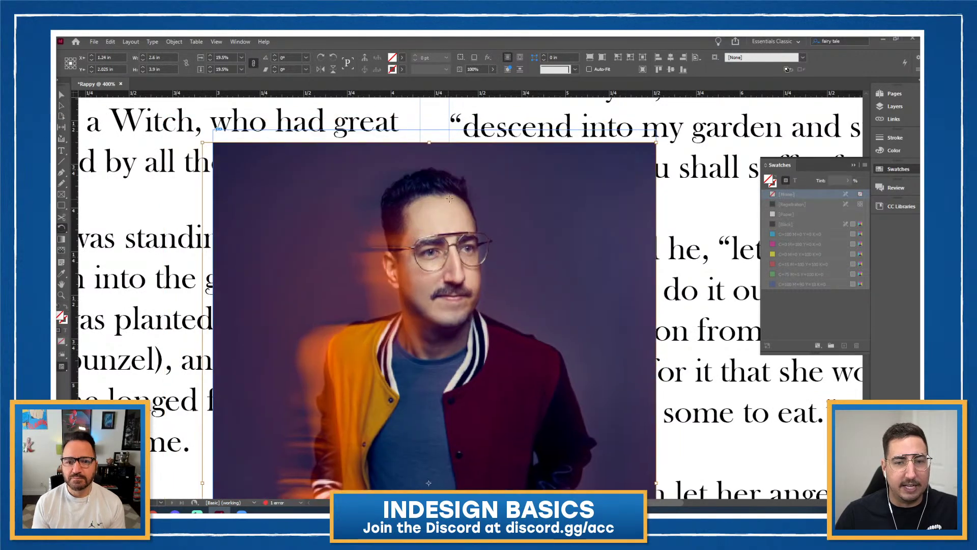
Try rotating the photo content about 15 degrees clockwise within its frame, and undo the rotation and the earlier shifts.
left_click_drag(449, 199, 526, 208)
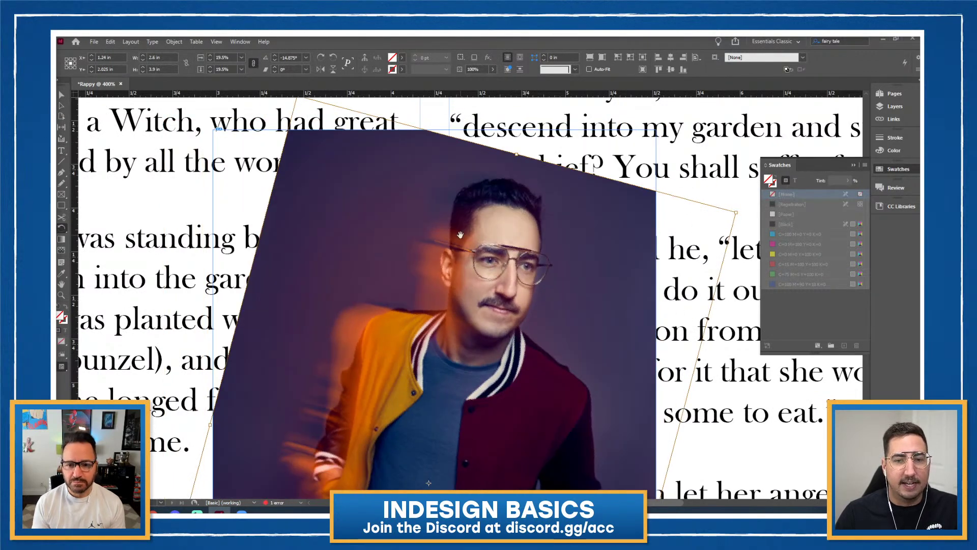
key("ctrl+z")
key("ctrl+z")
key("ctrl+z")
key("ctrl+z")
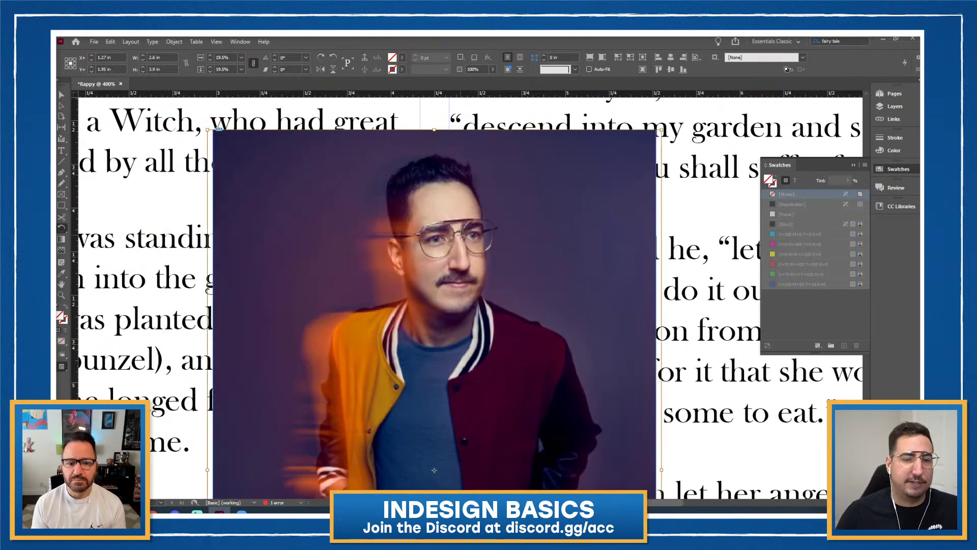
Reselect the photo's frame and reposition the photo within it using the content grabber, keeping the frame fully covered.
key("Escape")
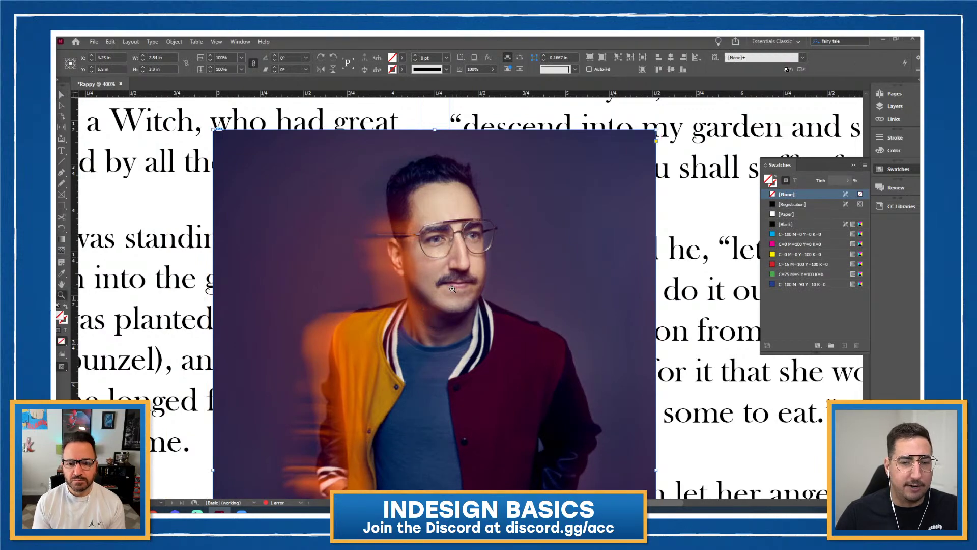
key("ctrl+minus")
scroll(426, 315, "down", 2)
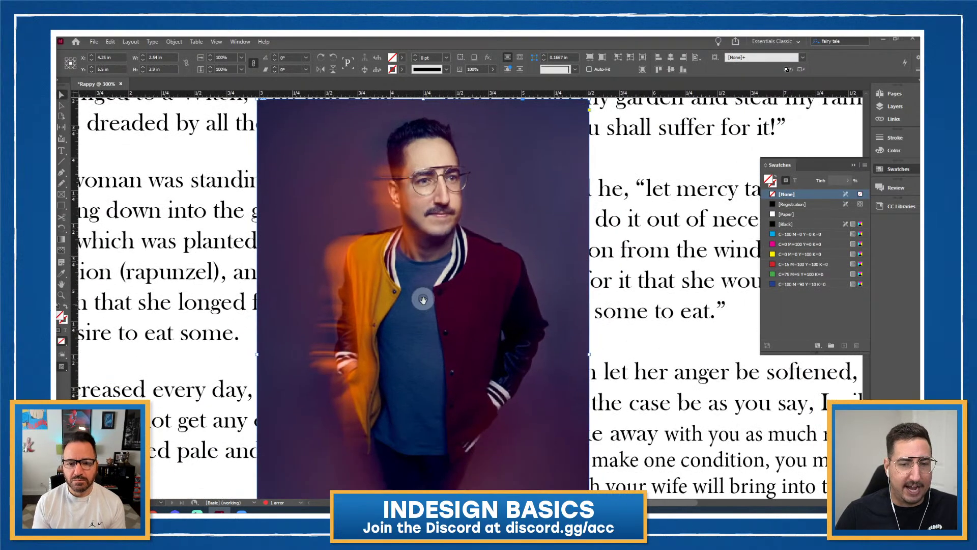
key("ctrl+z")
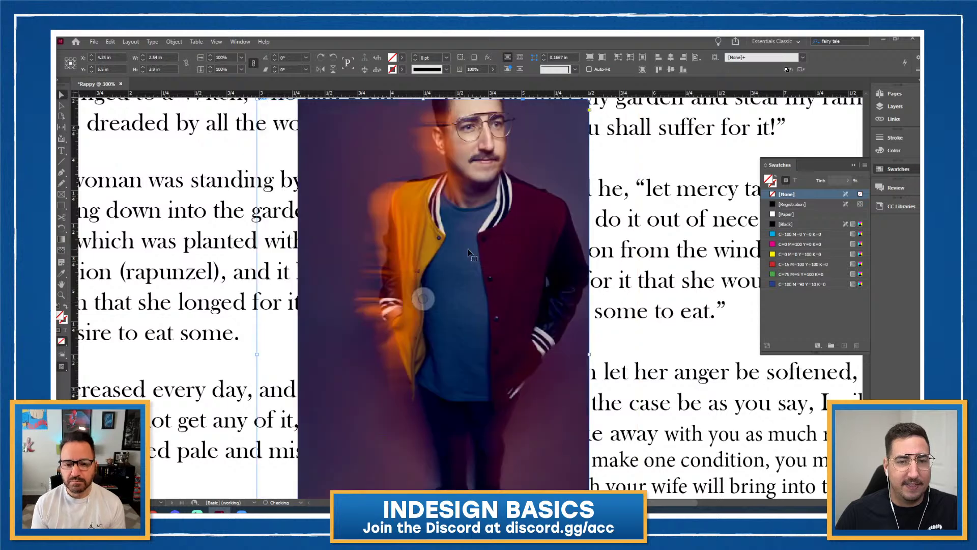
key("ctrl+shift+z")
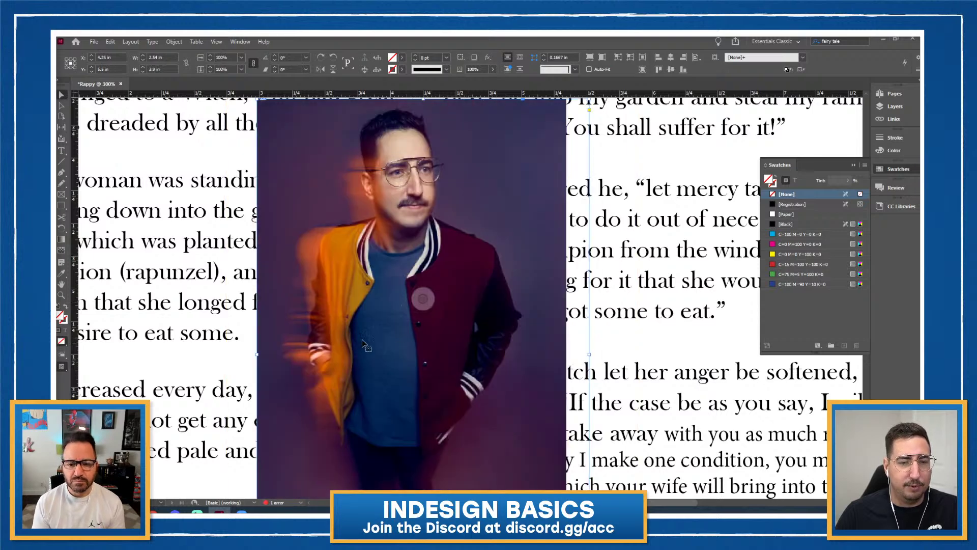
left_click_drag(423, 299, 445, 301)
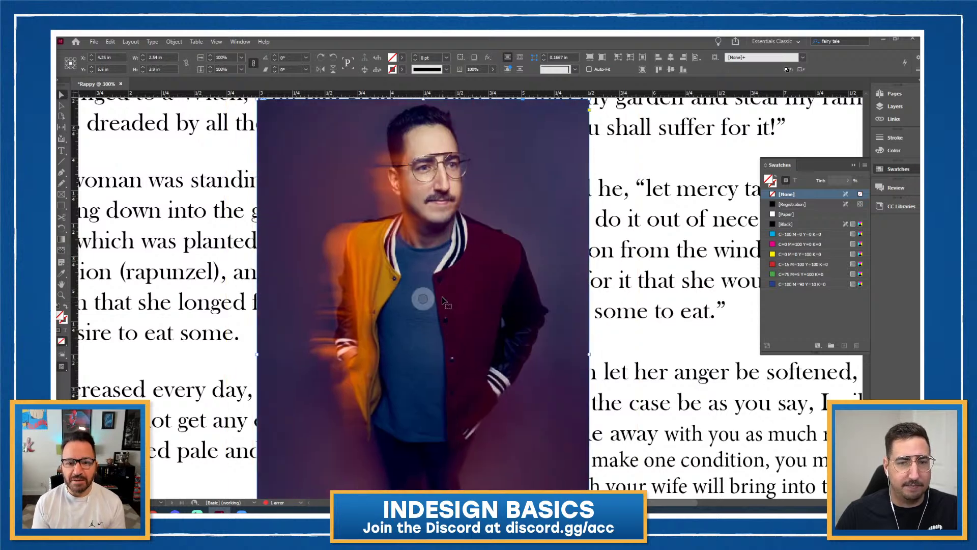
Shift the photo slightly downward within its frame using the content grabber.
left_click(423, 300)
left_click_drag(392, 282, 409, 292)
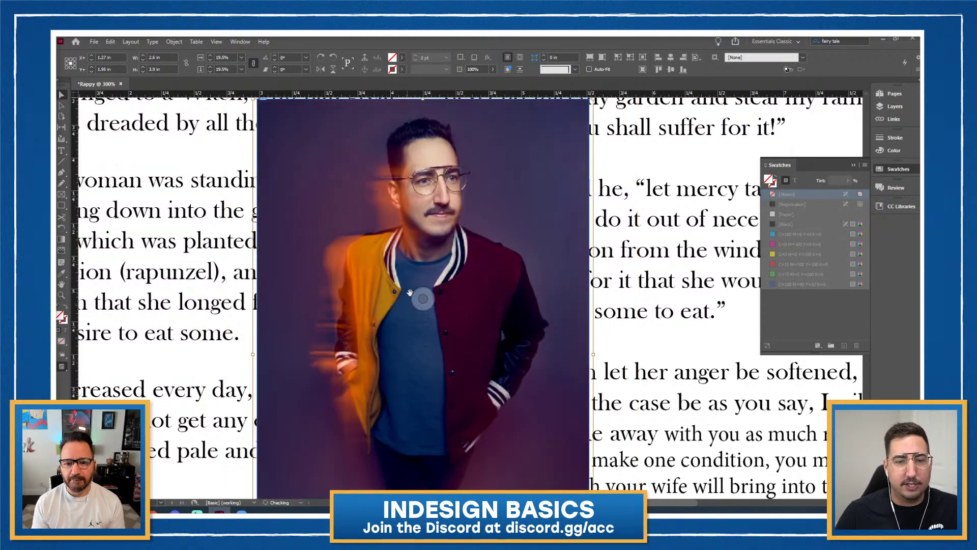
Try enlarging the photo content to about 21.9% within its frame from its upper-left corner, and undo the scaling.
scroll(255, 147, "up", 2)
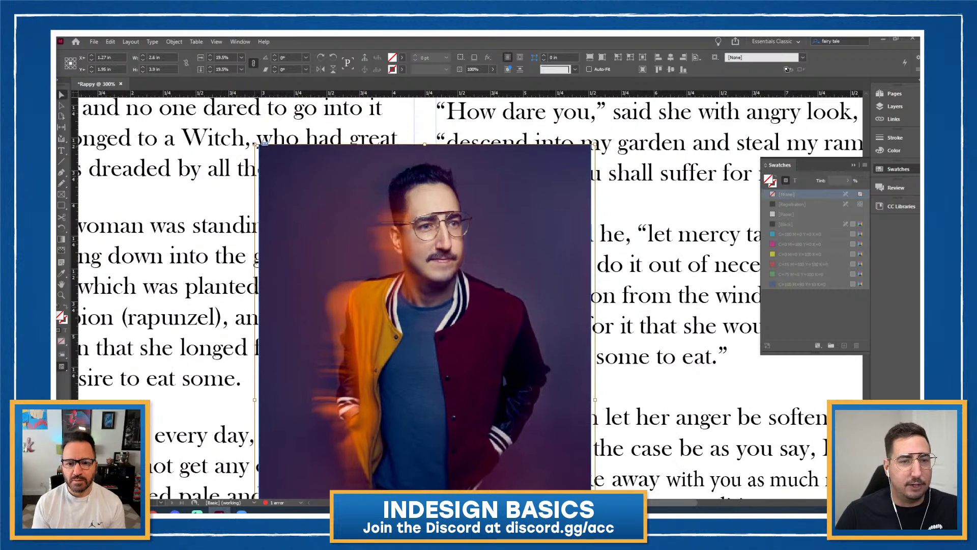
left_click_drag(256, 145, 213, 119)
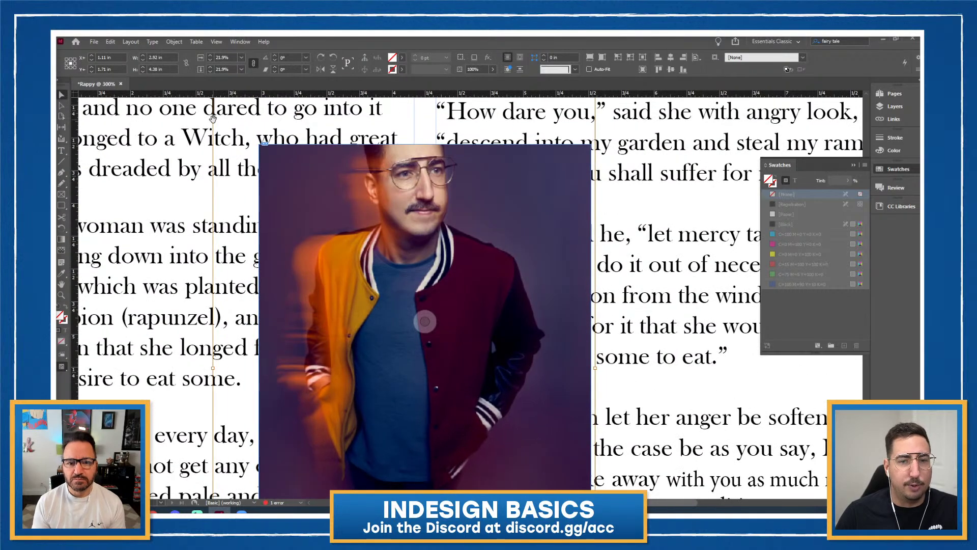
key("ctrl+z")
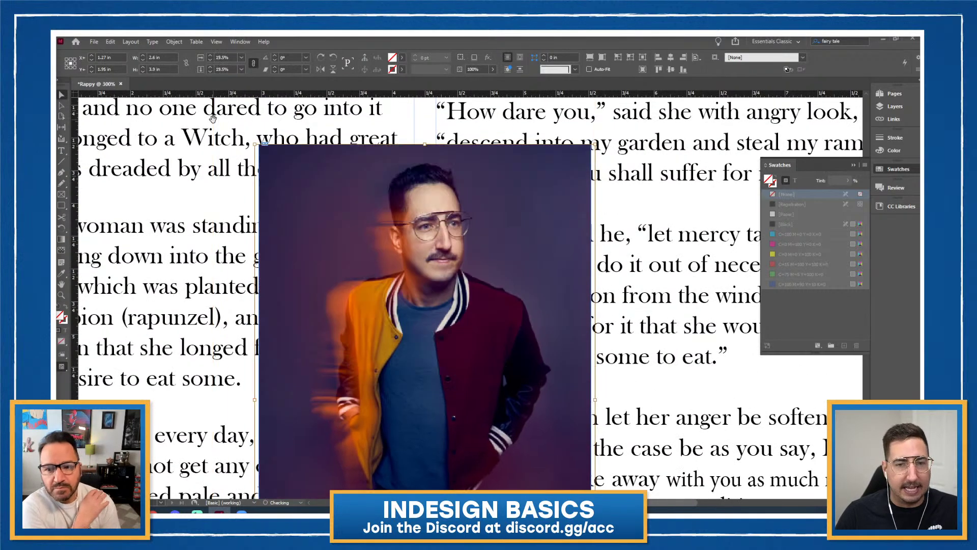
Leave the photo's content and select its frame with the Selection tool.
left_click(225, 202)
left_click(513, 291, "ctrl+alt")
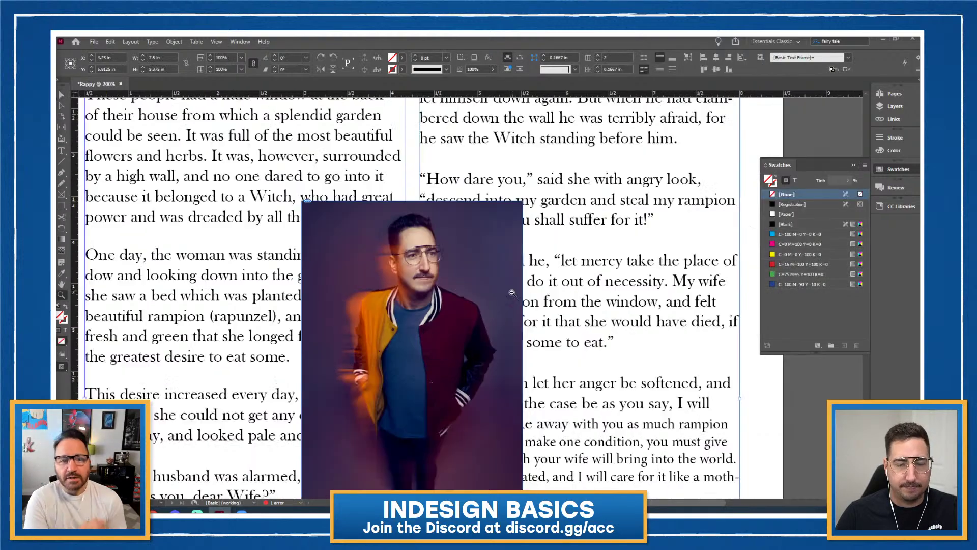
left_click(478, 327, "ctrl+alt")
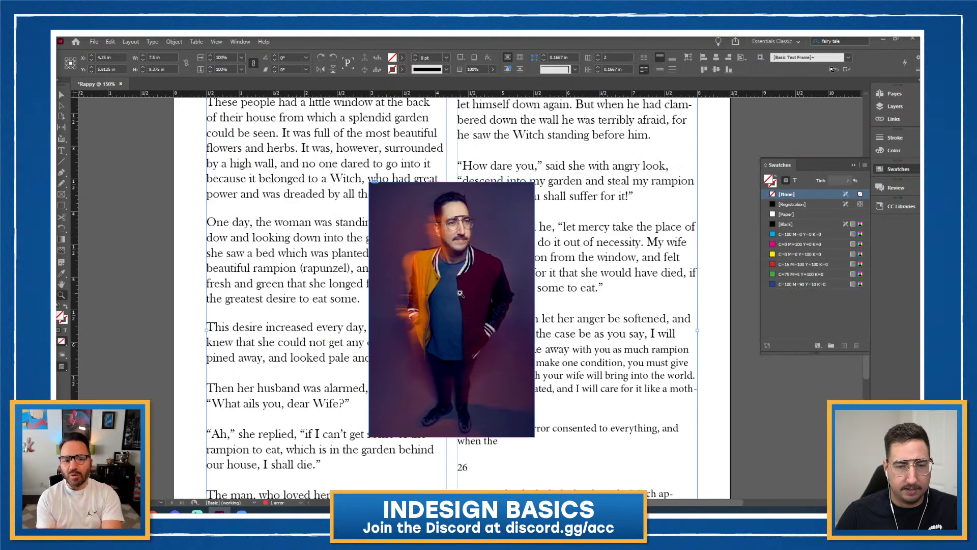
scroll(466, 259, "right", 3)
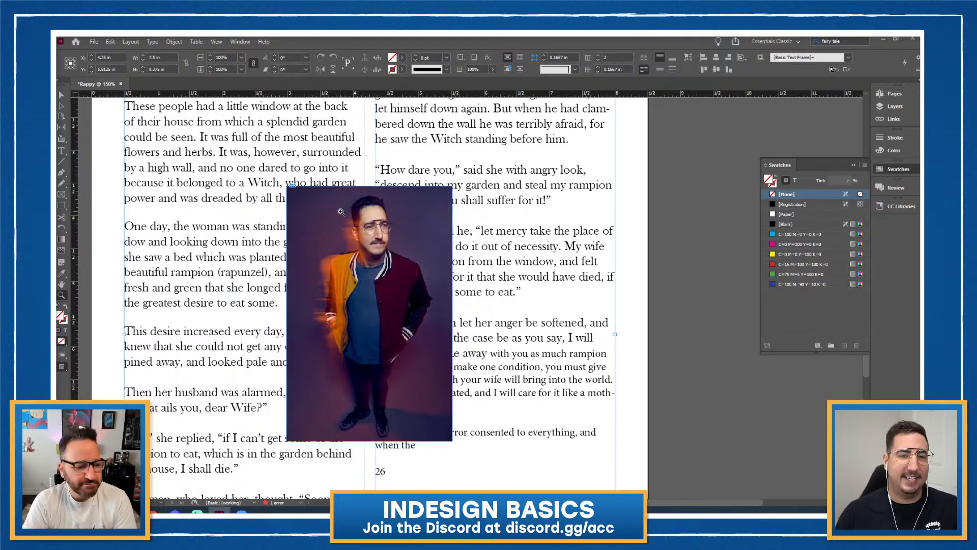
key("v")
left_click(356, 227)
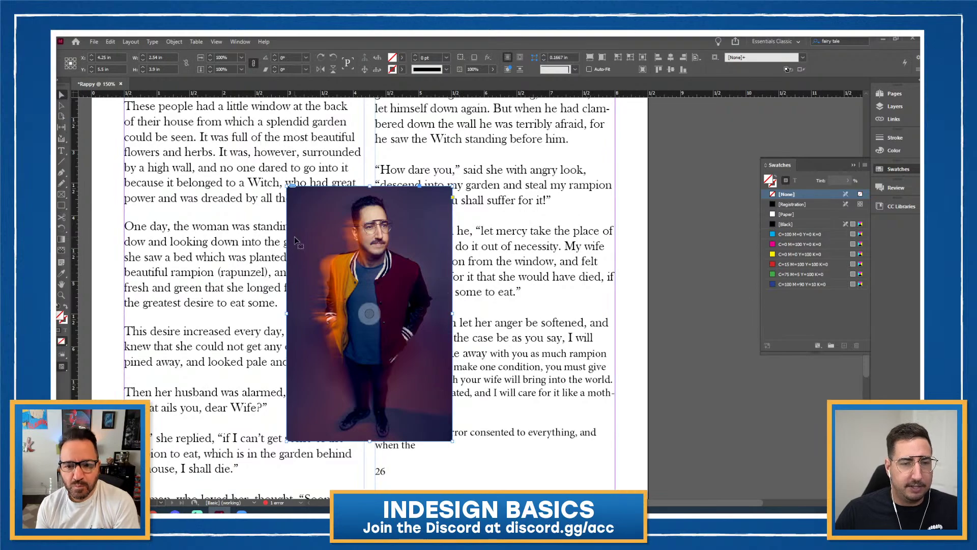
Examine how the photo overlaps the two text columns between the title and the middle of the page.
scroll(296, 242, "up", 4)
key("ctrl+minus")
scroll(433, 237, "down", 3)
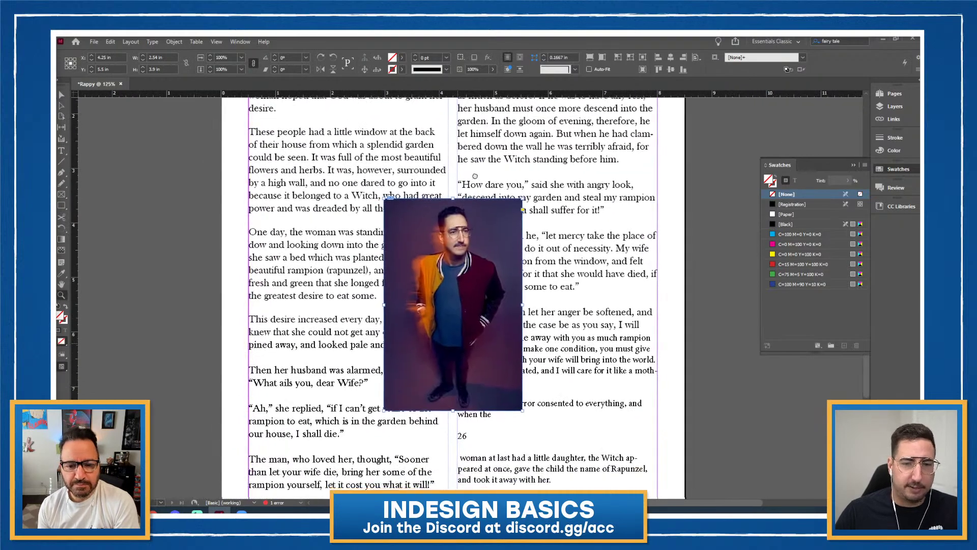
scroll(434, 237, "up", 1)
scroll(423, 250, "down", 2)
scroll(413, 261, "up", 2)
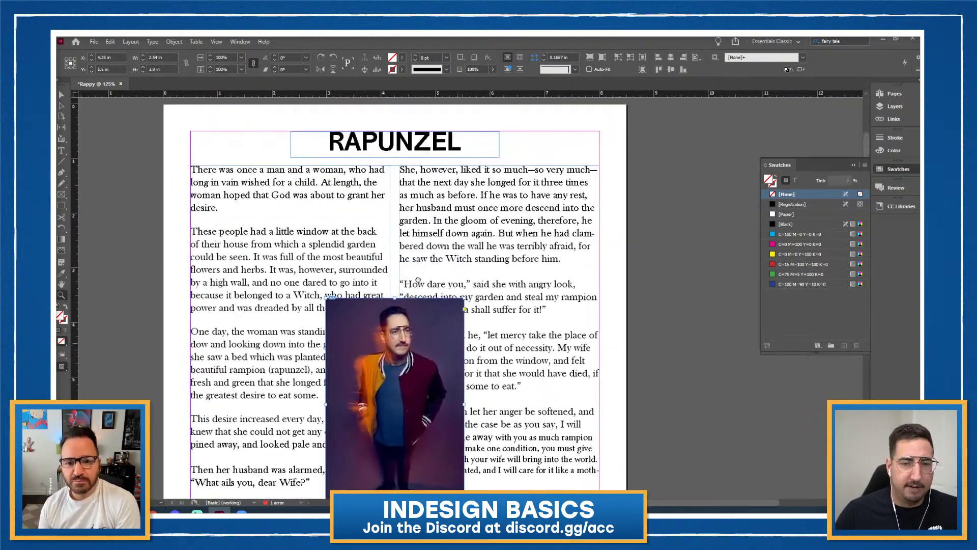
scroll(392, 295, "down", 2)
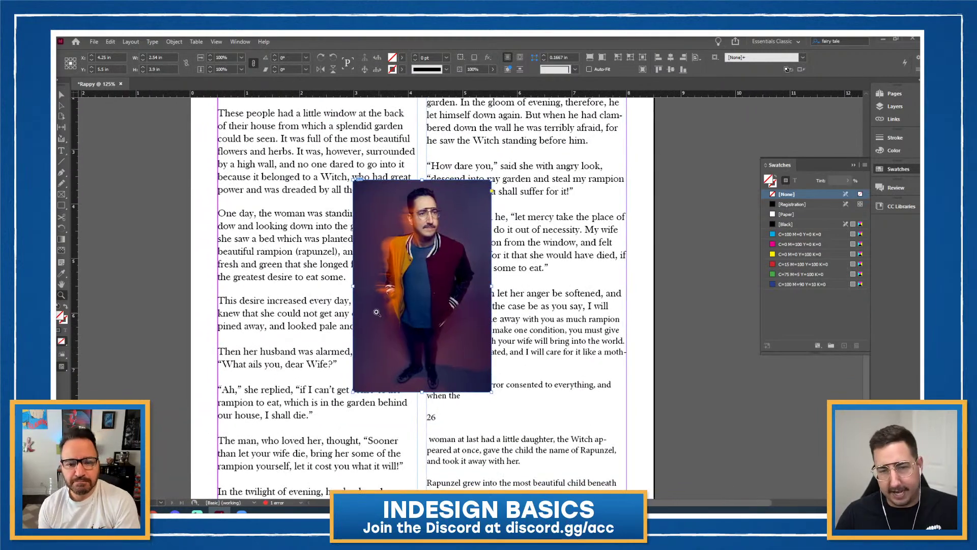
scroll(403, 255, "up", 3)
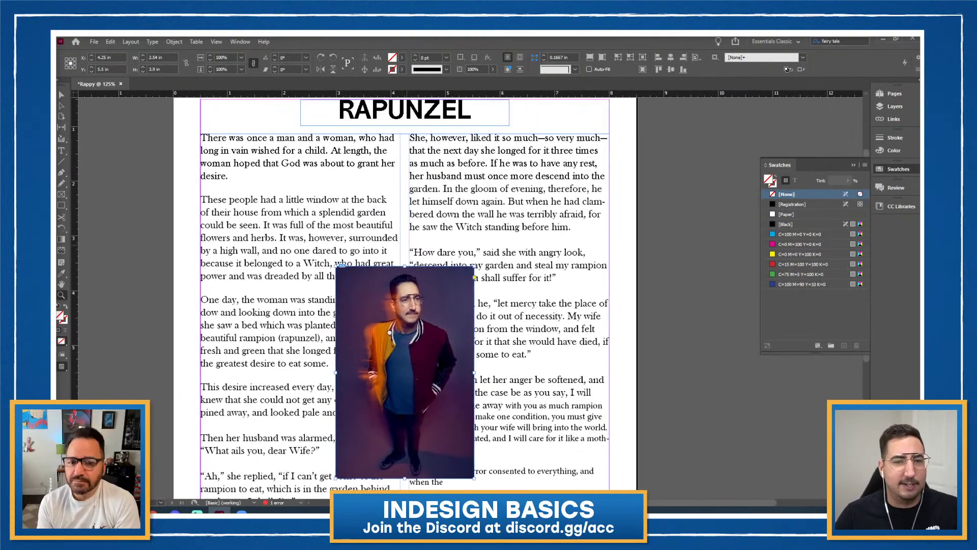
scroll(391, 310, "down", 2)
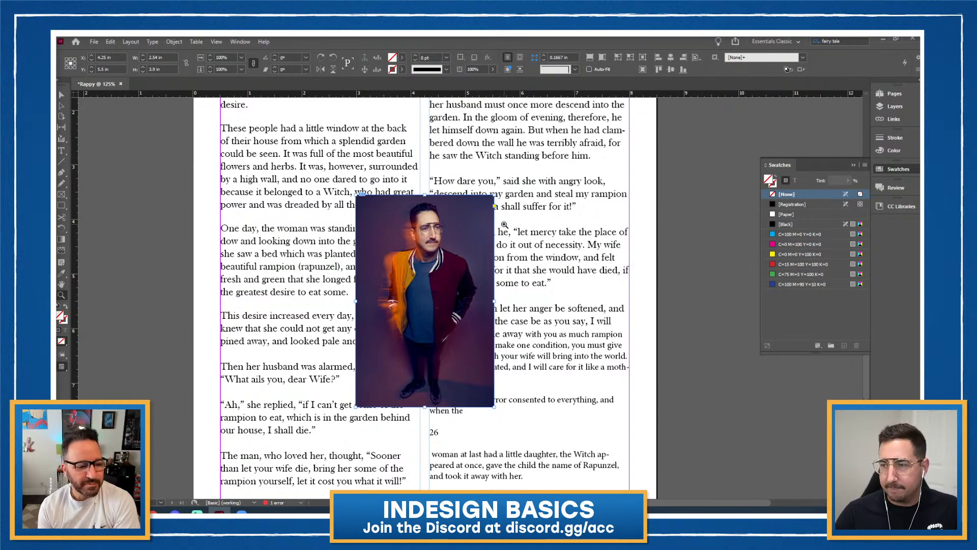
Search the commands available for the selected photo for a way to wrap text around it.
left_click(63, 97)
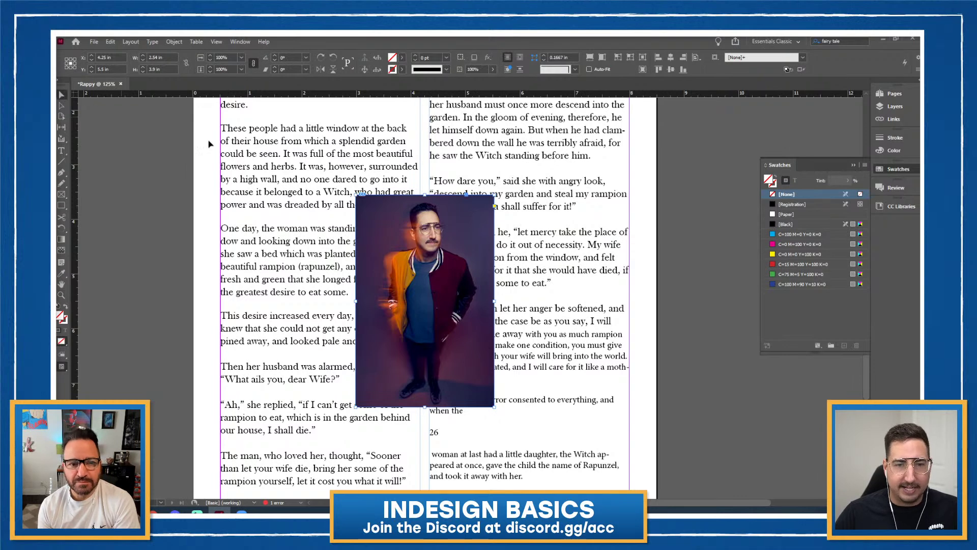
right_click(438, 243)
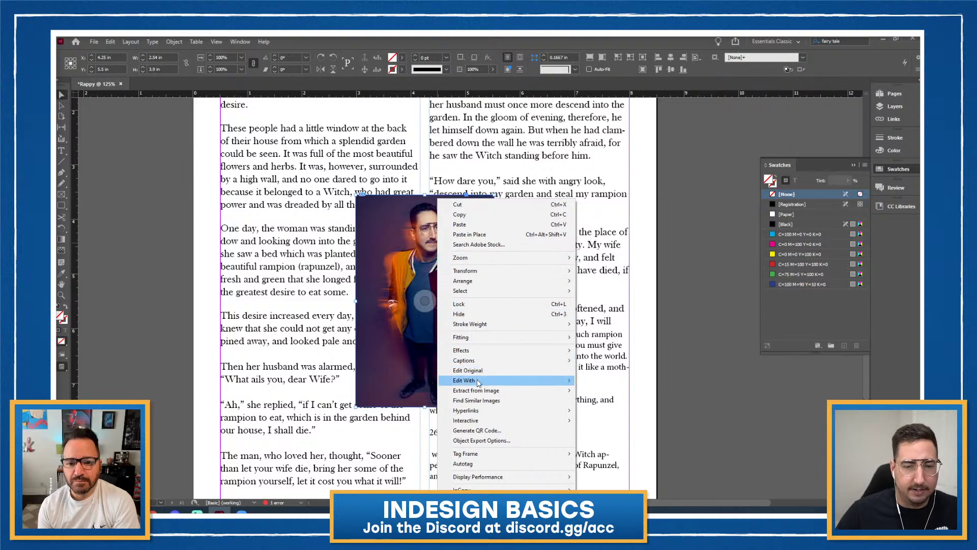
mouse_move(478, 382)
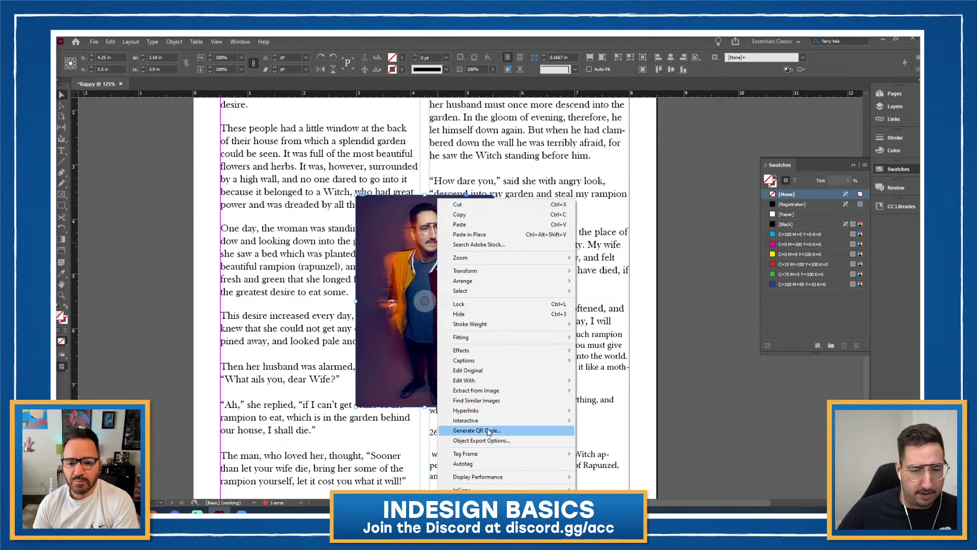
mouse_move(496, 357)
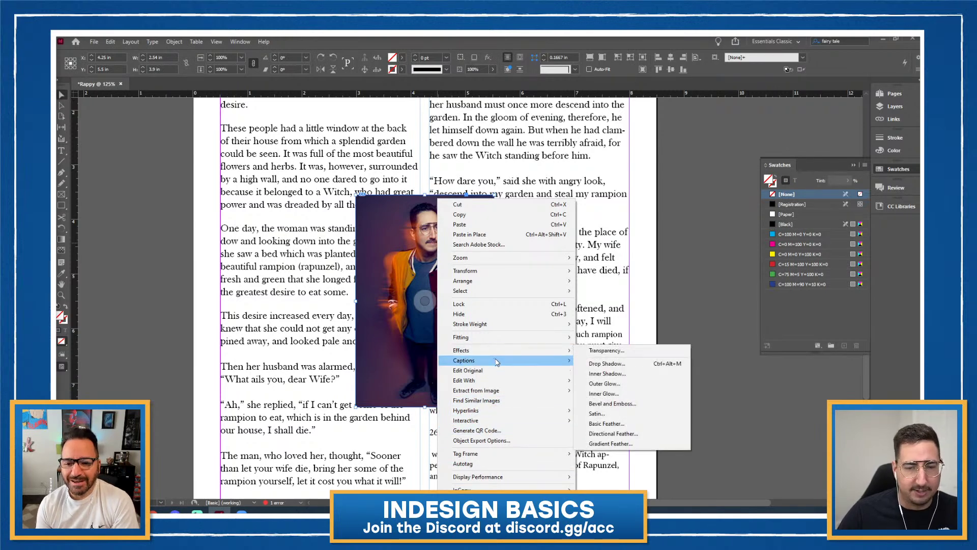
left_click(206, 42)
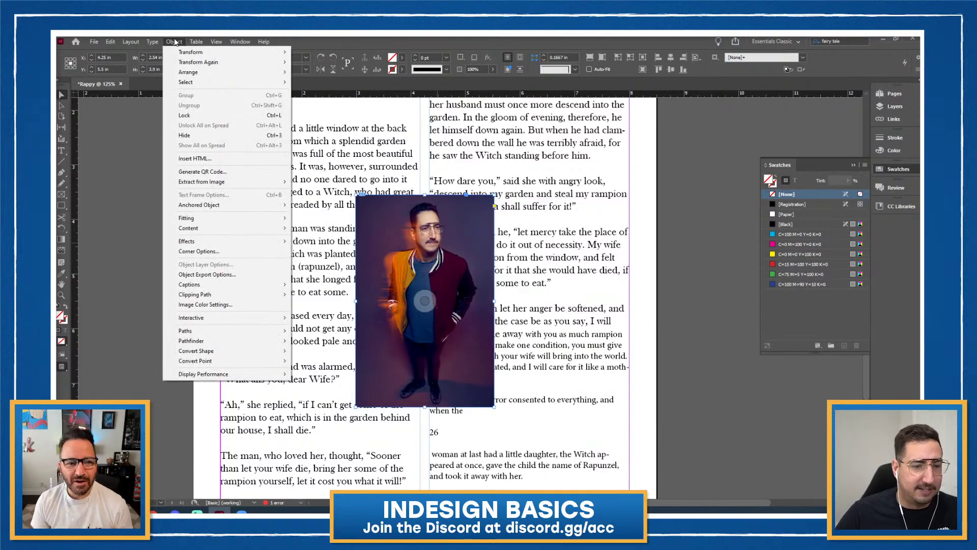
mouse_move(145, 41)
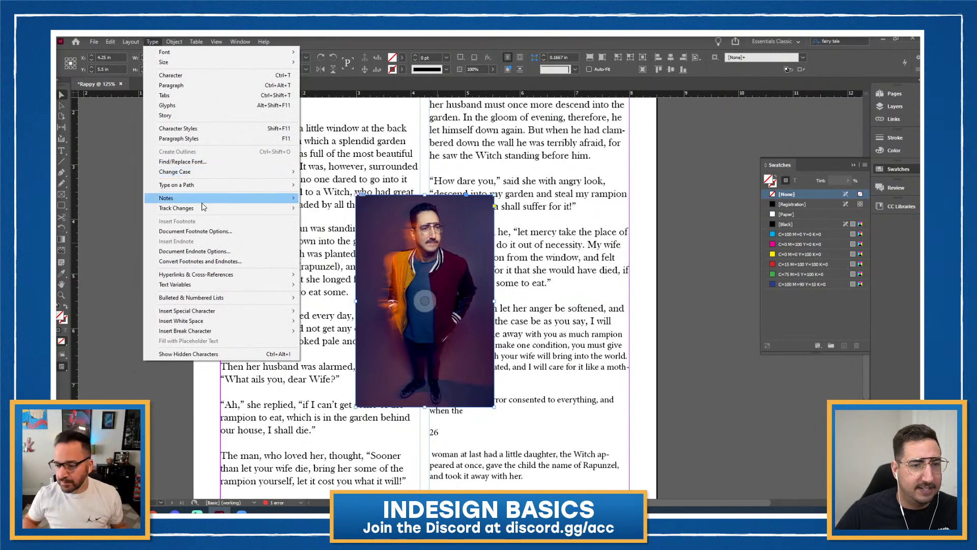
mouse_move(176, 43)
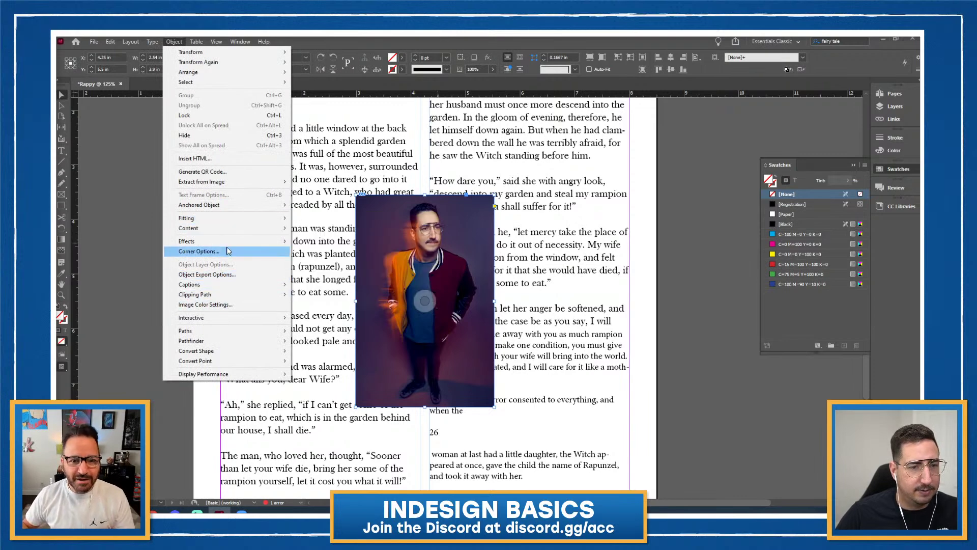
Open the Text Wrap settings beside the photo and wrap the story text around the photo's bounding box.
mouse_move(238, 42)
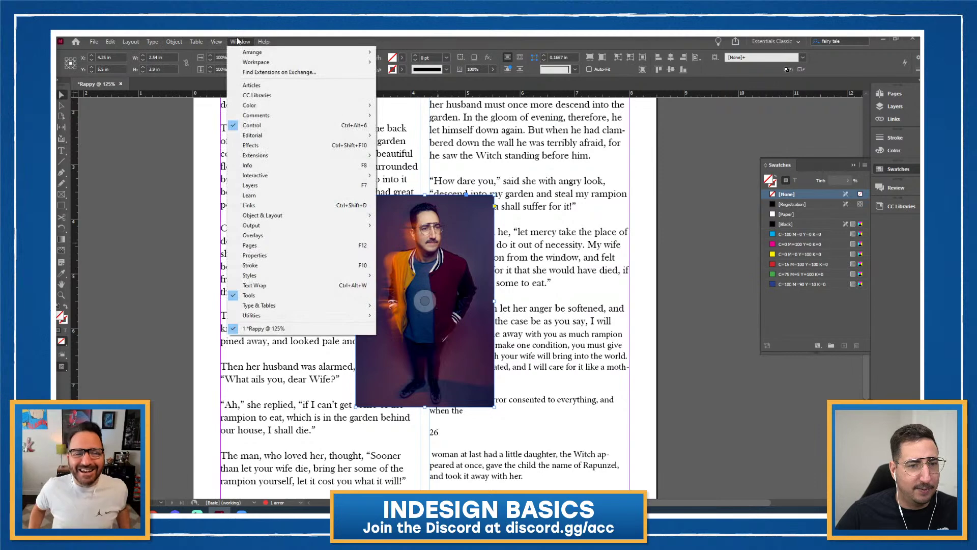
left_click(290, 289)
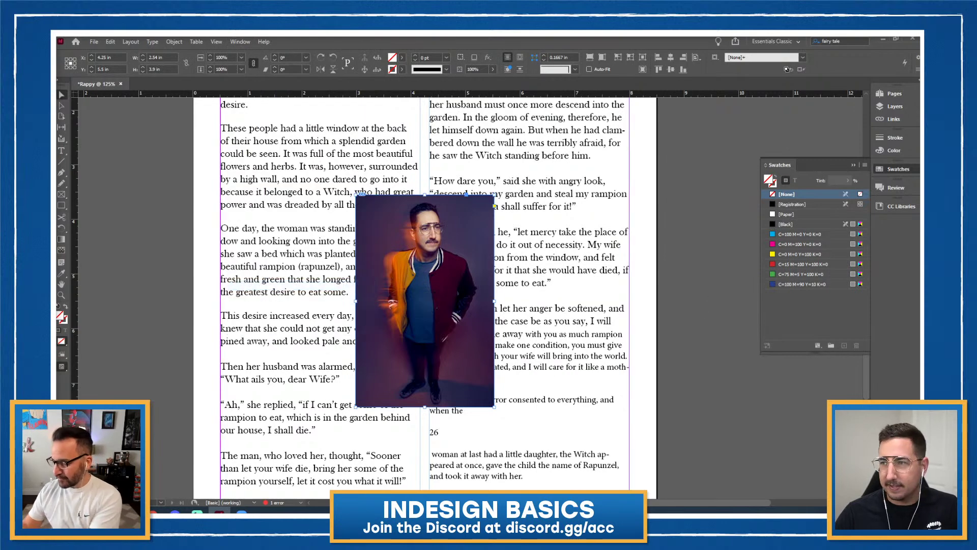
left_click_drag(854, 231, 590, 142)
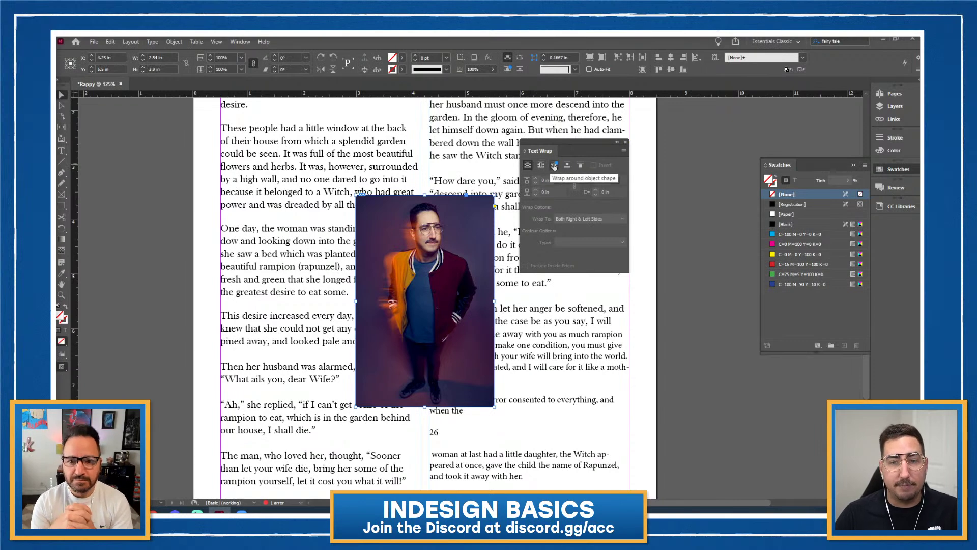
left_click(542, 166)
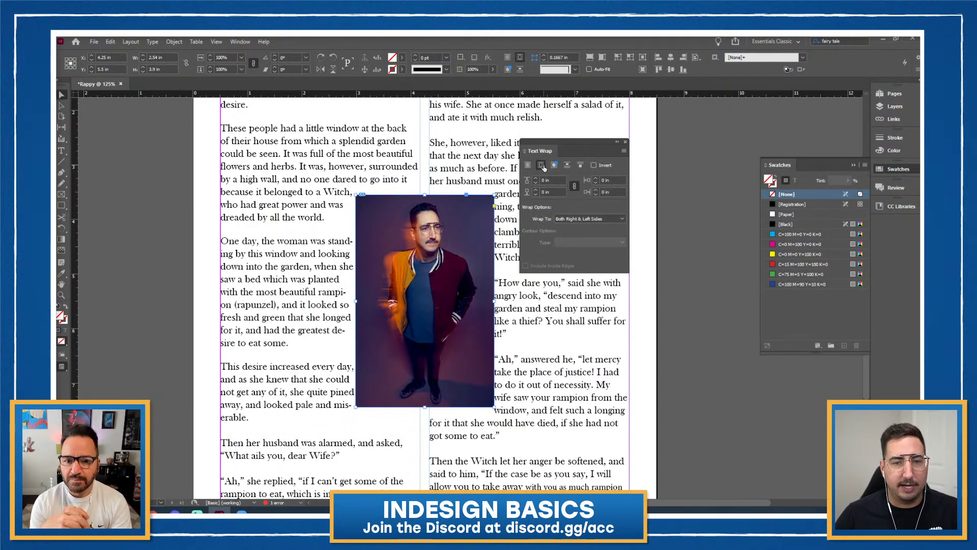
Set the photo's text wrap to apply to the Largest Area.
key("z")
left_click(489, 224)
left_click(453, 274)
left_click(463, 306)
left_click_drag(463, 326, 332, 292)
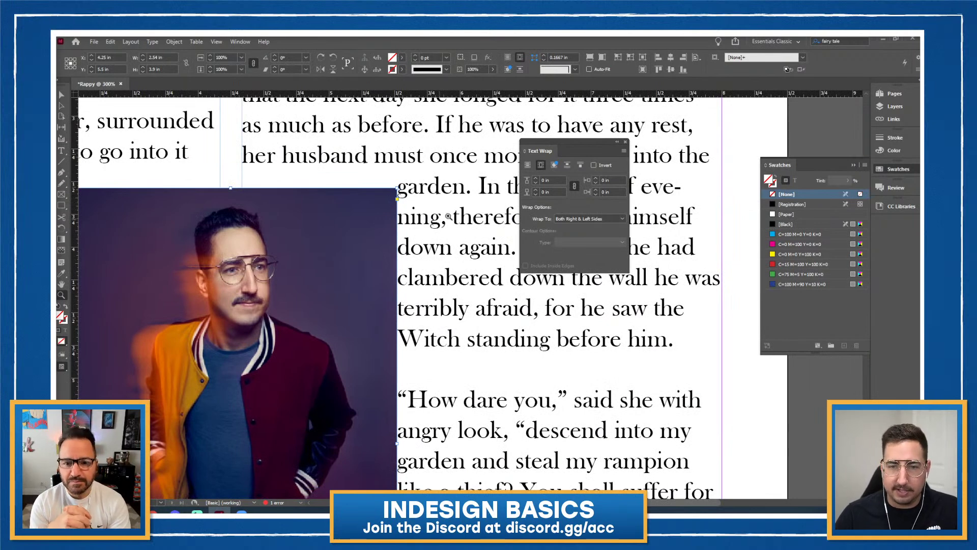
left_click(575, 225)
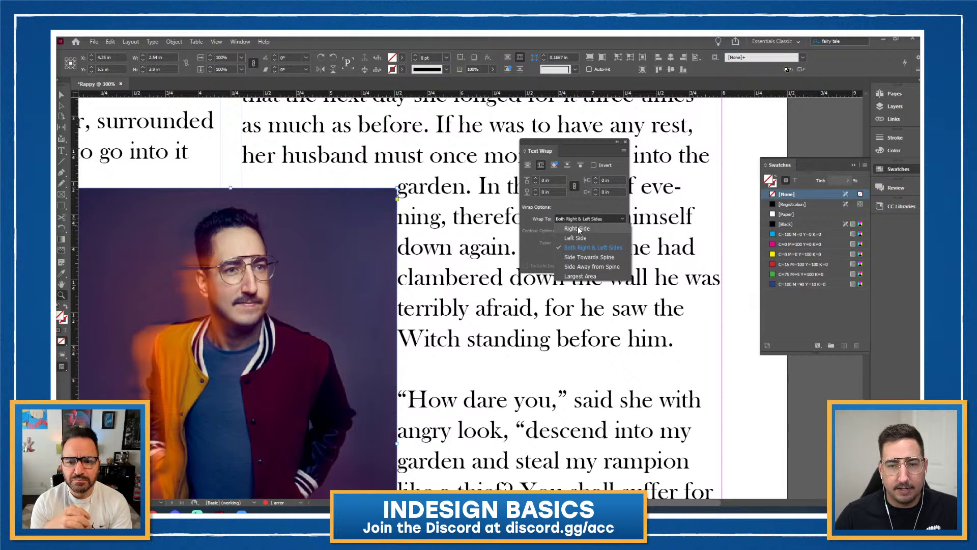
left_click(582, 277)
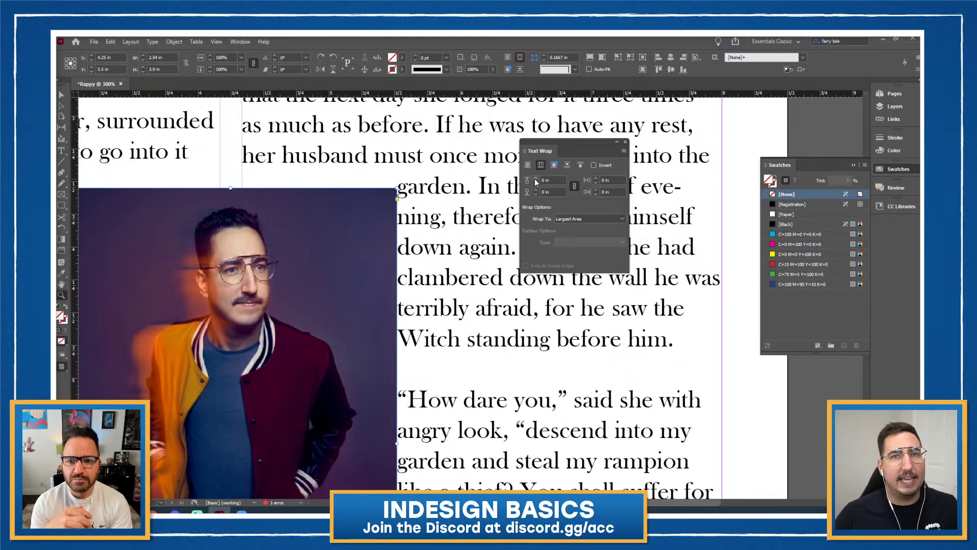
Set the photo's text wrap offset to 0.1875 in on all four sides.
left_click(536, 179)
left_click(536, 178)
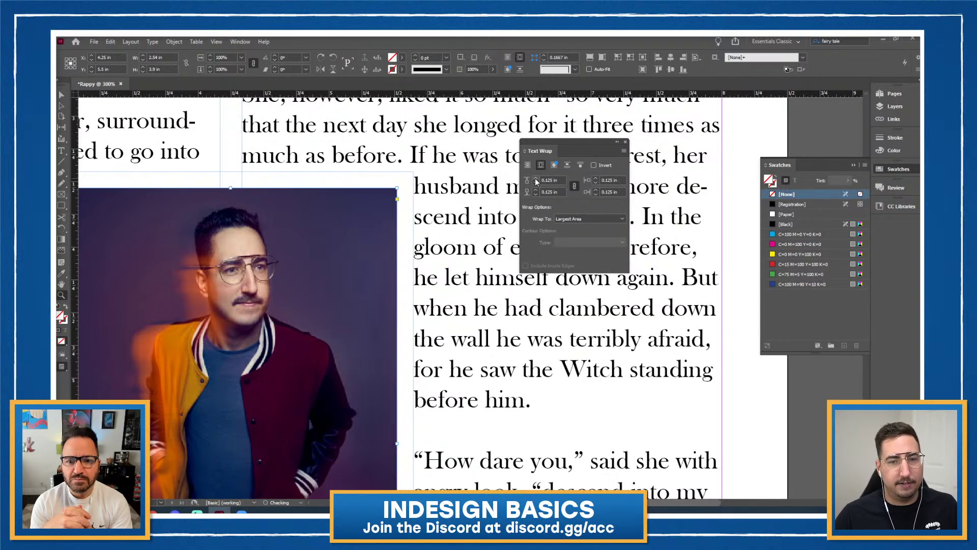
left_click(536, 179)
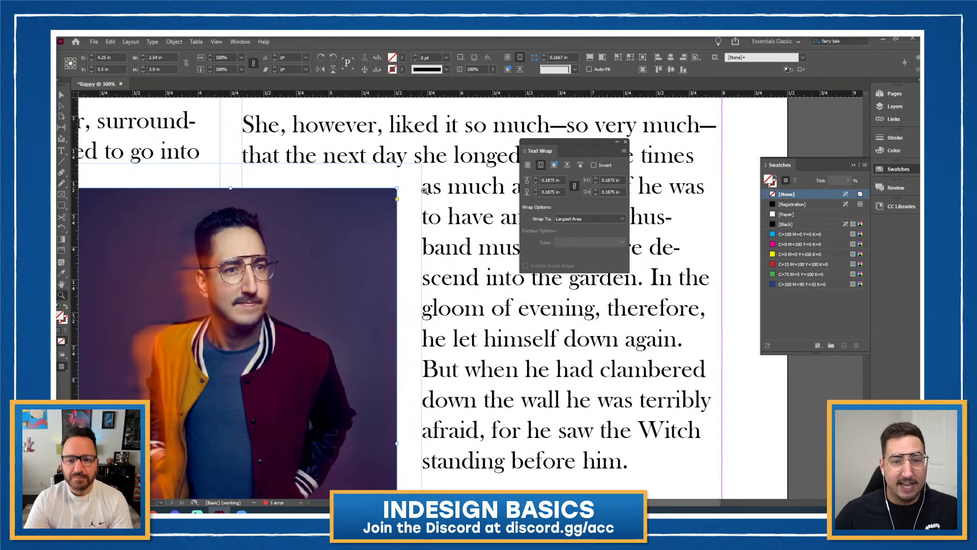
Examine the spacing between the photo and the wrapped text on its sides and below its lower edge.
scroll(283, 300, "left", 5)
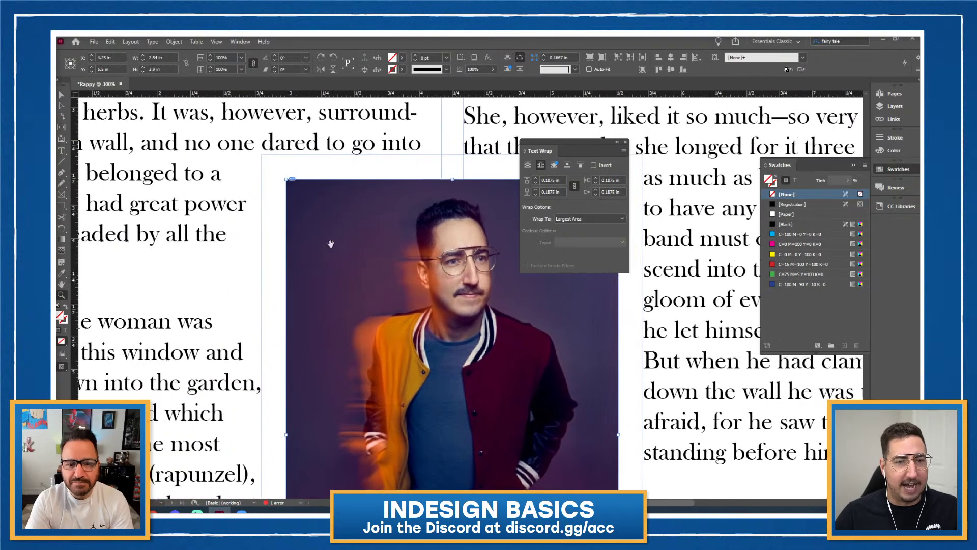
scroll(295, 387, "down", 8)
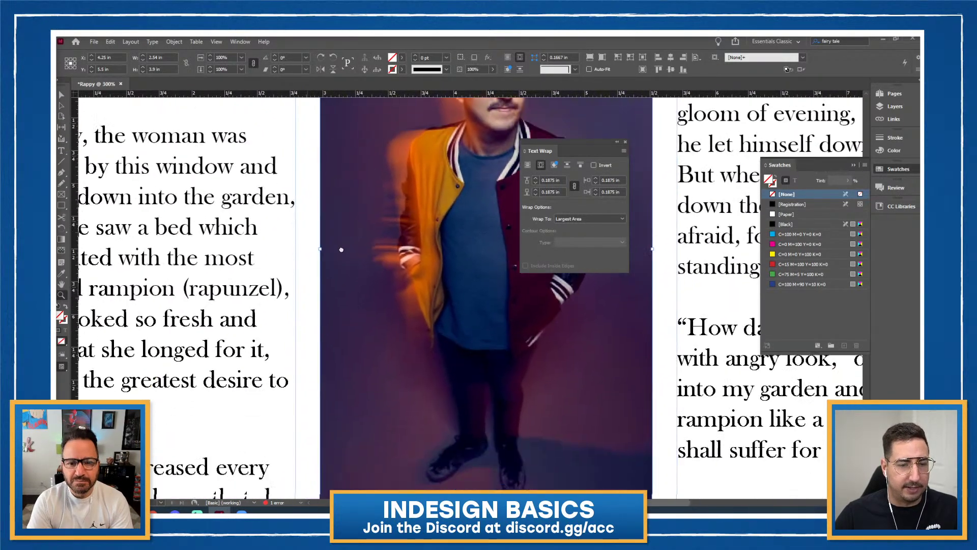
scroll(333, 330, "up", 3)
scroll(356, 326, "right", 5)
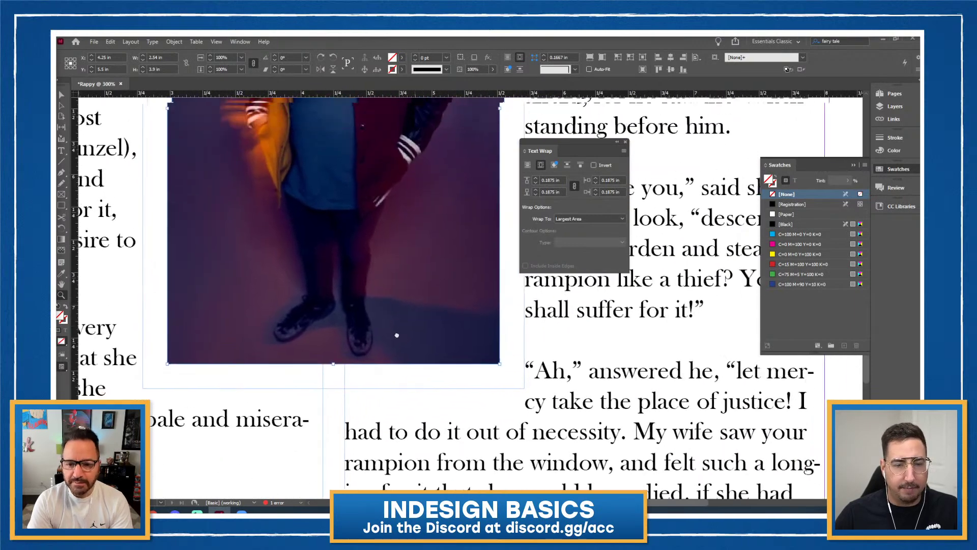
key("ctrl+minus")
key("ctrl+minus")
key("ctrl+minus")
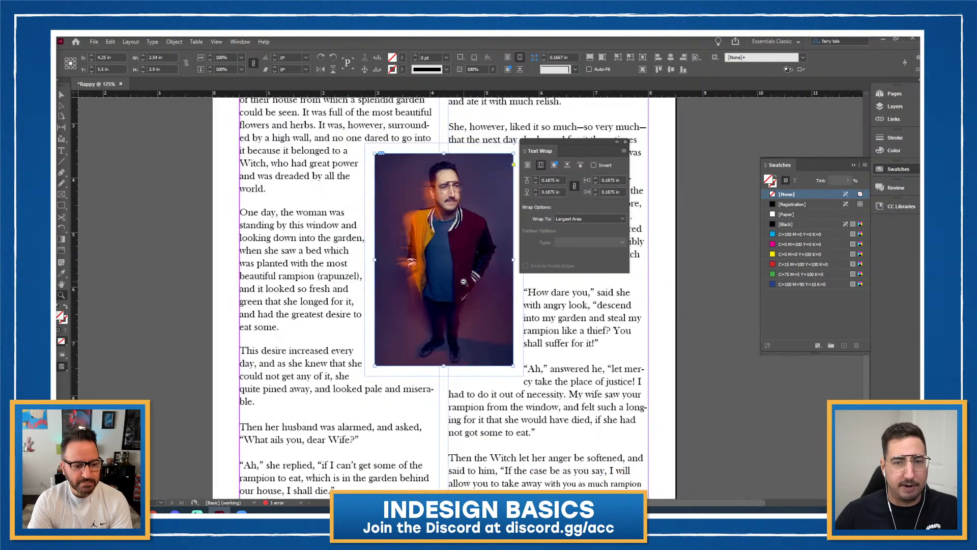
With the photo deselected, choose the magenta swatch C=0 M=100 Y=0 K=0 as fill and close the Text Wrap and Swatches settings.
key("v")
left_click(191, 251)
left_click(802, 244)
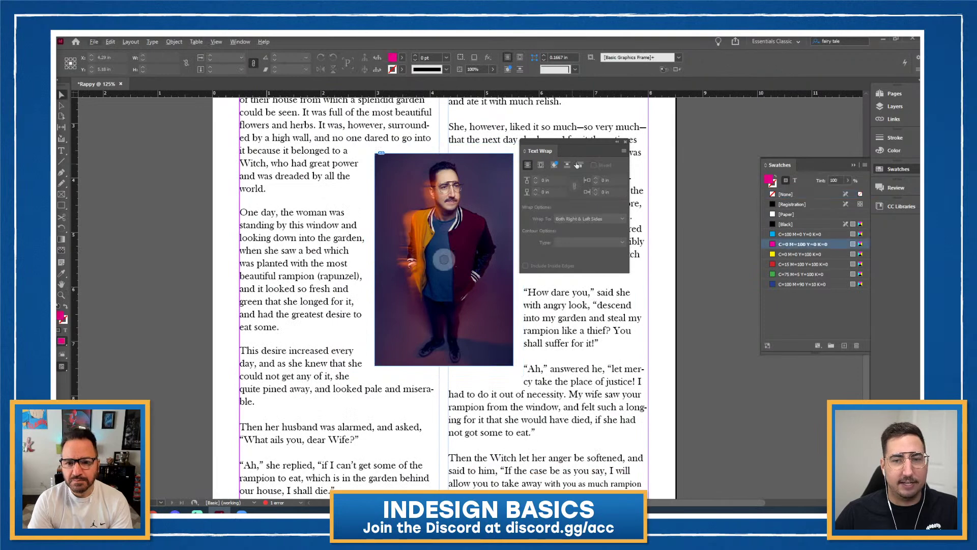
left_click(627, 142)
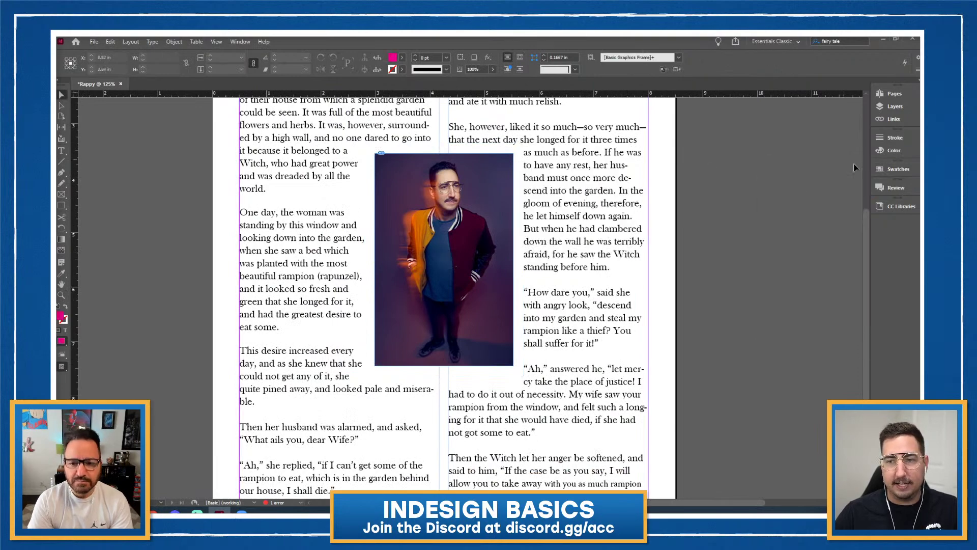
Try extending the photo's frame beyond the image at its upper-left corner to about 3.28 by 5.03 in, and restore its size.
left_click(854, 164)
key("ctrl+minus")
key("ctrl+minus")
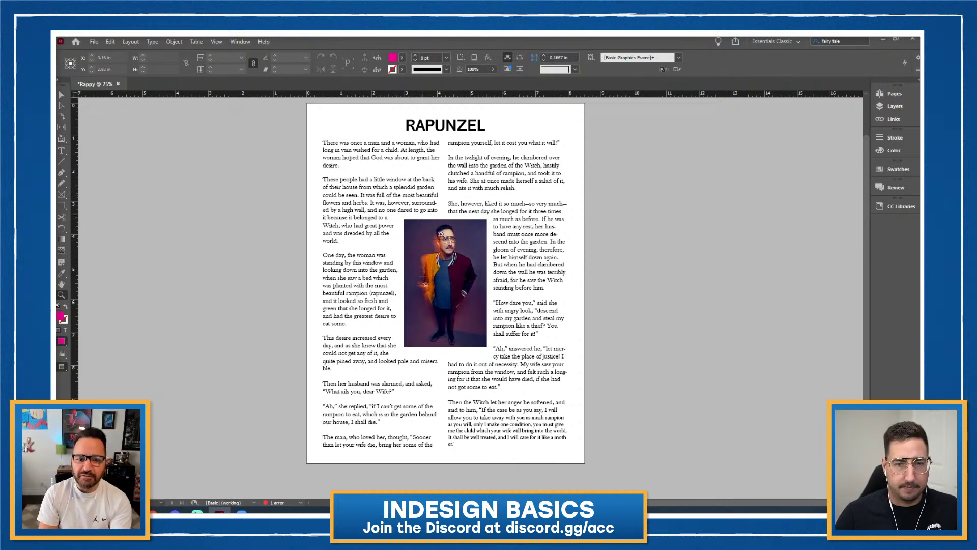
key("v")
left_click(429, 246)
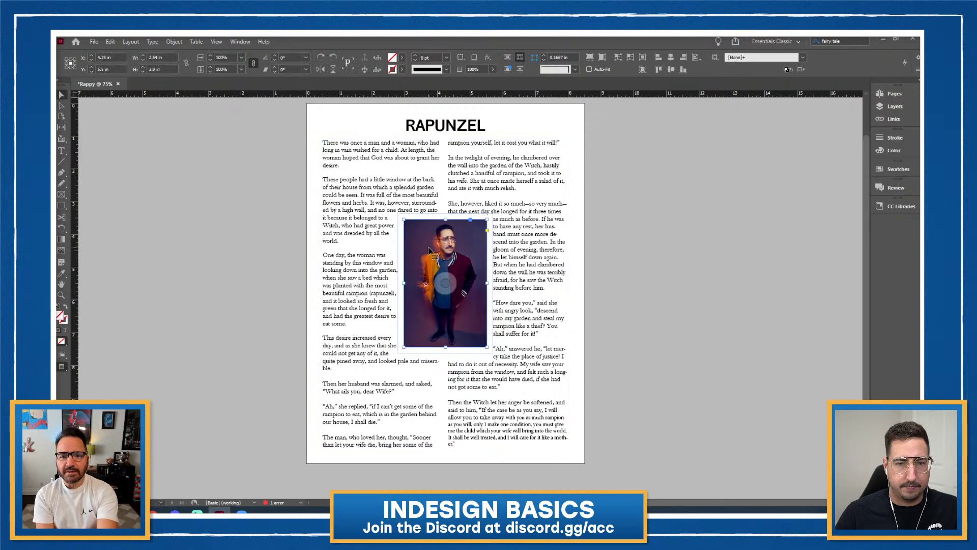
key("w")
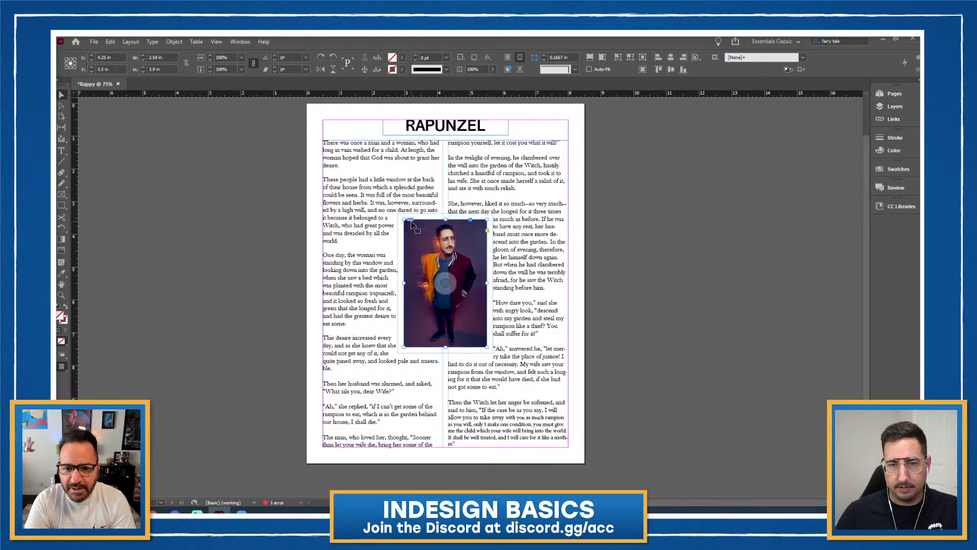
left_click_drag(403, 218, 385, 191)
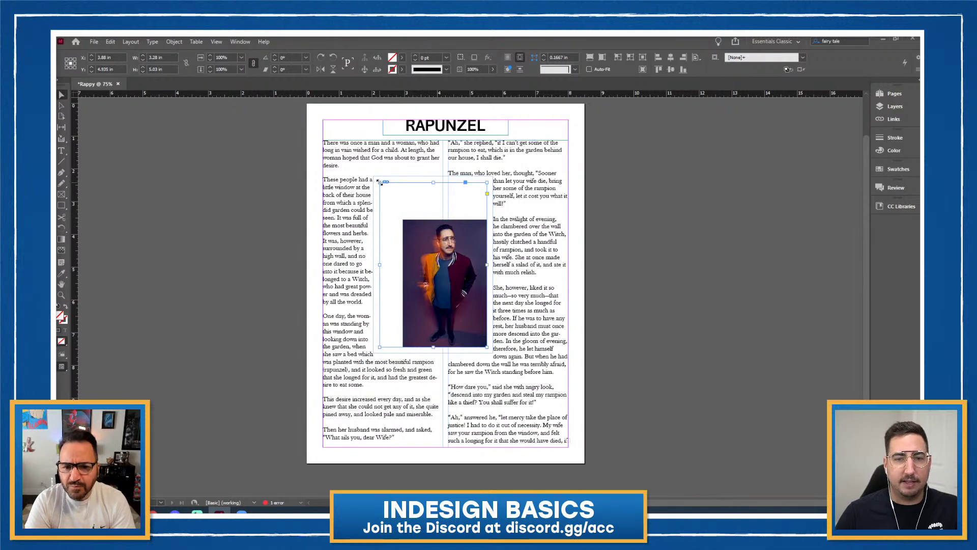
double_click(381, 182)
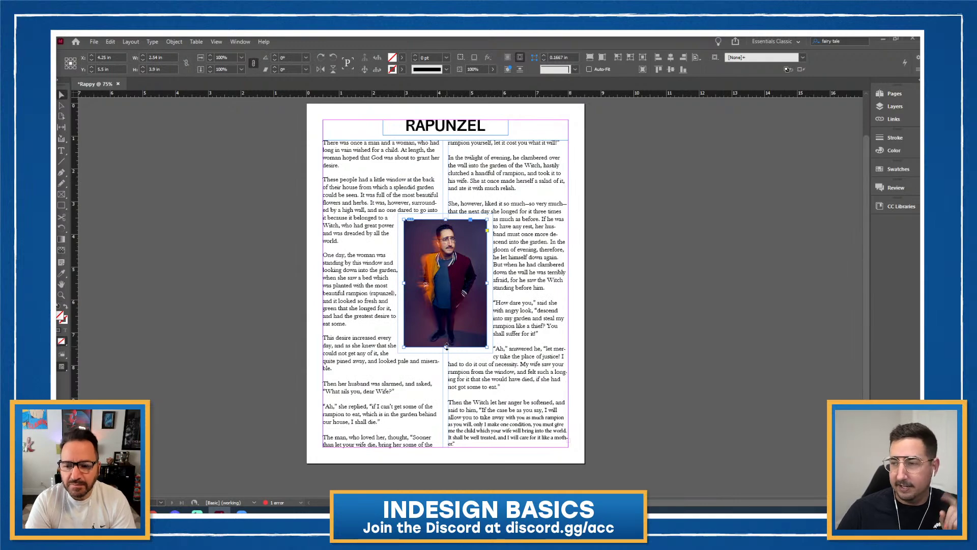
Crop the photo from the bottom by shortening its frame to about 3.18 in high, leaving the image unscaled, and deselect it.
key("ctrl+=")
key("ctrl+=")
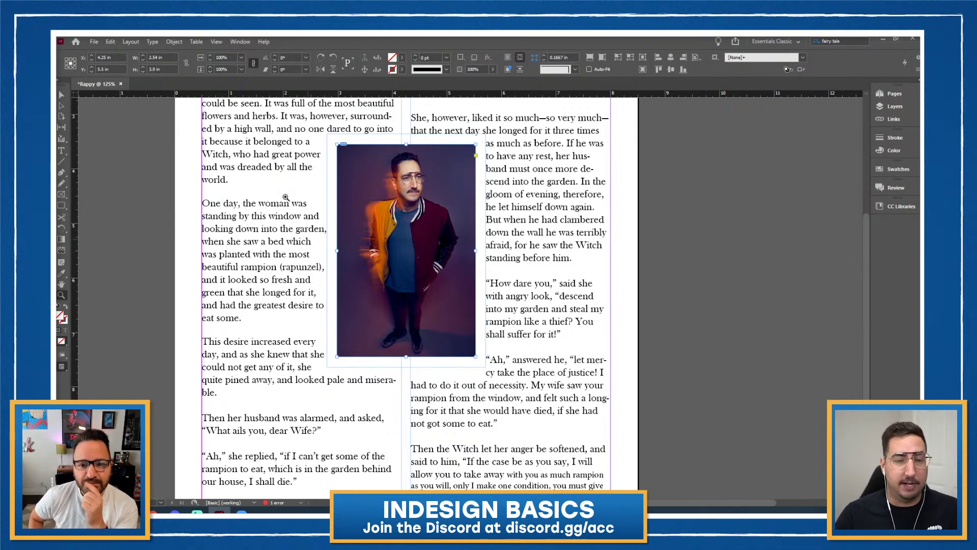
left_click(61, 95)
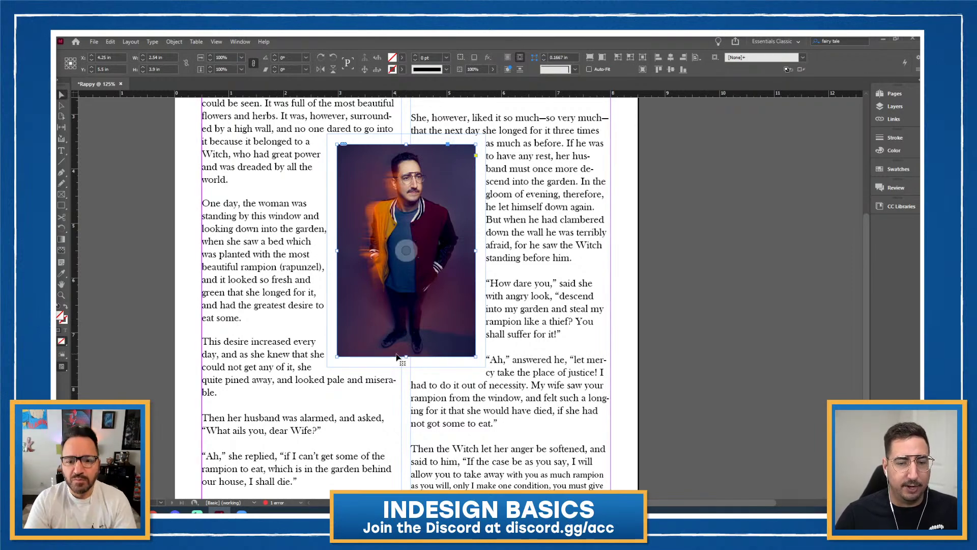
left_click_drag(405, 356, 404, 316)
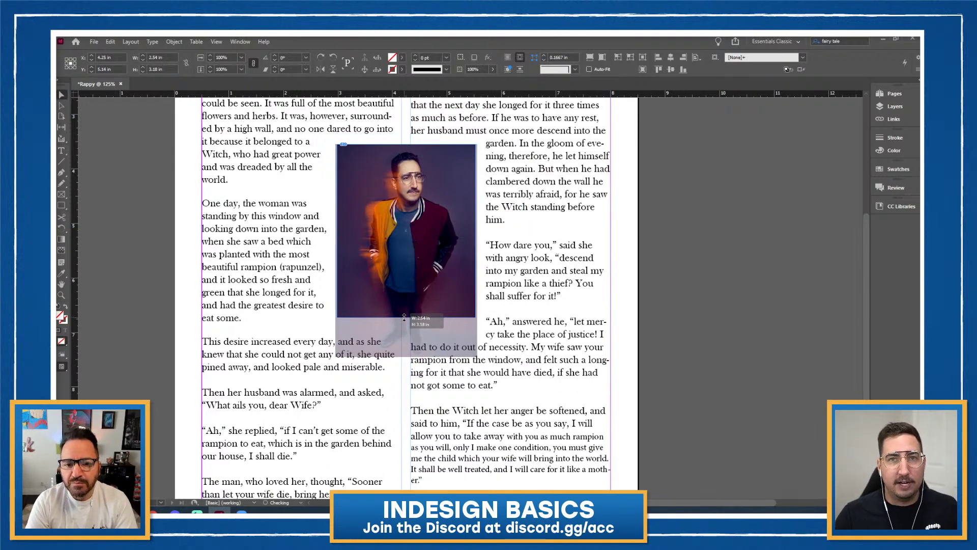
left_click_drag(404, 317, 405, 317)
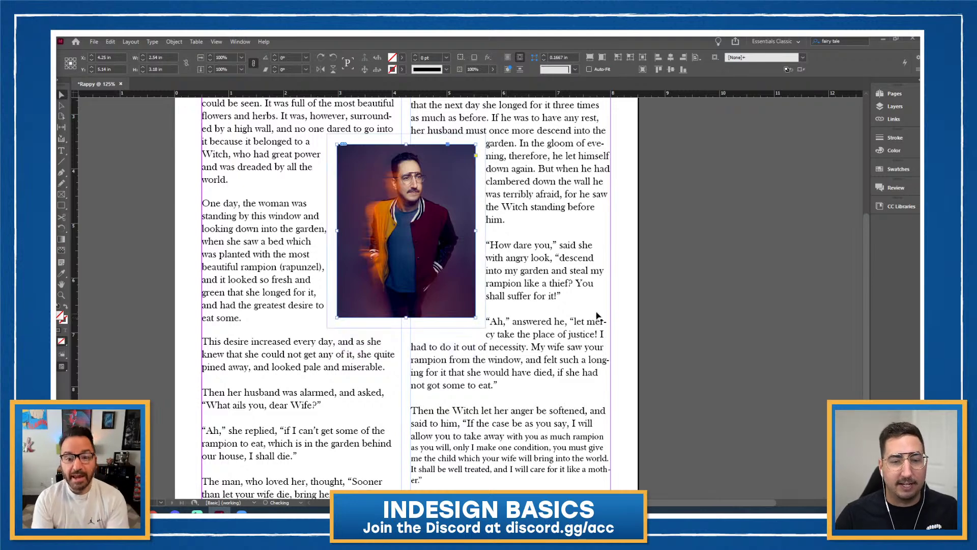
left_click(717, 298)
left_click(456, 306)
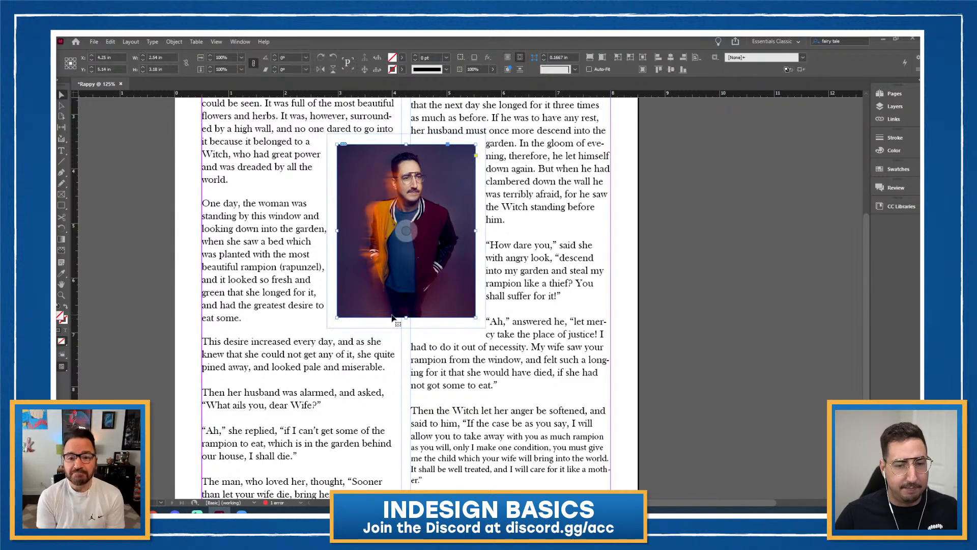
left_click_drag(405, 318, 405, 316)
left_click(742, 304)
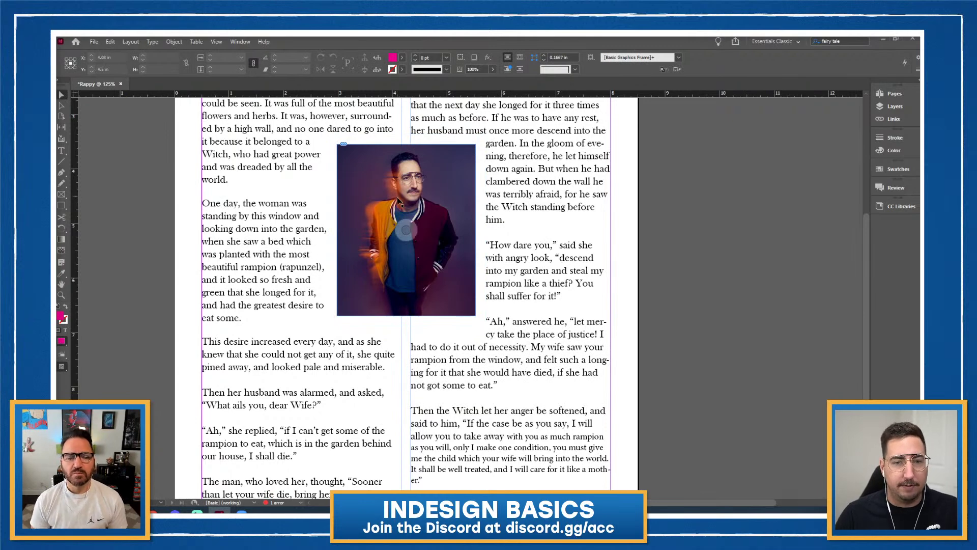
Shift the image slightly upward inside its cropped frame and deselect it.
left_click(405, 229)
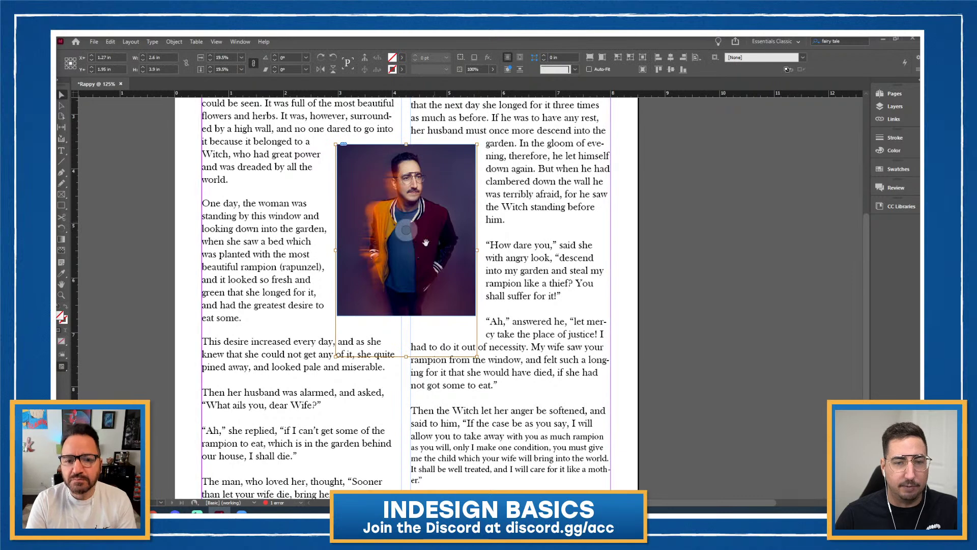
left_click_drag(407, 232, 406, 223)
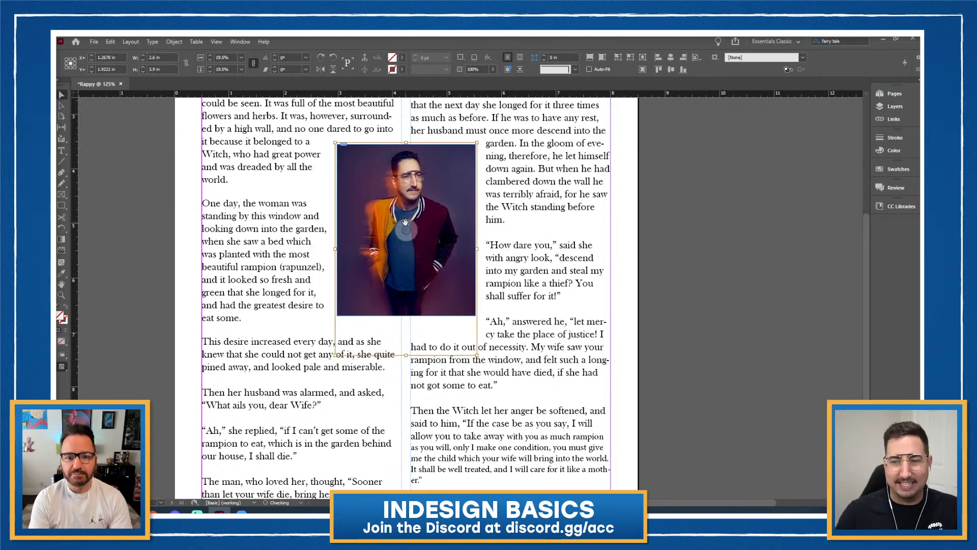
left_click(744, 198)
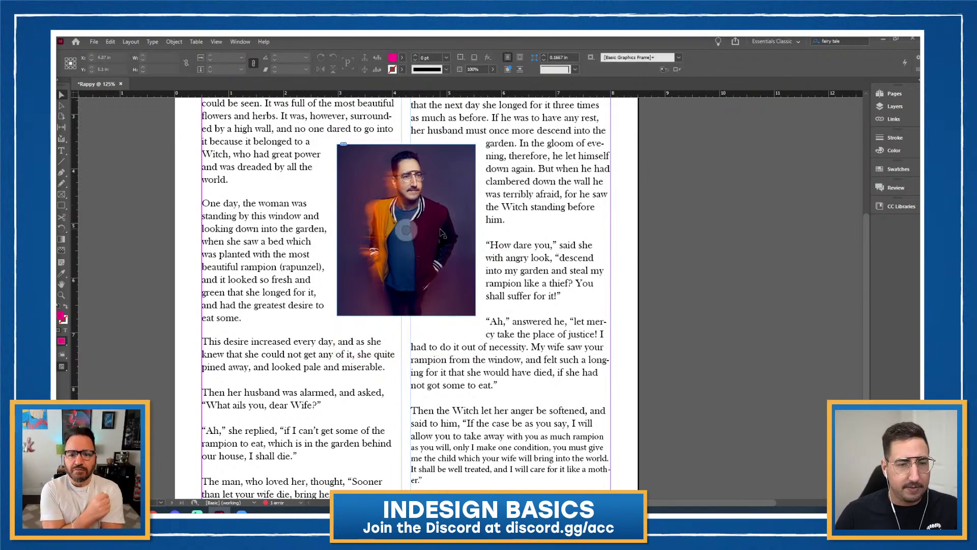
Restore the cropped photo frame so that it shows the full height of the image.
key("ctrl+minus")
scroll(440, 233, "up", 3)
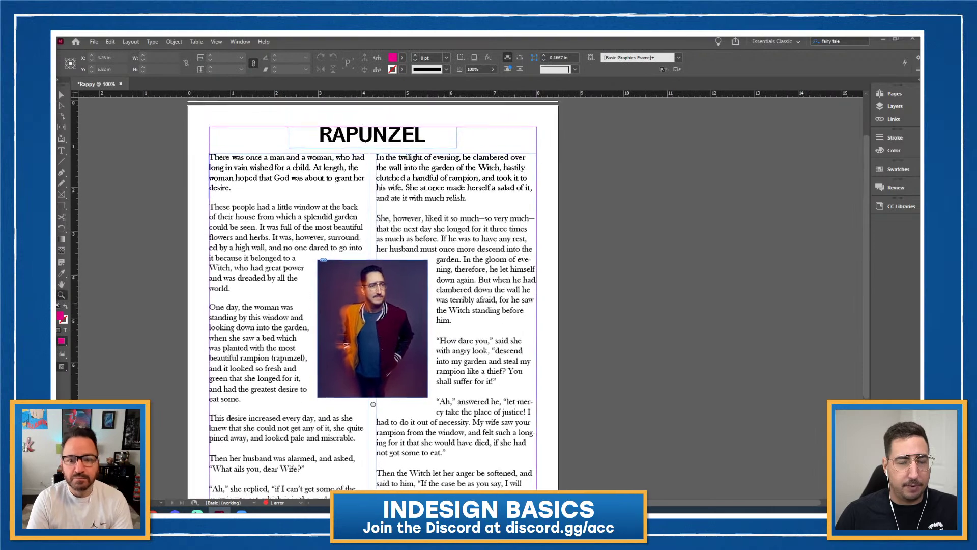
scroll(373, 399, "down", 3)
scroll(387, 305, "up", 3)
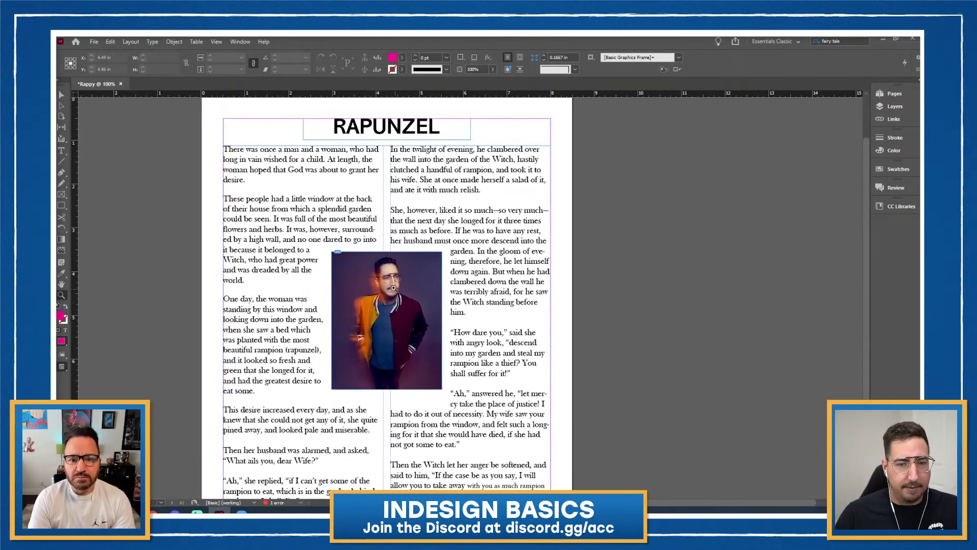
left_click(394, 289)
key("ctrl+alt+shift+e")
key("ctrl+alt+c")
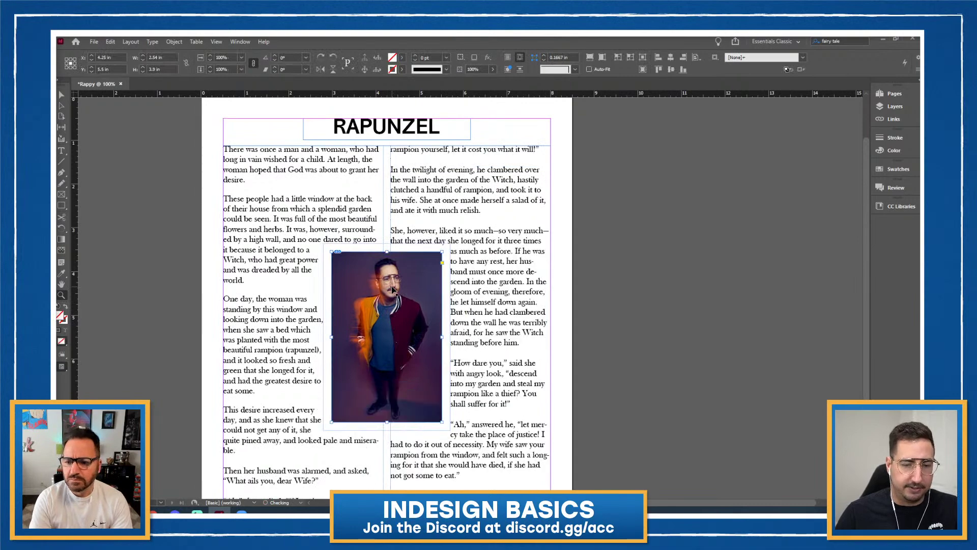
Select the two-column story text frame and open the Character settings.
left_click(387, 252)
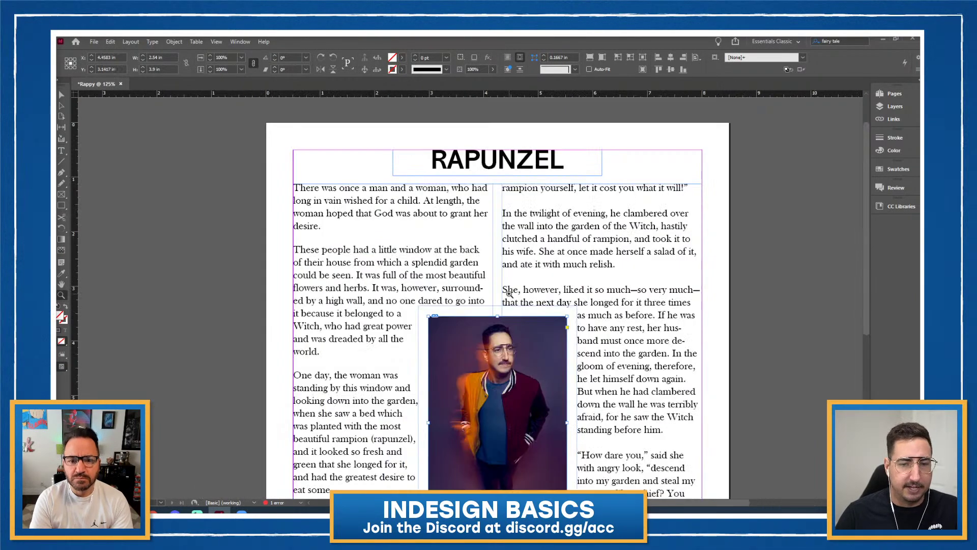
left_click(496, 294)
left_click(450, 303)
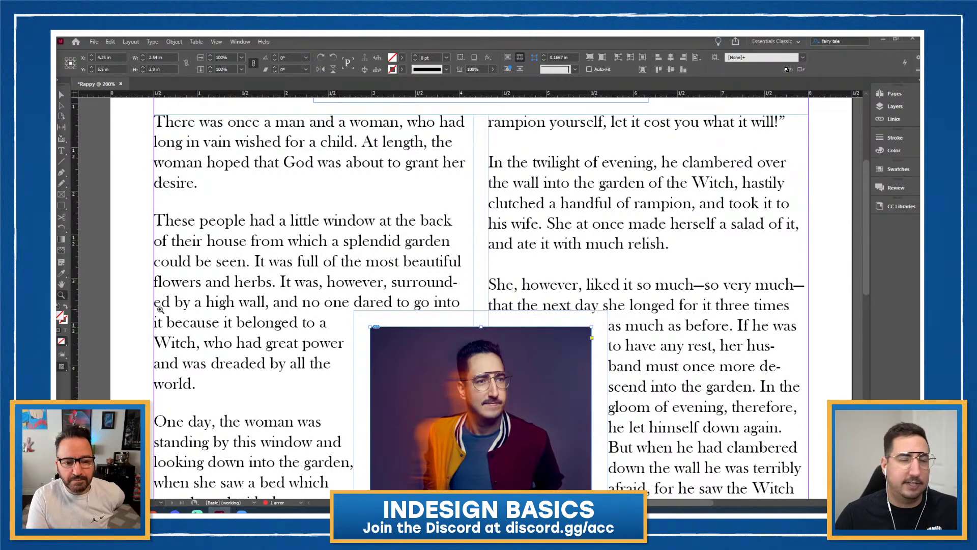
left_click(61, 95)
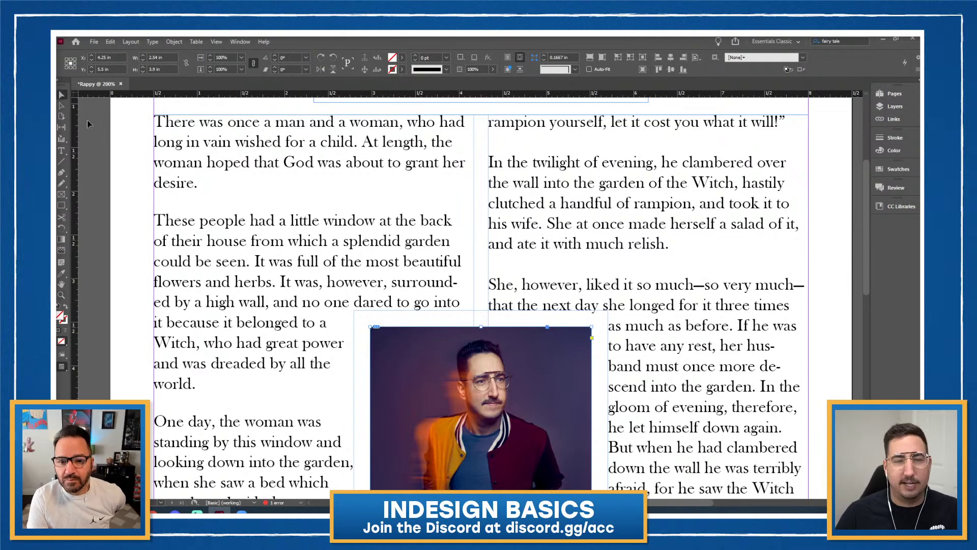
left_click(128, 201)
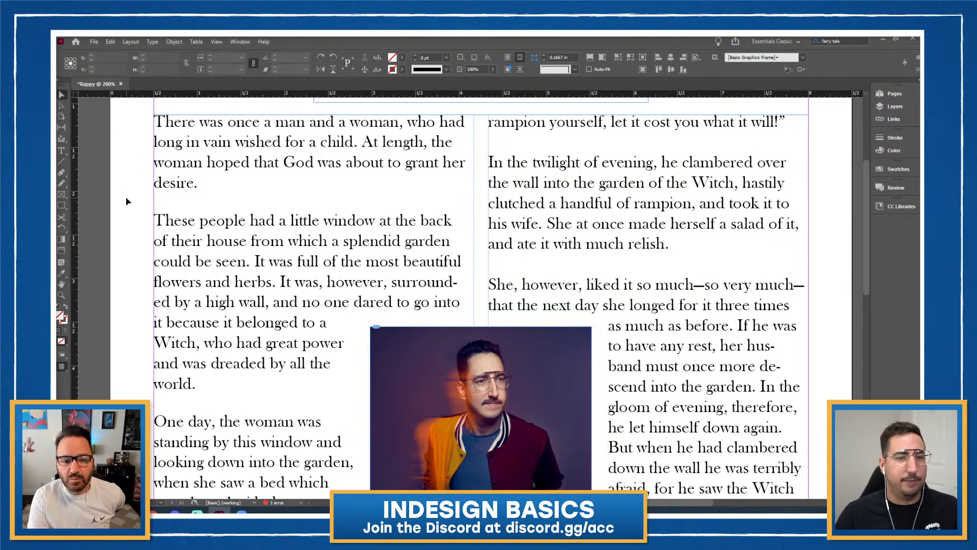
left_click(328, 253)
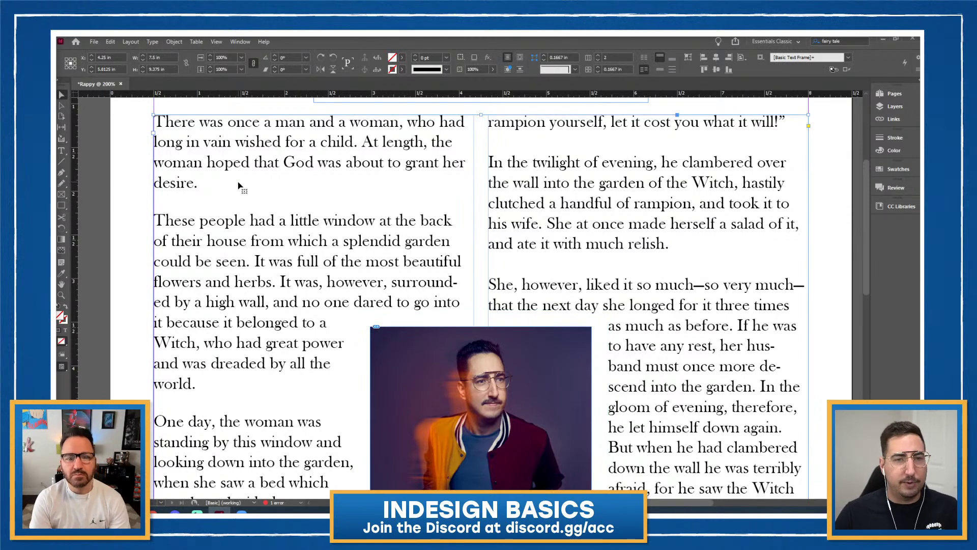
left_click(242, 42)
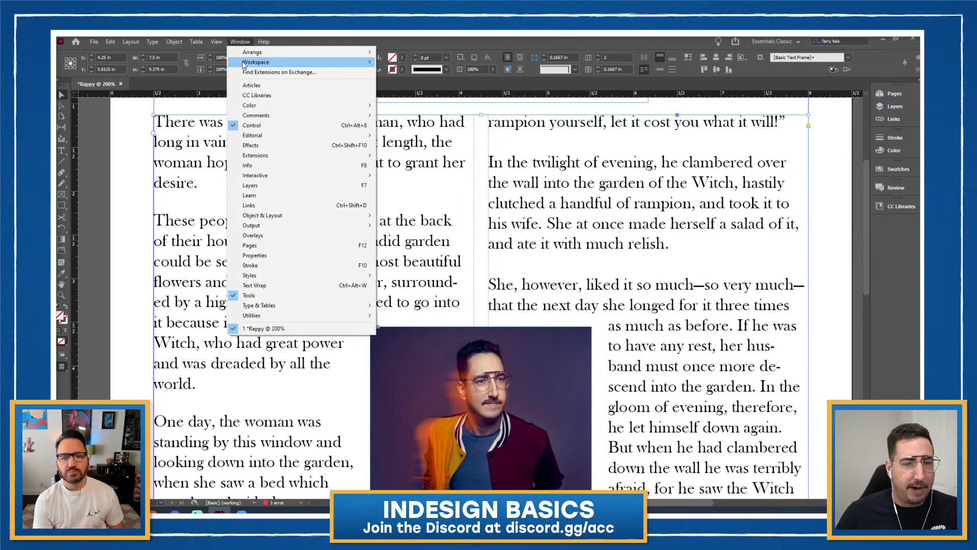
mouse_move(291, 308)
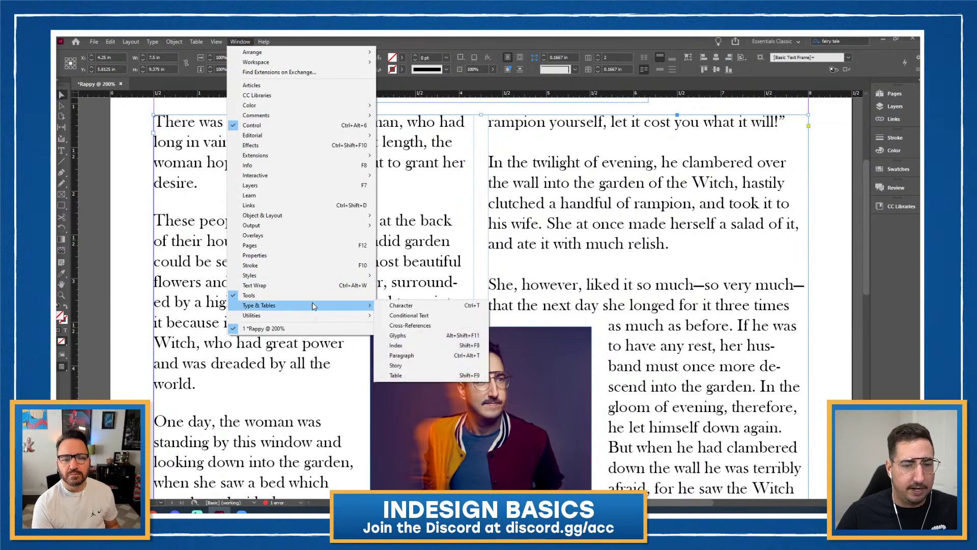
left_click(393, 306)
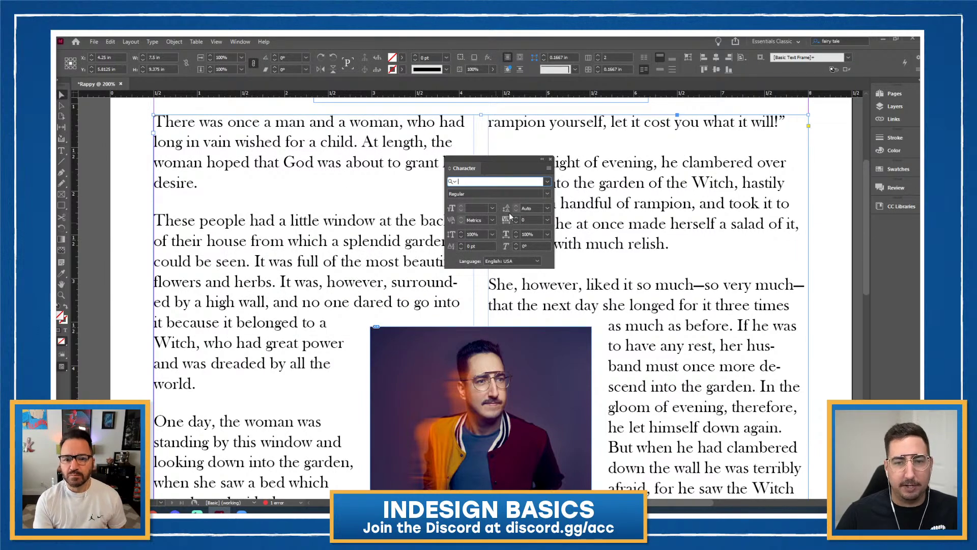
Open the Paragraph settings and group them with the Character settings in one window.
left_click(248, 45)
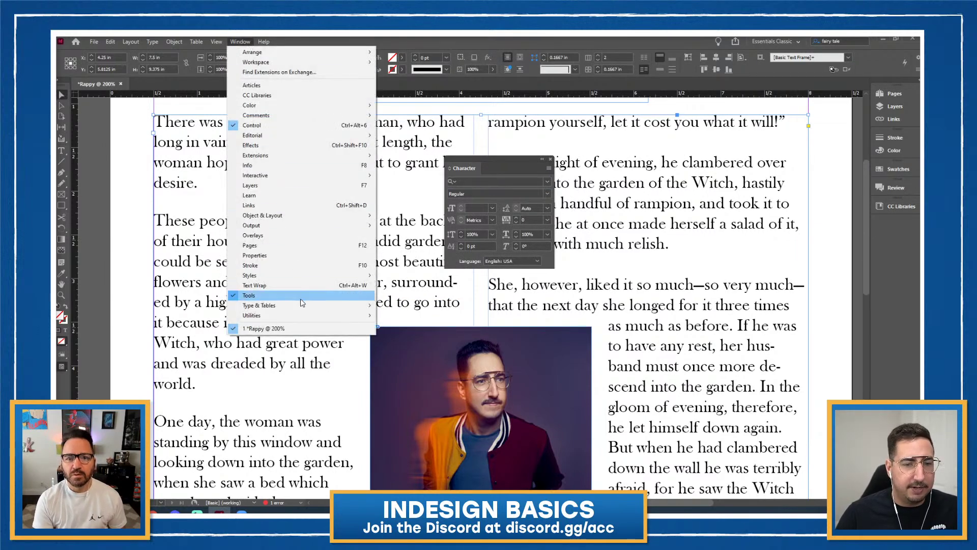
mouse_move(306, 310)
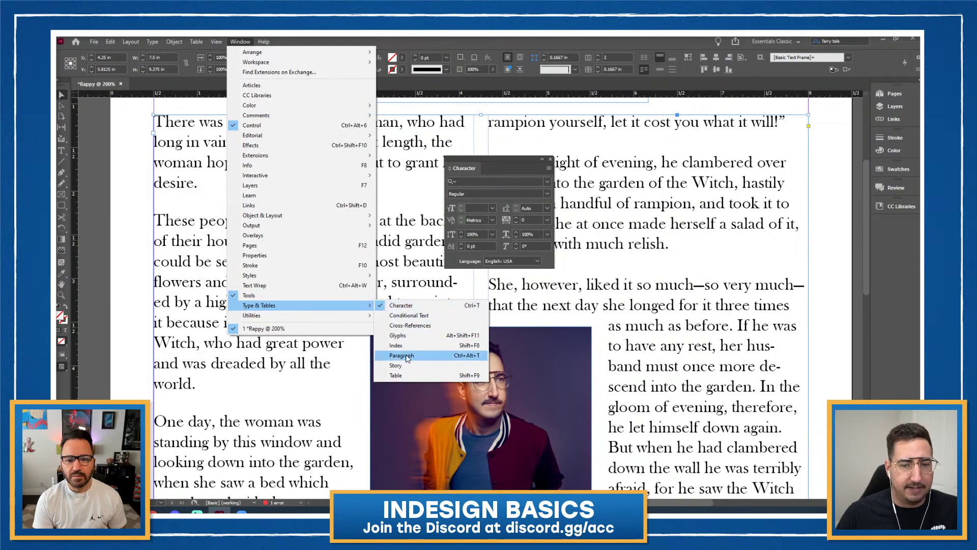
left_click(407, 356)
left_click_drag(690, 248, 487, 174)
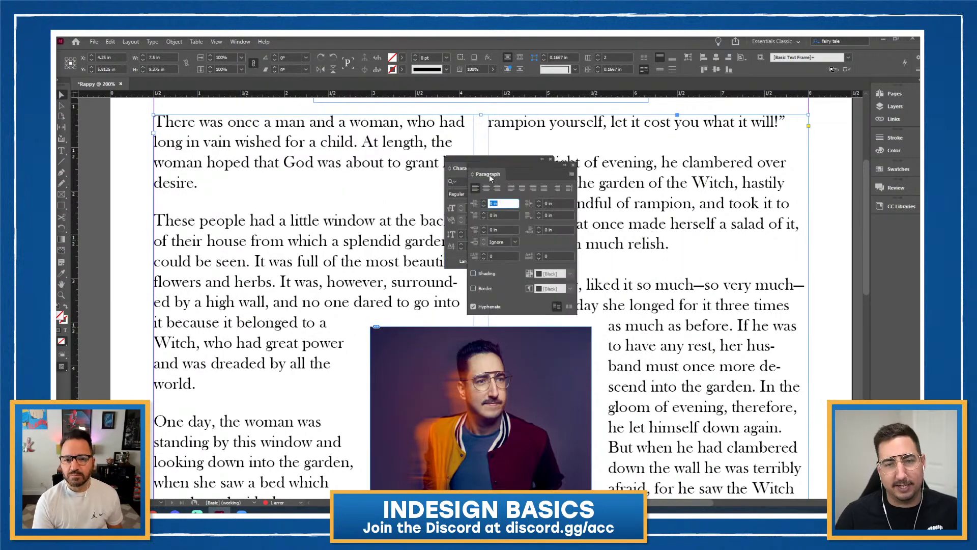
left_click(474, 169)
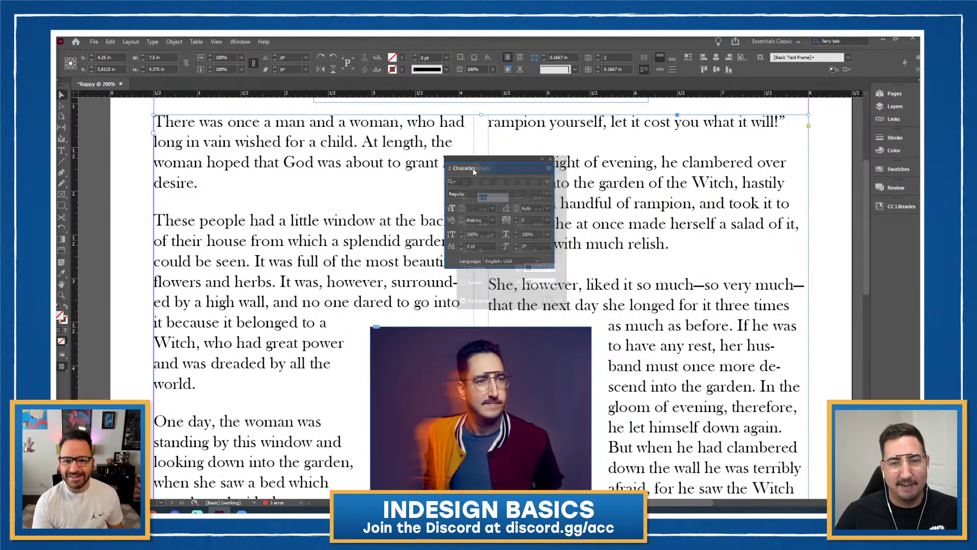
Turn off Hyphenate in the Paragraph settings for the two-column story text.
left_click(490, 170)
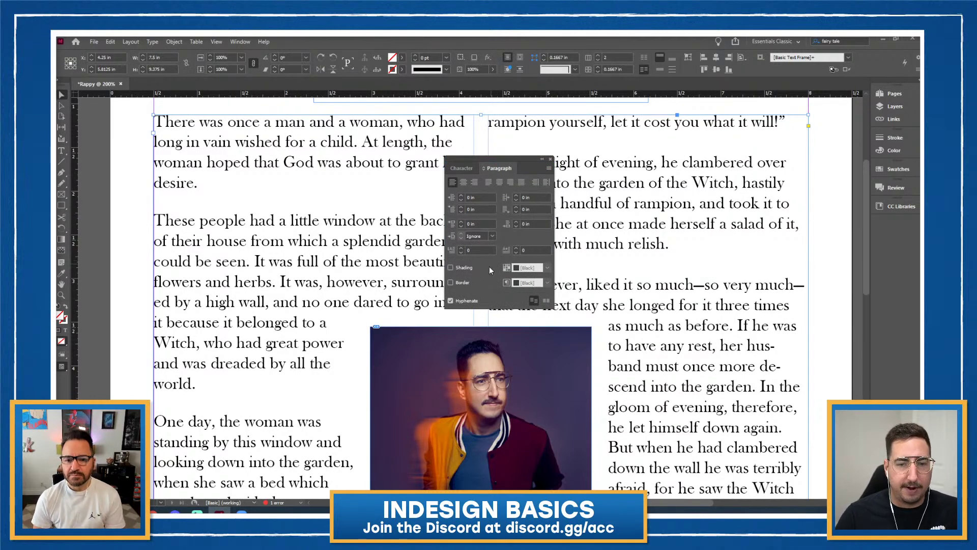
left_click(464, 303)
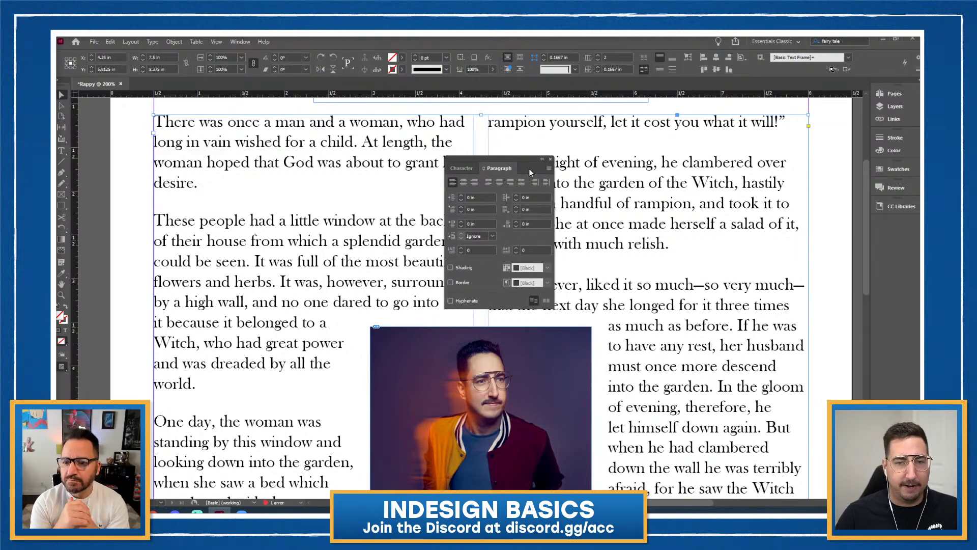
Move the paragraph settings clear of the page and justify the two-column Rapunzel text with the last line aligned left.
left_click_drag(490, 159, 676, 178)
key("z")
left_click_drag(458, 261, 413, 285)
scroll(413, 285, "down", 3)
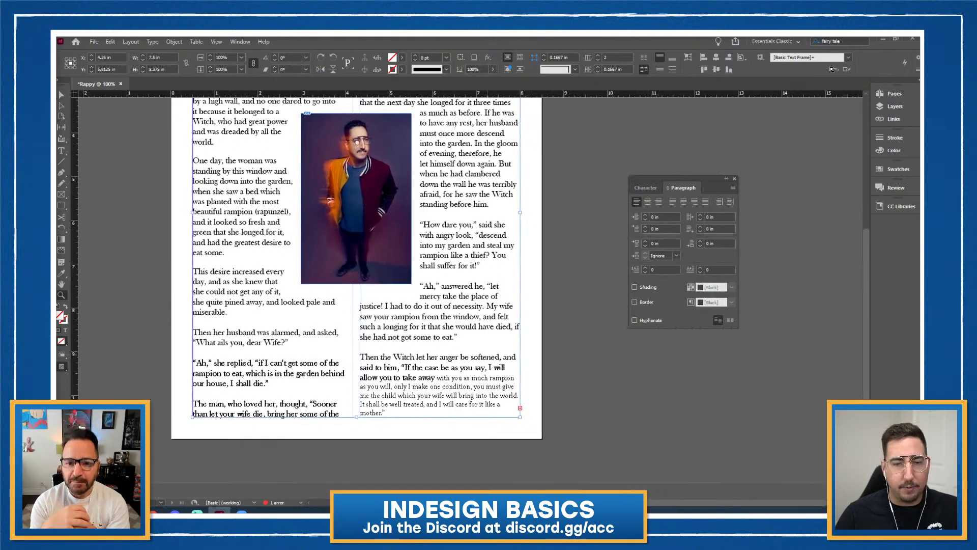
scroll(413, 285, "up", 5)
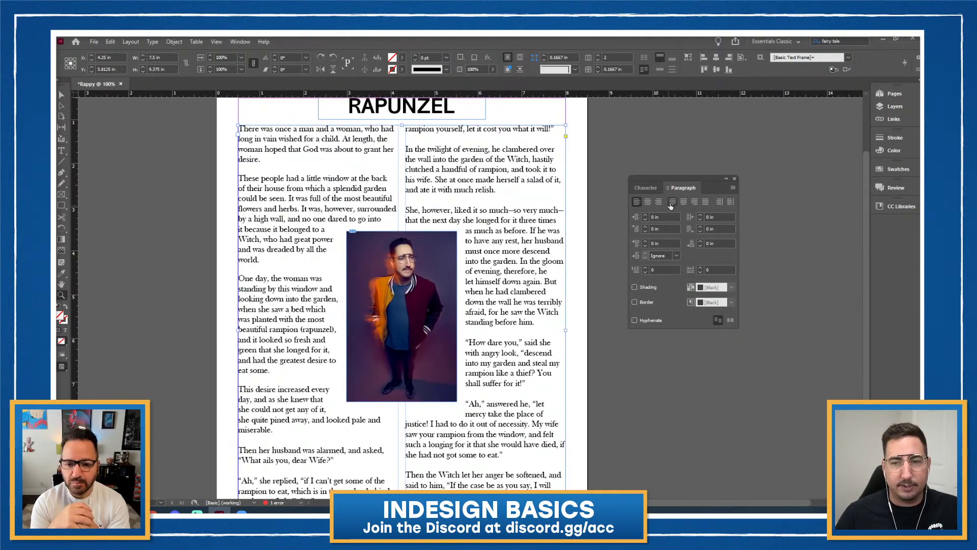
left_click(672, 203)
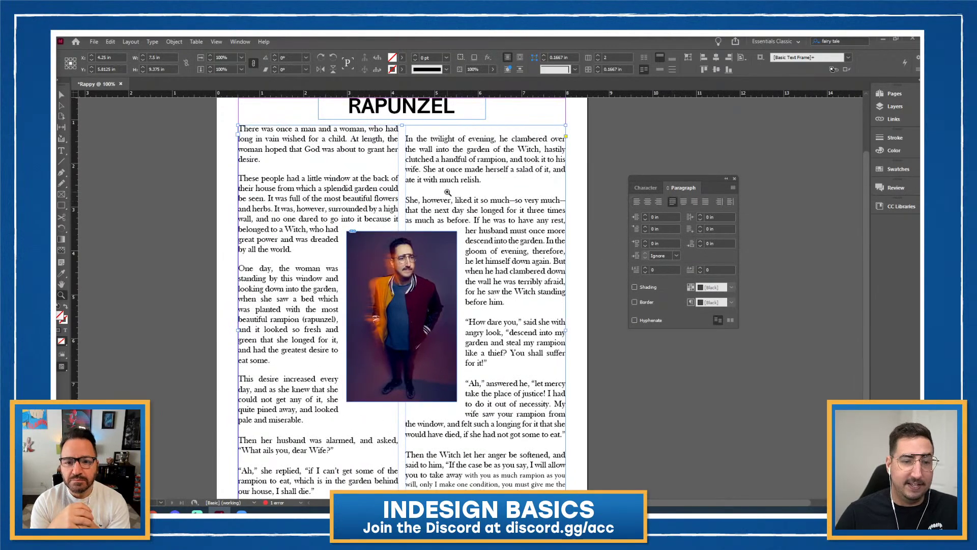
scroll(448, 192, "down", 1)
scroll(448, 192, "down", 2)
scroll(448, 192, "up", 4)
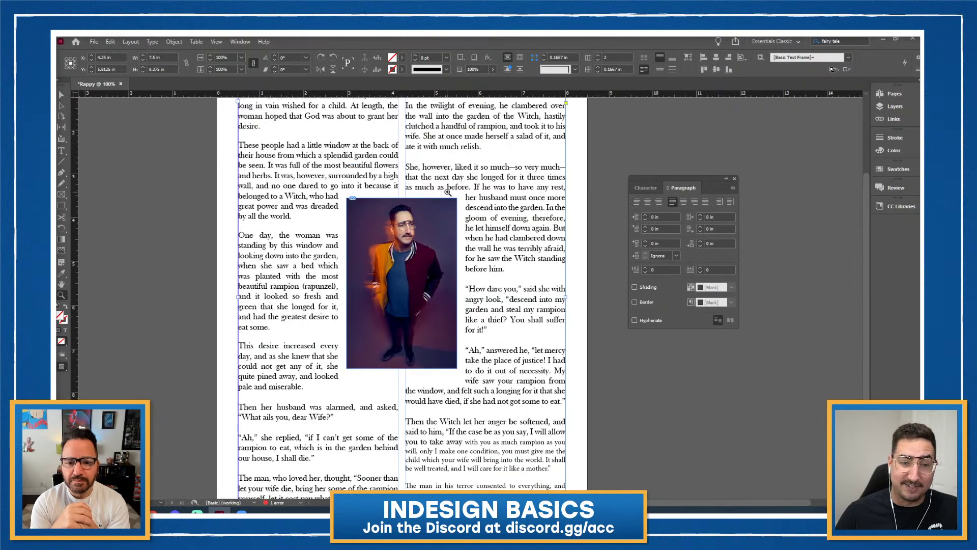
Remove the blank line above "In the twilight of evening" so the second column begins at the top of the text frame.
left_click(61, 95)
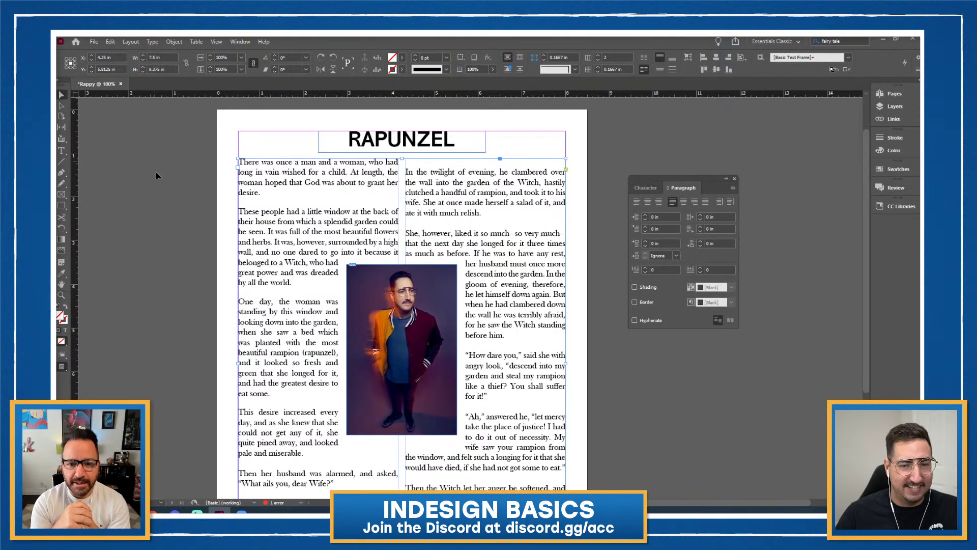
left_click(170, 206)
left_click(411, 299)
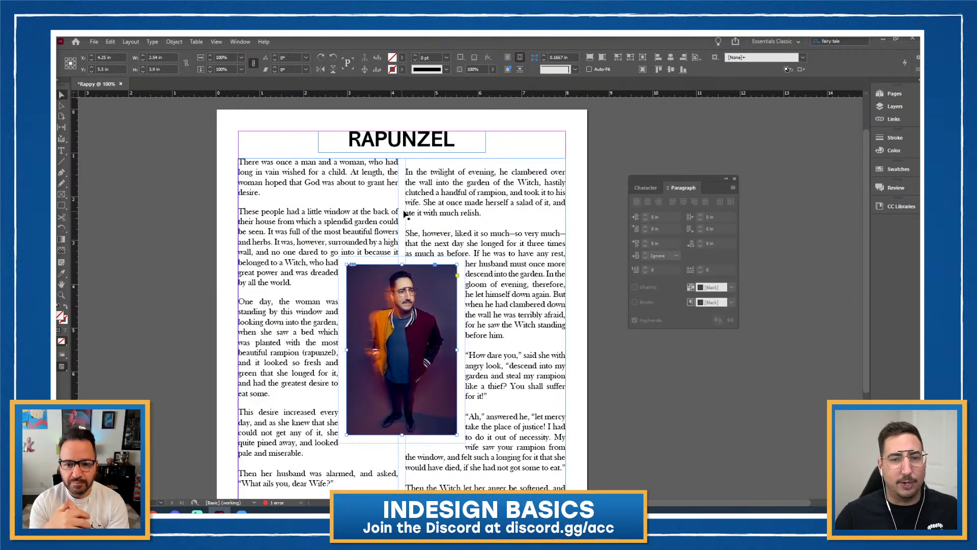
double_click(422, 173)
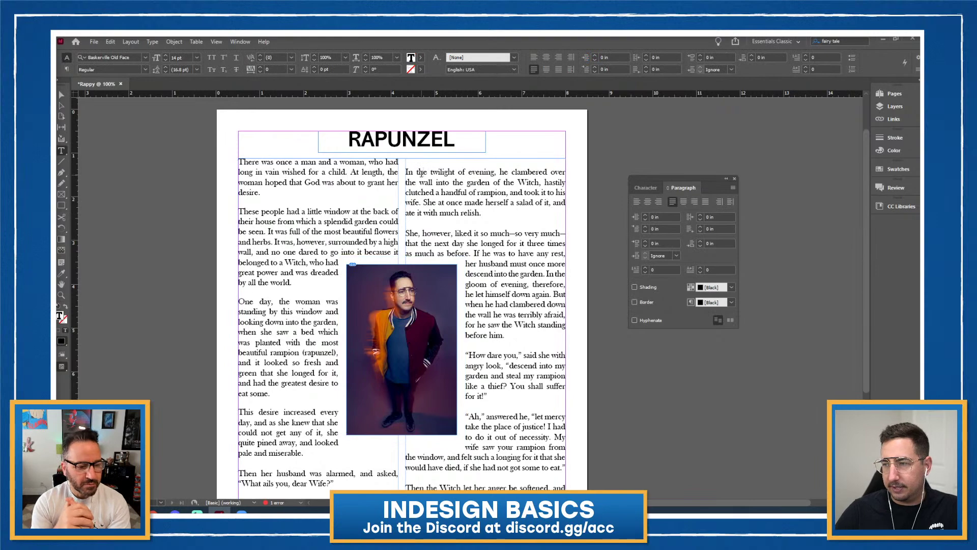
key("Home")
key("BackSpace")
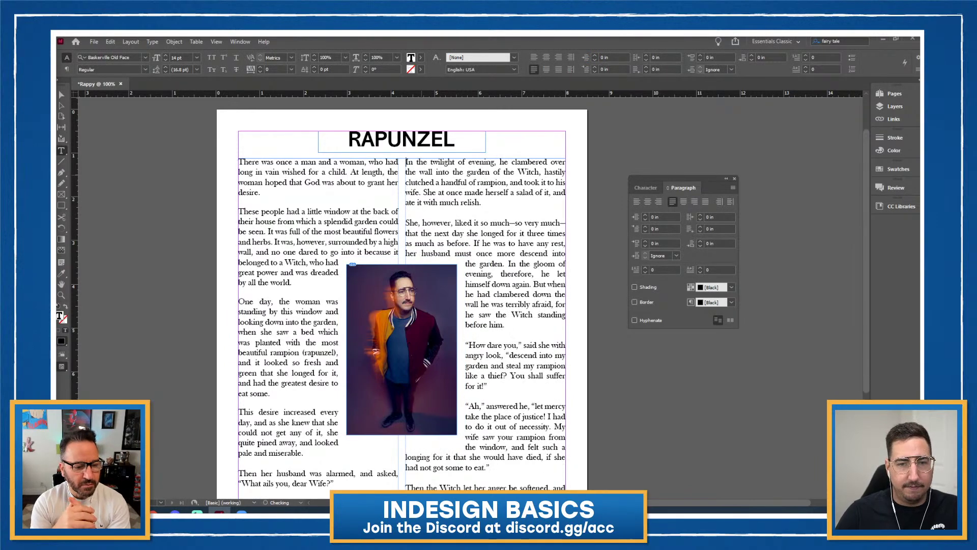
key("Escape")
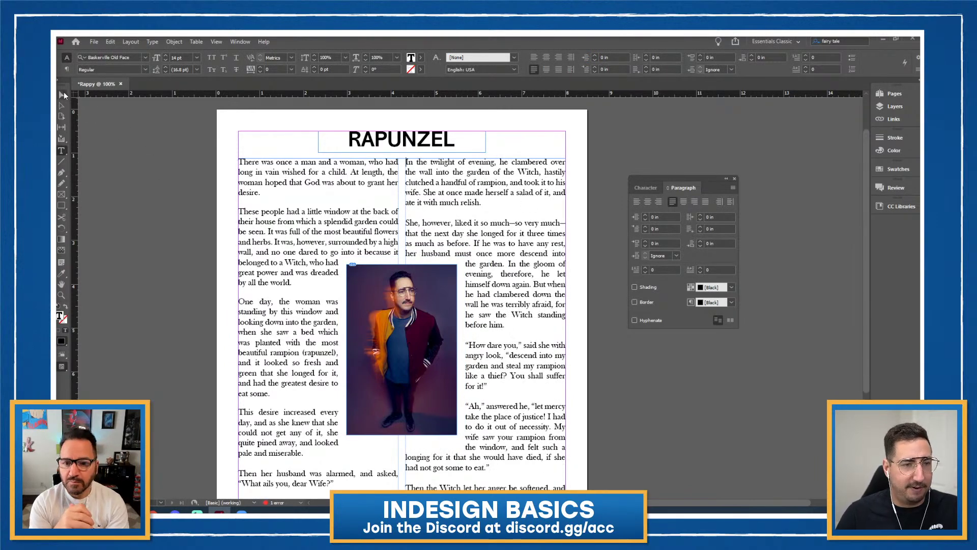
Examine the overset text marker at the lower-right corner of the story's text frame up close.
scroll(212, 250, "down", 4)
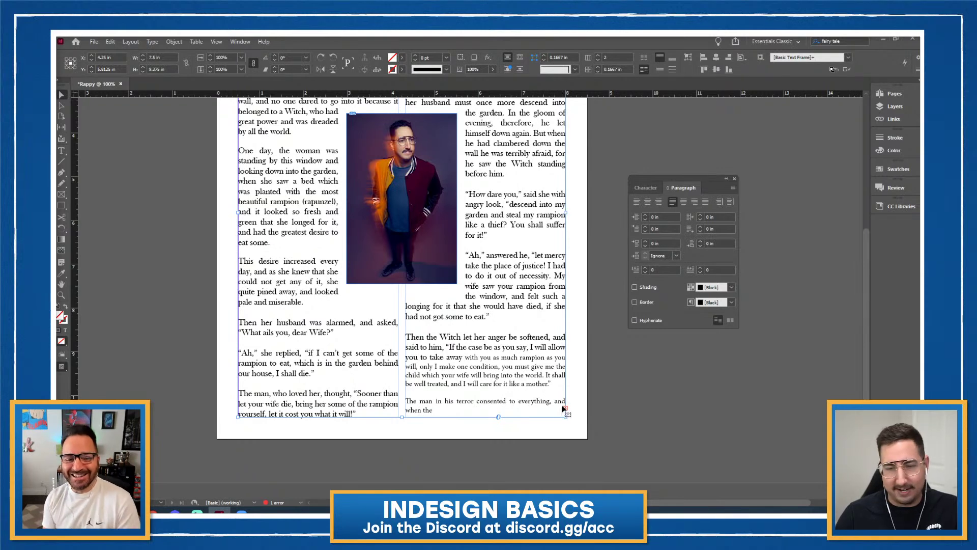
key("z")
left_click(570, 400)
left_click(480, 378)
left_click(452, 384)
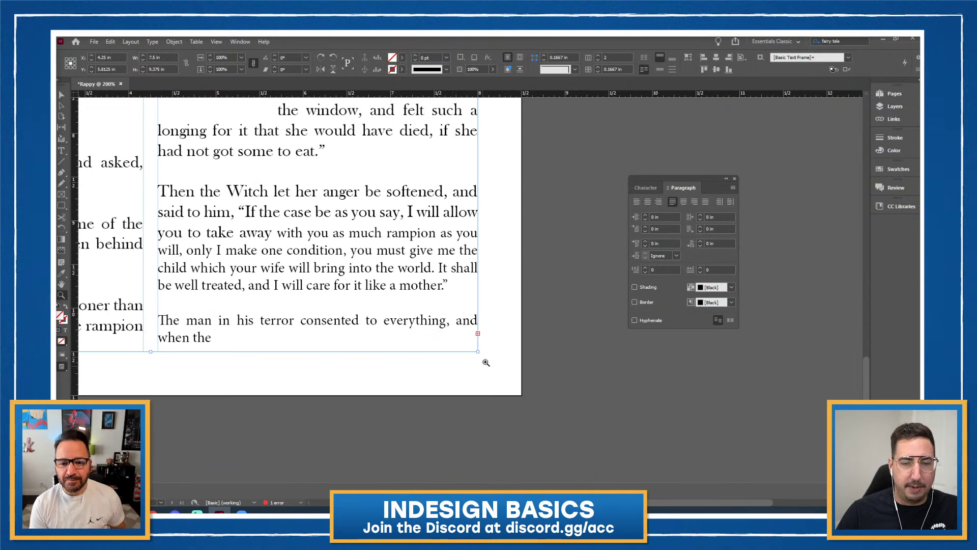
left_click(482, 367)
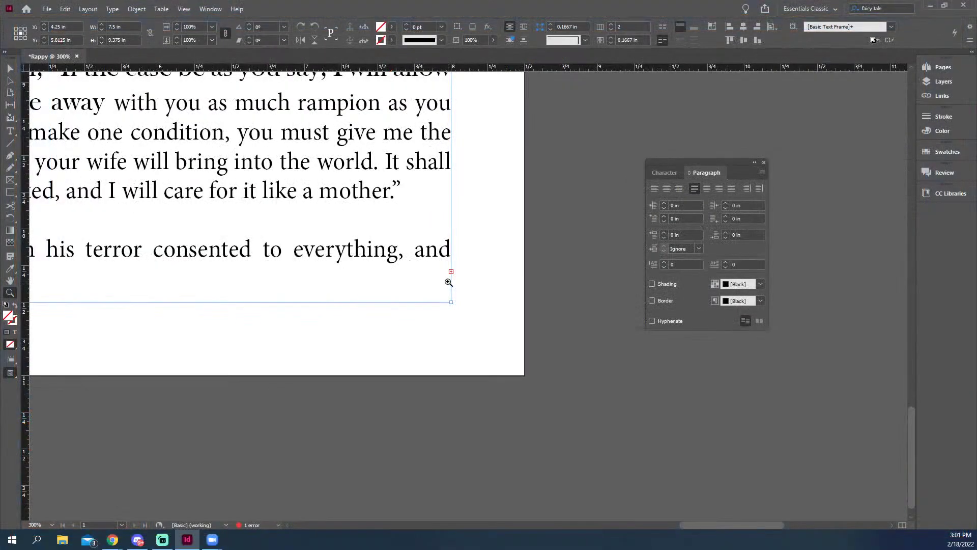
Look at the preflight options for the document's error, leaving the preflight settings as they are.
left_click(277, 525)
left_click(277, 525)
left_click(277, 525)
left_click(238, 525)
left_click(278, 525)
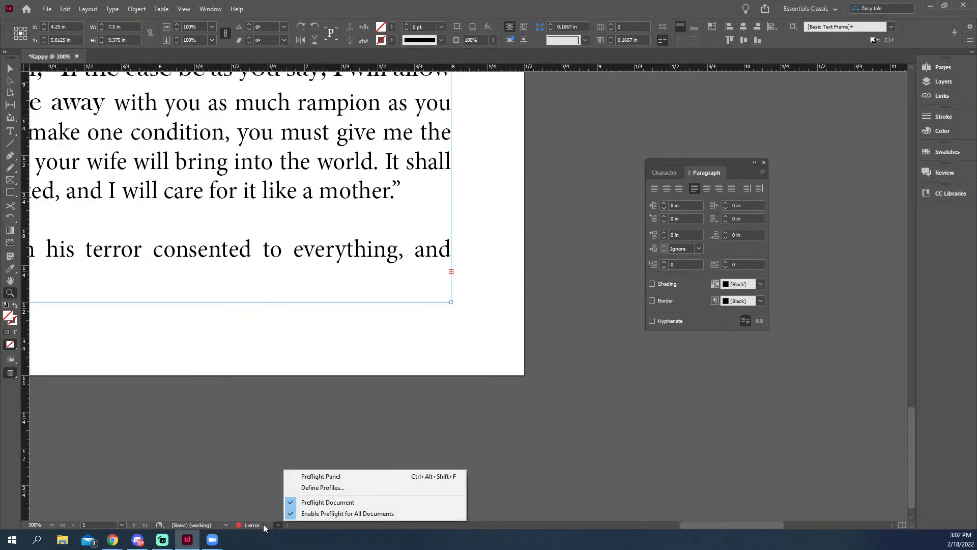
left_click(250, 523)
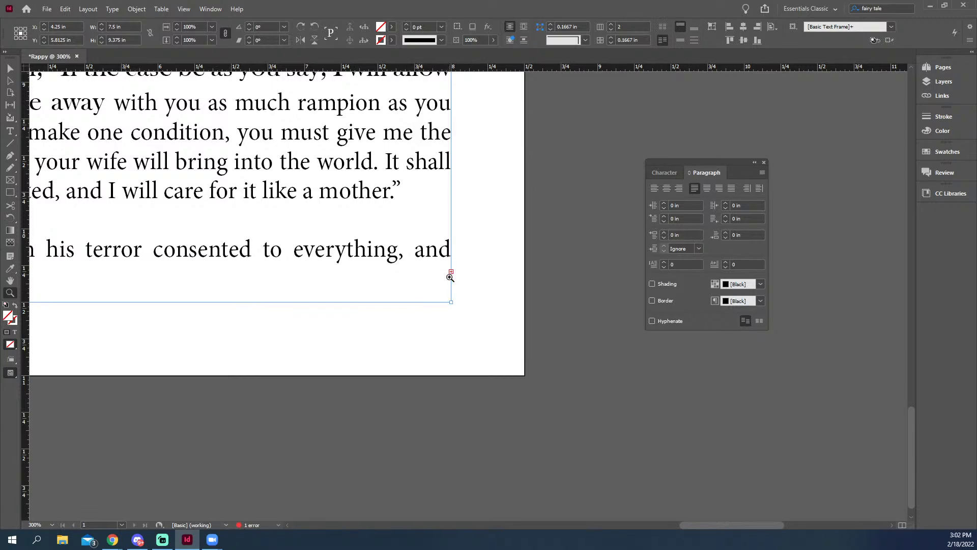
Add a second page to the document after the Rapunzel page.
key("ctrl+1")
key("ctrl+minus")
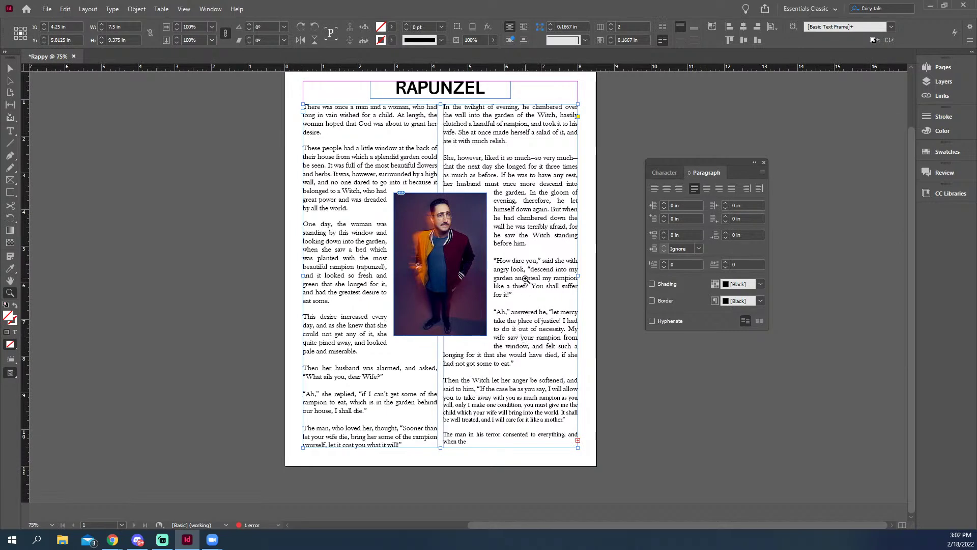
left_click(933, 69)
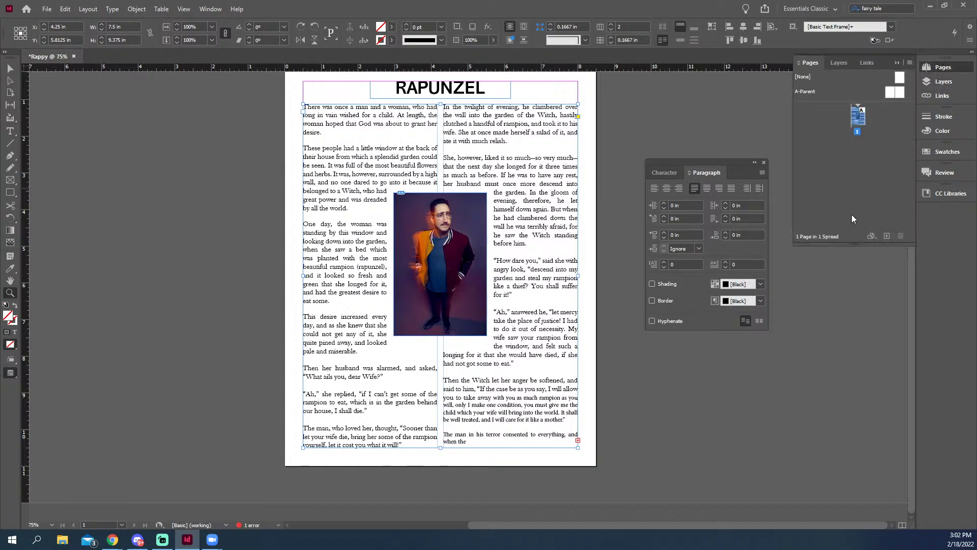
left_click(887, 236)
scroll(517, 212, "up", 5)
scroll(519, 213, "up", 5)
scroll(519, 214, "down", 6)
scroll(519, 213, "up", 2)
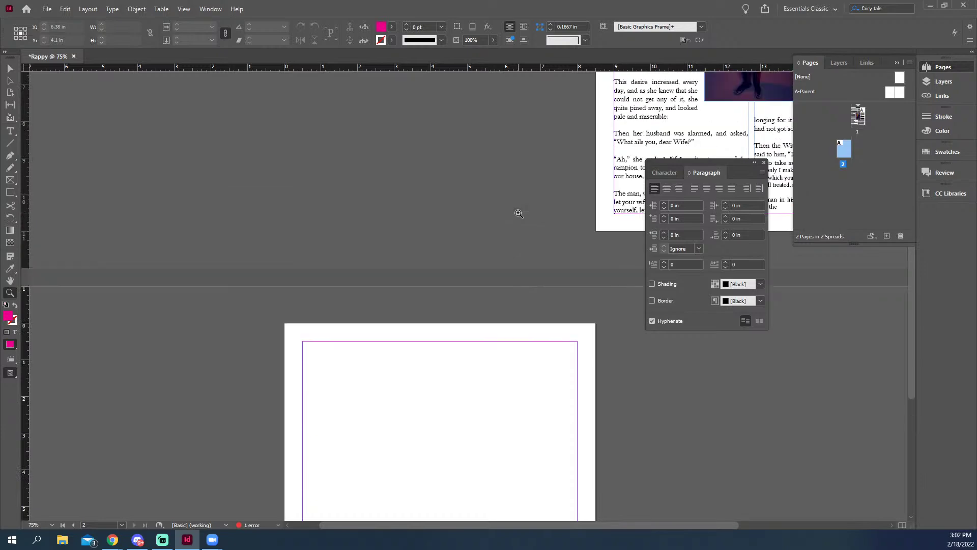
scroll(519, 213, "up", 8)
scroll(518, 213, "down", 3)
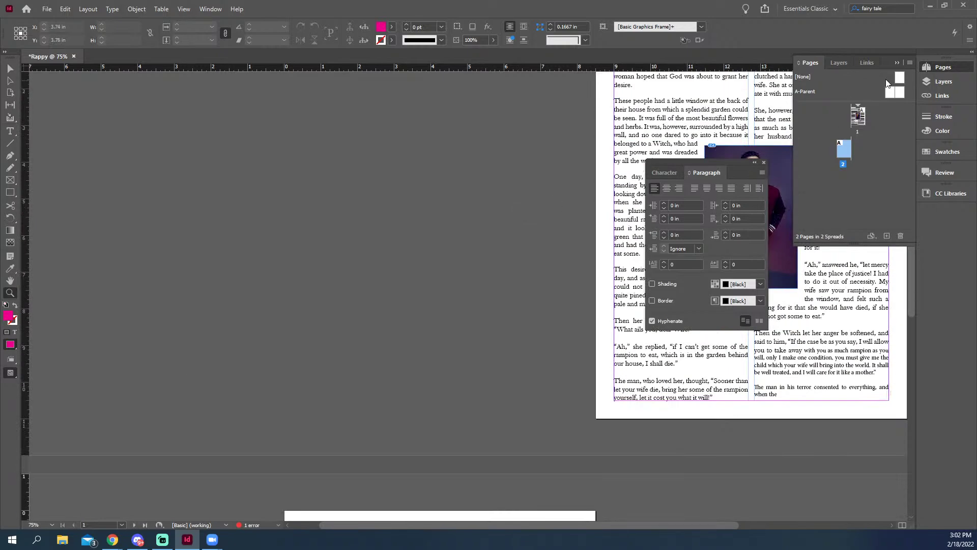
Collapse the Pages panel and dock the floating Character and Paragraph panels with the other collapsed panels.
left_click(897, 64)
left_click_drag(748, 164, 942, 224)
left_click(11, 70)
Load the overset text from page 1's story frame and flow it into page 2 within the margins.
scroll(509, 254, "down", 3)
scroll(509, 254, "right", 5)
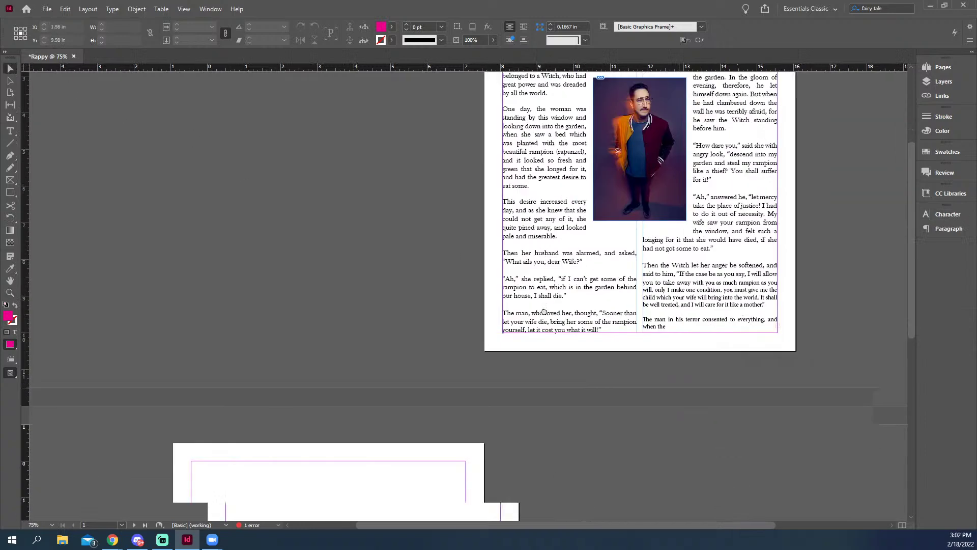
left_click(593, 279)
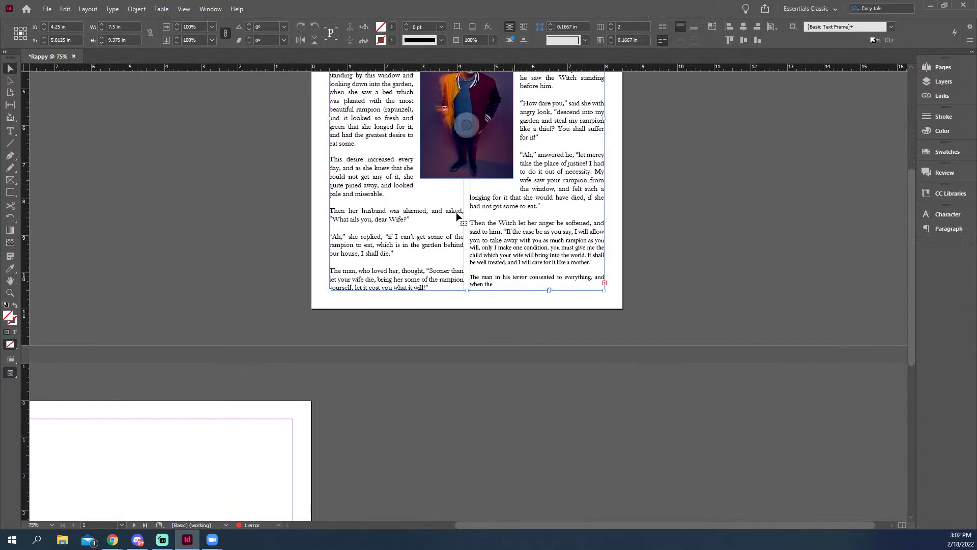
left_click(605, 283)
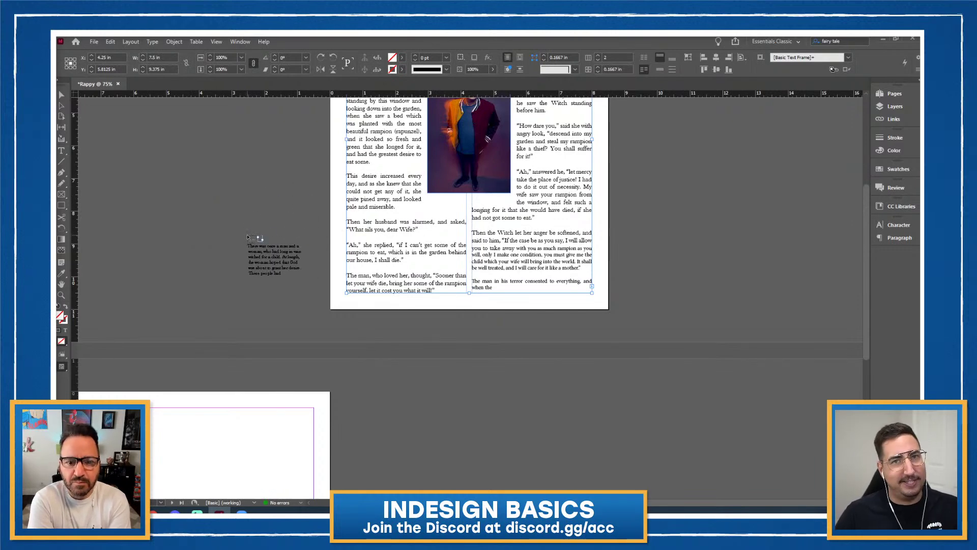
scroll(243, 296, "down", 10)
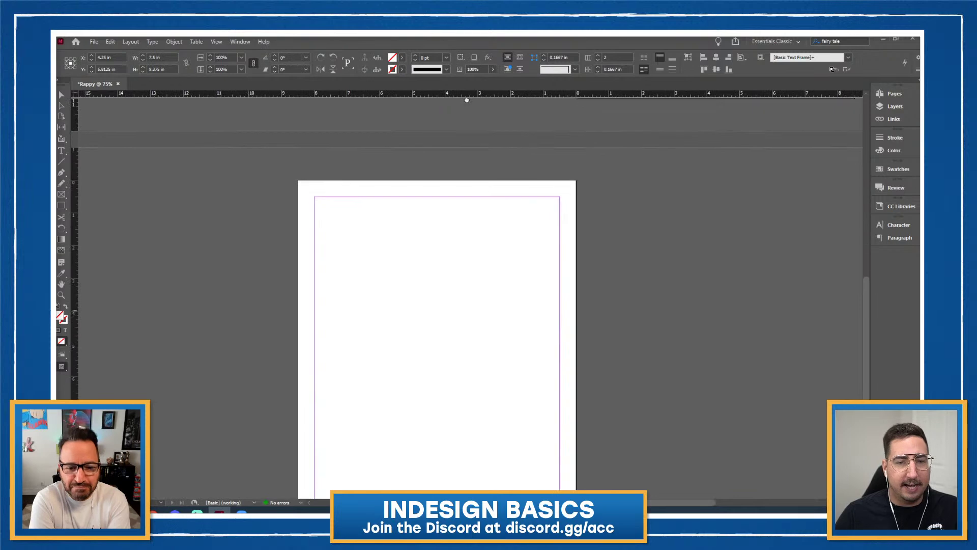
scroll(365, 212, "down", 1)
left_click(295, 147)
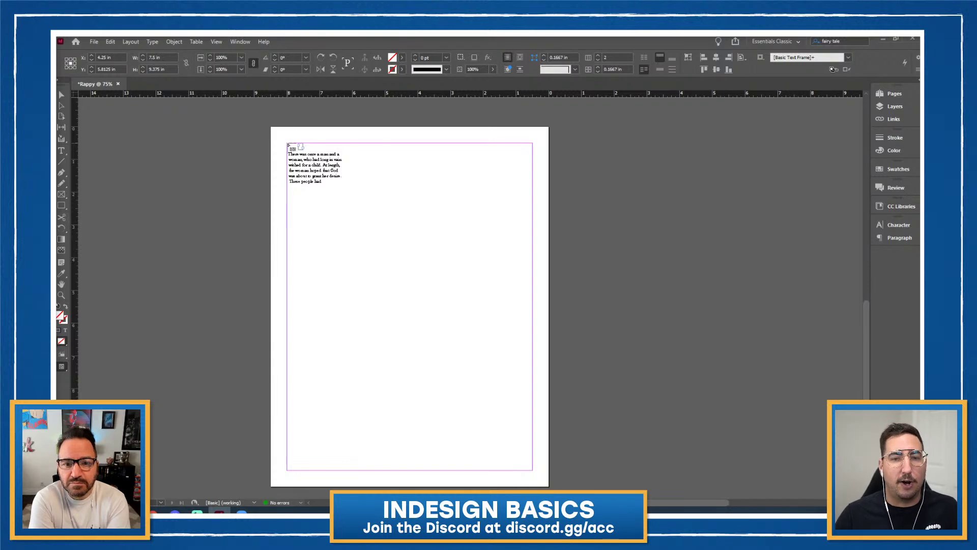
left_click(288, 145)
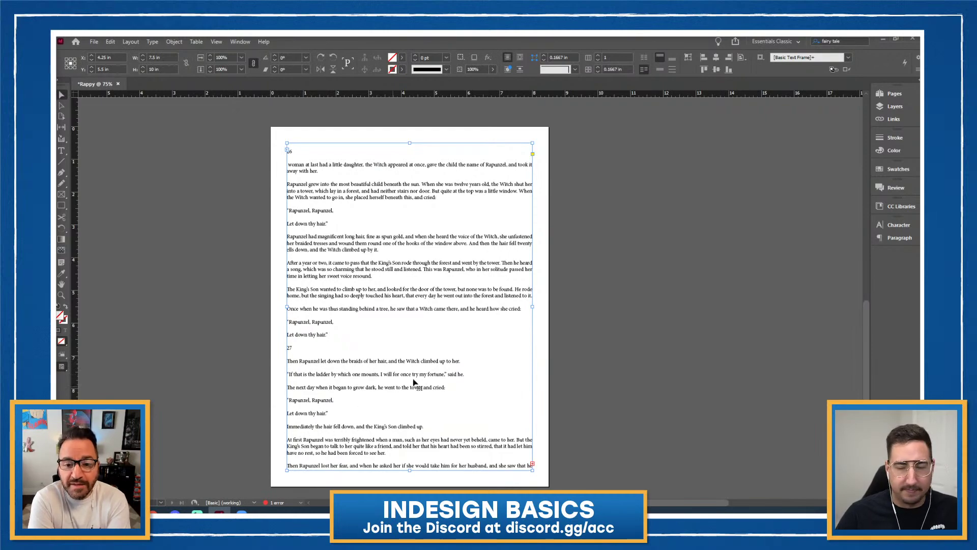
Review how the story continues from page 1 onto page 2, comparing the text on both pages.
scroll(509, 378, "up", 5)
scroll(509, 378, "down", 6)
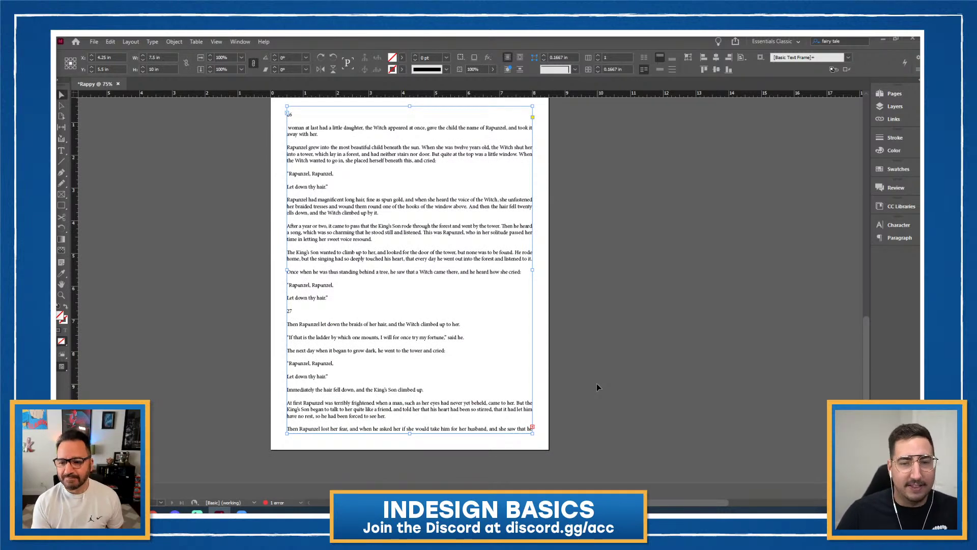
scroll(596, 384, "up", 5)
scroll(597, 384, "up", 3)
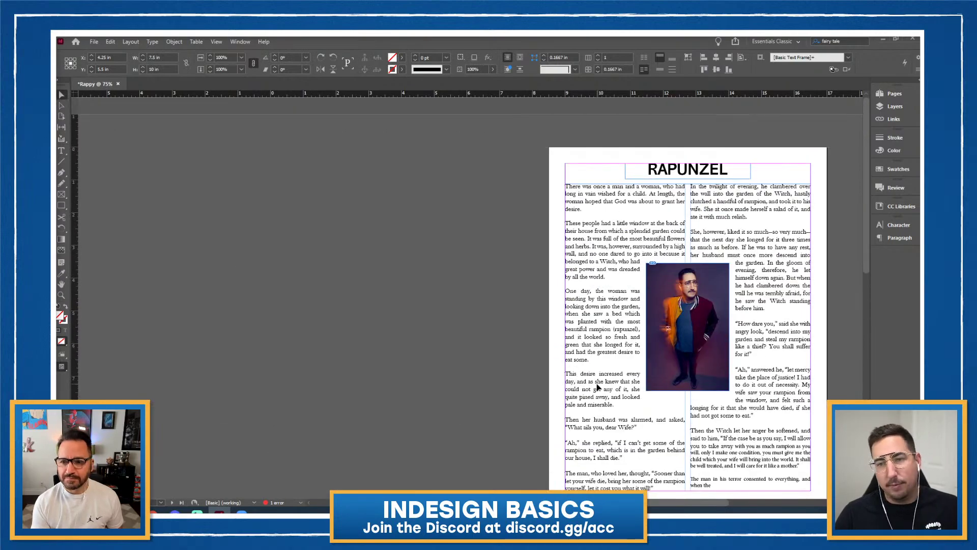
scroll(597, 384, "down", 4)
scroll(597, 387, "down", 5)
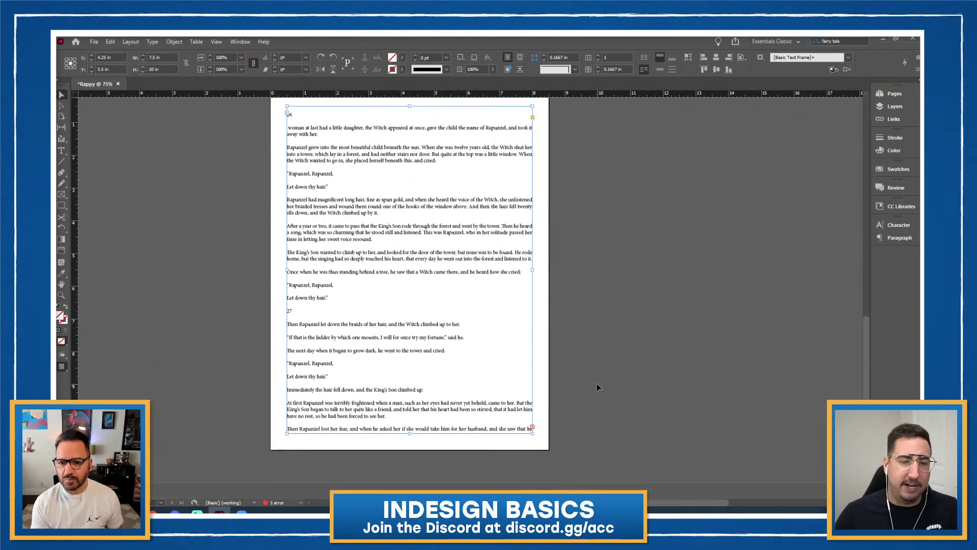
scroll(572, 430, "up", 6)
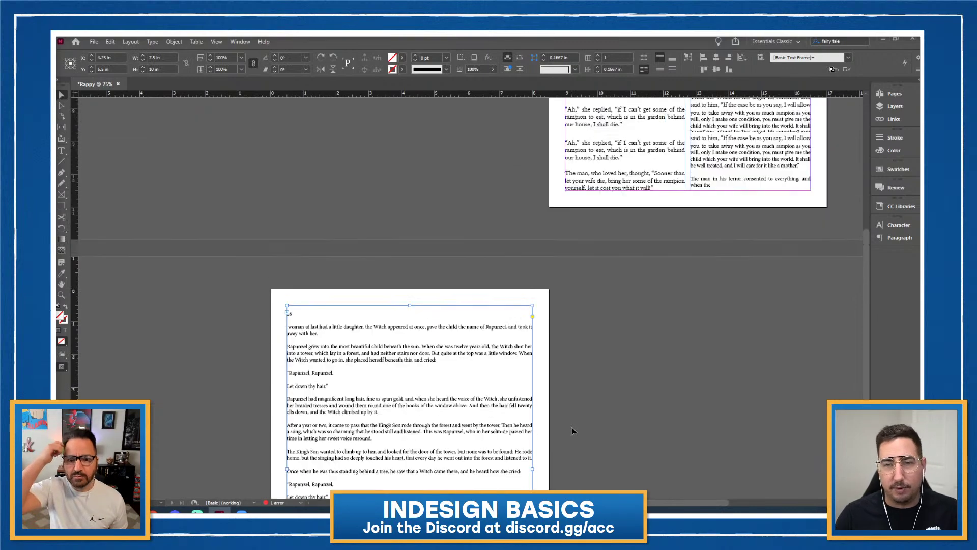
scroll(572, 430, "up", 1)
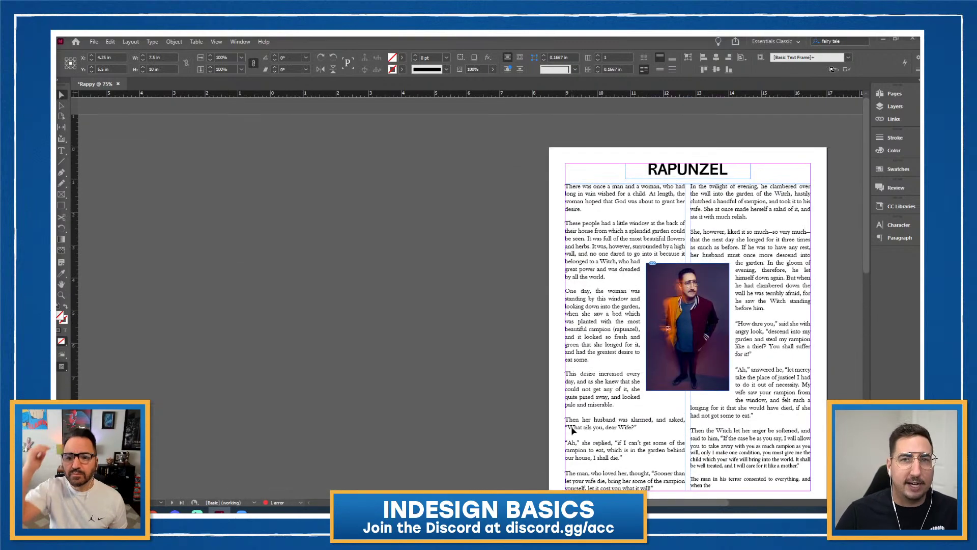
Duplicate page 1's two-column text frame onto the pasteboard beside the page, at about X -6.27 in, Y 5.77 in.
left_click(634, 237)
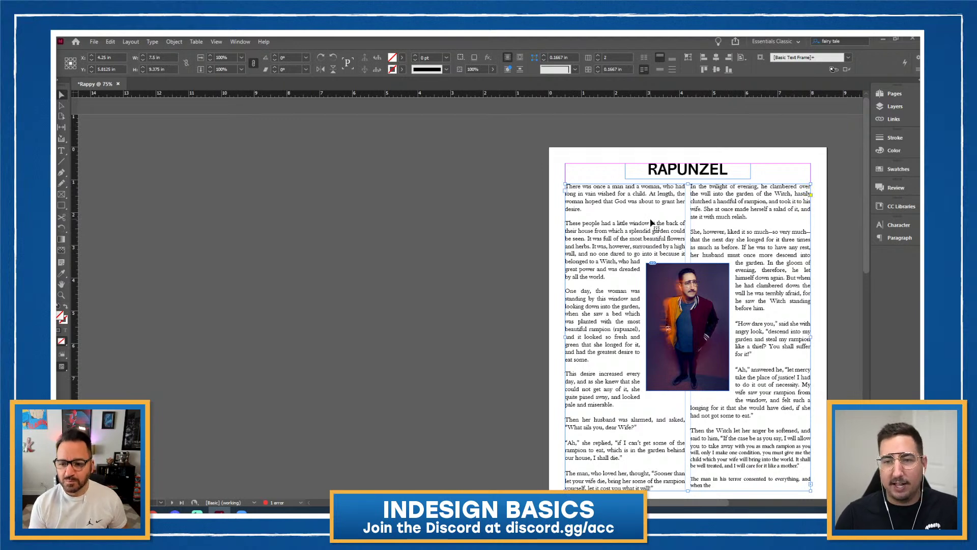
left_click_drag(730, 220, 372, 248)
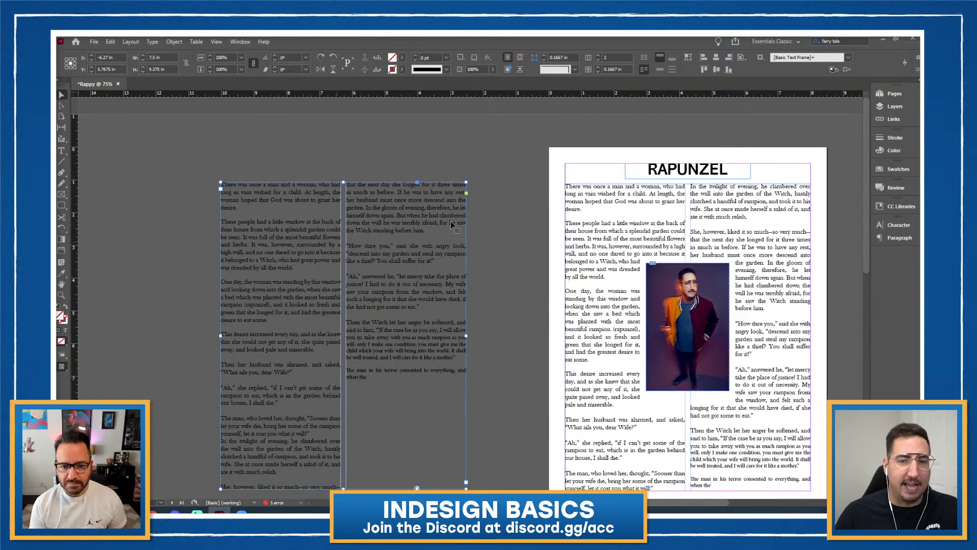
left_click_drag(579, 261, 428, 234)
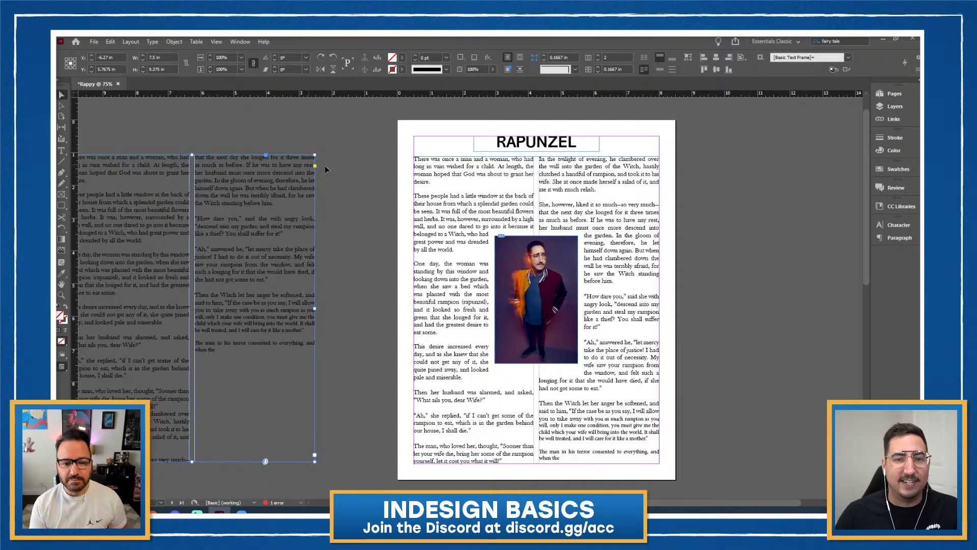
Preview page 1 without guides or pasteboard content, clear the selection, and return to the normal view.
key("w")
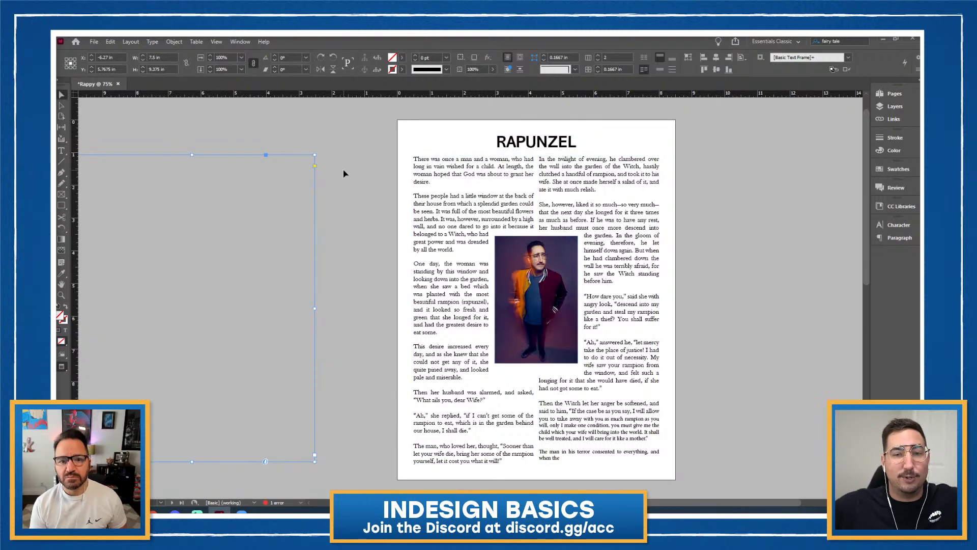
left_click(386, 151)
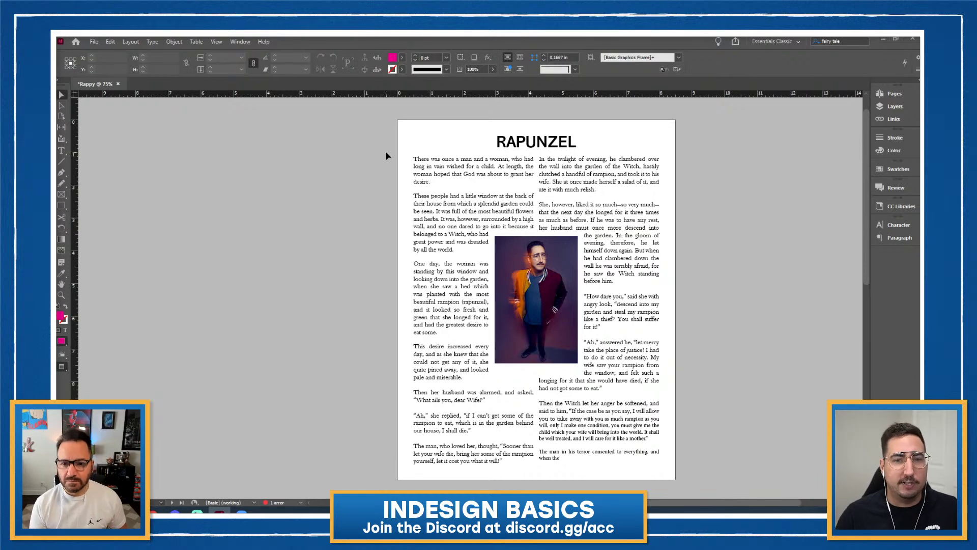
key("w")
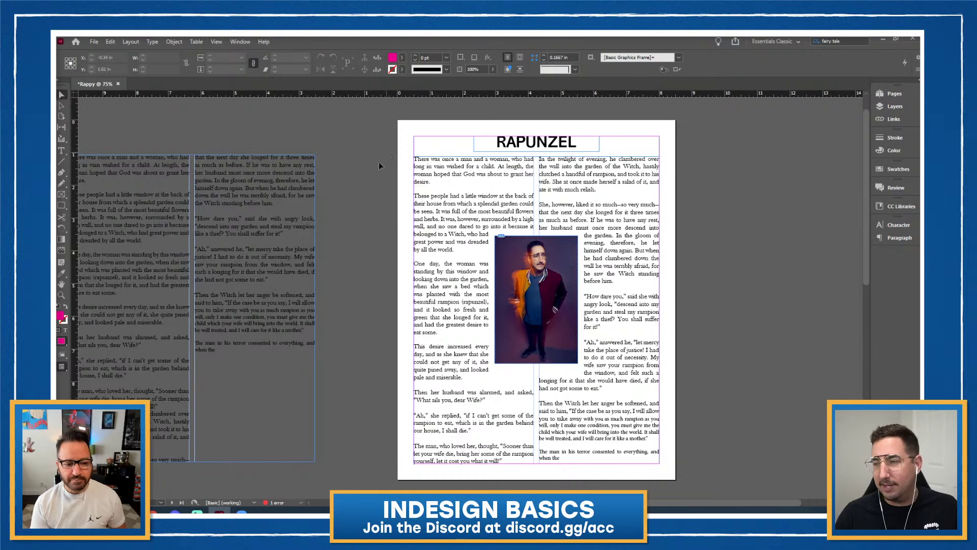
Delete page 2 together with its contents, and delete the two-column story frame from page 1.
left_click(883, 92)
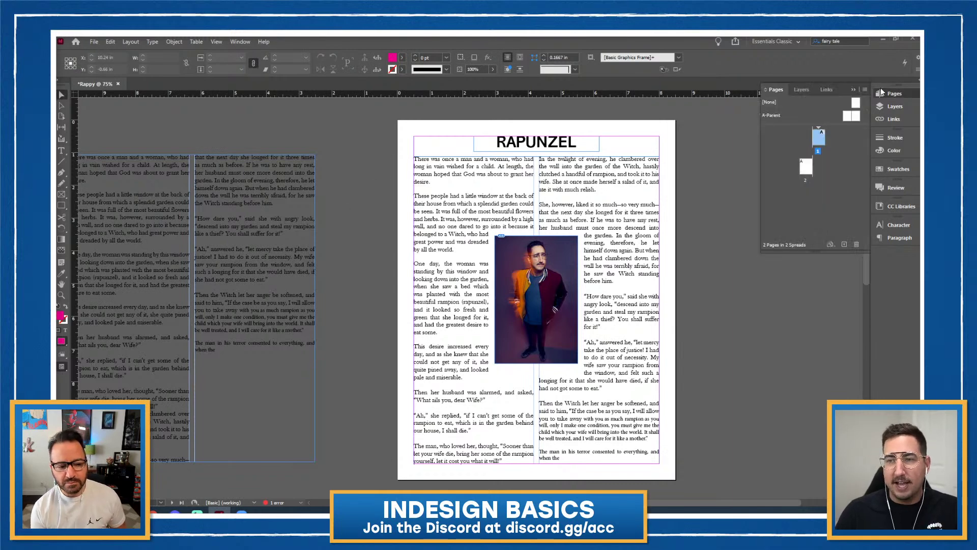
left_click(857, 244)
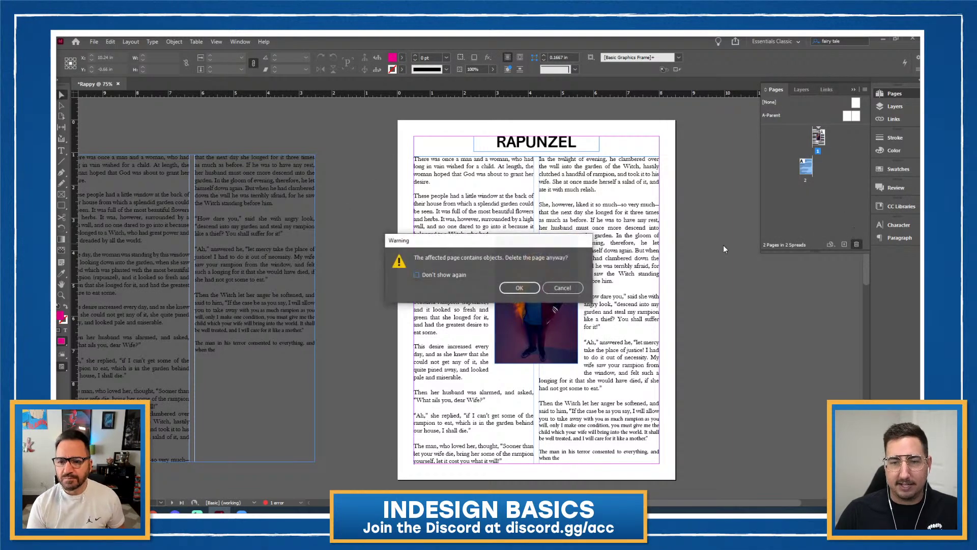
left_click(519, 289)
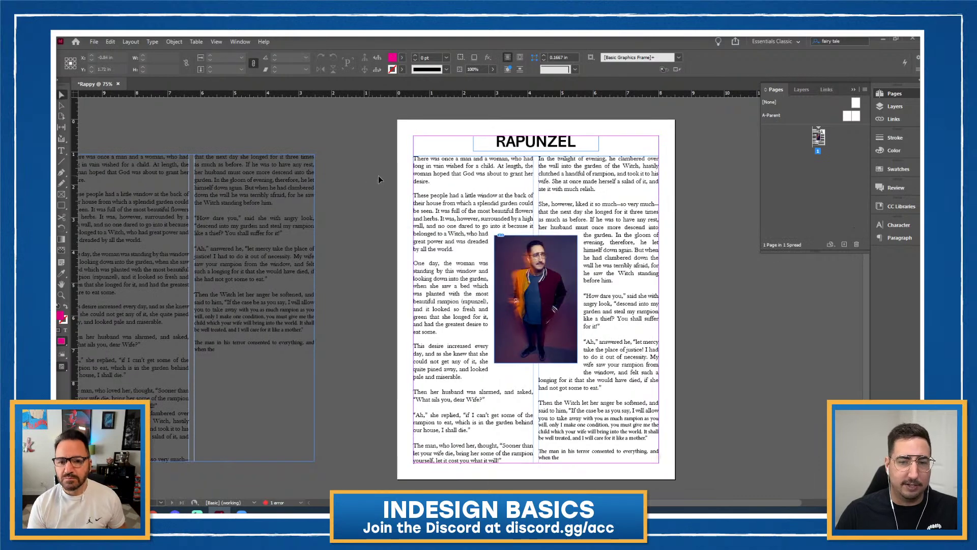
left_click(463, 189)
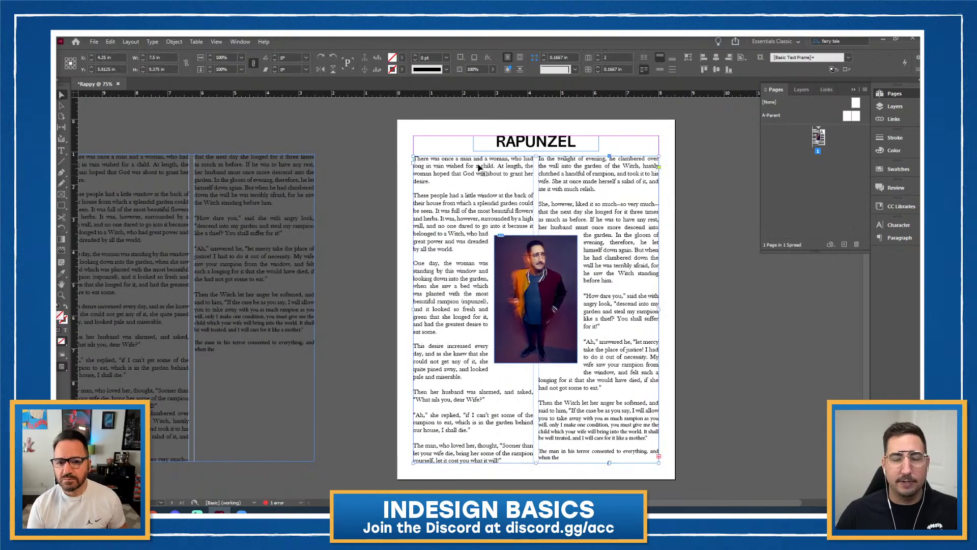
key("Delete")
Fit the RAPUNZEL title frame's height to its text and move it onto the pasteboard just above page 1.
left_click(536, 150)
double_click(537, 151)
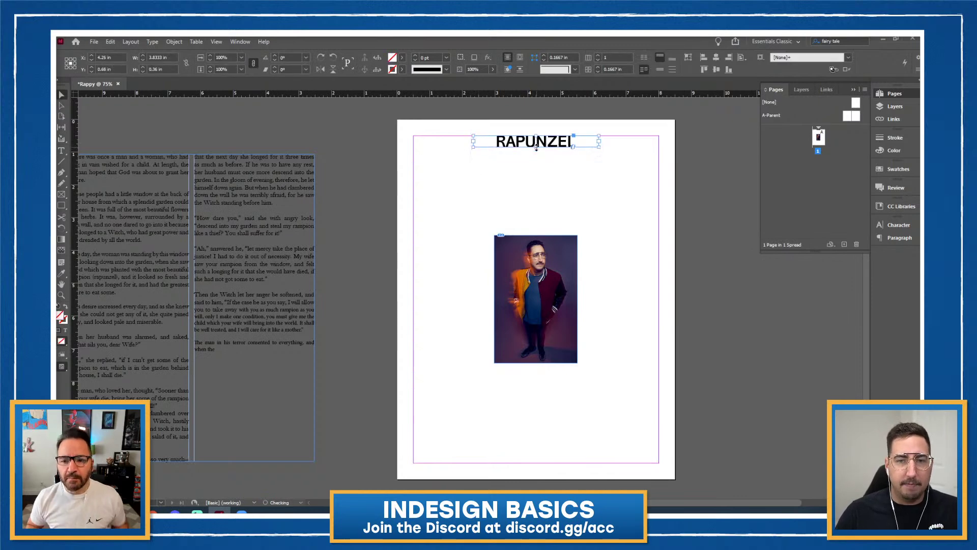
left_click(535, 165)
scroll(515, 237, "down", 1)
scroll(514, 237, "right", 2)
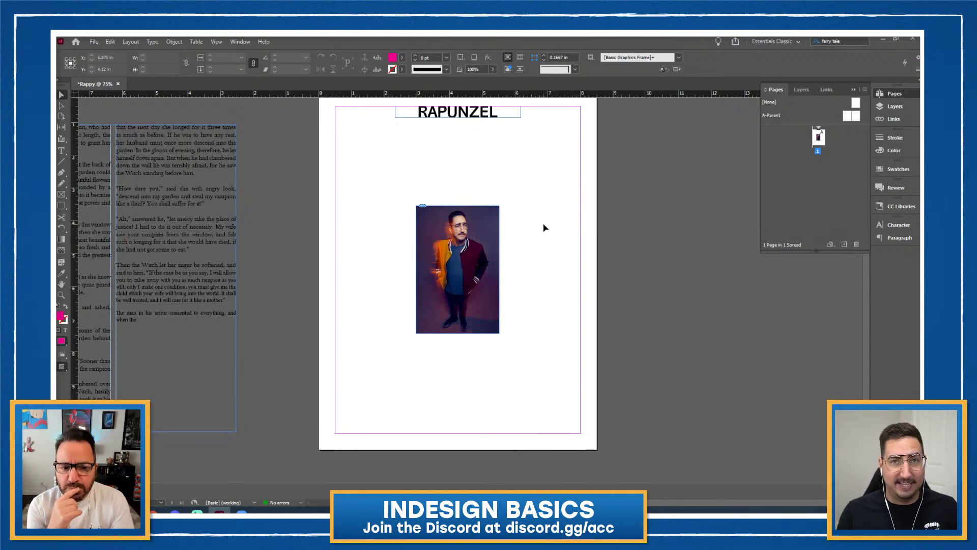
scroll(513, 190, "up", 1)
scroll(513, 189, "right", 1)
left_click_drag(447, 176, 444, 142)
left_click(415, 194)
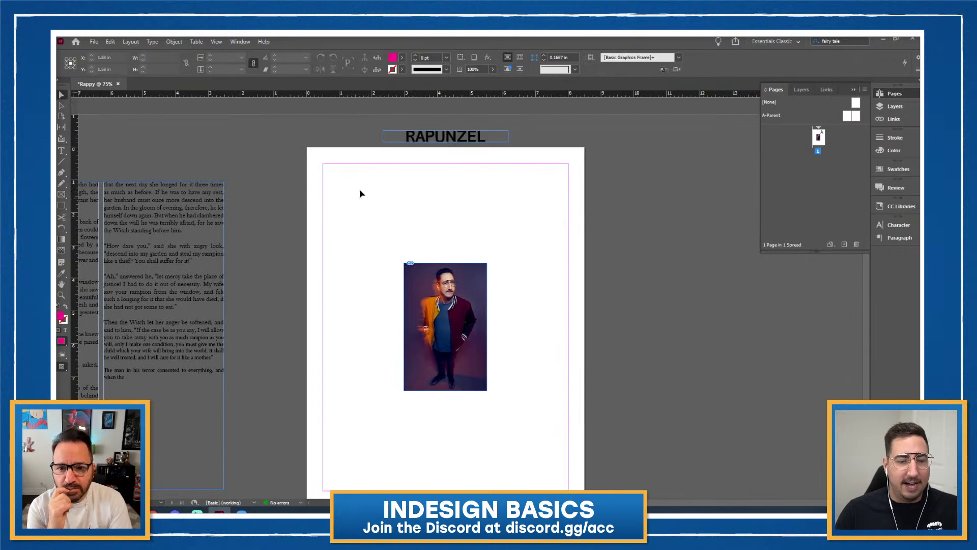
Switch to the Rapunzel document in Google Docs and download it as a Microsoft Word (.docx) file.
left_click(219, 466)
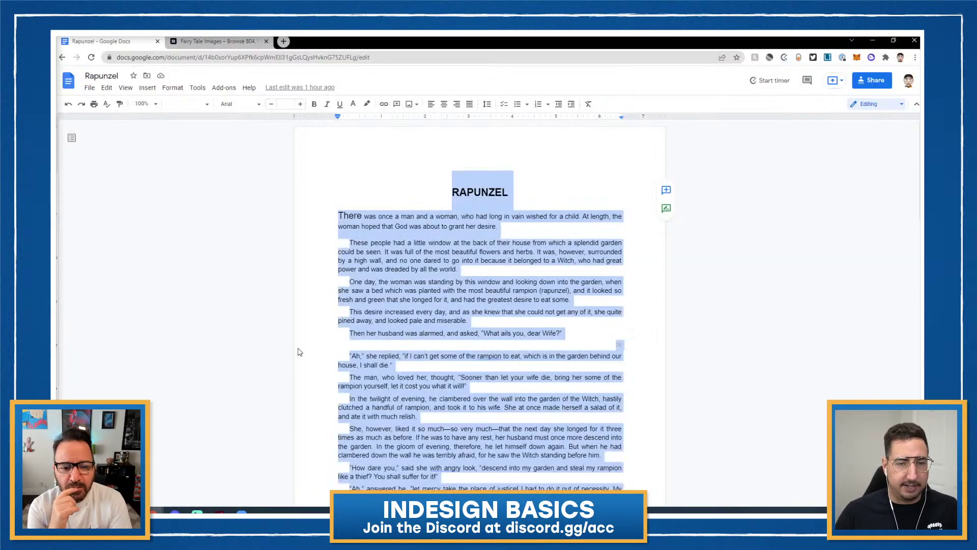
left_click(530, 250)
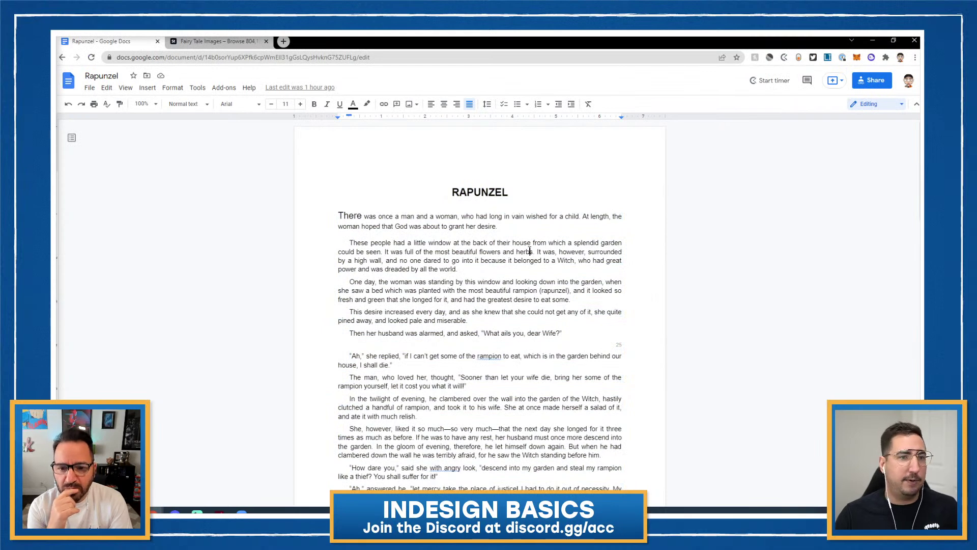
left_click(106, 87)
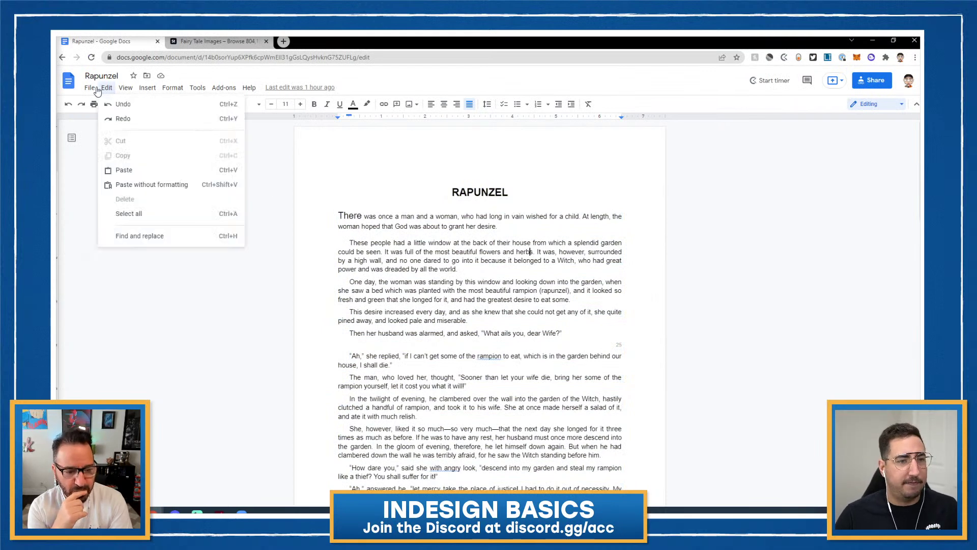
mouse_move(90, 87)
mouse_move(131, 193)
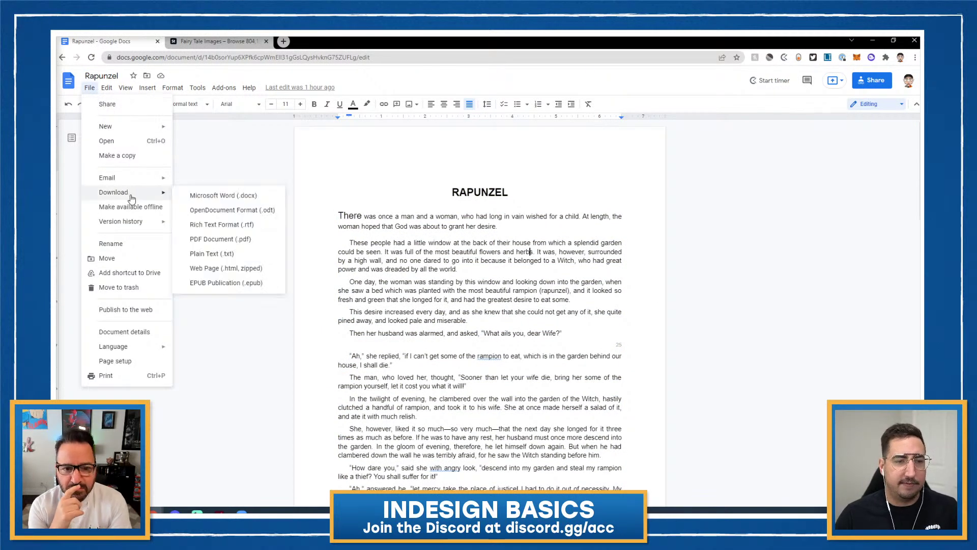
left_click(232, 197)
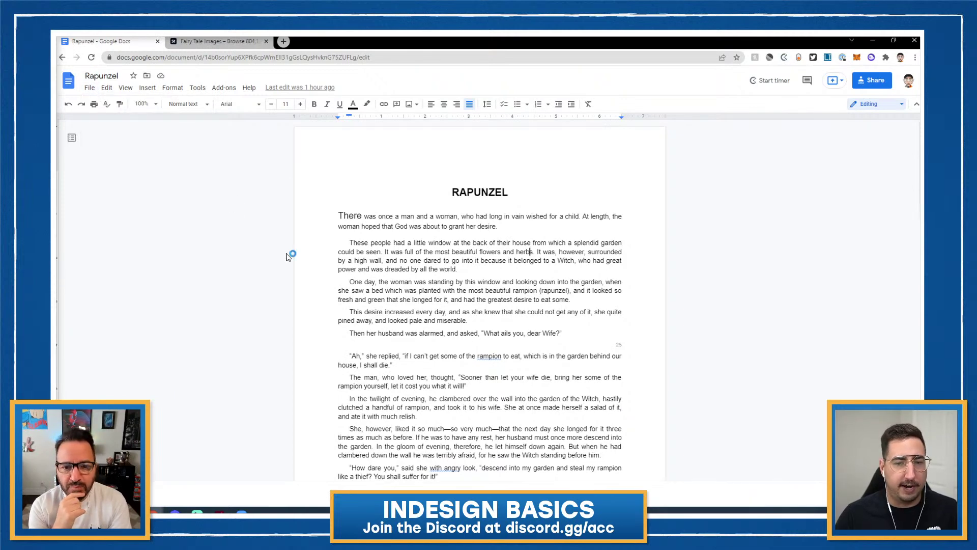
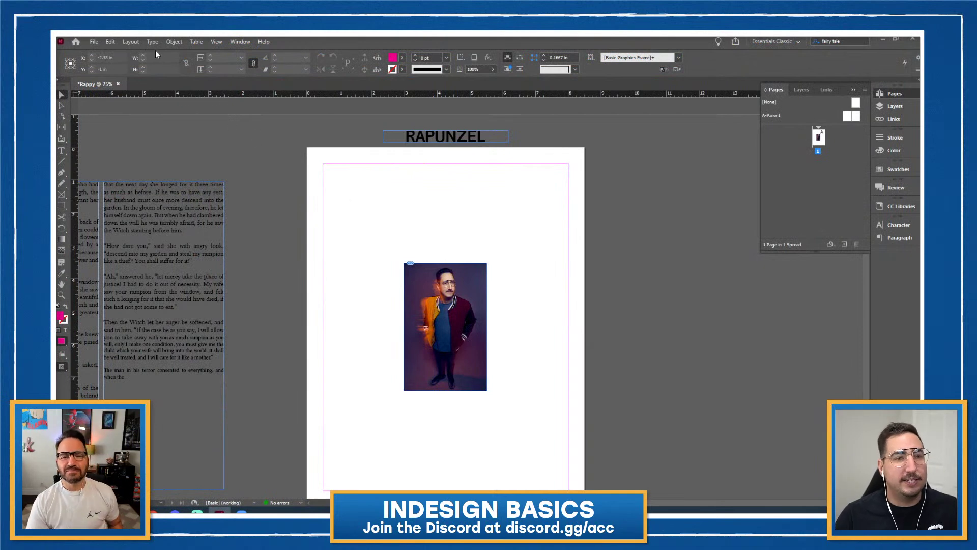
Place Rapunzel.docx from the Downloads folder on page 1 in InDesign, starting at the upper-left margin corner.
left_click(94, 42)
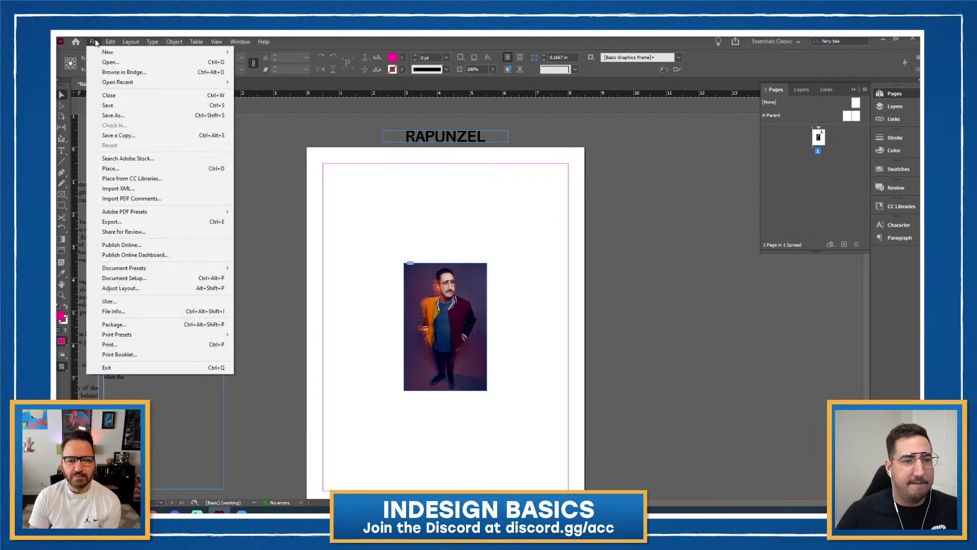
left_click(122, 170)
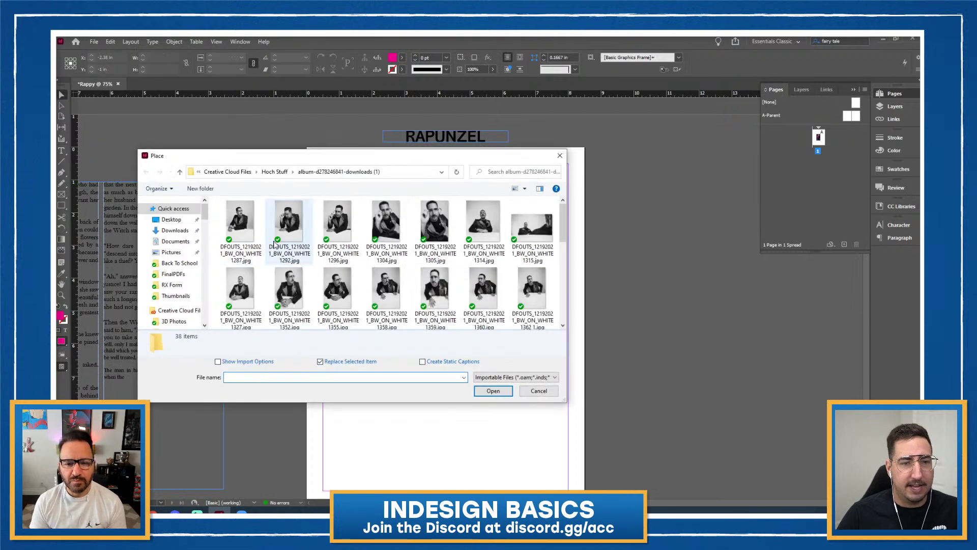
left_click(176, 230)
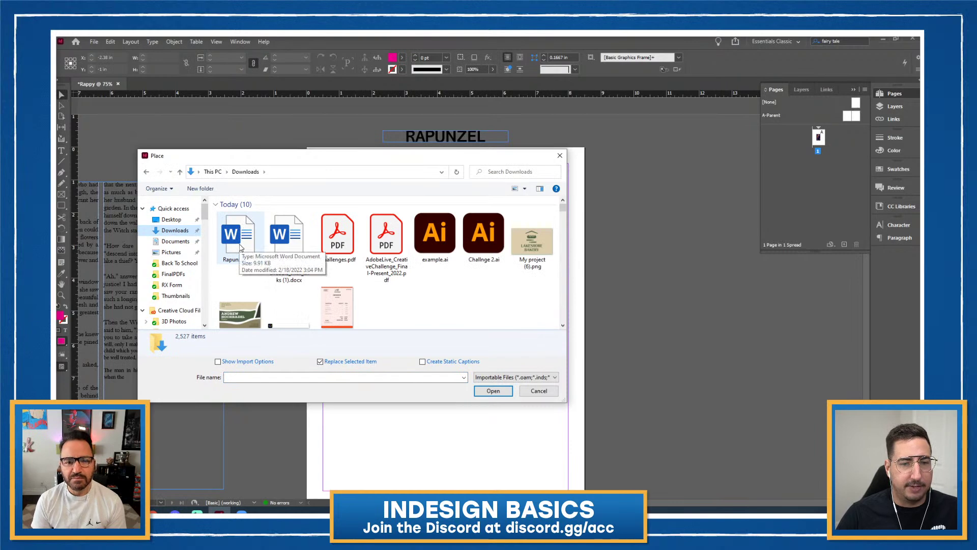
left_click(240, 247)
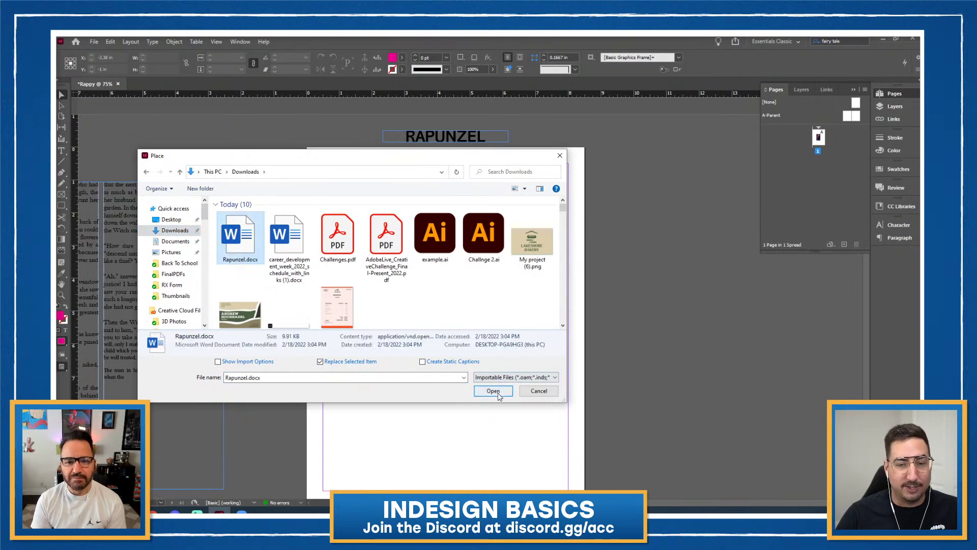
left_click(494, 391)
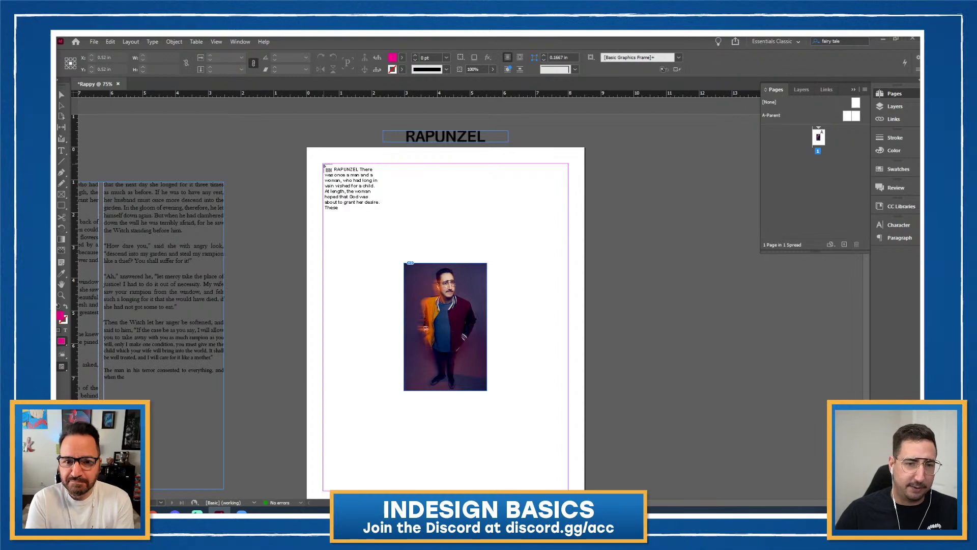
left_click(324, 165)
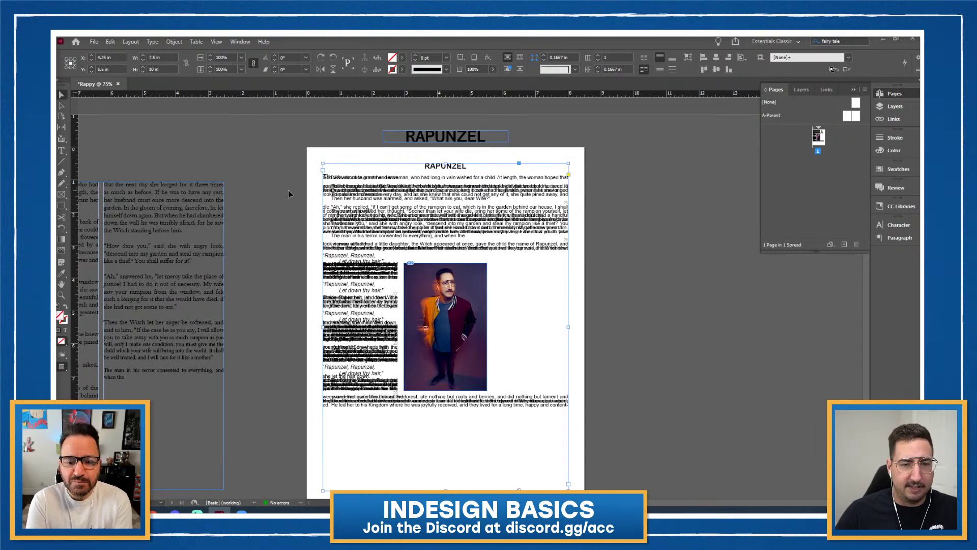
scroll(288, 190, "down", 2)
scroll(289, 191, "up", 2)
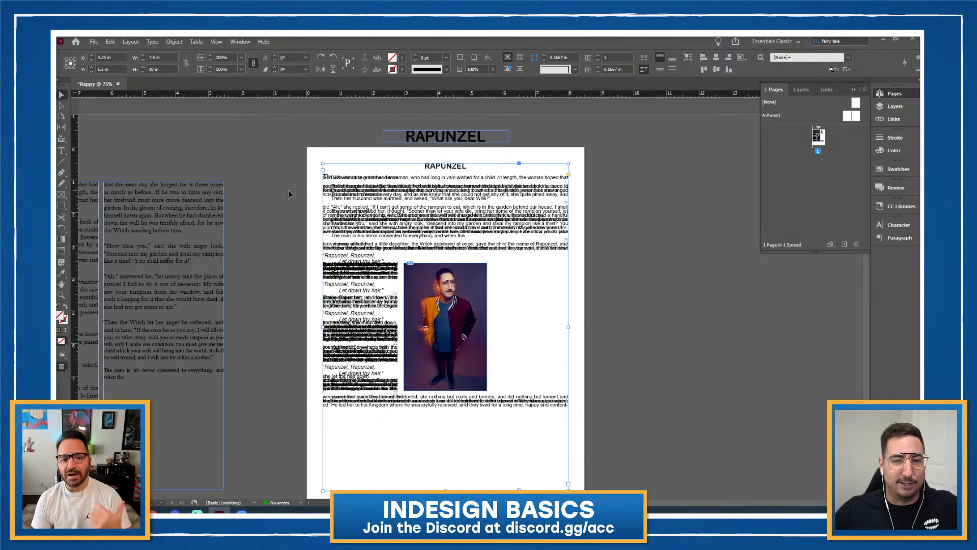
Undo the text placement and try placing the loaded story again from page 1's upper-left margin corner.
key("ctrl+z")
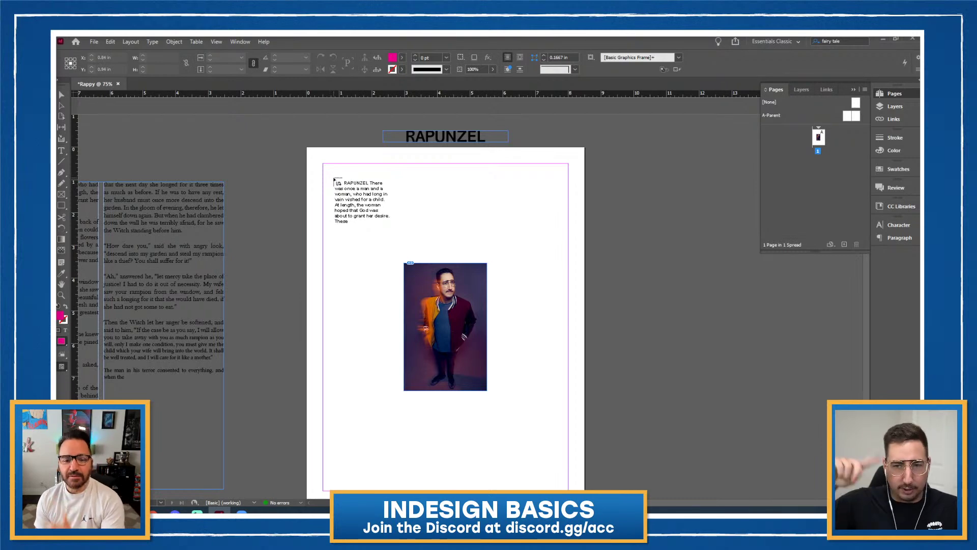
key("alt")
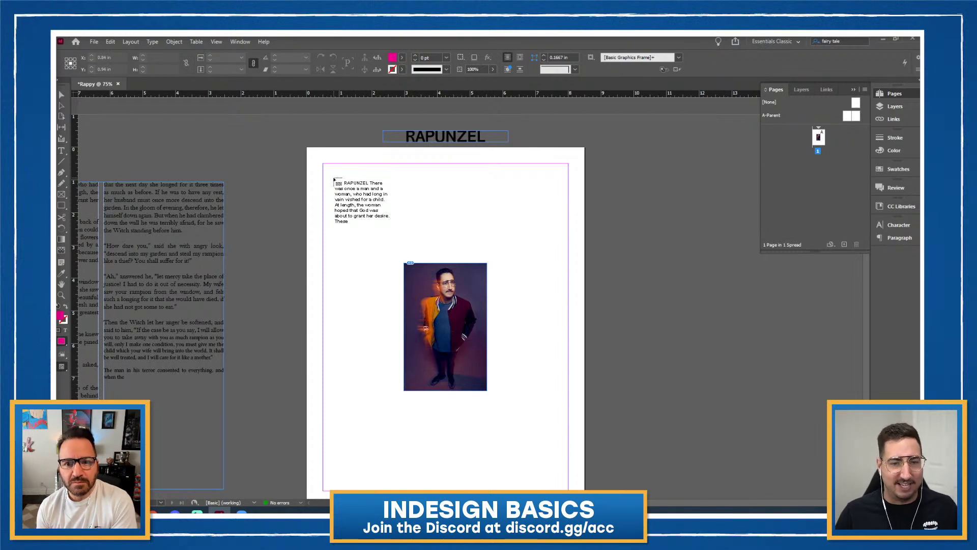
left_click_drag(334, 180, 324, 166)
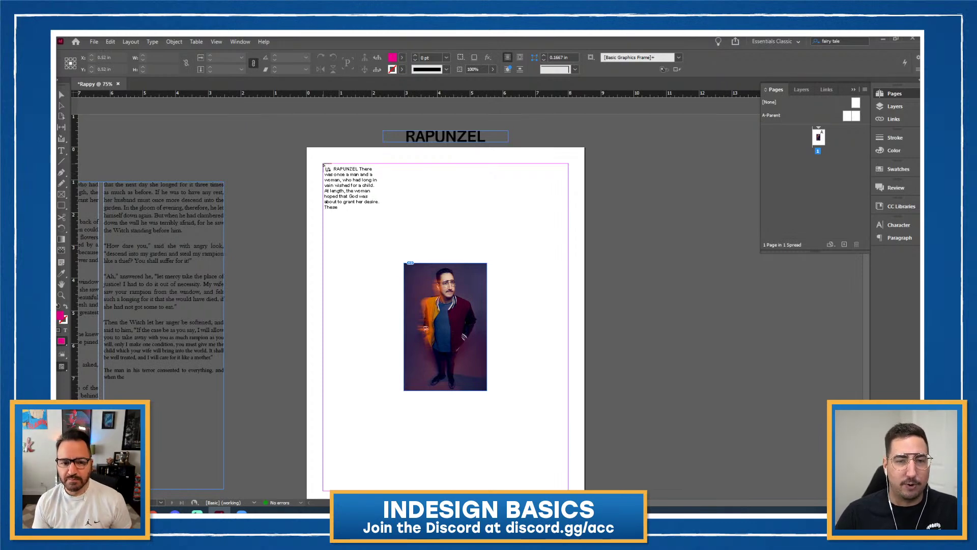
left_click(324, 165)
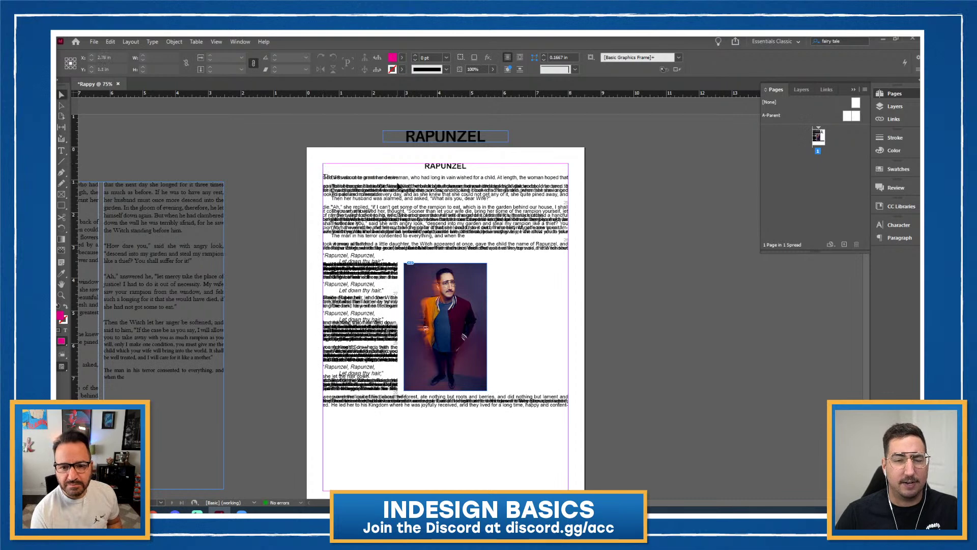
Bring up the character settings for the placed story frame, and delete that frame from page 1.
left_click(365, 181)
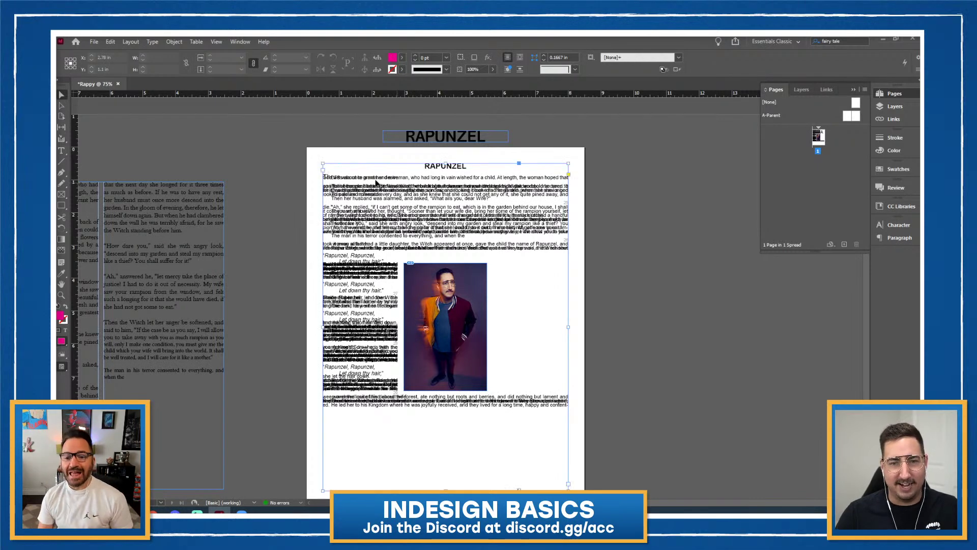
key("ctrl+t")
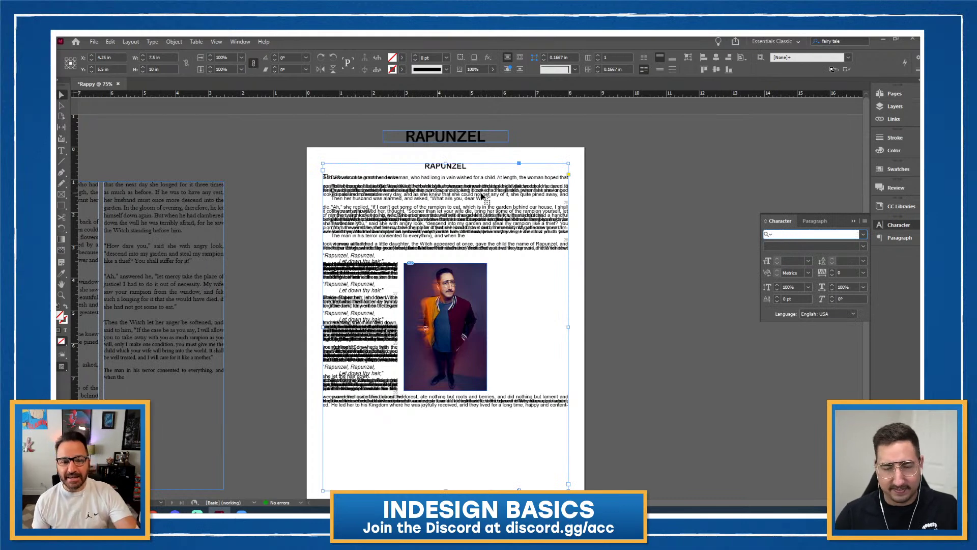
key("Delete")
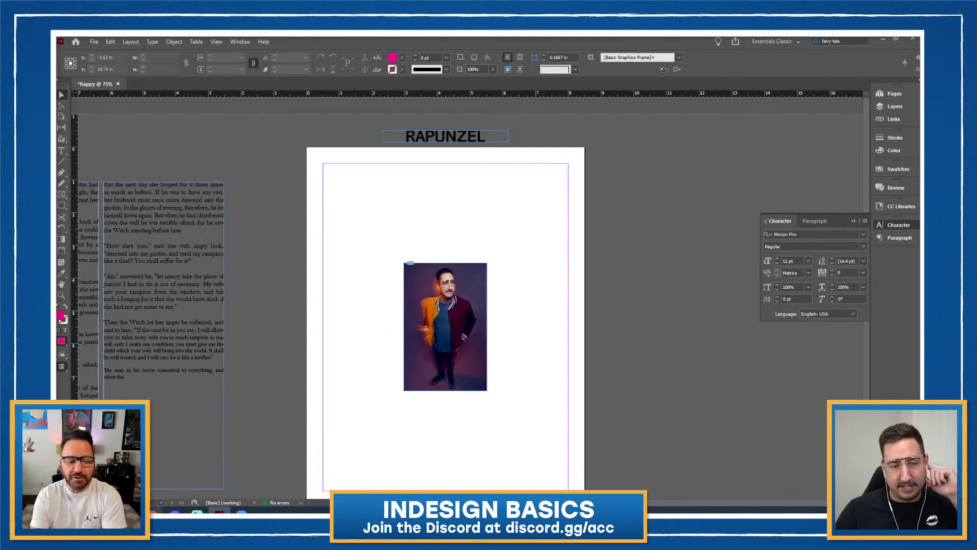
Switch back to Google Docs and format the entire Rapunzel document as Normal text at font size 12.
mouse_move(175, 511)
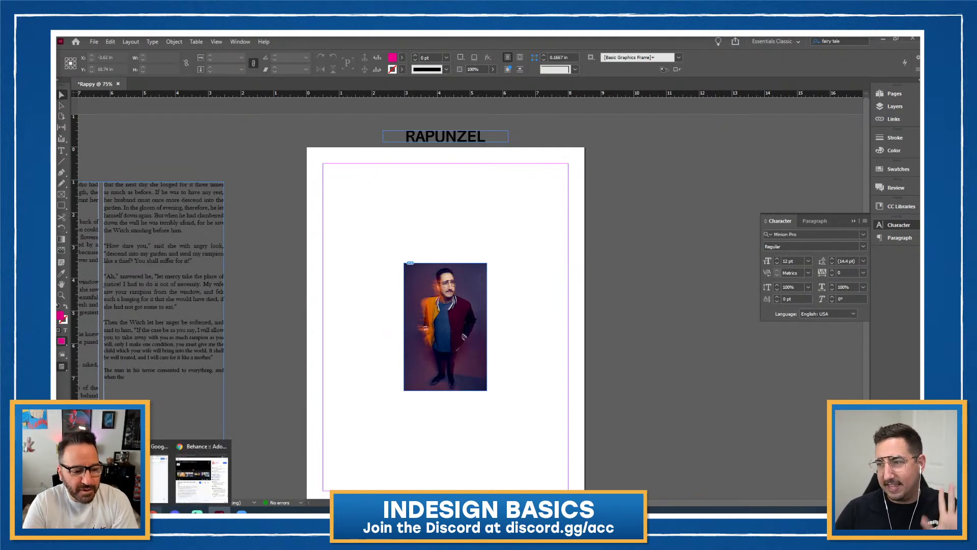
left_click(160, 471)
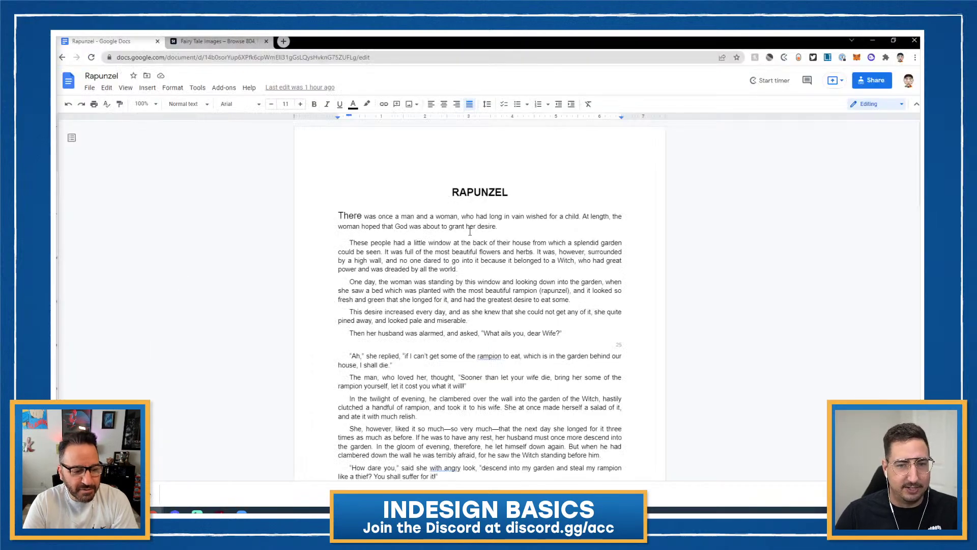
key("ctrl+a")
left_click(285, 104)
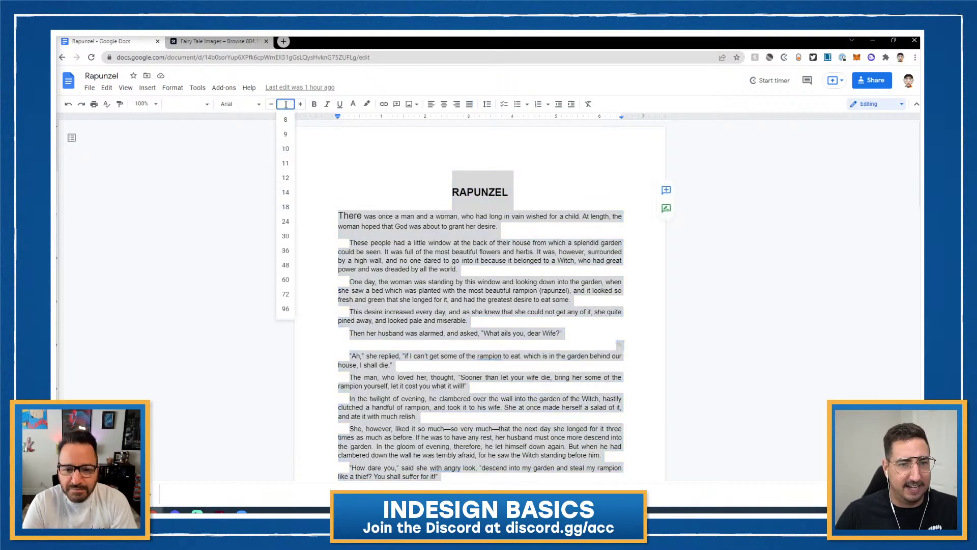
left_click(286, 163)
left_click(188, 104)
left_click(204, 124)
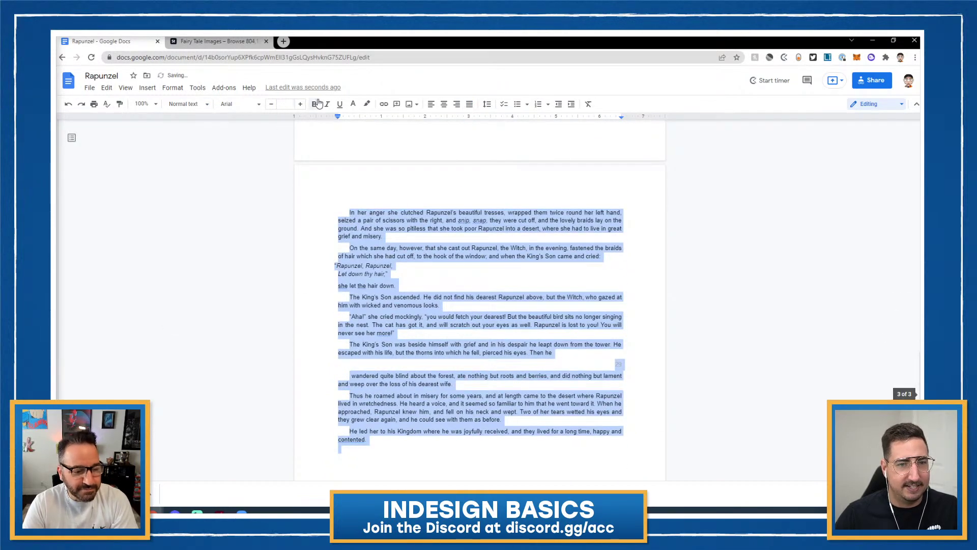
left_click(299, 105)
left_click(285, 104)
left_click(288, 176)
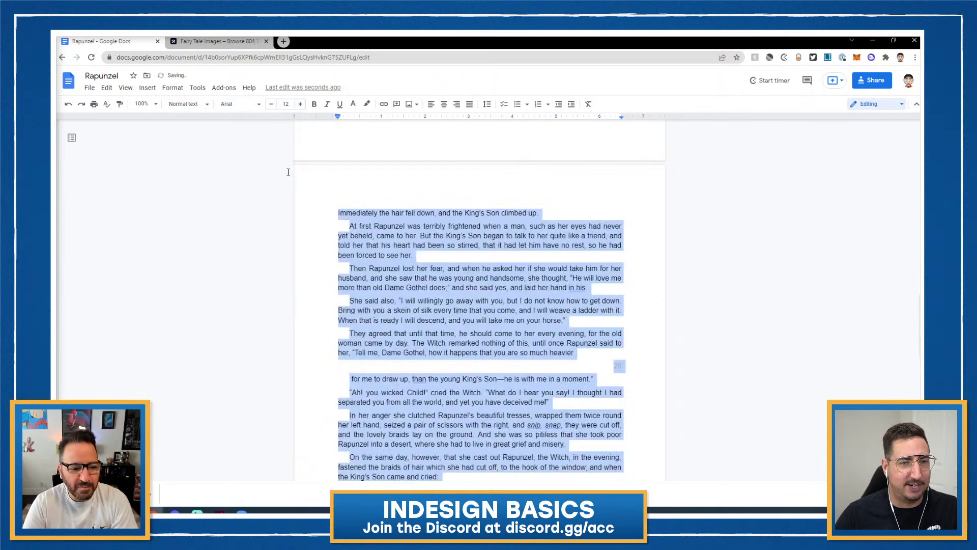
Download the reformatted Rapunzel document as Microsoft Word (.docx) and switch back to InDesign.
left_click(90, 88)
mouse_move(128, 192)
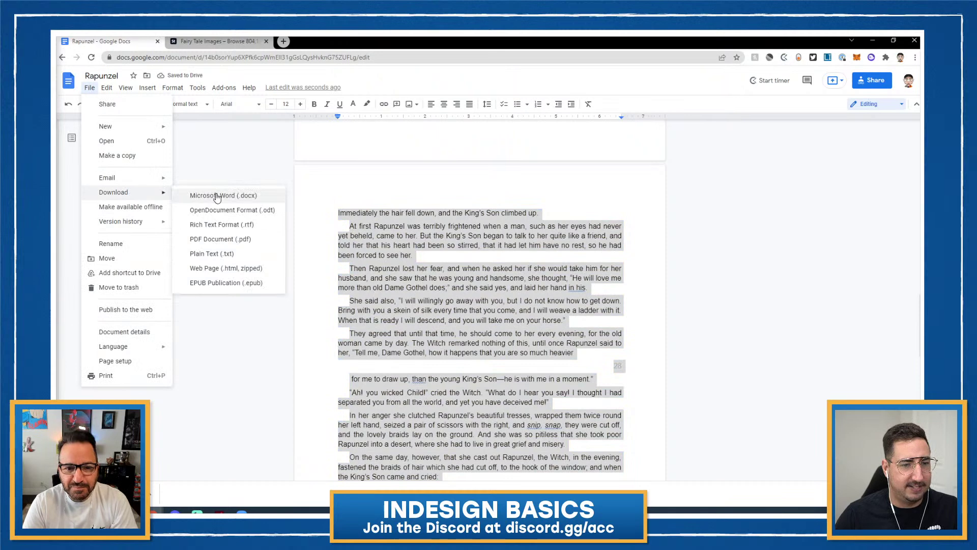
left_click(229, 199)
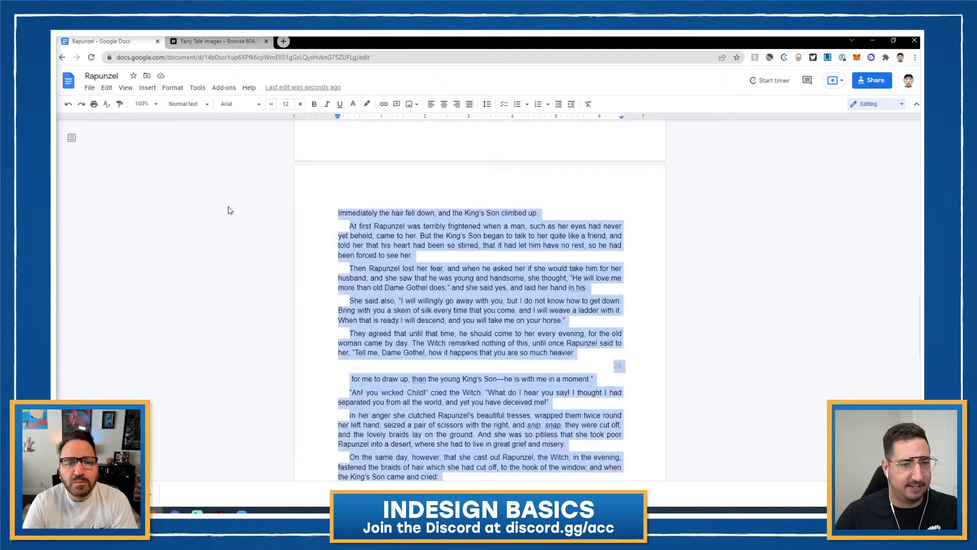
key("alt+Tab")
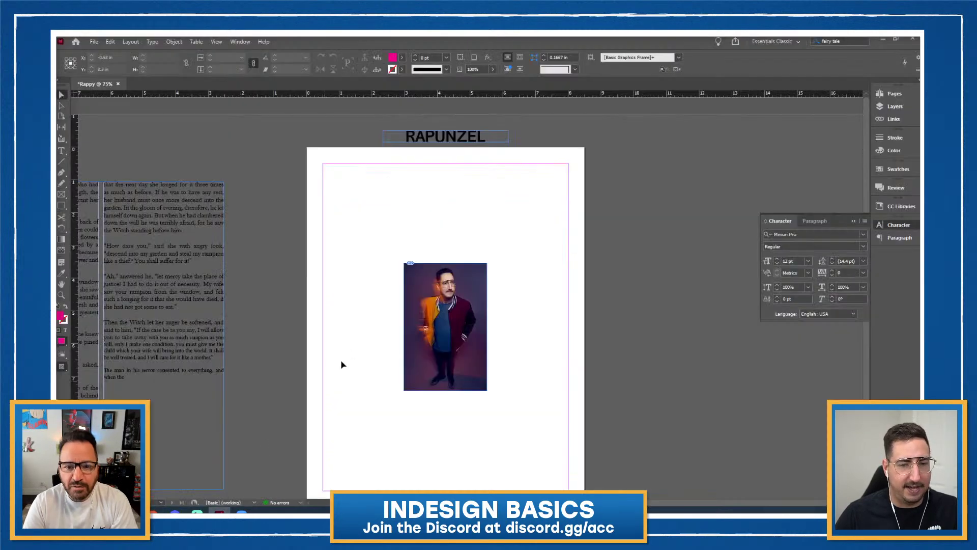
Place the reformatted Rapunzel Word document in a text frame filling page 1's margins.
left_click(394, 209)
key("ctrl+d")
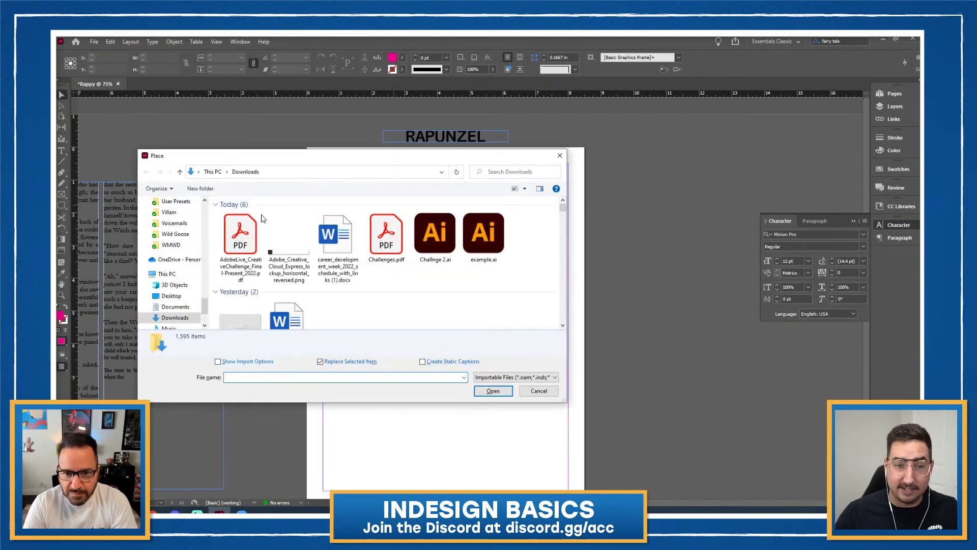
left_click(240, 237)
left_click(493, 391)
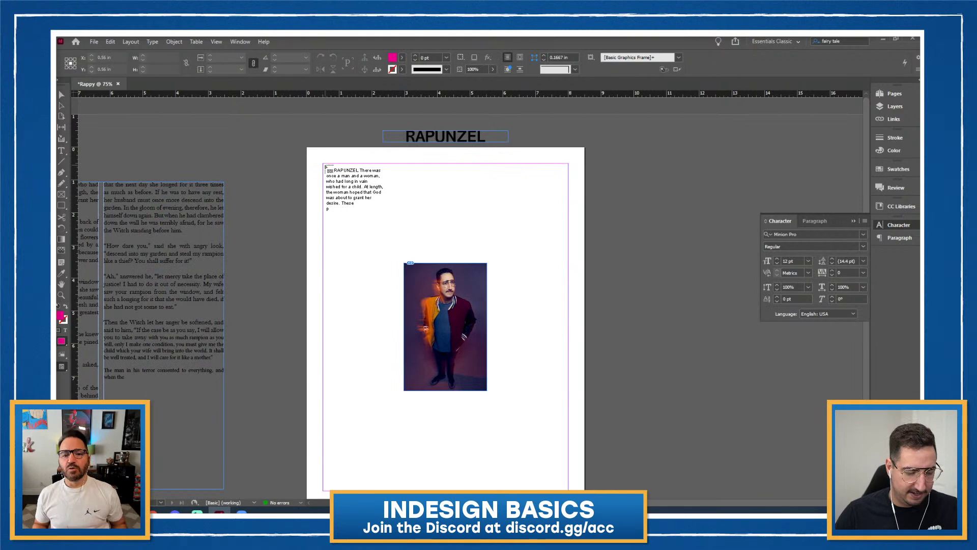
left_click_drag(324, 167, 569, 489)
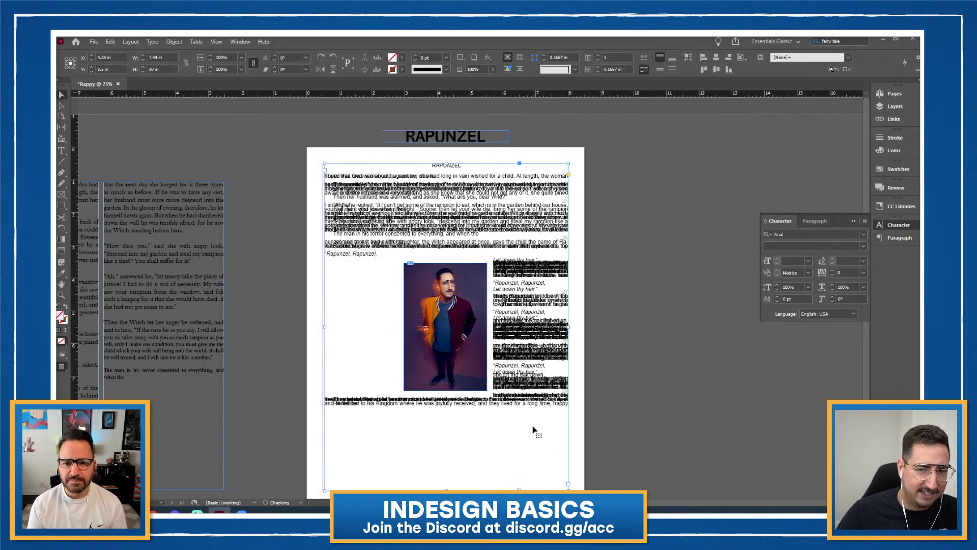
Highlight a passage of the placed story to check it, and delete the story frame from page 1.
double_click(496, 209)
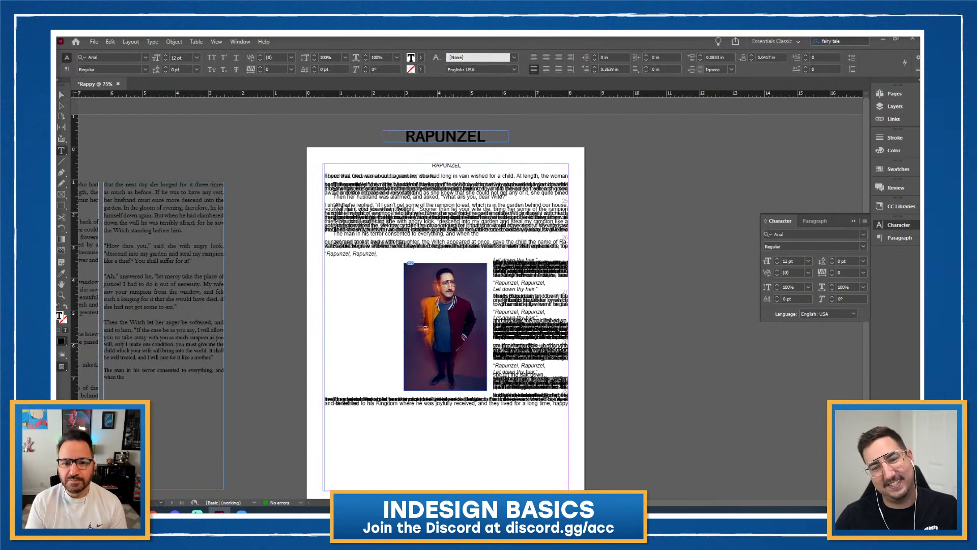
left_click_drag(326, 219, 546, 366)
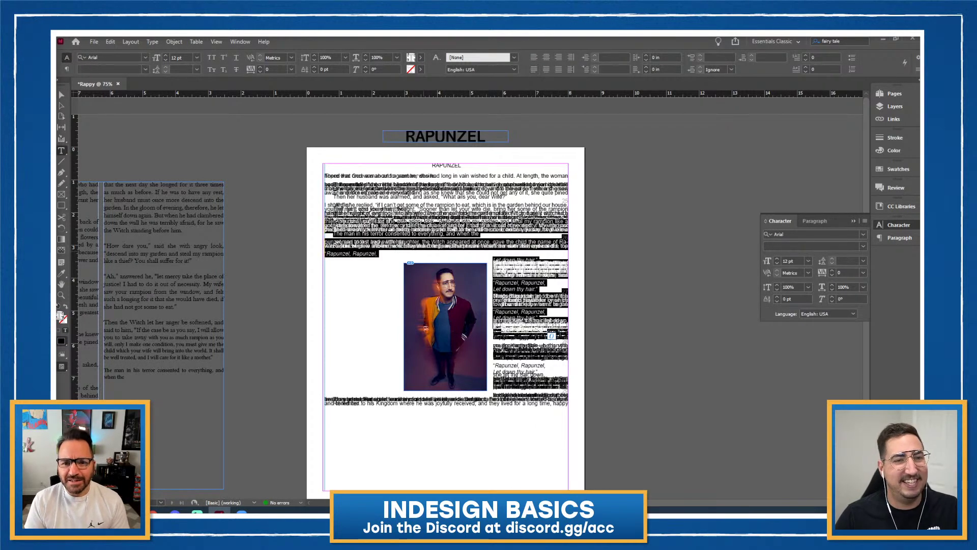
key("Escape")
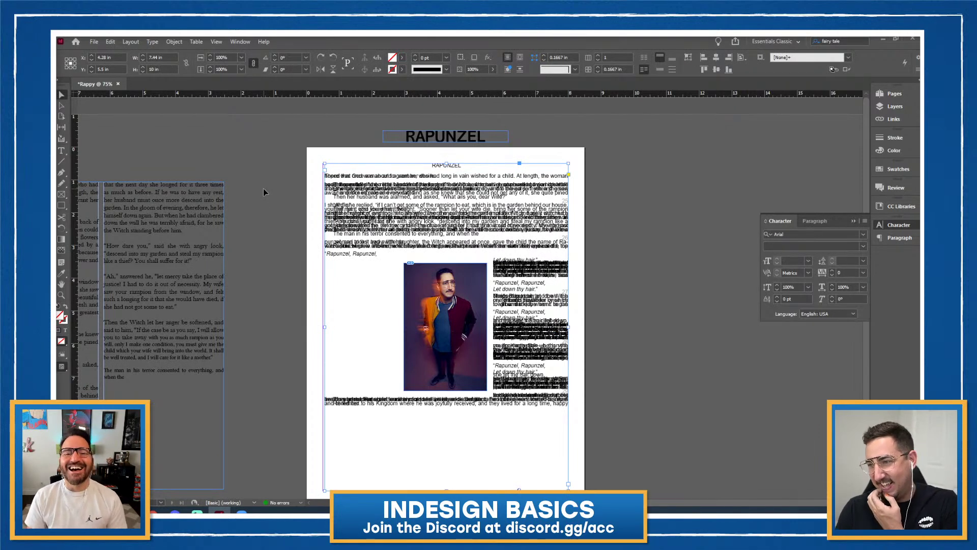
key("Delete")
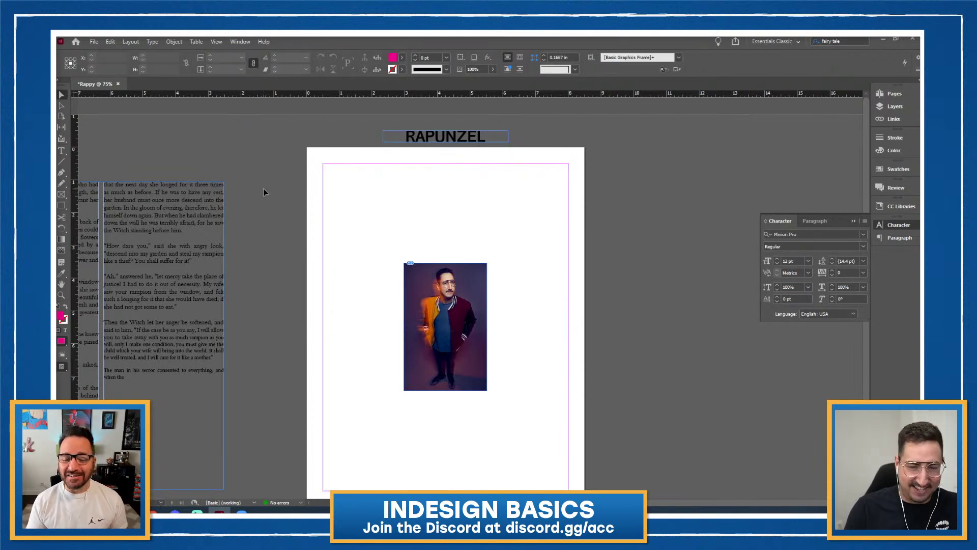
Create a new document from the default preset with its units set to inches.
key("ctrl+n")
left_click(682, 196)
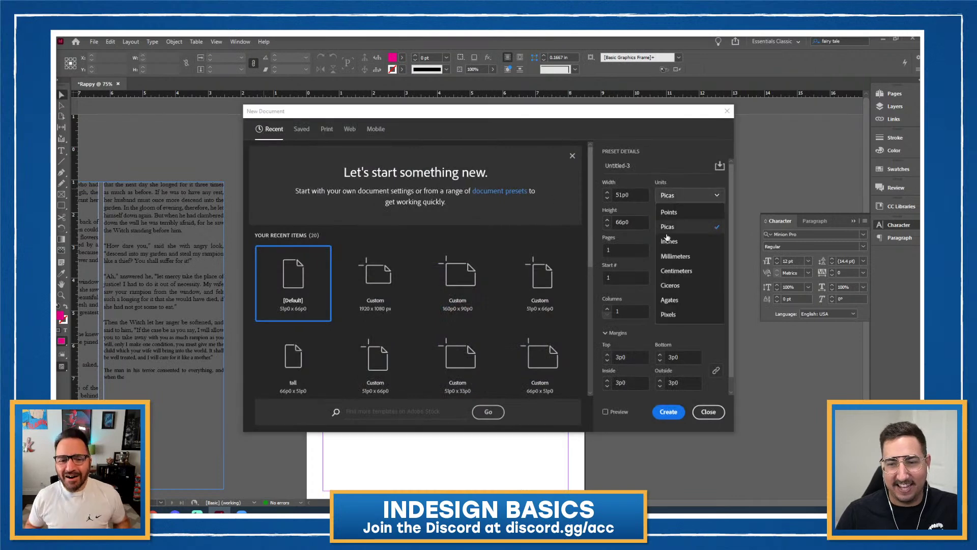
left_click(669, 241)
left_click(669, 411)
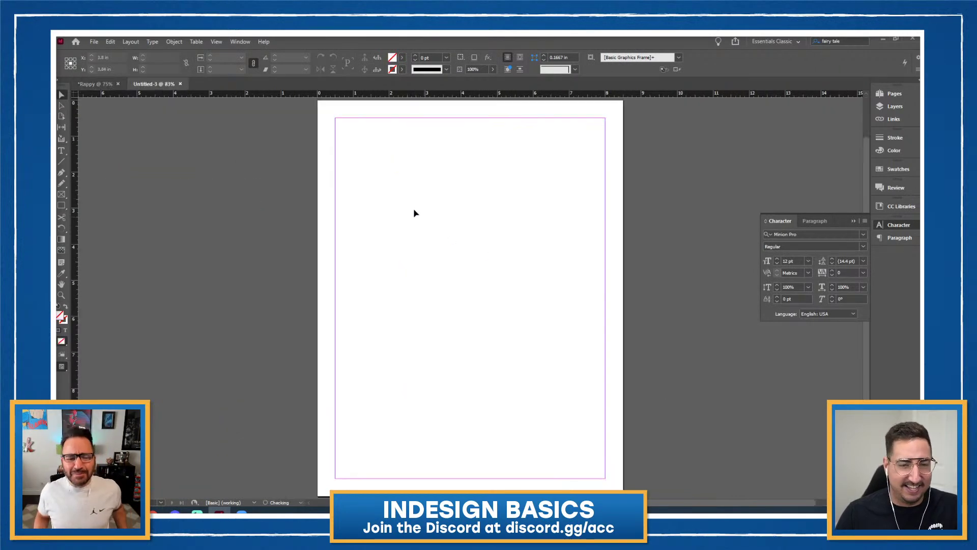
Place Rapunzel (1).docx from Downloads at the upper-left margin corner of the new document's page.
key("ctrl+d")
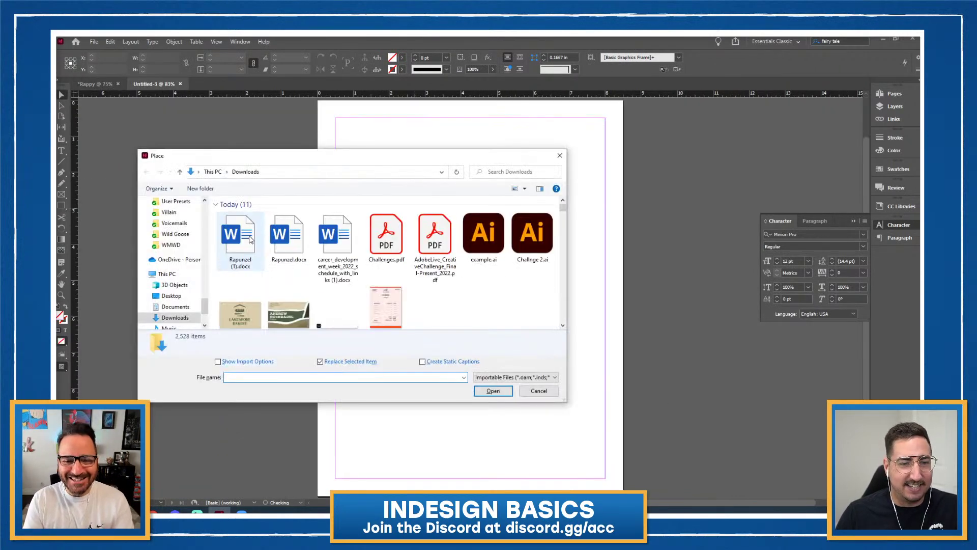
left_click(493, 391)
left_click(339, 125)
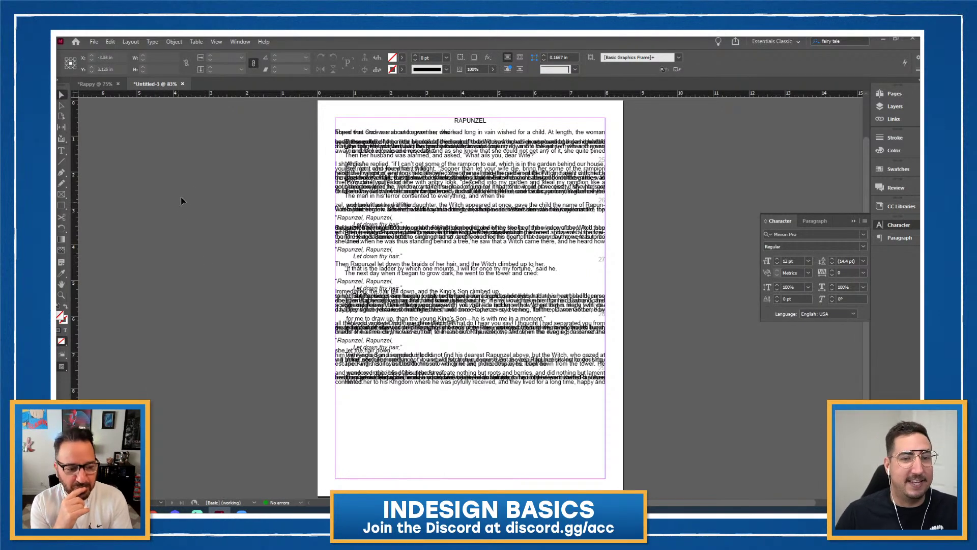
Return to the Rappy document and undo the recent changes back to the RAPUNZEL title and two-column story on page 1.
left_click(107, 85)
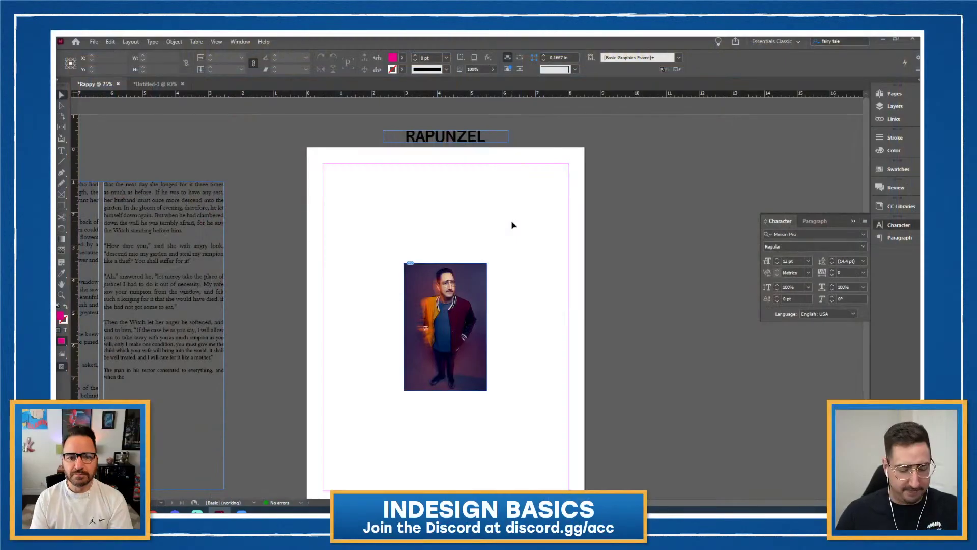
key("ctrl+z")
key("ctrl+z")
key("ctrl+z")
key("ctrl+z")
key("ctrl+z")
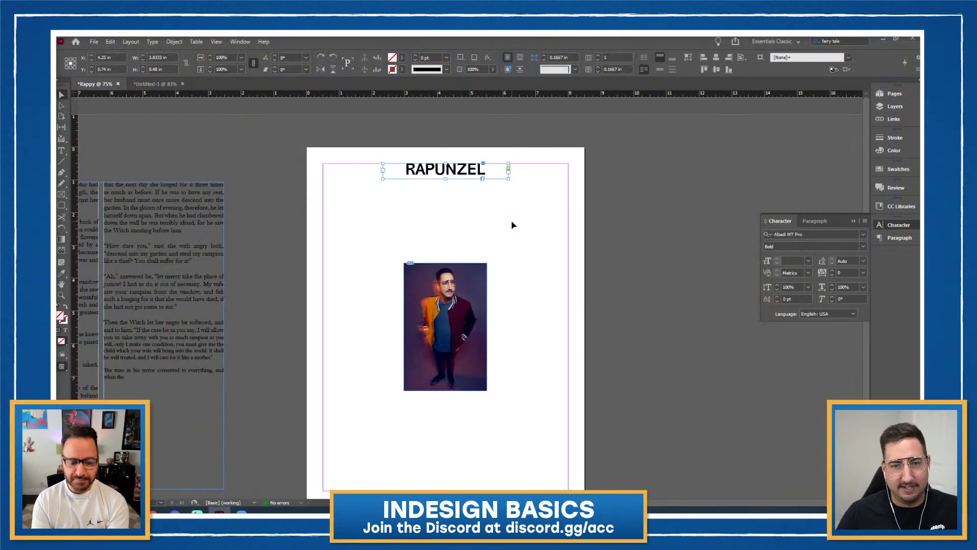
left_click(593, 231)
scroll(528, 405, "down", 2)
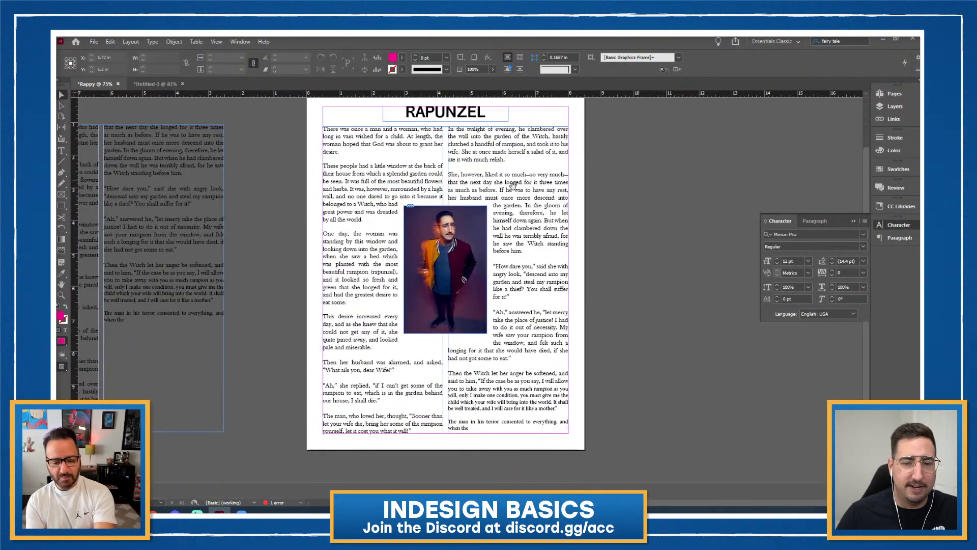
Add a second page to the document after page 1.
left_click(524, 212)
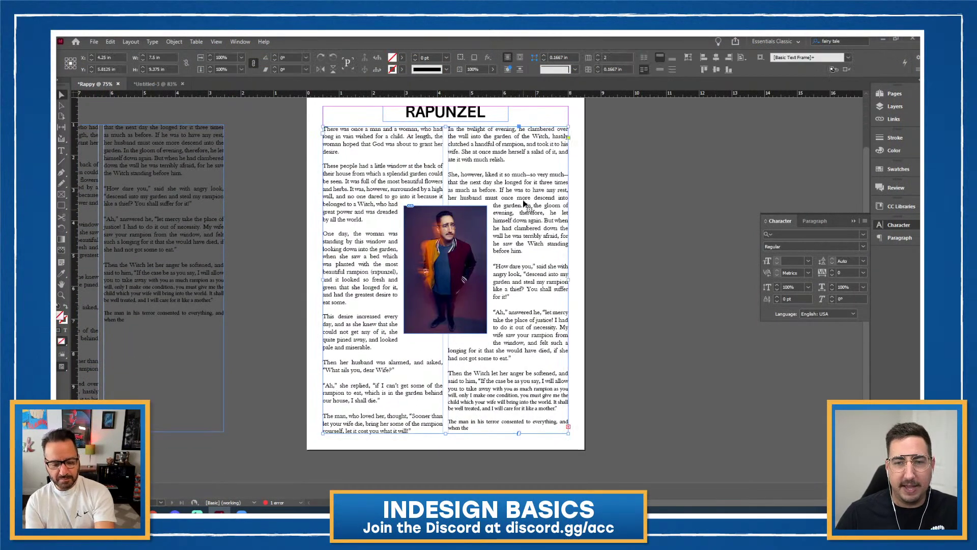
left_click(896, 93)
left_click(844, 245)
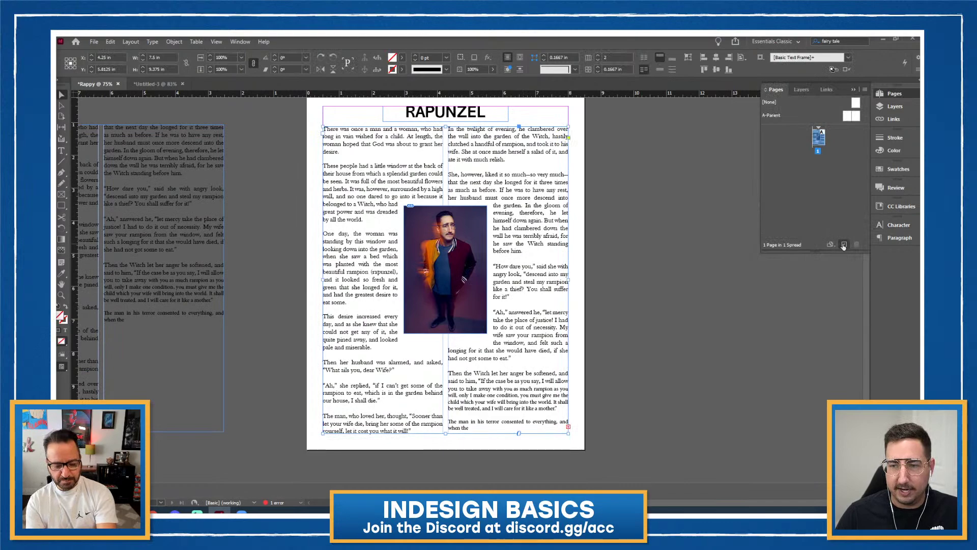
scroll(609, 223, "up", 5)
scroll(609, 223, "right", 5)
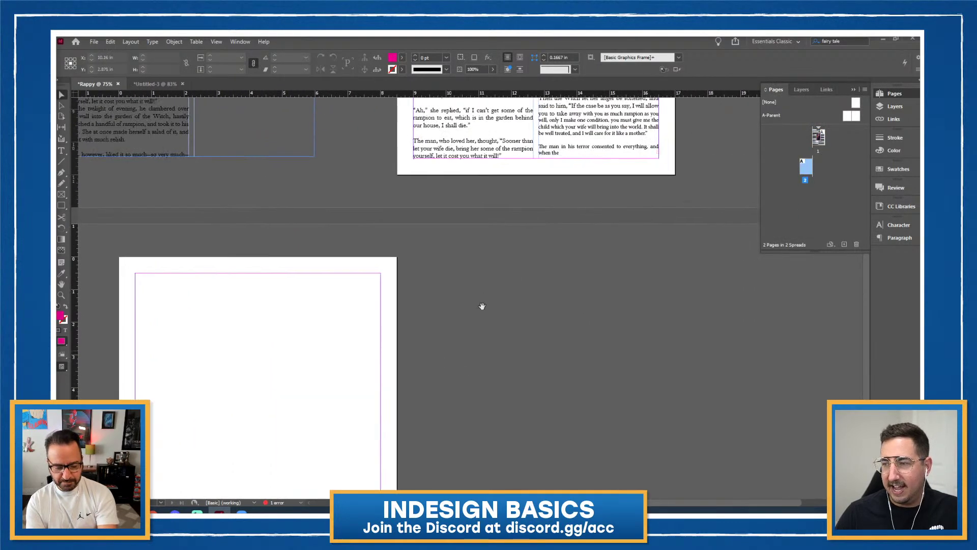
Load the overset text from page 1's story frame and autoflow it from page 2's upper-left margin corner.
left_click(588, 272)
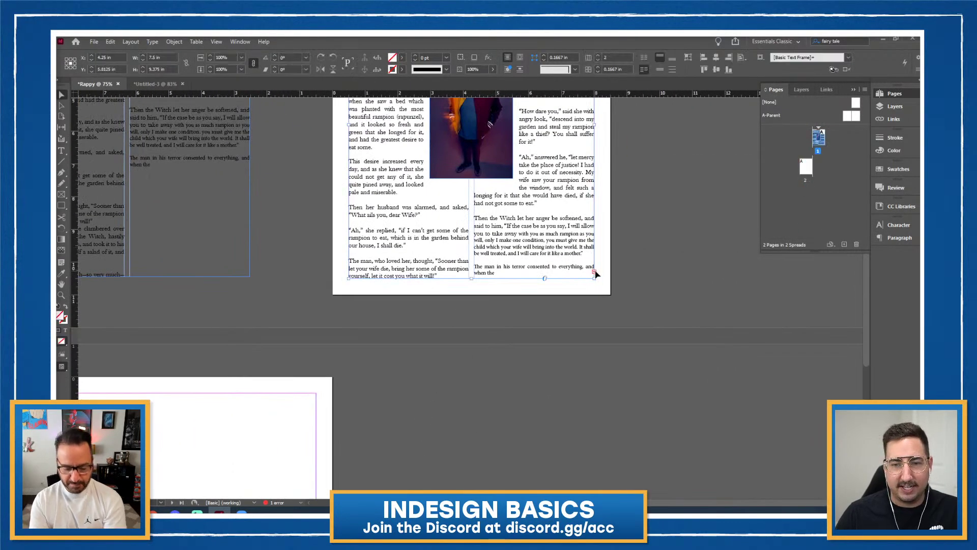
left_click(594, 272)
scroll(307, 383, "left", 1)
left_click_drag(307, 383, 492, 142)
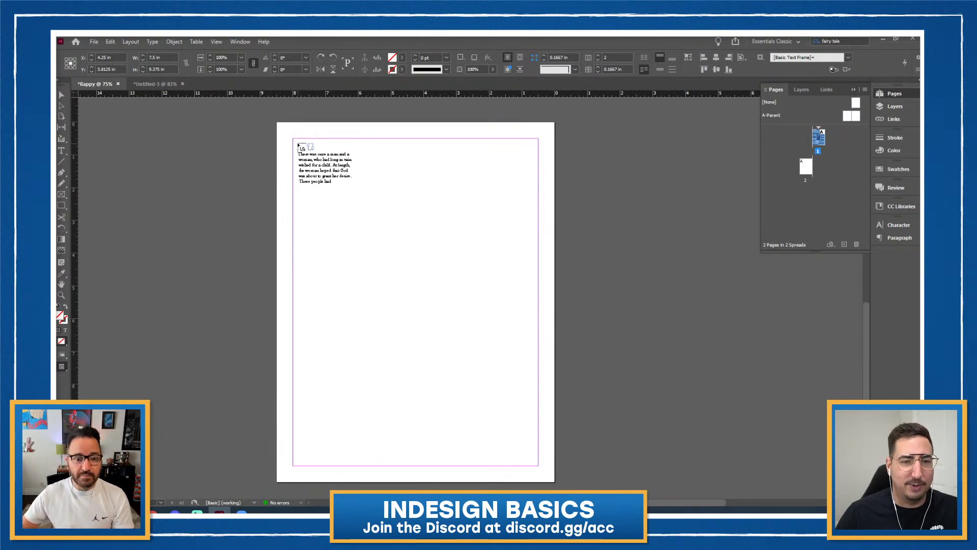
left_click_drag(604, 212, 466, 380)
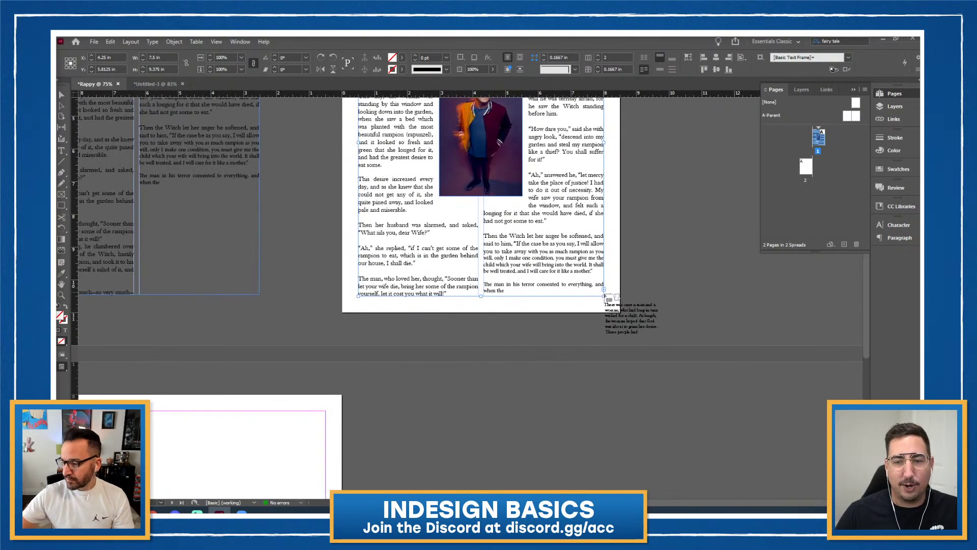
left_click_drag(349, 421, 547, 139)
left_click_drag(275, 129, 331, 172)
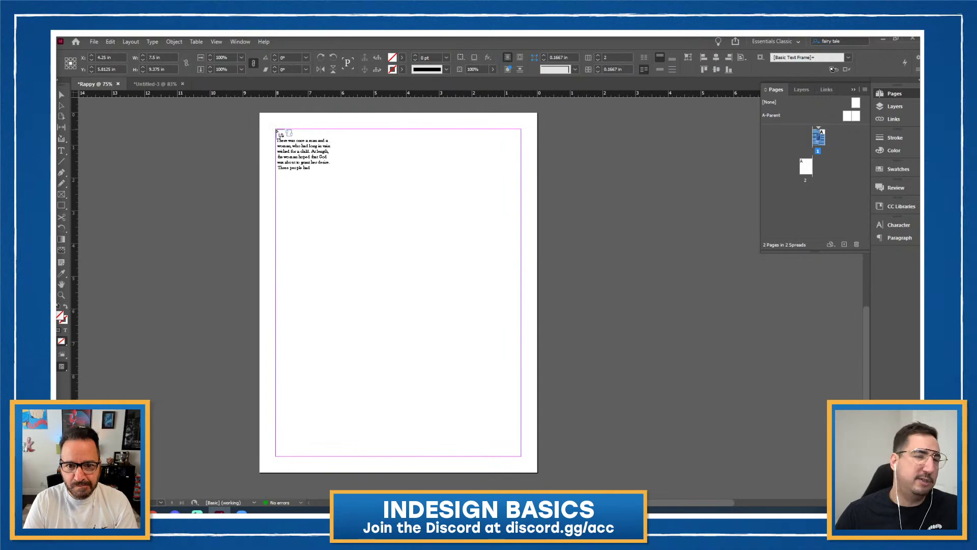
key("ctrl+z")
left_click(275, 130, "shift")
Review how the threaded story runs from page 1 through the newly filled pages.
scroll(451, 356, "down", 10)
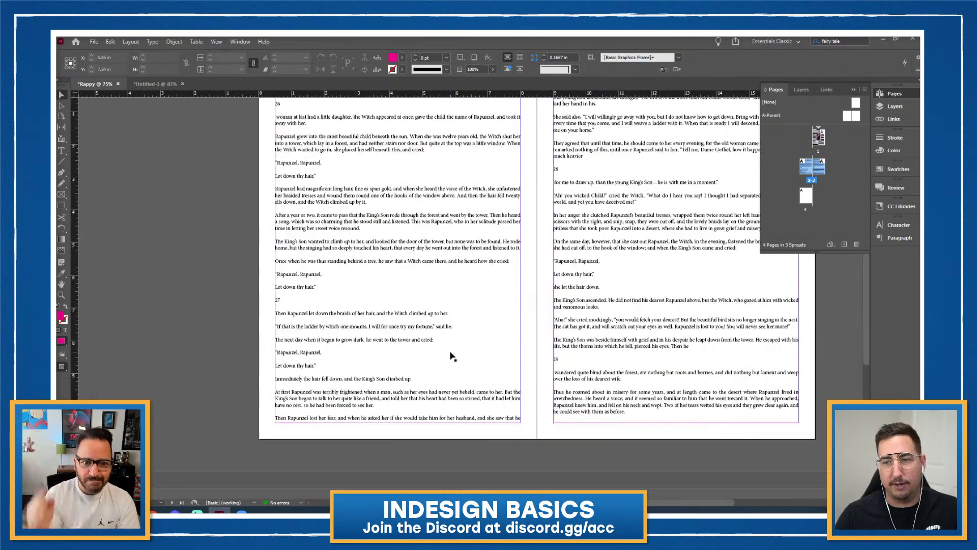
scroll(451, 356, "up", 10)
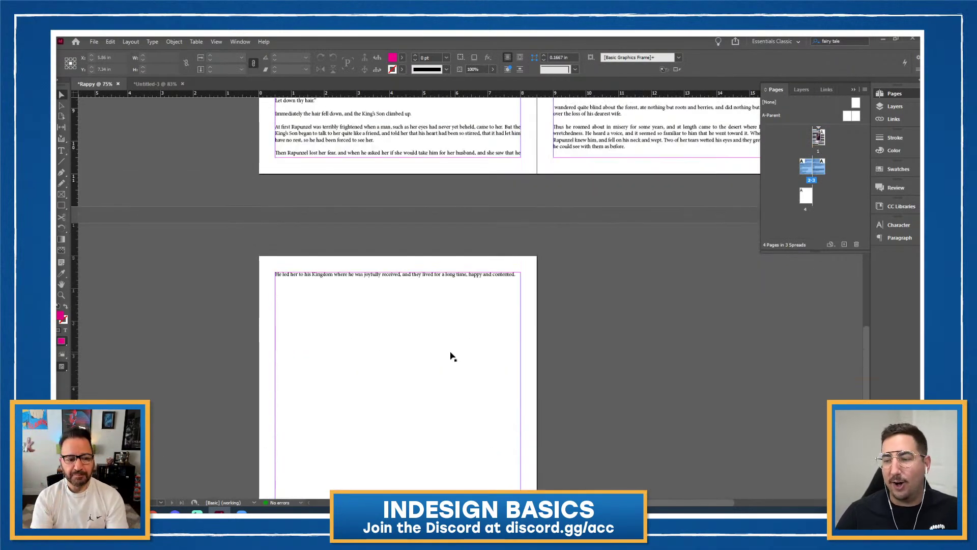
scroll(451, 356, "up", 3)
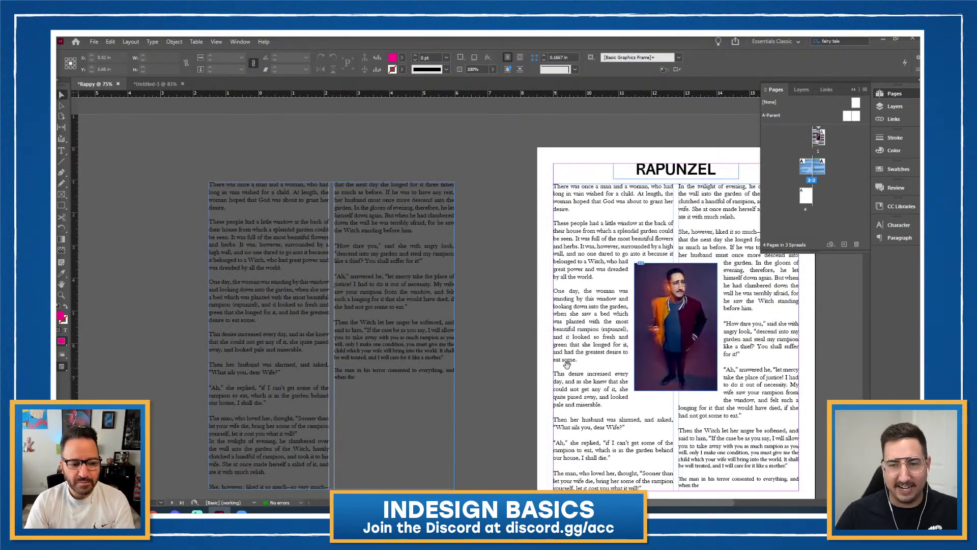
scroll(566, 365, "right", 3)
scroll(567, 365, "down", 5)
scroll(339, 421, "up", 3)
scroll(340, 421, "up", 1)
scroll(328, 410, "down", 4)
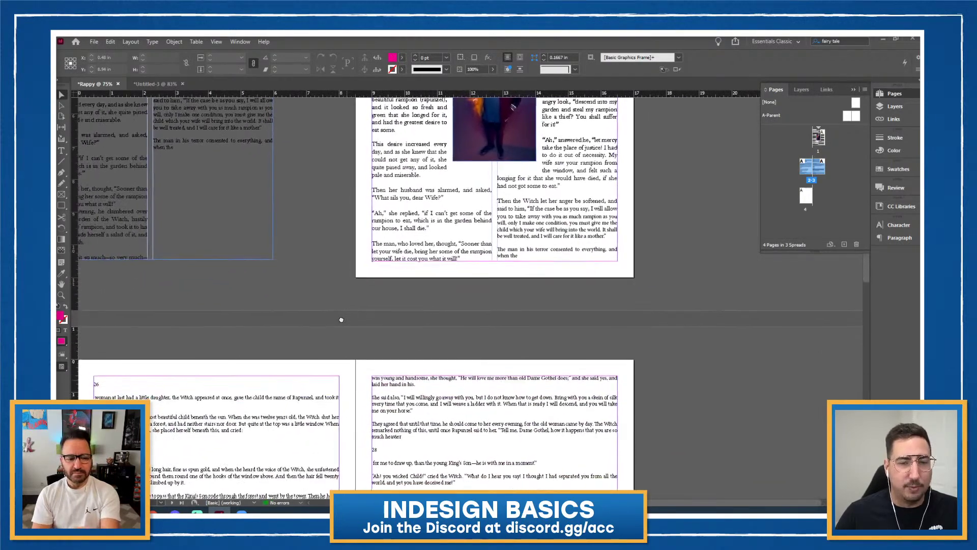
Select the entire threaded story and apply page 1's body text formatting, Baskerville Old Face at 14 pt, with the Eyedropper tool.
double_click(408, 208)
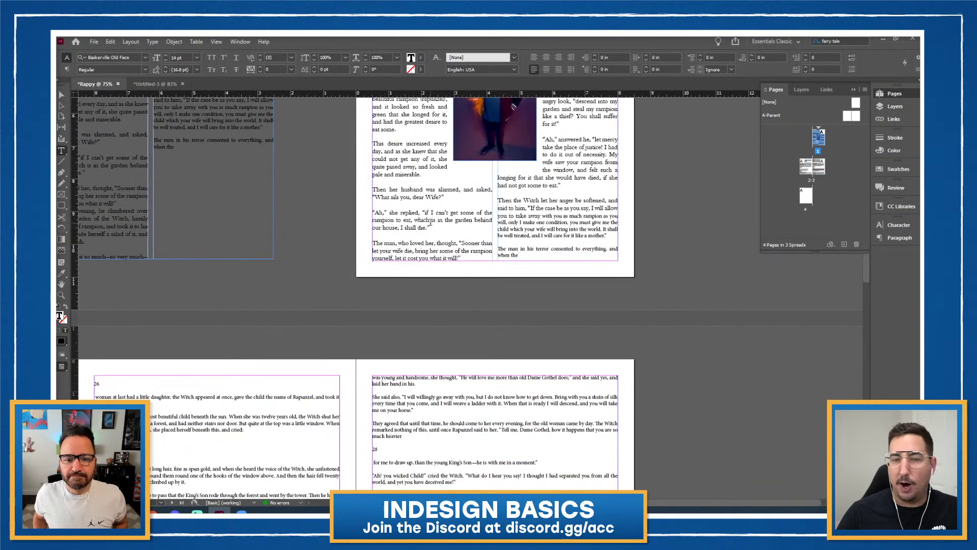
scroll(365, 319, "up", 5)
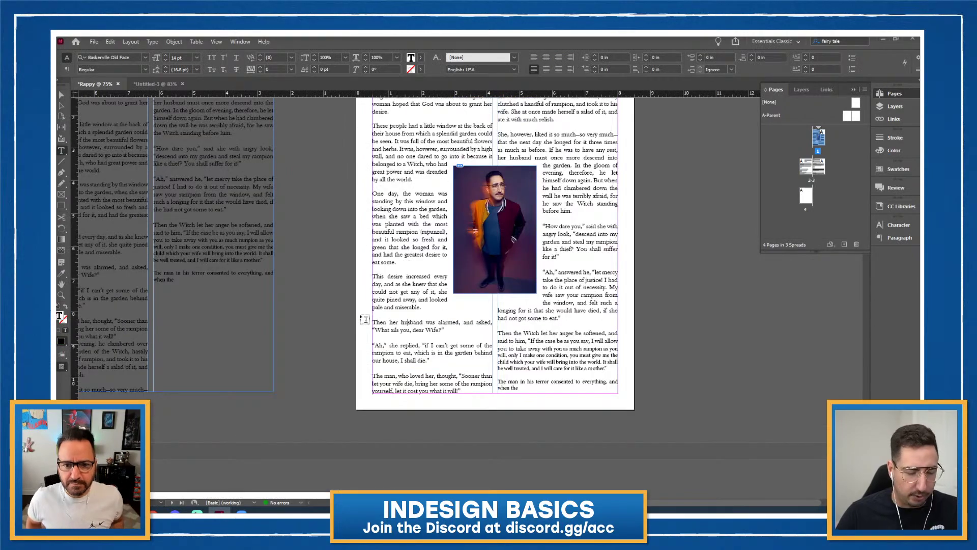
key("ctrl+a")
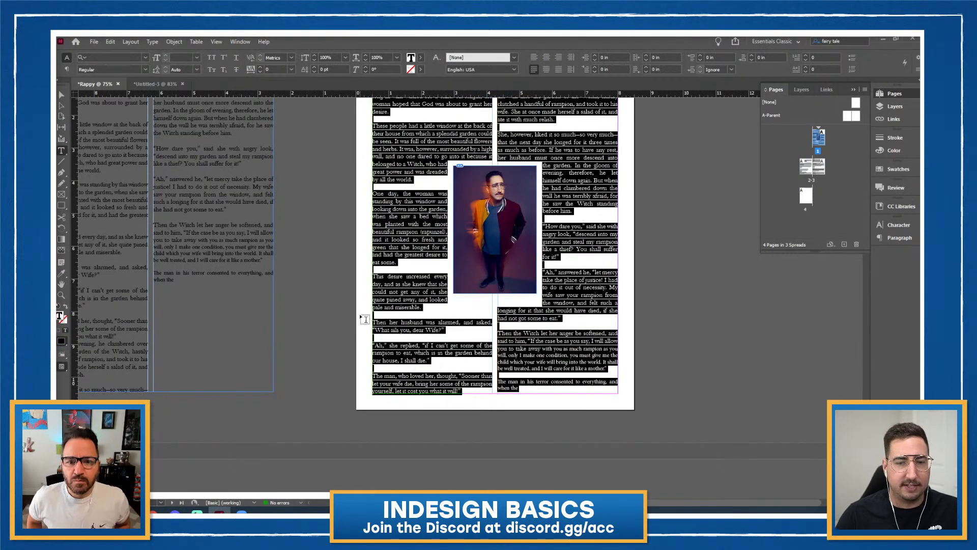
scroll(360, 318, "down", 7)
scroll(365, 318, "down", 12)
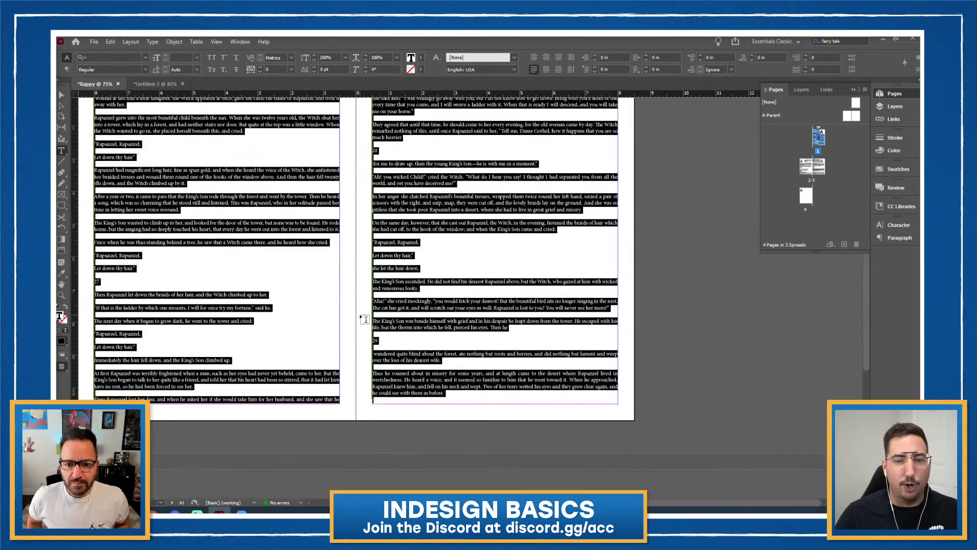
scroll(365, 318, "up", 10)
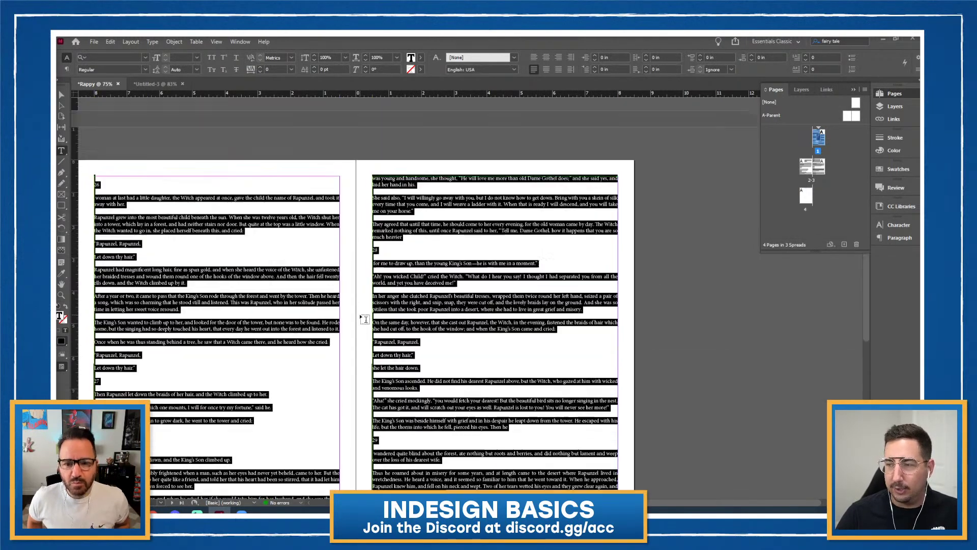
scroll(365, 318, "up", 4)
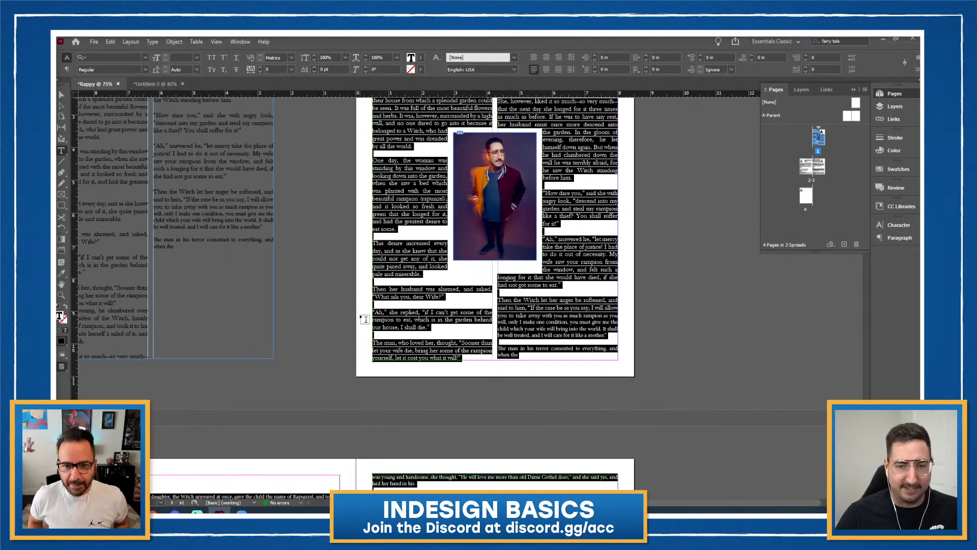
left_click(62, 274)
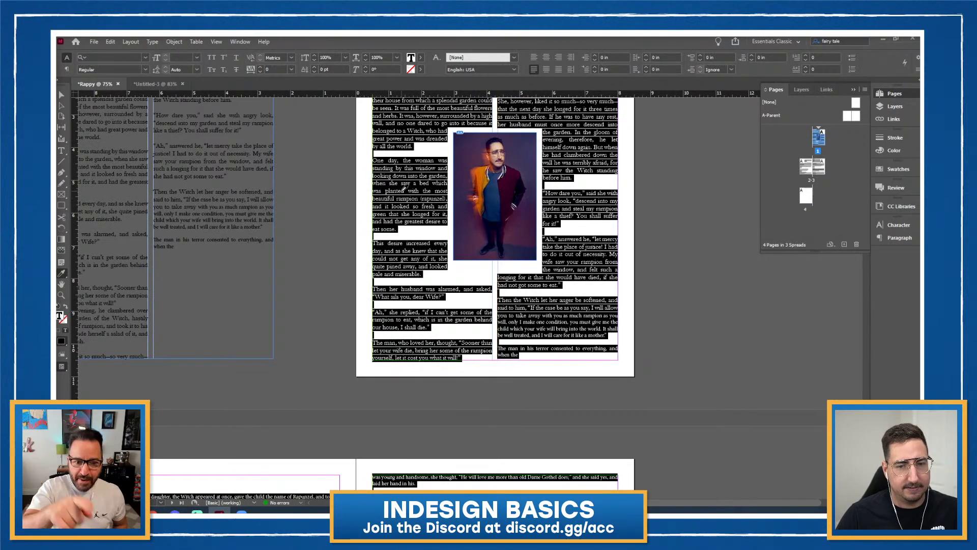
scroll(404, 187, "down", 10)
scroll(404, 188, "up", 9)
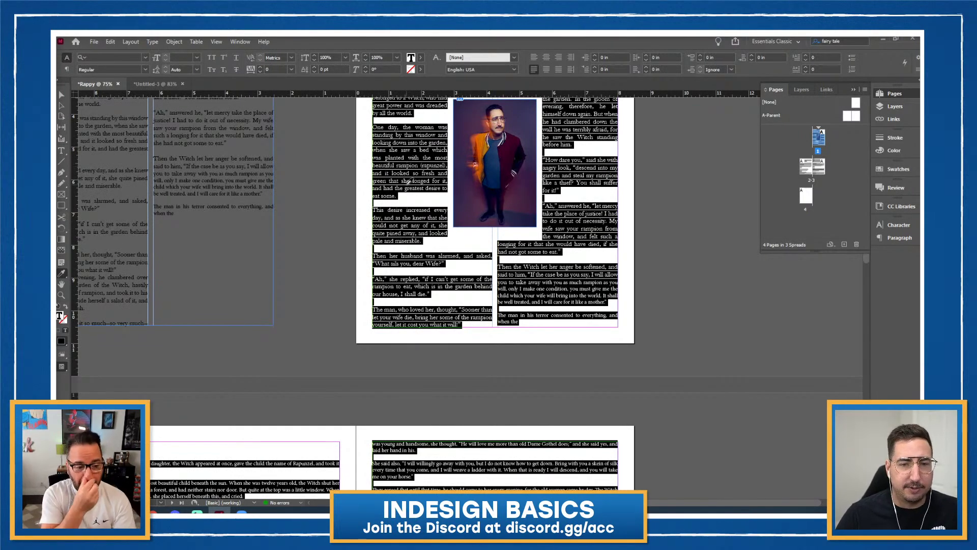
scroll(405, 176, "down", 9)
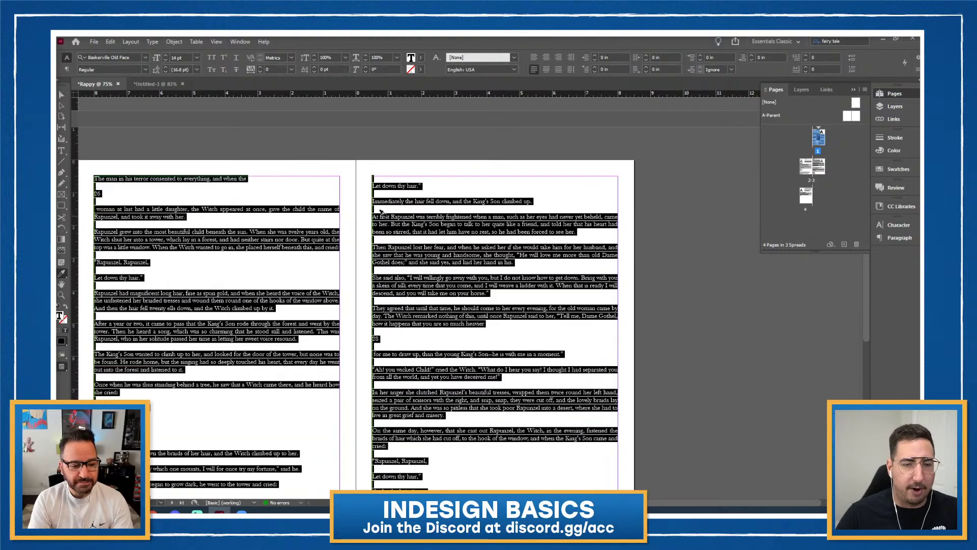
key("Escape")
scroll(335, 242, "up", 5)
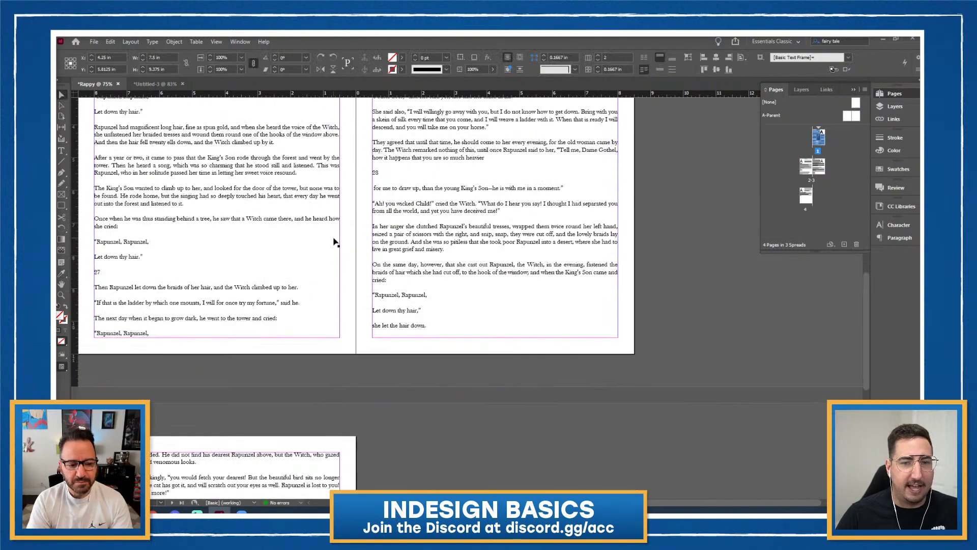
Set the story text frames on pages 2 and 3 to two columns each.
scroll(334, 242, "down", 5)
left_click(334, 242)
left_click_drag(317, 140, 409, 171)
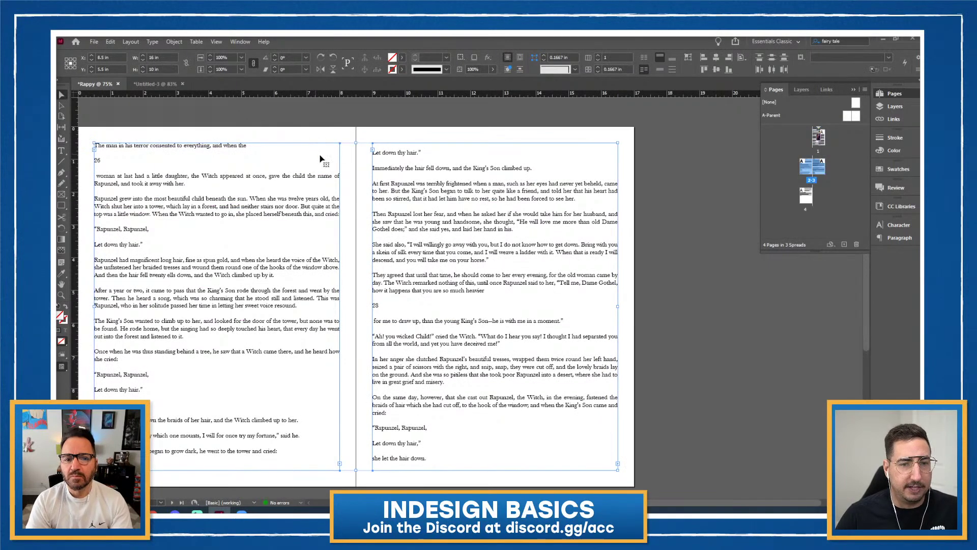
left_click(598, 56)
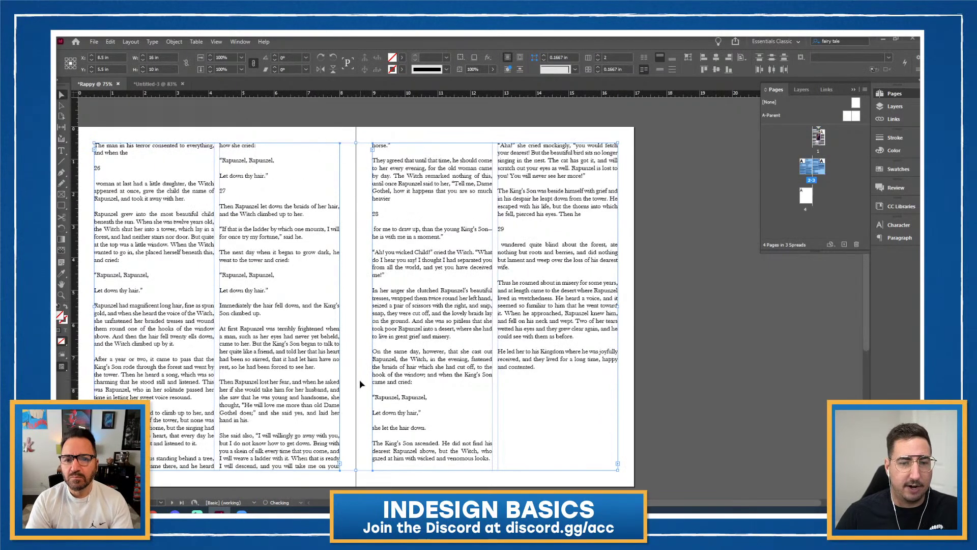
left_click(664, 347)
scroll(385, 382, "down", 6)
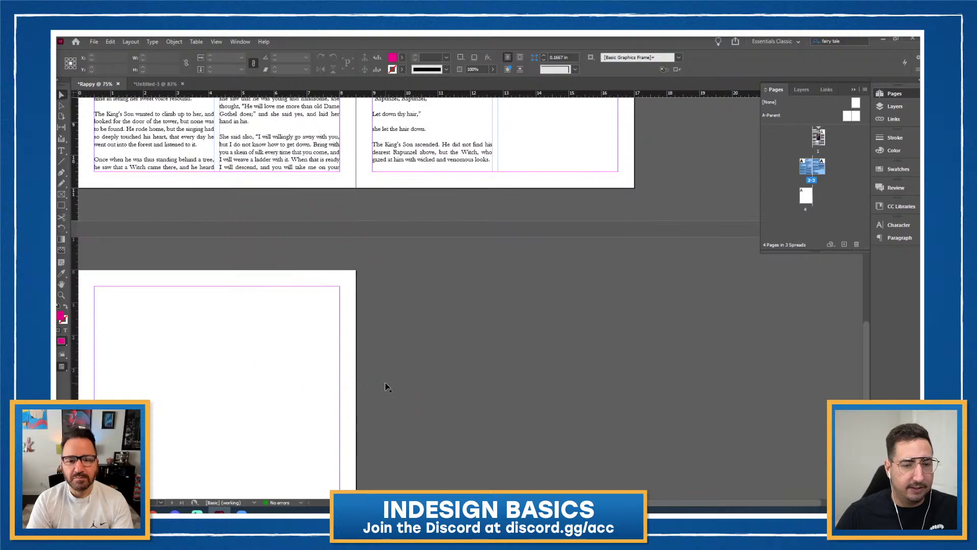
scroll(385, 383, "up", 8)
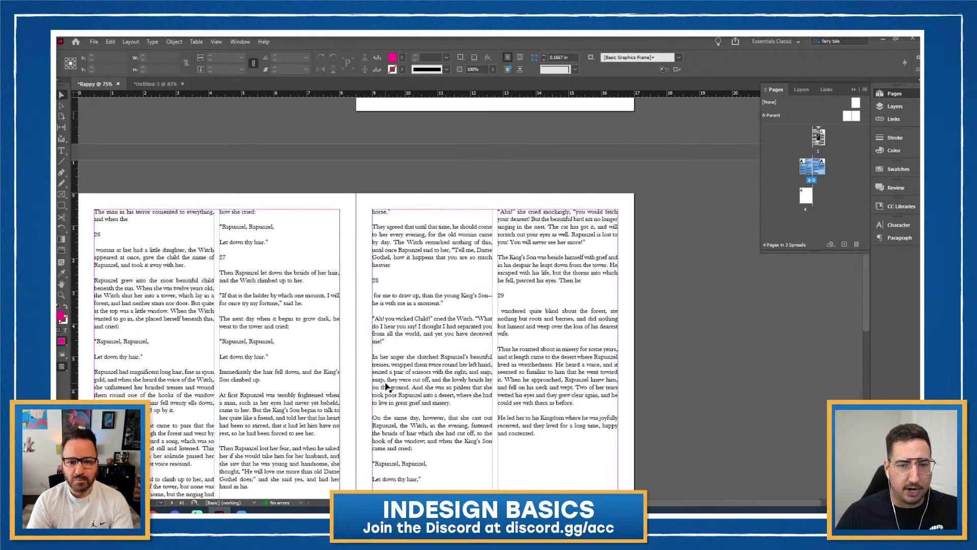
scroll(385, 386, "up", 5)
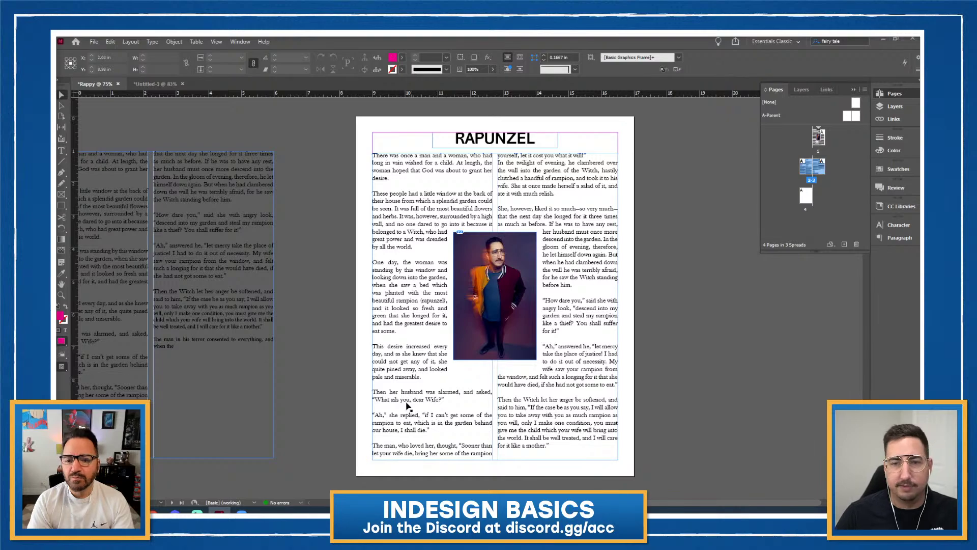
Delete page 2's passage from "Rapunzel grew into the most beautiful child" through the first "Let down thy hair," including the leftover blank lines.
scroll(369, 392, "down", 10)
scroll(301, 353, "left", 3)
key("t")
left_click_drag(258, 421, 191, 340)
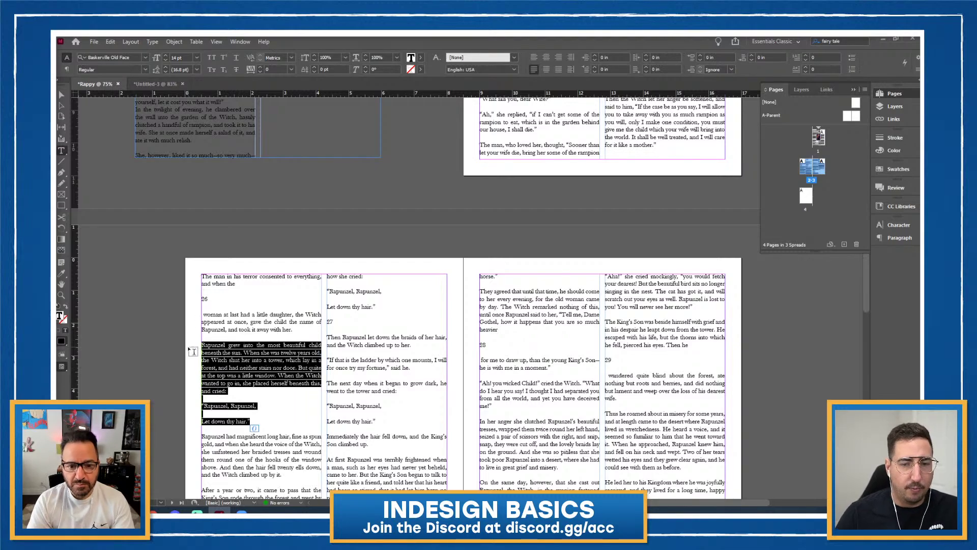
scroll(193, 352, "down", 5)
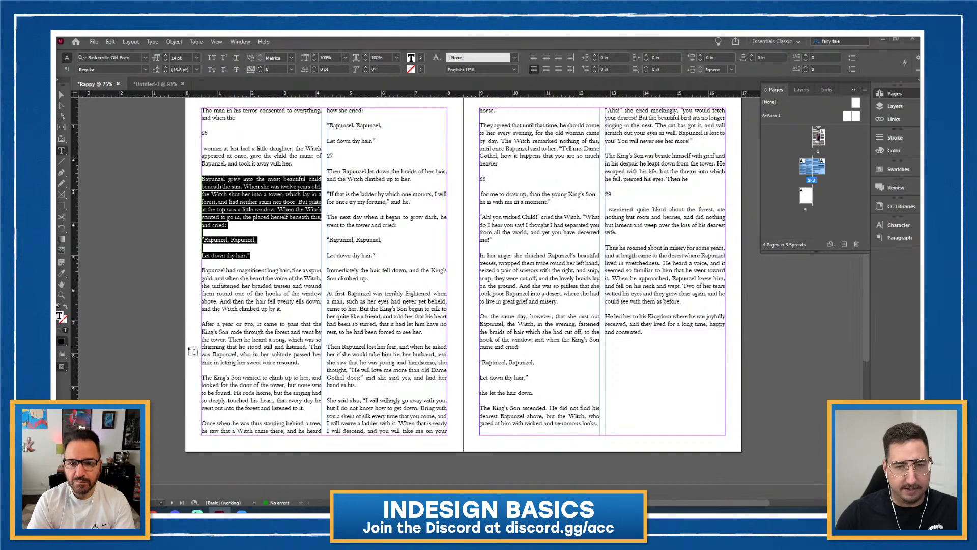
key("Delete")
key("BackSpace")
key("BackSpace")
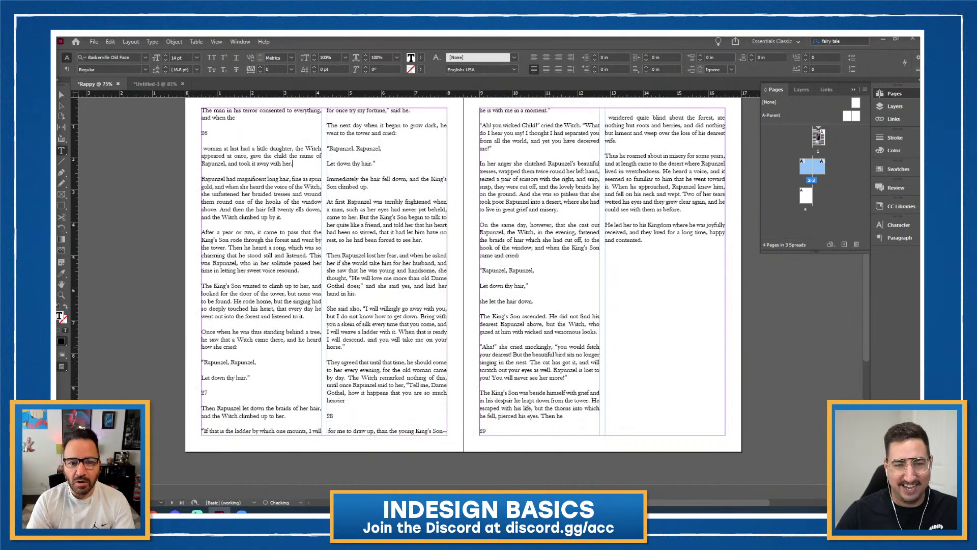
left_click(62, 97)
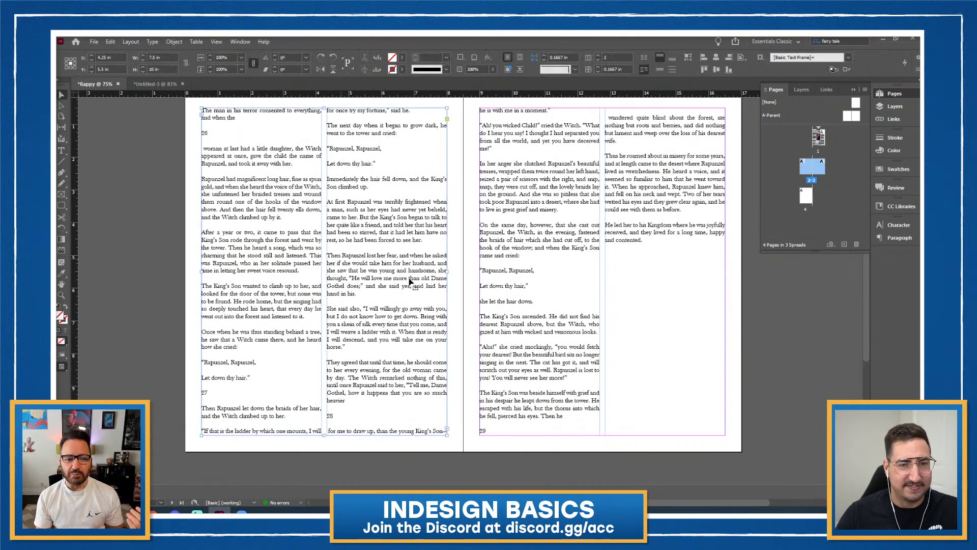
Draw an empty rectangle frame about 3.67 by 4.44 in over the upper part of page 2's first text column.
scroll(507, 313, "up", 5)
scroll(507, 312, "up", 3)
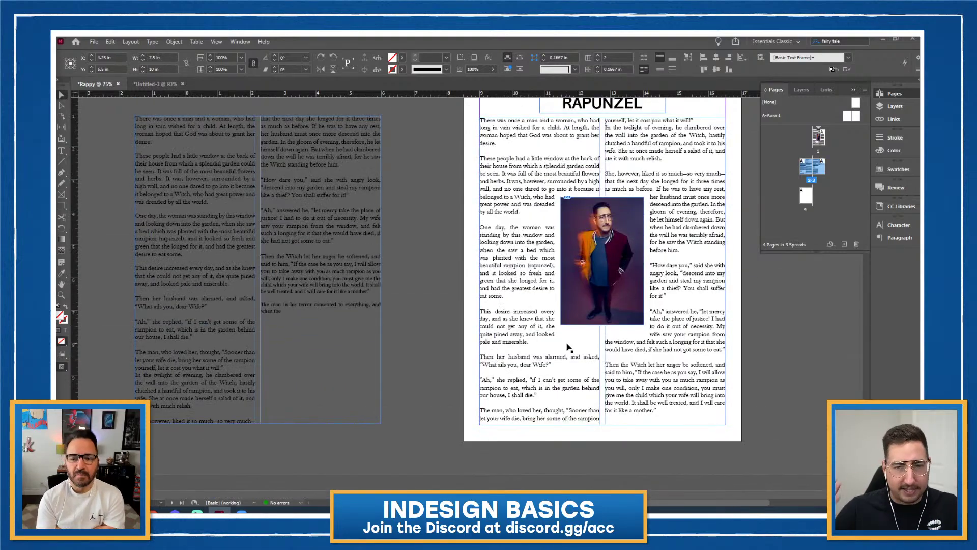
scroll(569, 347, "down", 6)
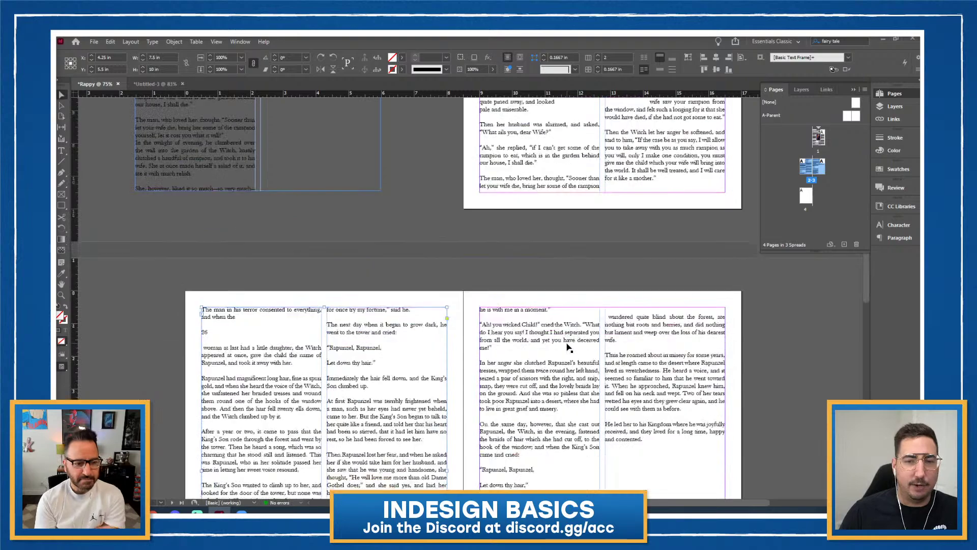
scroll(573, 348, "up", 5)
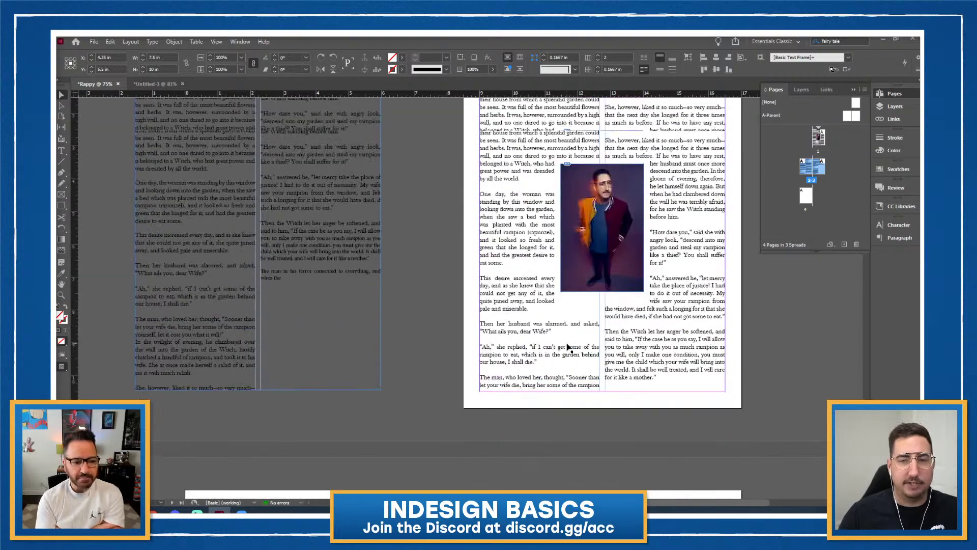
left_click(627, 242)
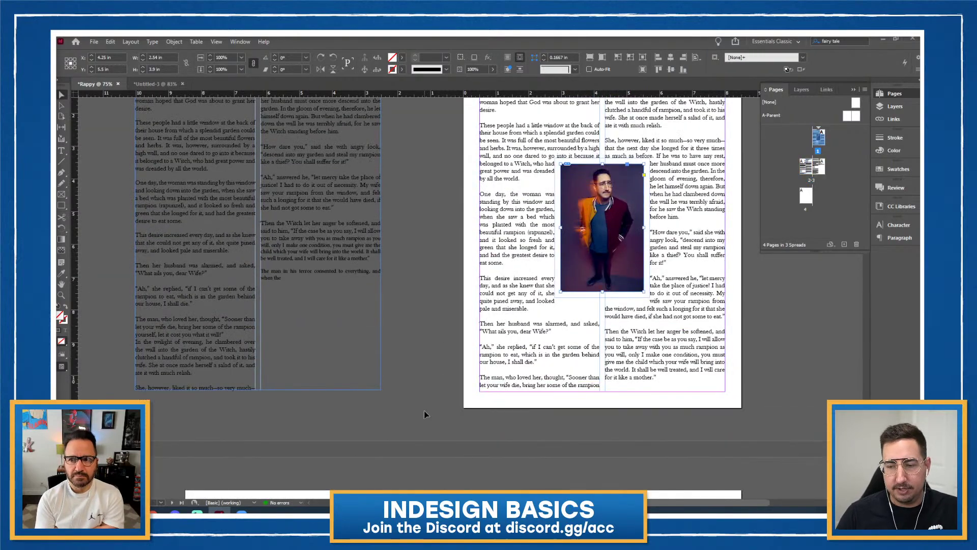
scroll(426, 412, "down", 5)
key("ctrl+equal")
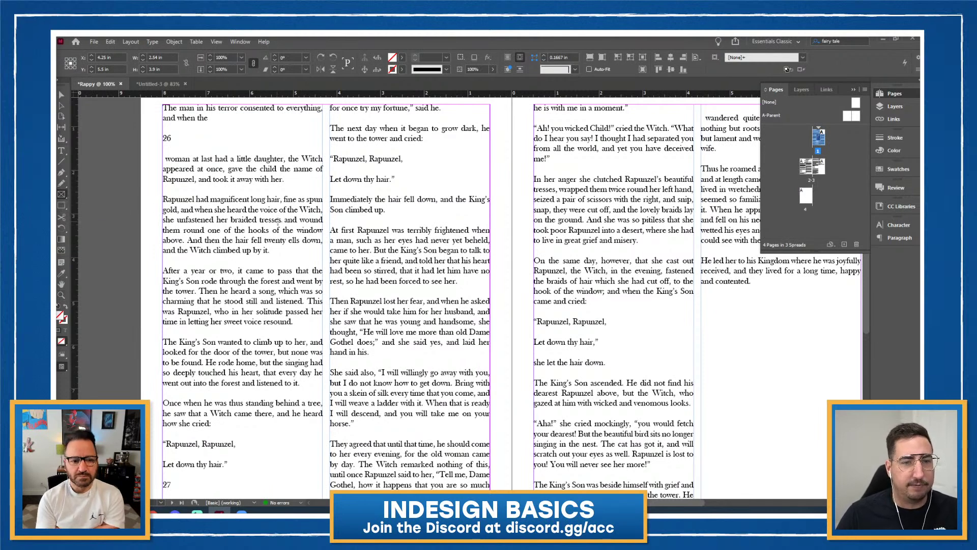
left_click_drag(164, 107, 322, 299)
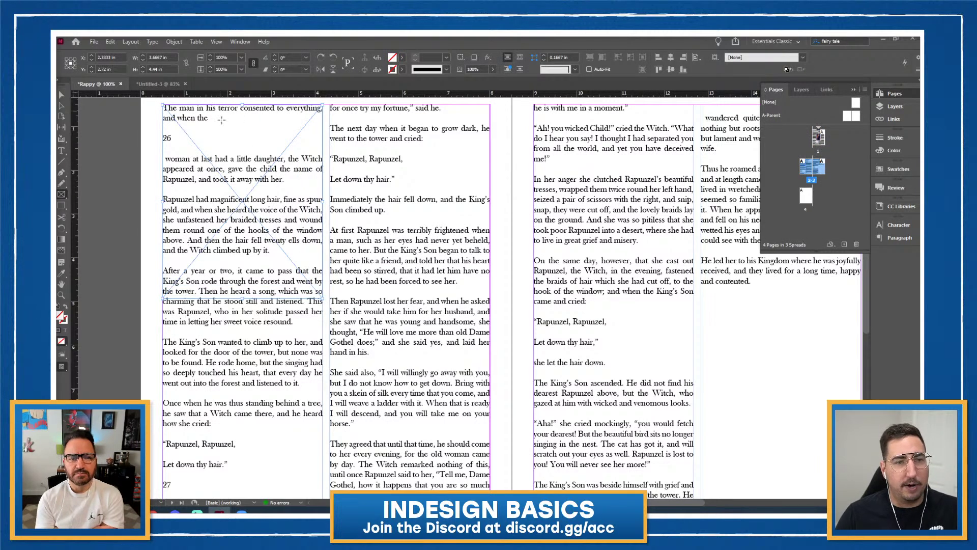
Wrap the story text around the bounding box of the new empty frame on page 2.
left_click(239, 42)
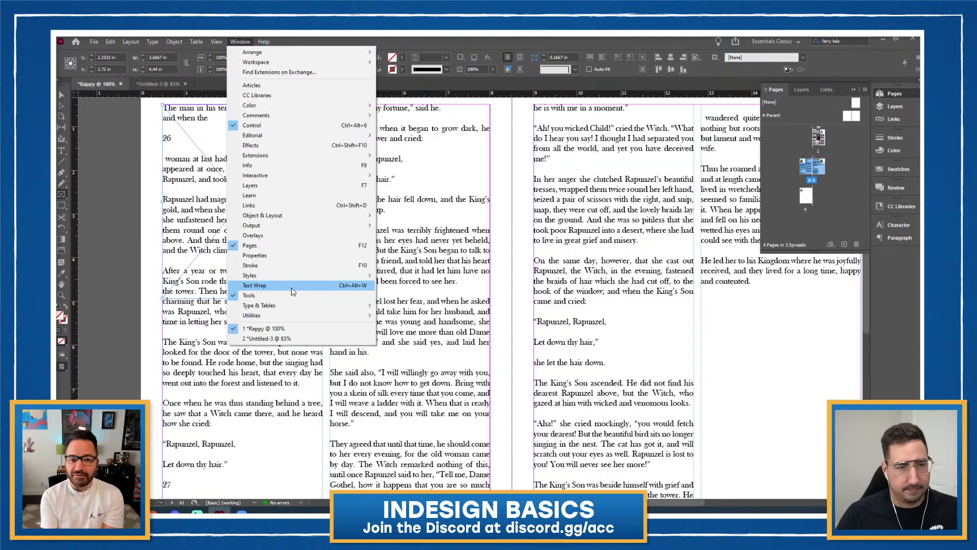
left_click(294, 288)
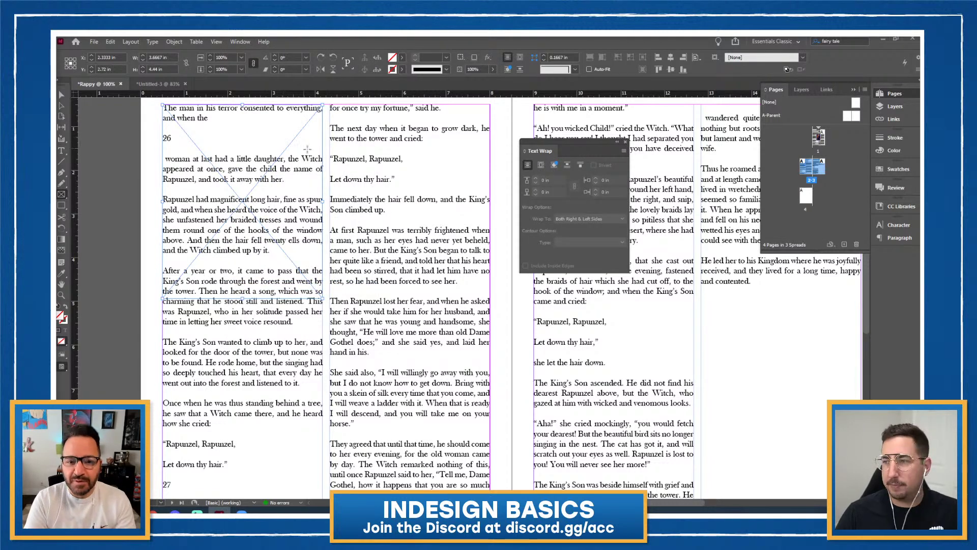
left_click(541, 165)
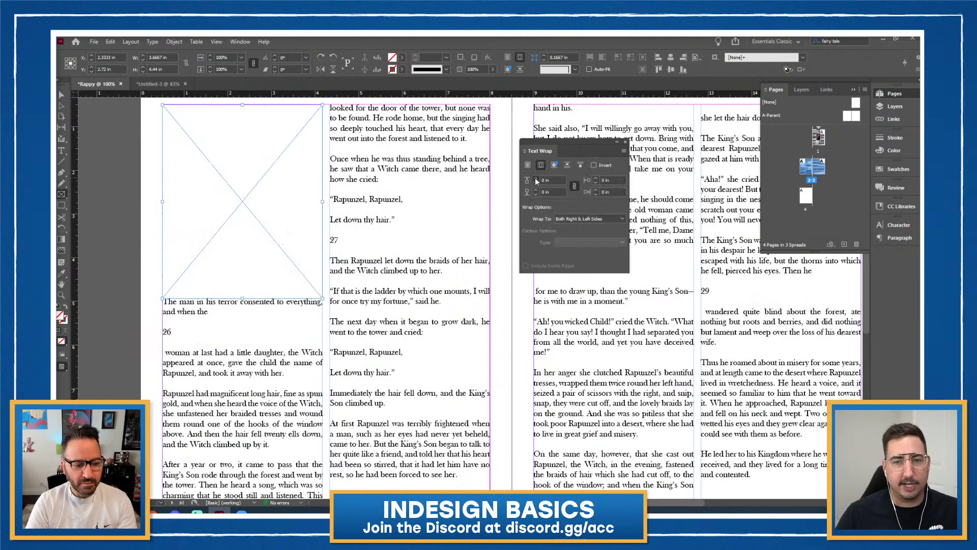
Try equal text wrap offsets of 0.0625 in and 0.1875 in on all sides of the empty frame.
left_click(536, 178)
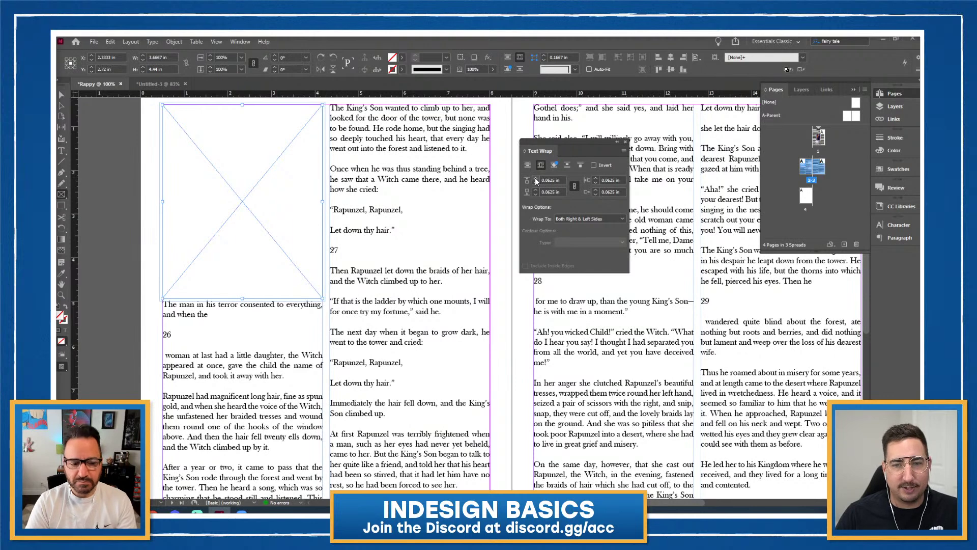
left_click(536, 183)
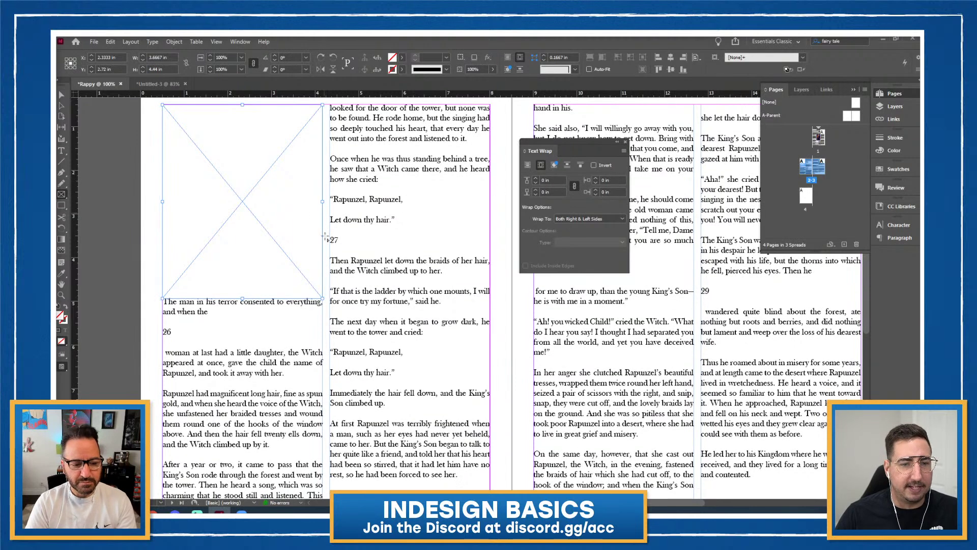
left_click(536, 180)
left_click(536, 179)
left_click(536, 179)
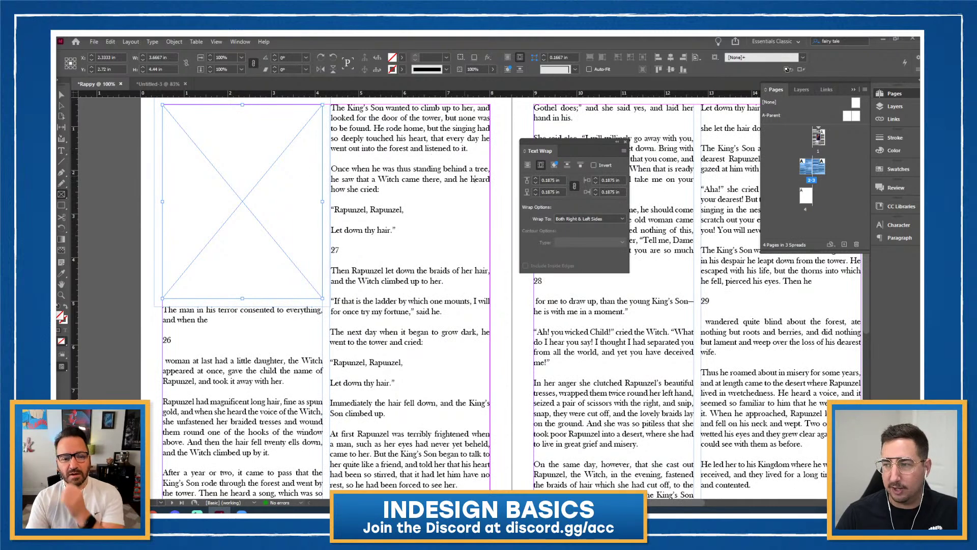
left_click(535, 183)
left_click(535, 184)
left_click(536, 183)
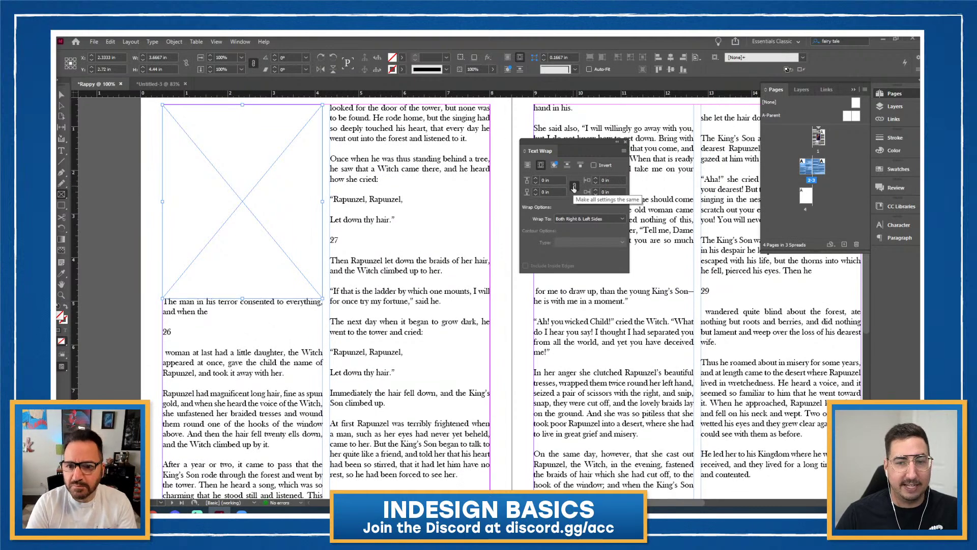
Unlink the frame's text wrap offsets and set only the bottom offset to 0.25 in.
left_click(575, 187)
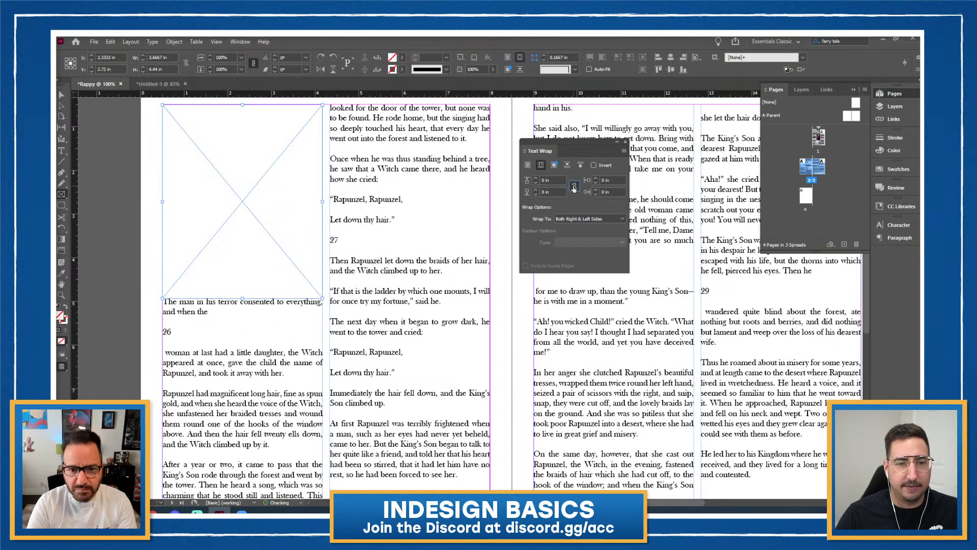
left_click(536, 190)
left_click(536, 190)
left_click(536, 190)
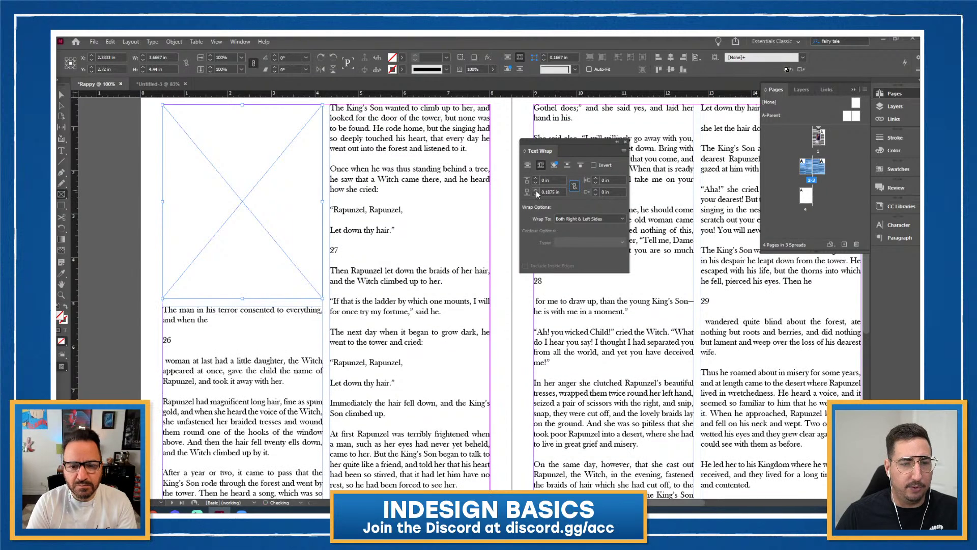
left_click(536, 190)
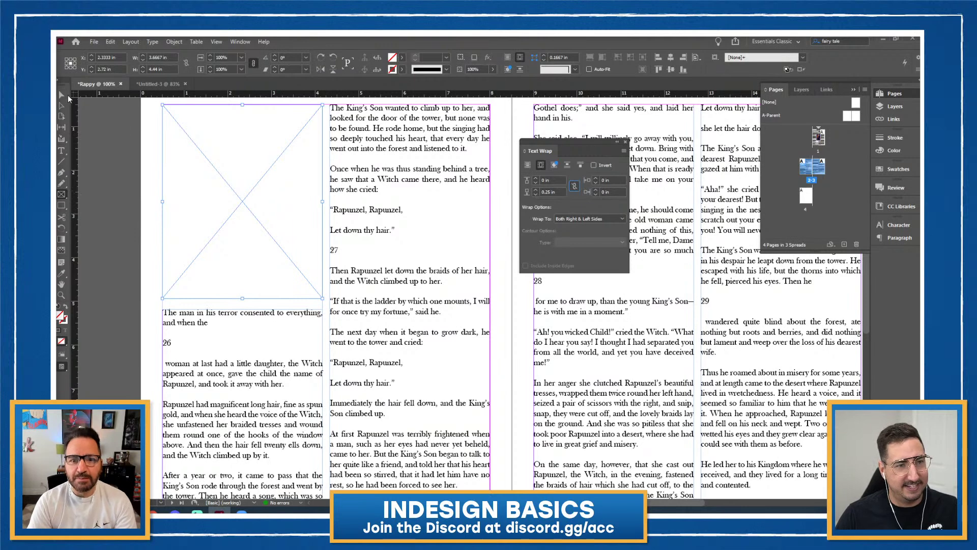
key("v")
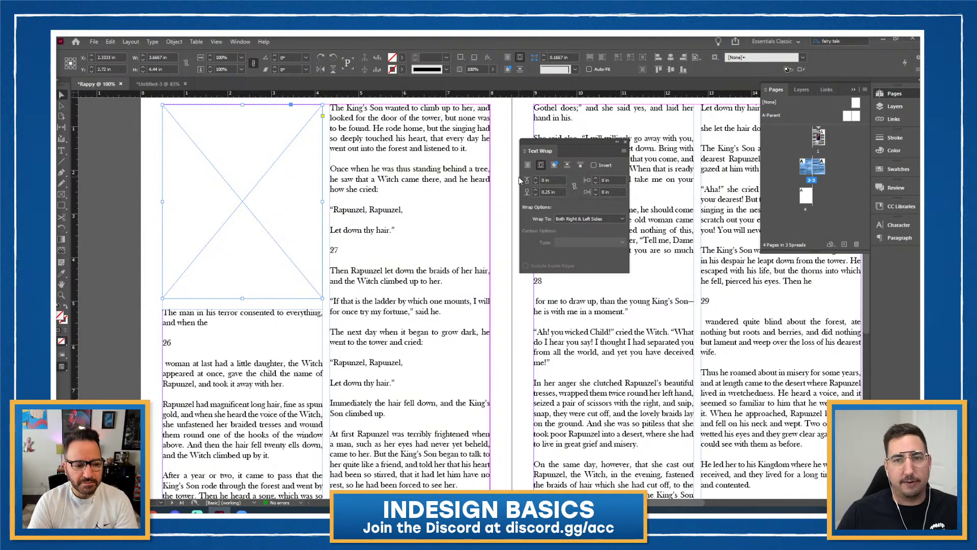
Search Adobe Stock for "Fairy Tale", replacing the earlier search term and opening the results in the browser.
left_click(839, 41)
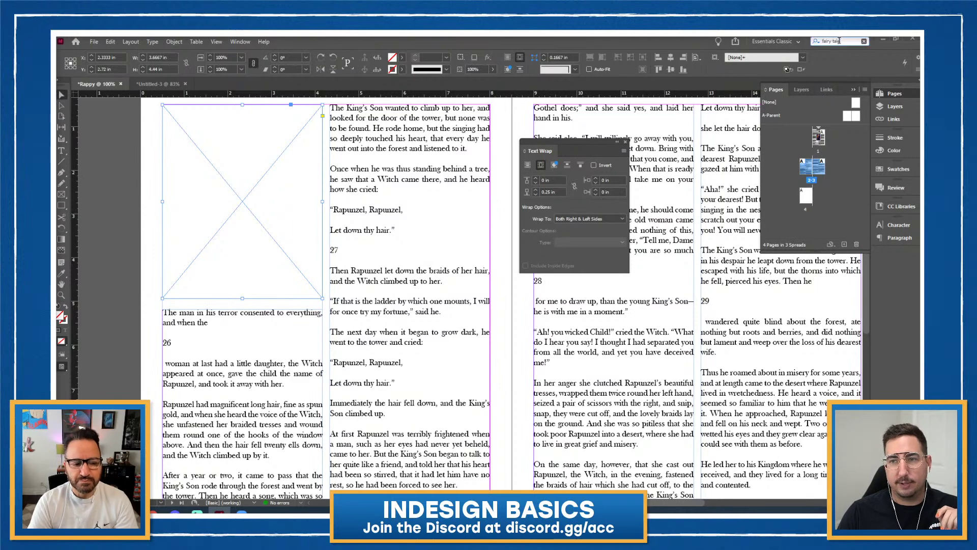
key("BackSpace")
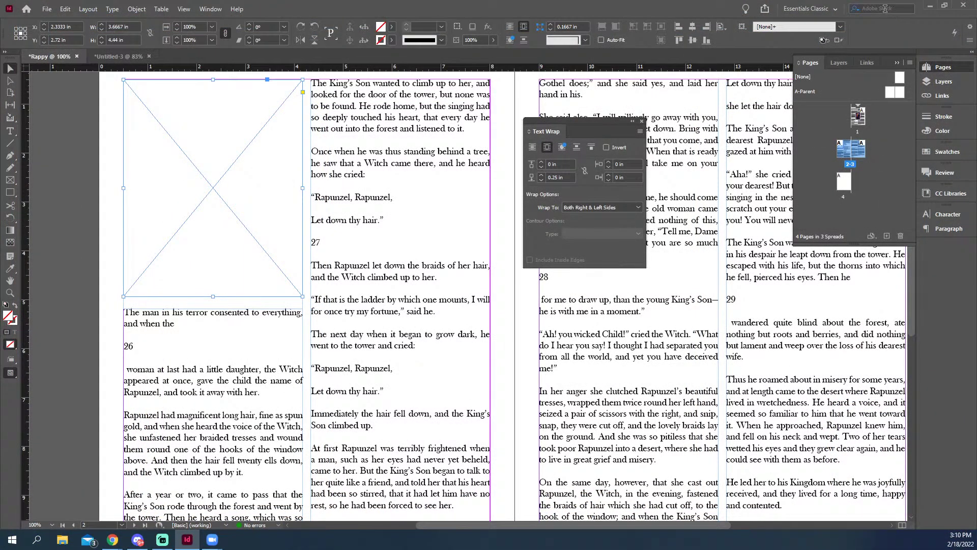
left_click(886, 9)
type("Fairy Ta")
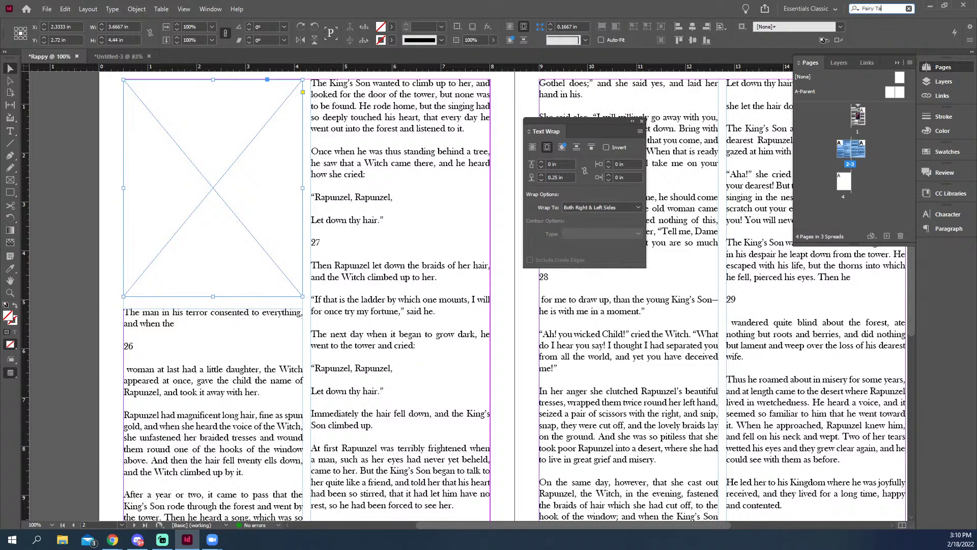
type("le")
key("Return")
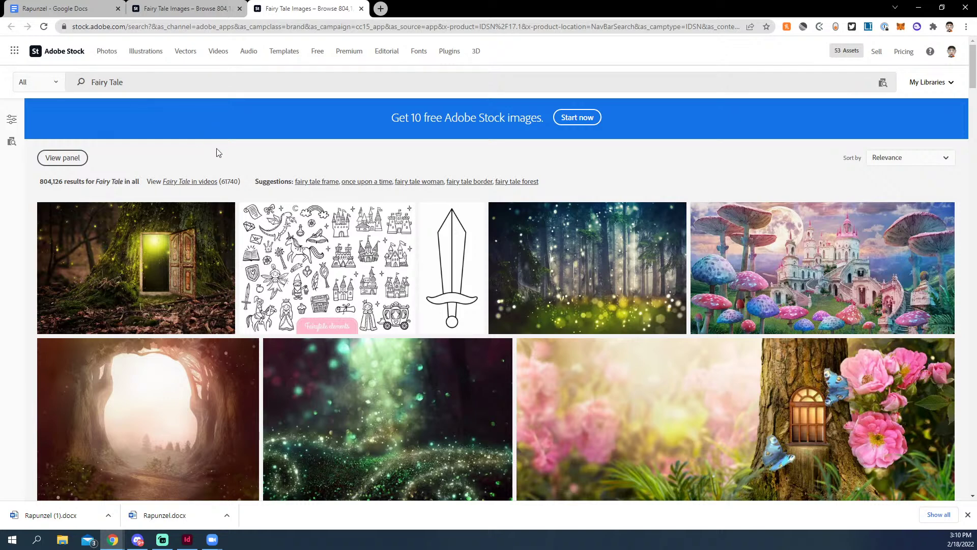
Find the image of a magical fairy tale forest with an enchanting bridge over a brook and save it to the default library.
scroll(218, 152, "down", 3)
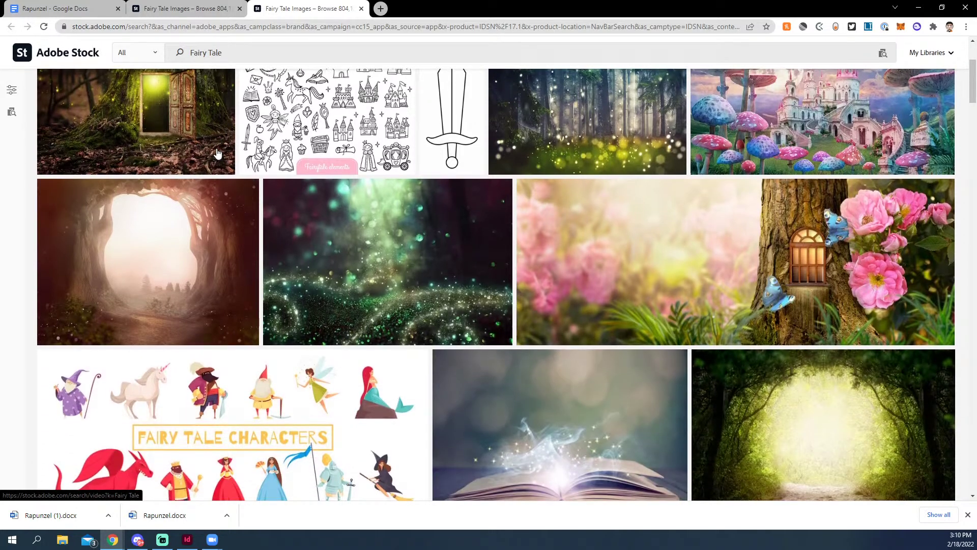
scroll(218, 152, "down", 1)
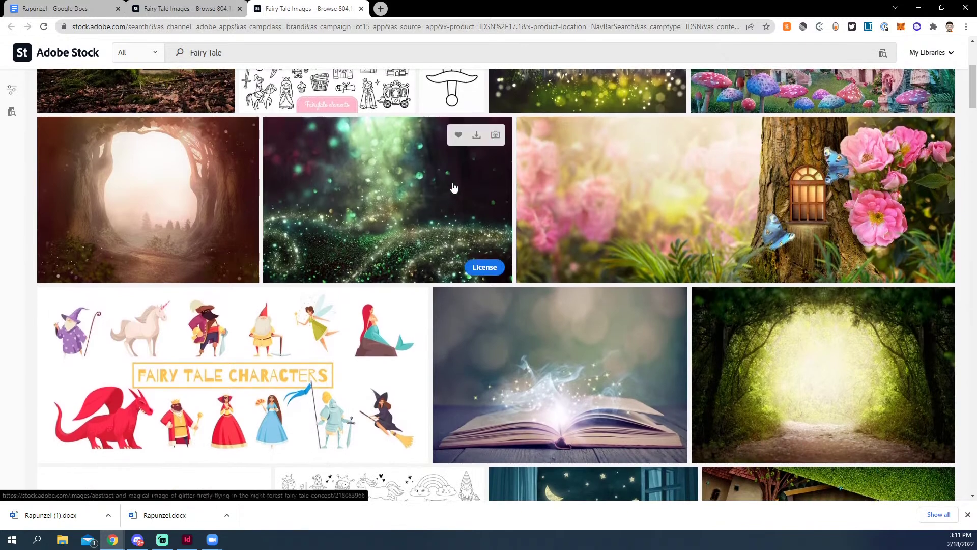
scroll(454, 188, "down", 7)
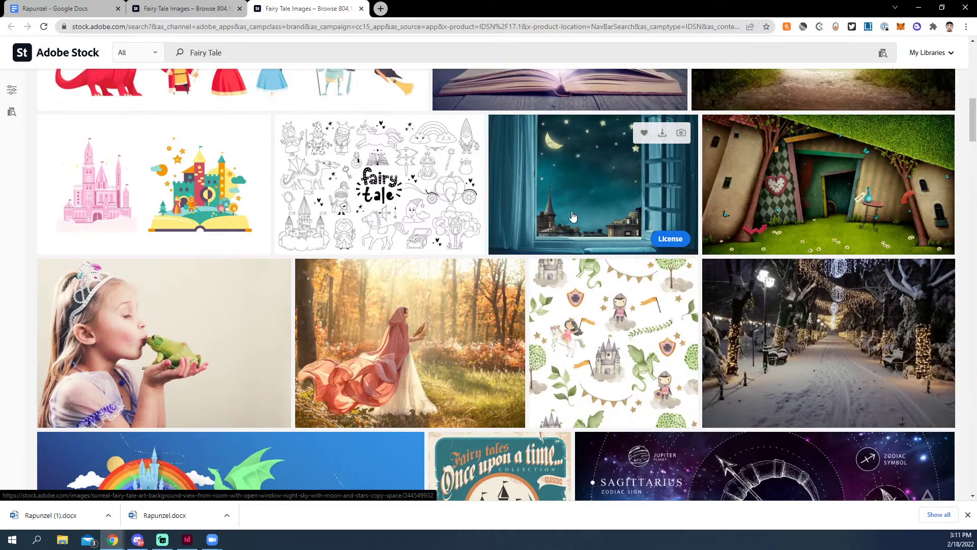
scroll(573, 217, "down", 7)
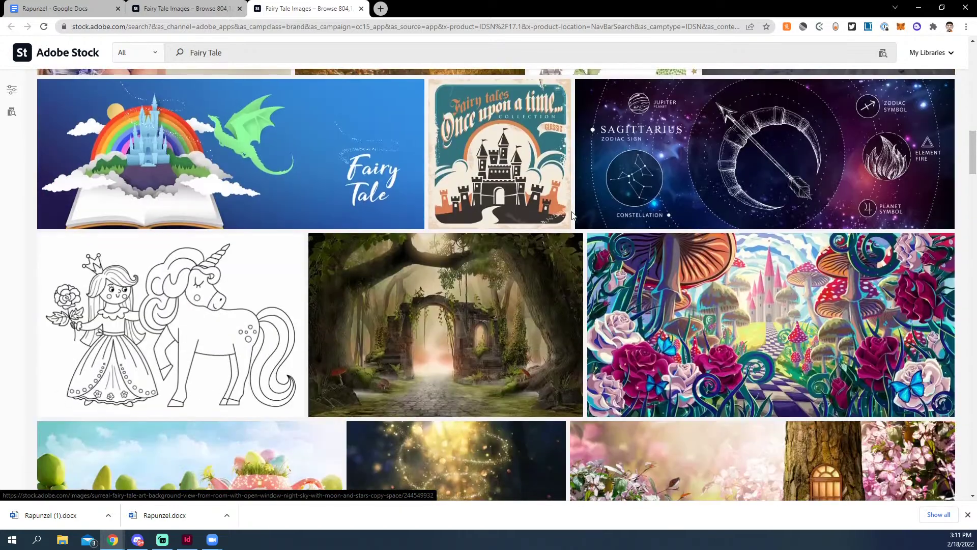
scroll(572, 214, "down", 8)
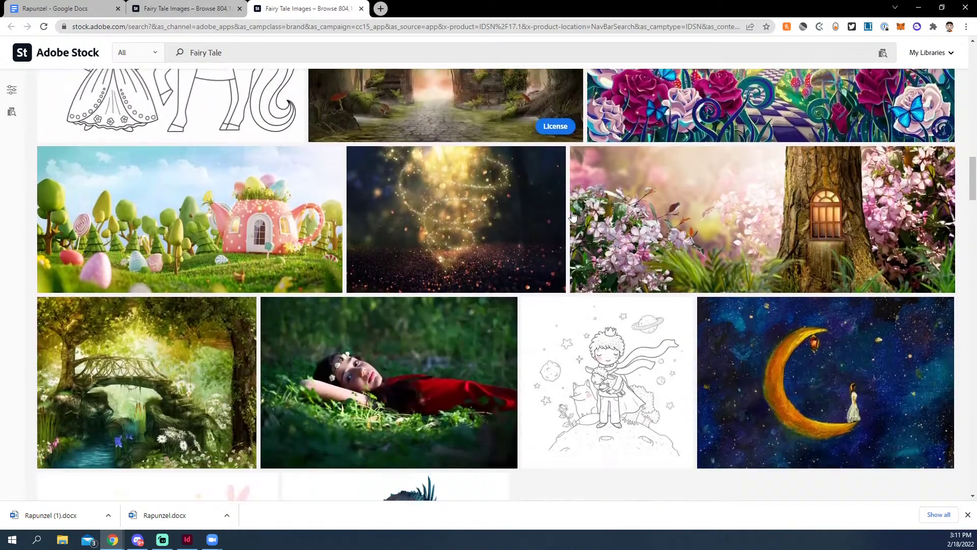
scroll(573, 217, "up", 15)
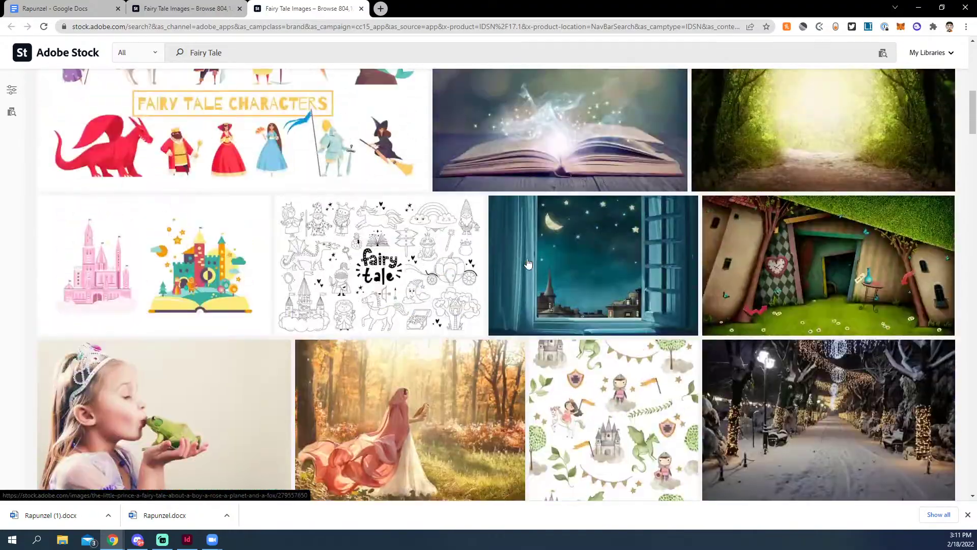
scroll(540, 270, "down", 3)
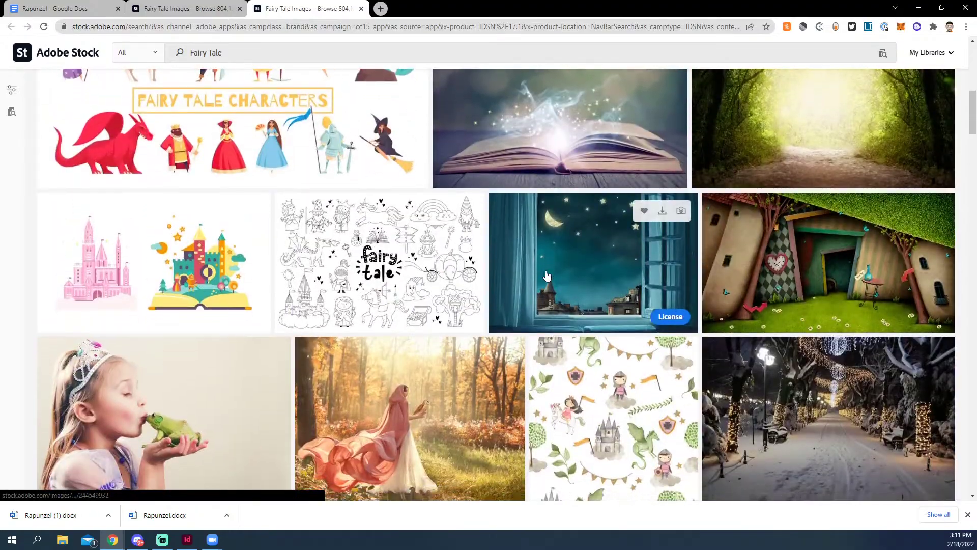
scroll(546, 275, "down", 15)
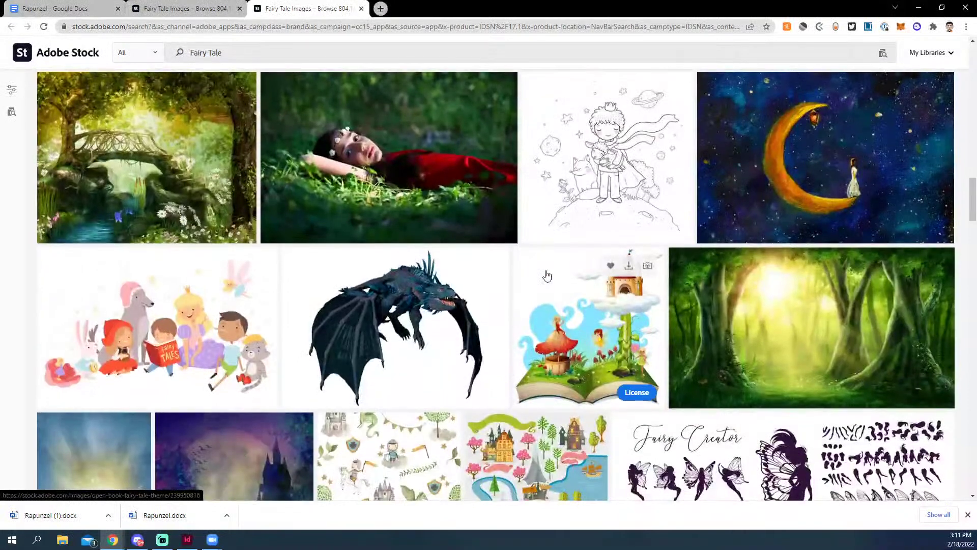
scroll(166, 225, "up", 2)
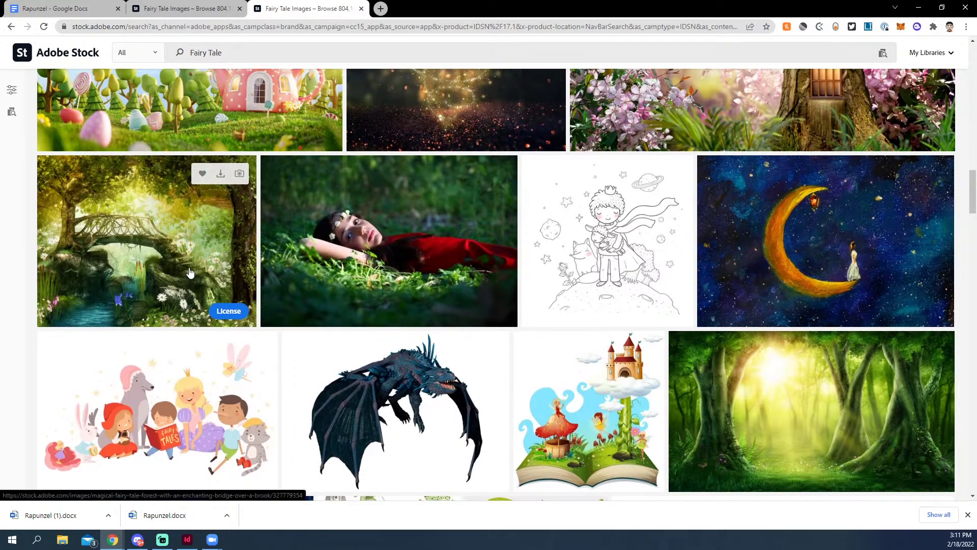
scroll(190, 272, "down", 3)
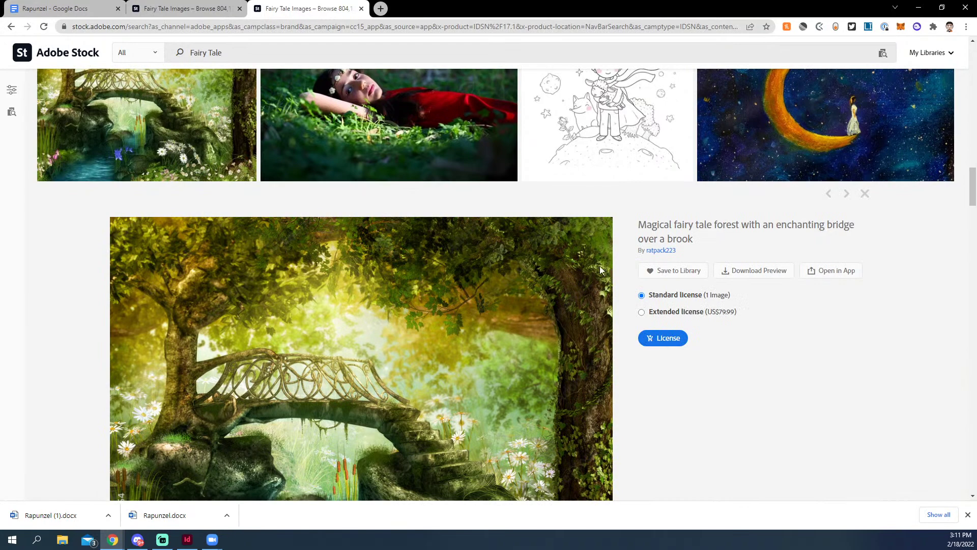
left_click(673, 273)
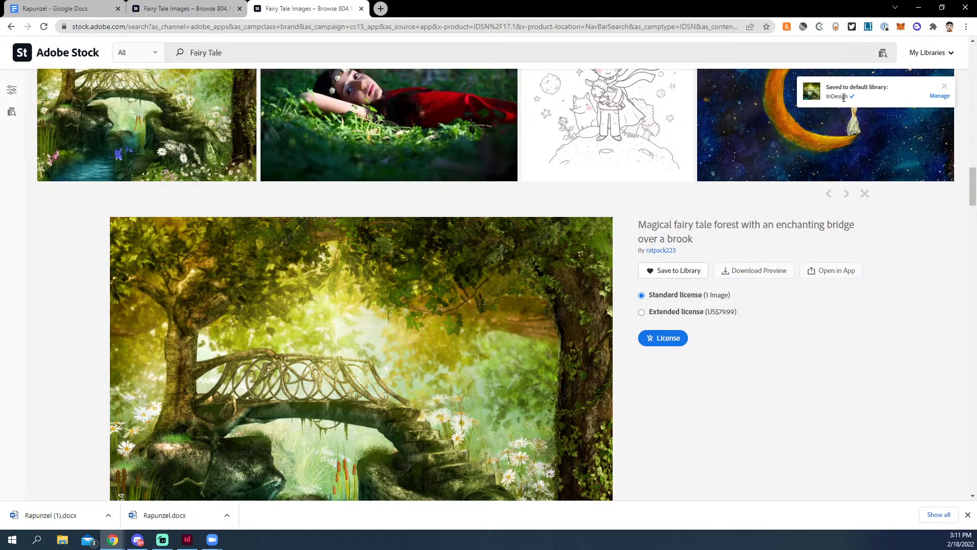
Switch back to InDesign and place the forest bridge image from the InDesign library into the empty frame on page 2.
left_click(187, 540)
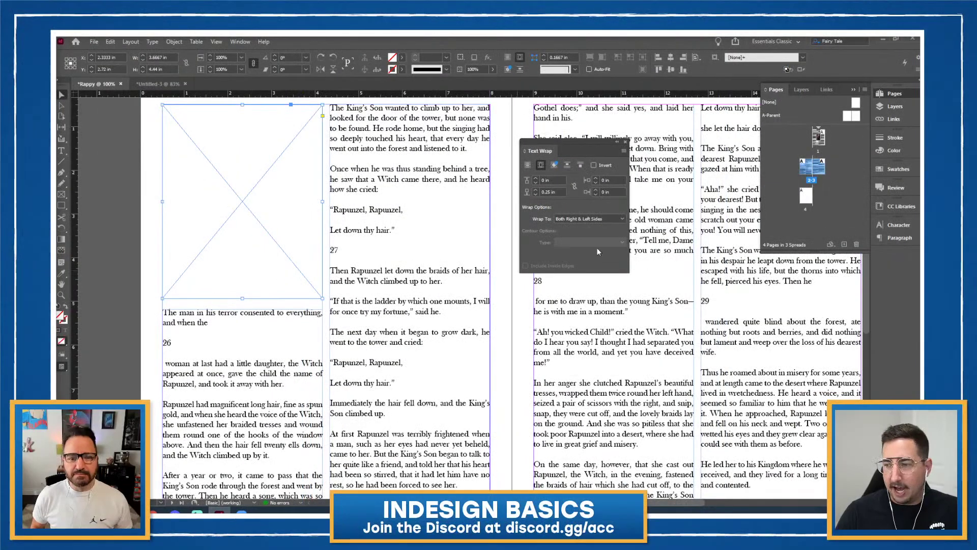
left_click(892, 207)
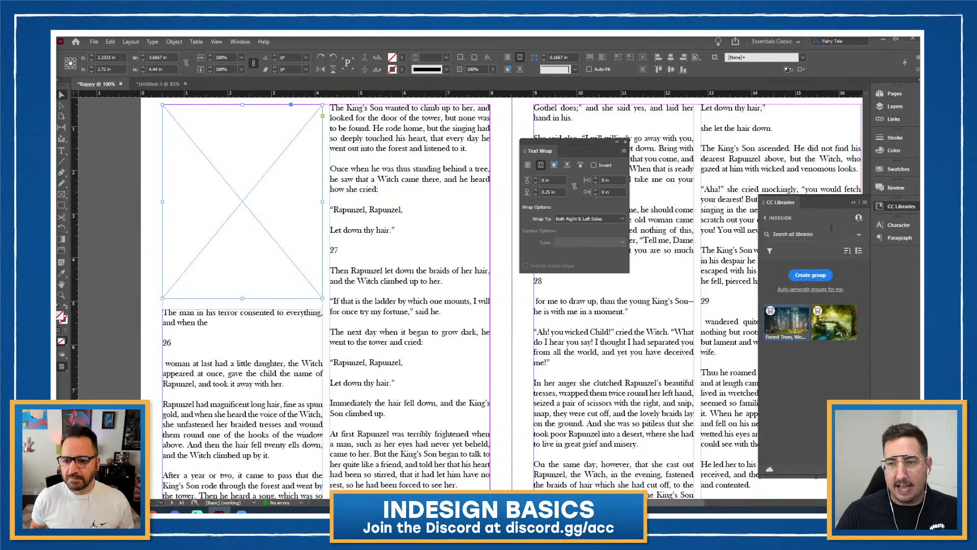
left_click(766, 219)
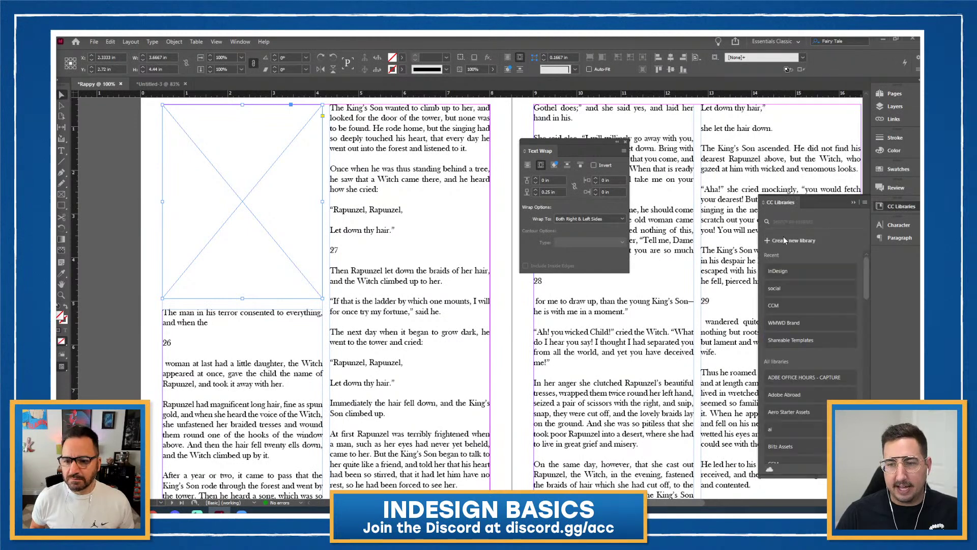
left_click(791, 273)
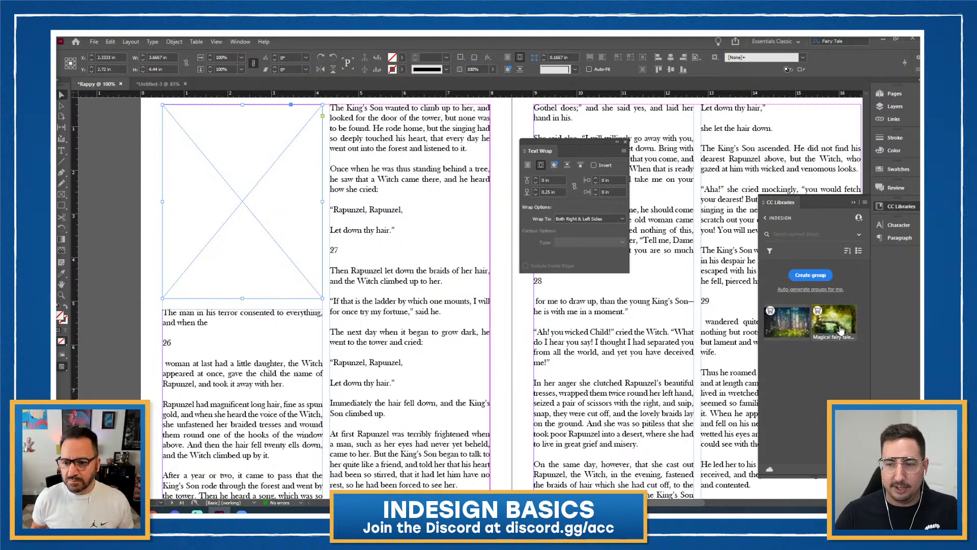
mouse_move(836, 322)
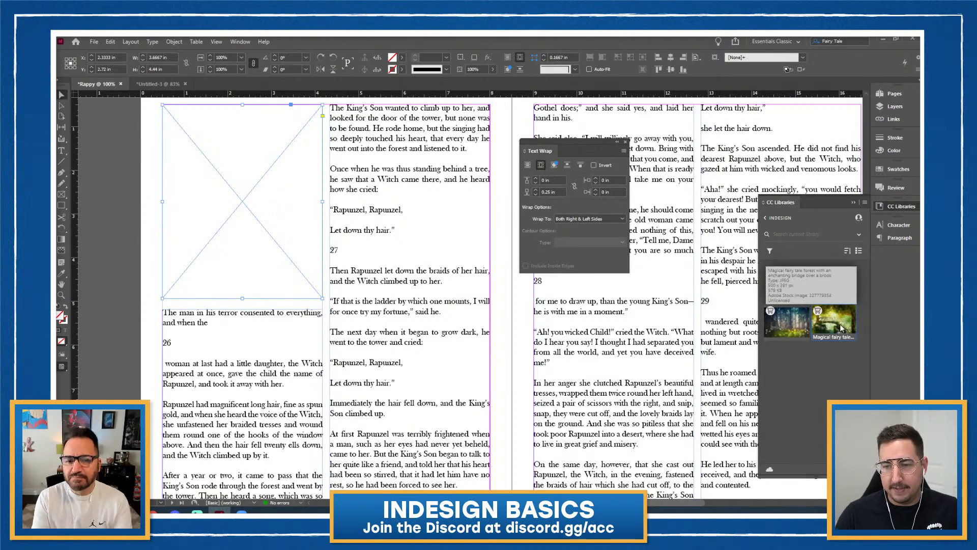
left_click_drag(839, 330, 199, 138)
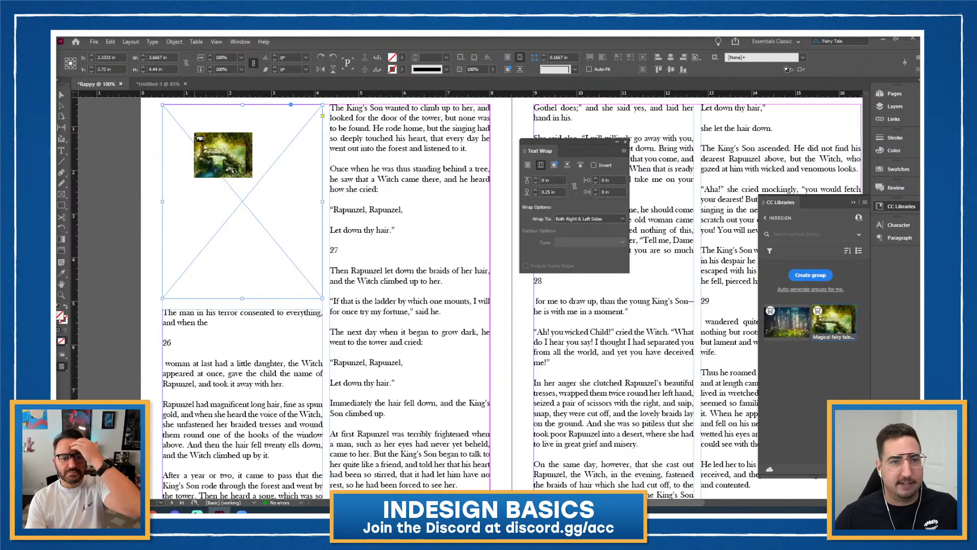
left_click(196, 136)
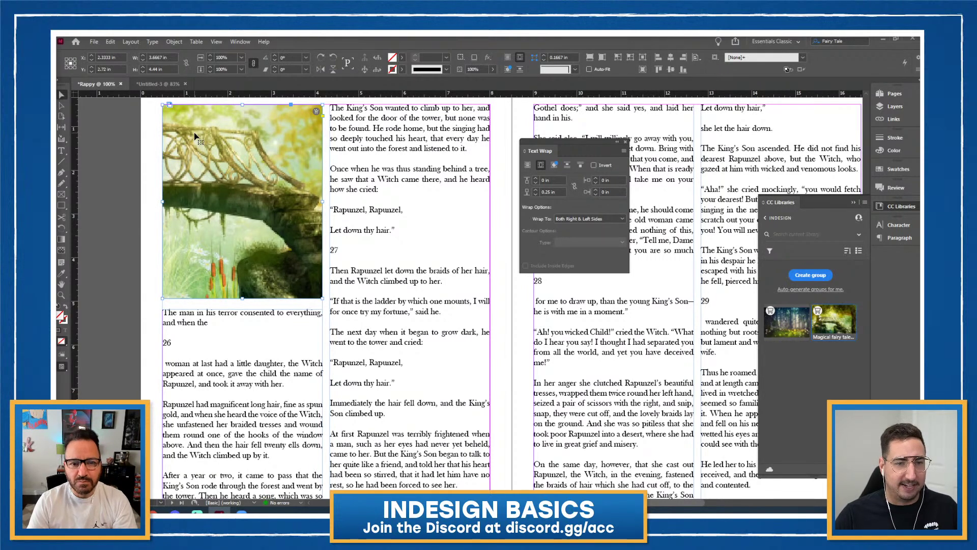
Fill the page 2 frame proportionally with the bridge image and shift the image about 0.9 in to the right inside the frame.
scroll(239, 225, "up", 3)
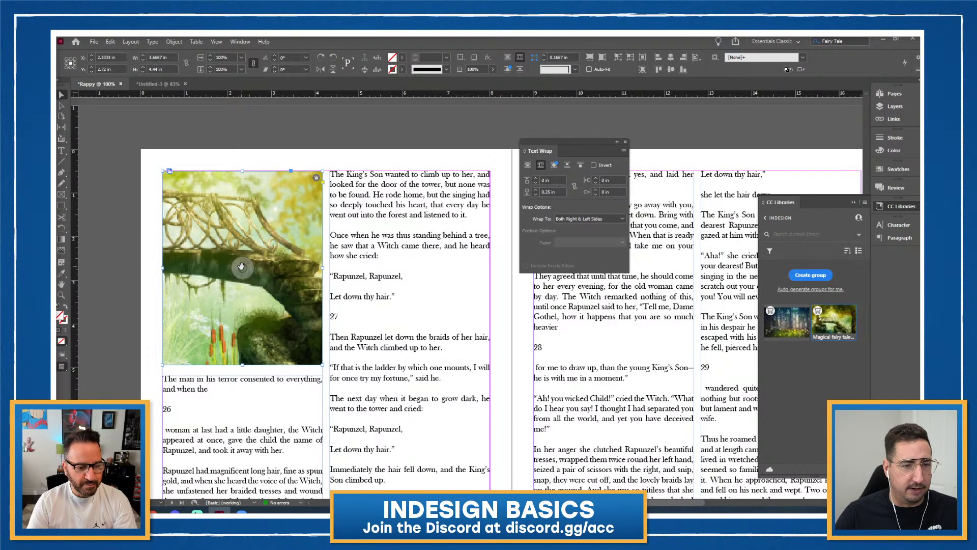
right_click(241, 218)
mouse_move(303, 338)
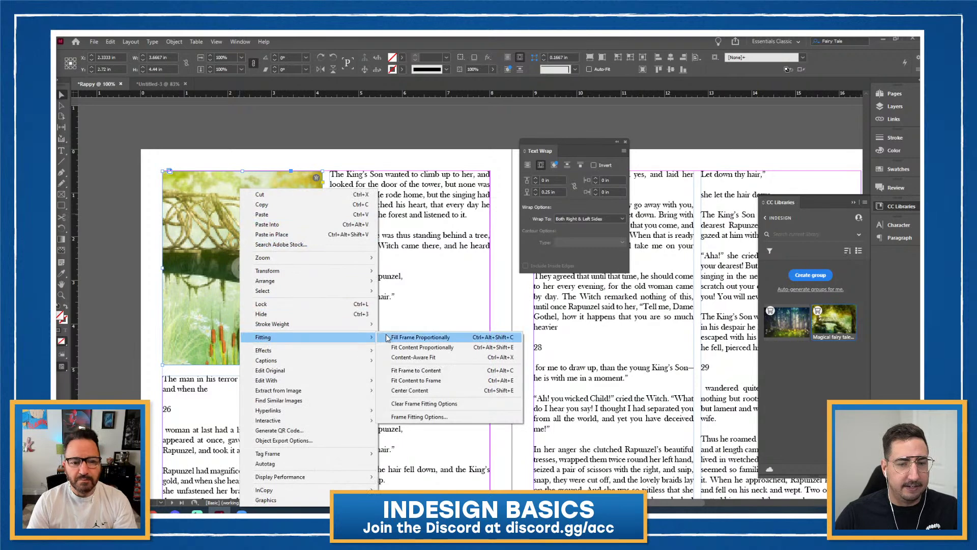
left_click(404, 337)
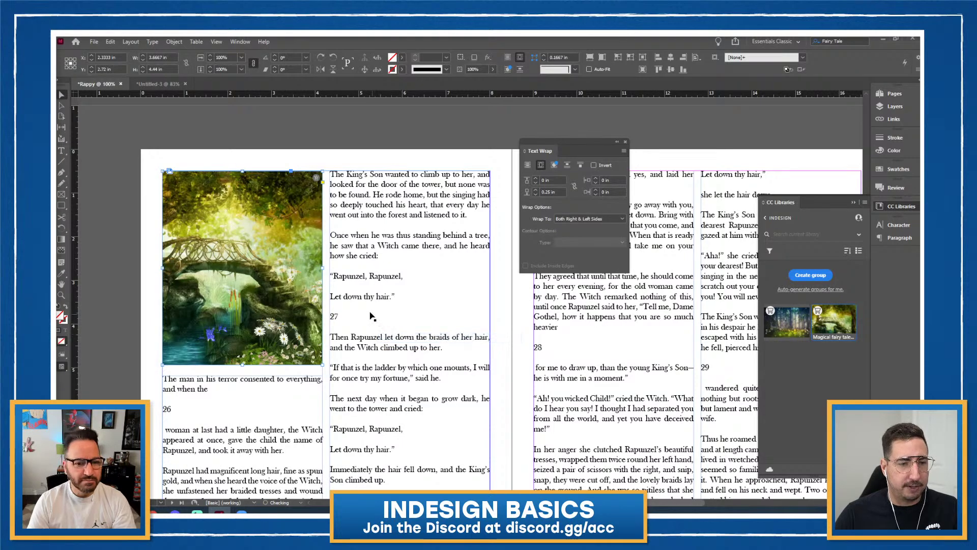
left_click(244, 268)
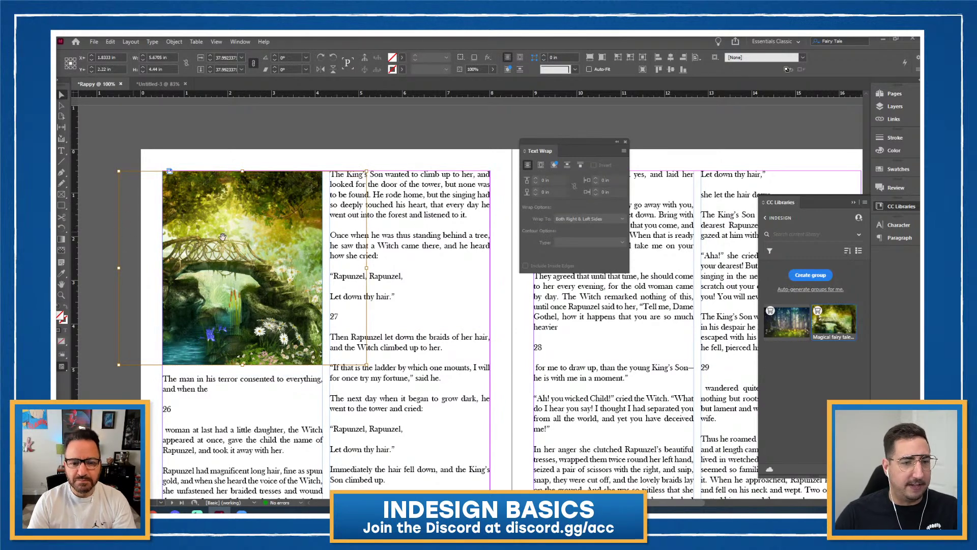
left_click_drag(241, 268, 286, 268)
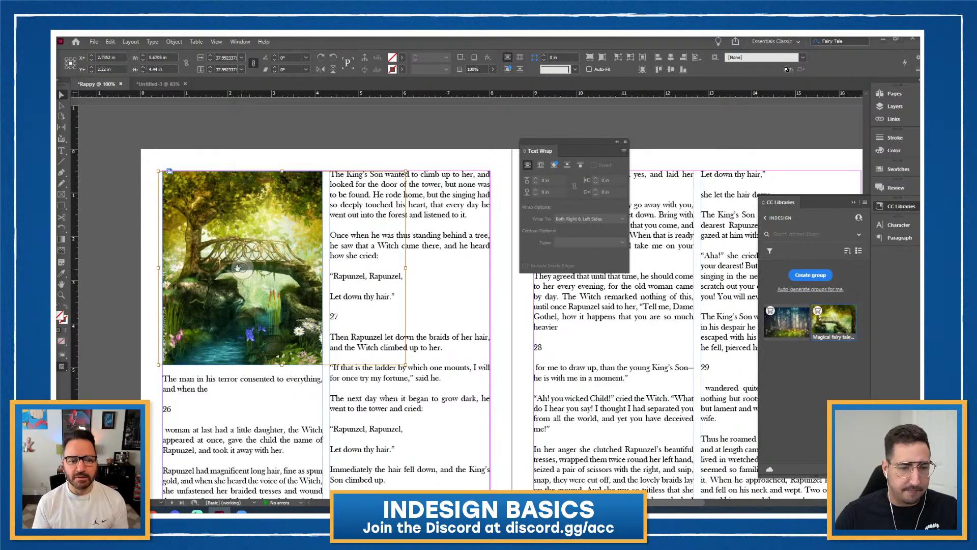
Examine the lower part of the placed bridge image at 300% magnification for the Adobe Stock preview watermark.
key("ctrl+shift+a")
key("z")
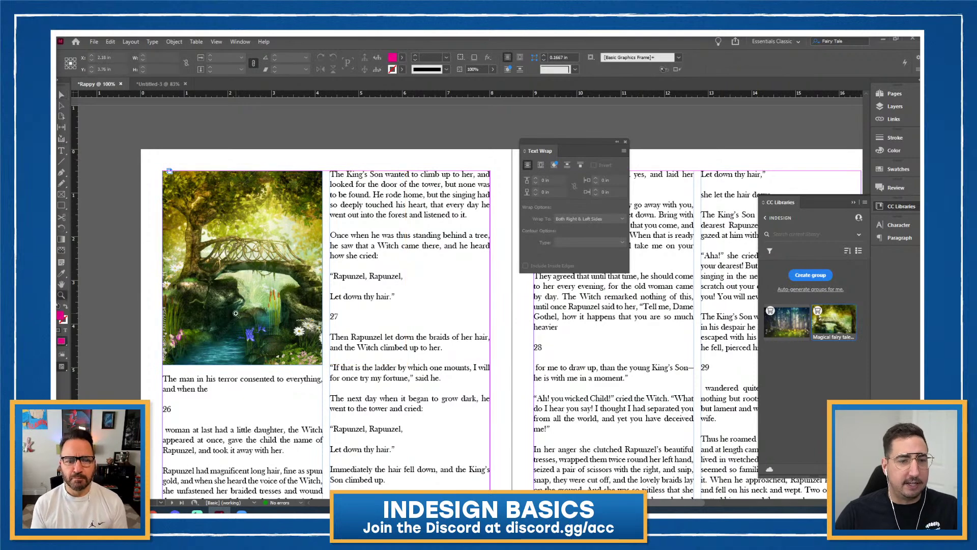
left_click(236, 315)
left_click(471, 324)
left_click(471, 323)
left_click(471, 323)
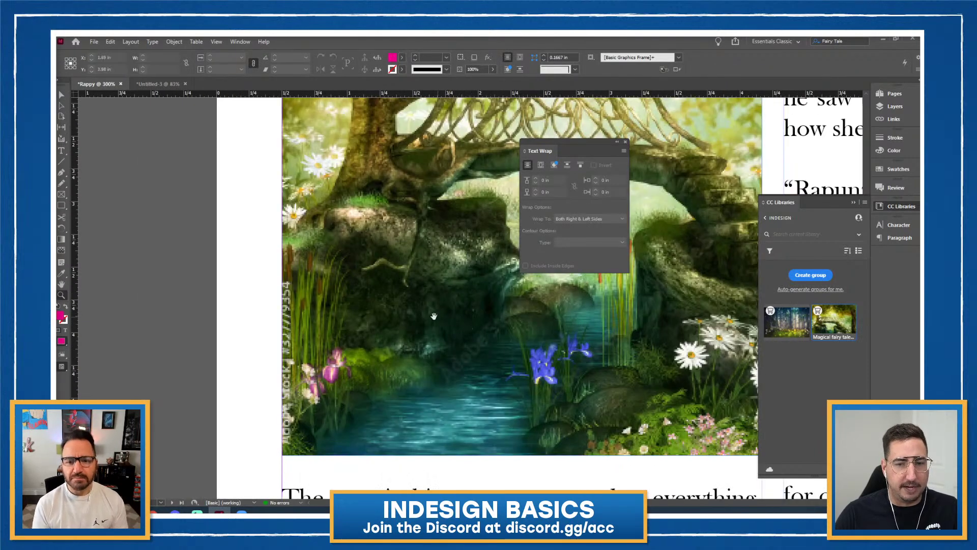
scroll(317, 327, "down", 3)
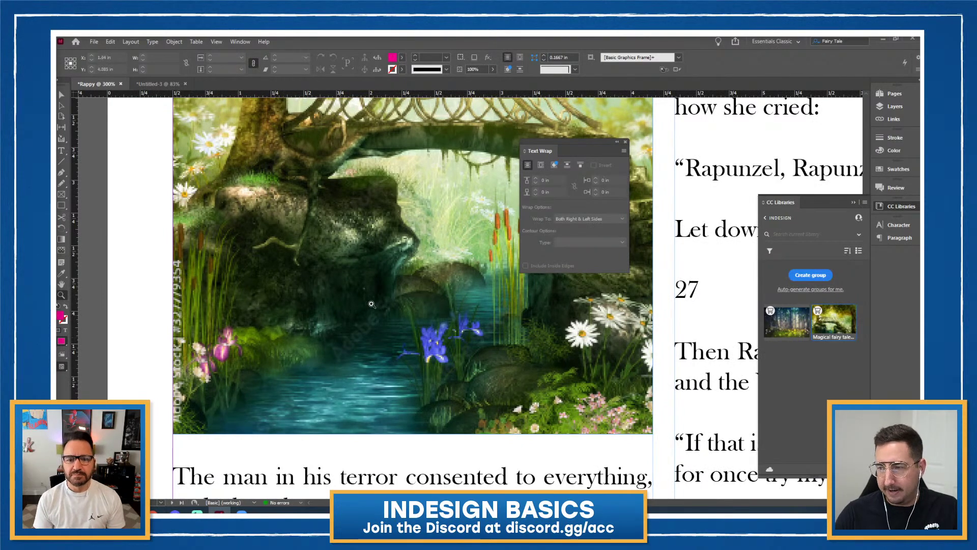
key("ctrl+minus")
key("ctrl+minus")
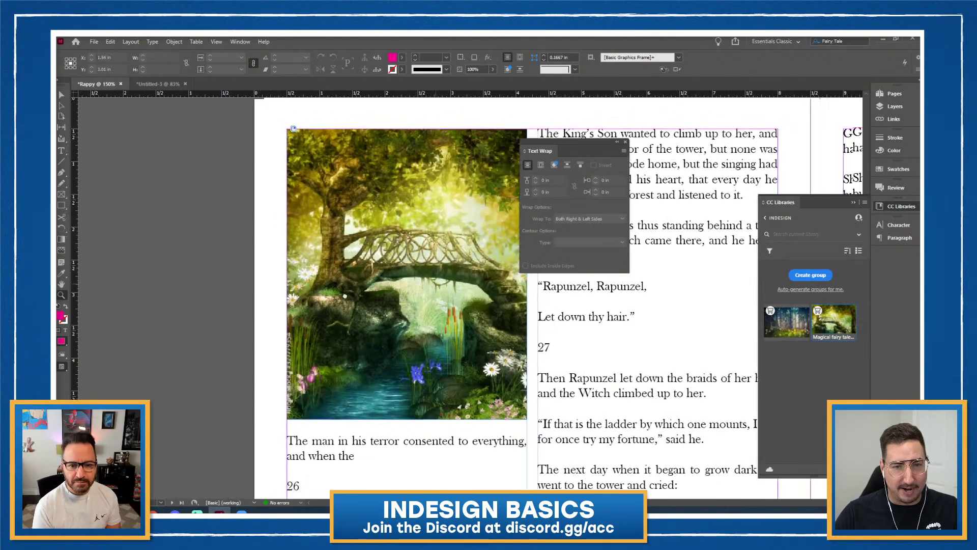
License the placed bridge image on page 2 through Adobe Stock, using one of the available licenses, and deselect its frame.
key("v")
left_click(338, 254)
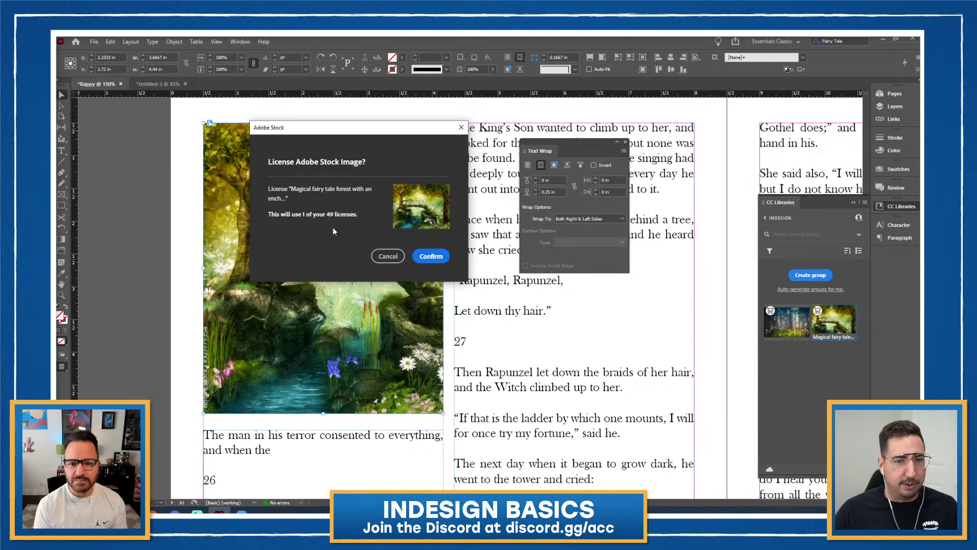
left_click(431, 256)
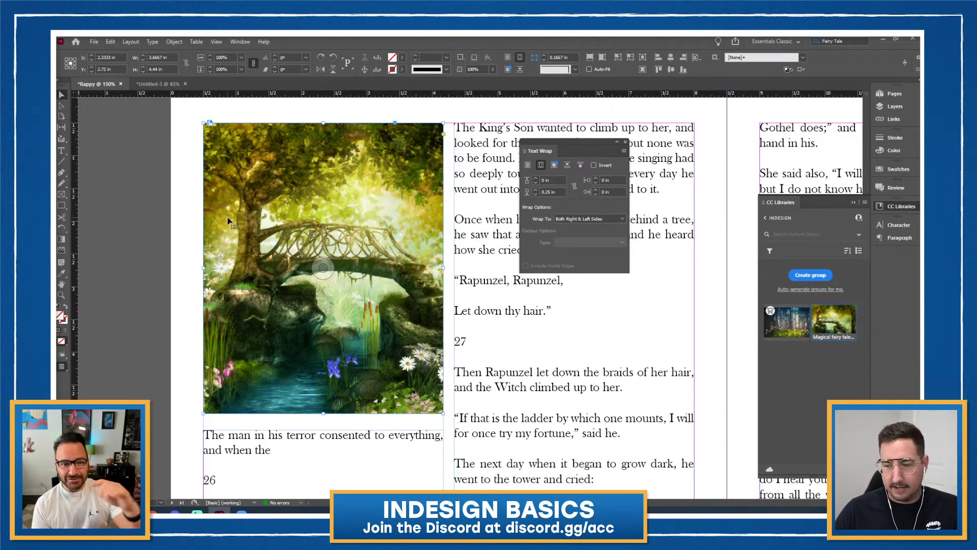
left_click(184, 226)
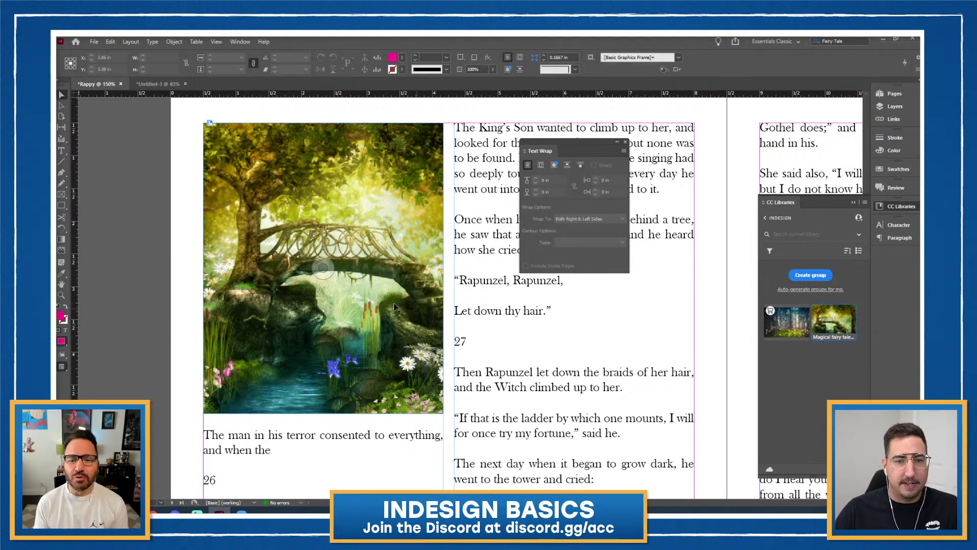
Close the text wrap settings and draw a circle about 6.8 in wide with the Ellipse tool over the text columns on page 3.
left_click(467, 331, "ctrl+alt")
left_click(467, 331, "ctrl+alt")
scroll(467, 331, "down", 3)
scroll(467, 332, "right", 5)
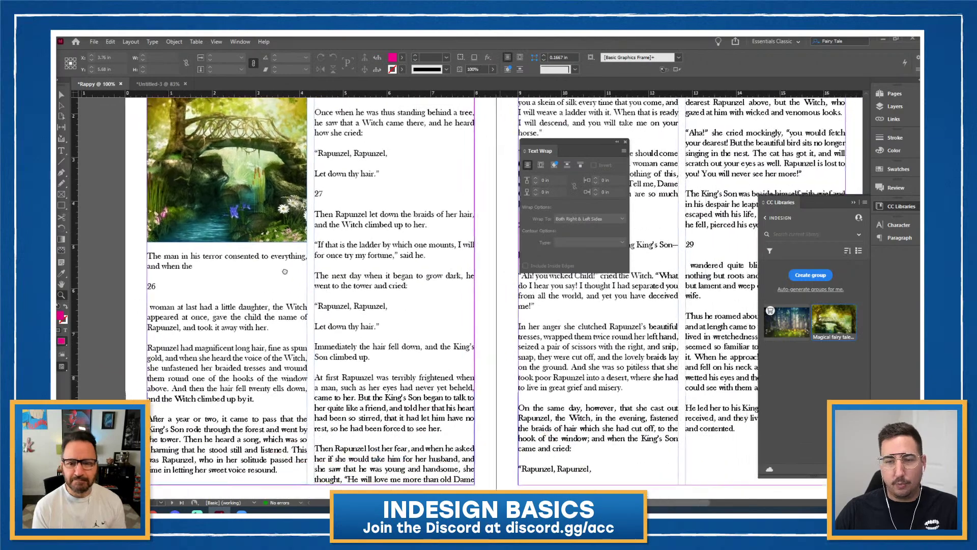
scroll(333, 329, "right", 8)
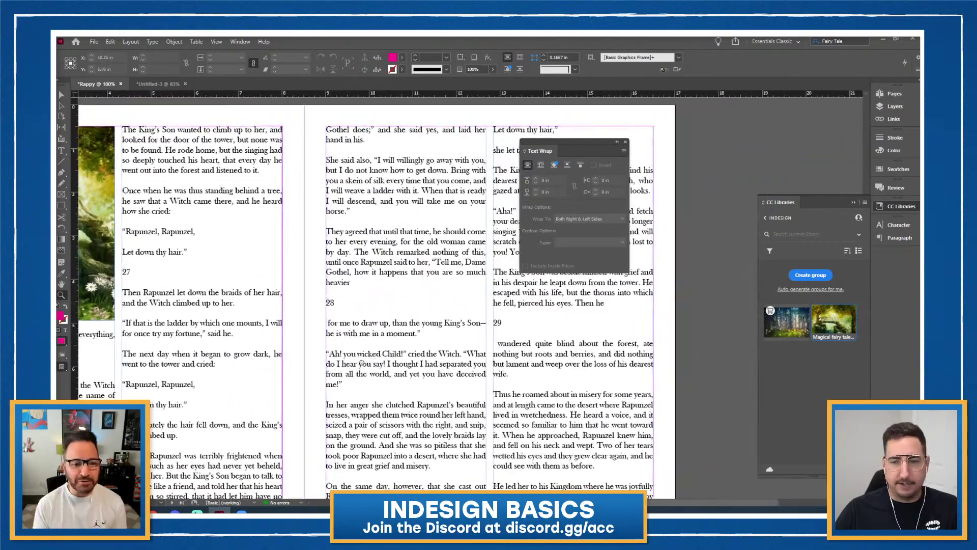
scroll(305, 341, "up", 1)
scroll(268, 355, "right", 1)
scroll(269, 355, "up", 1)
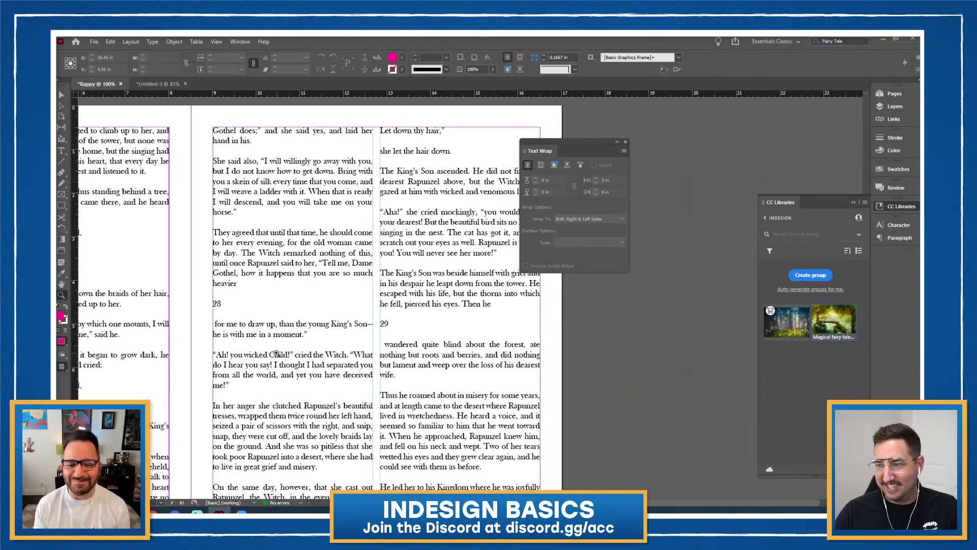
left_click(625, 142)
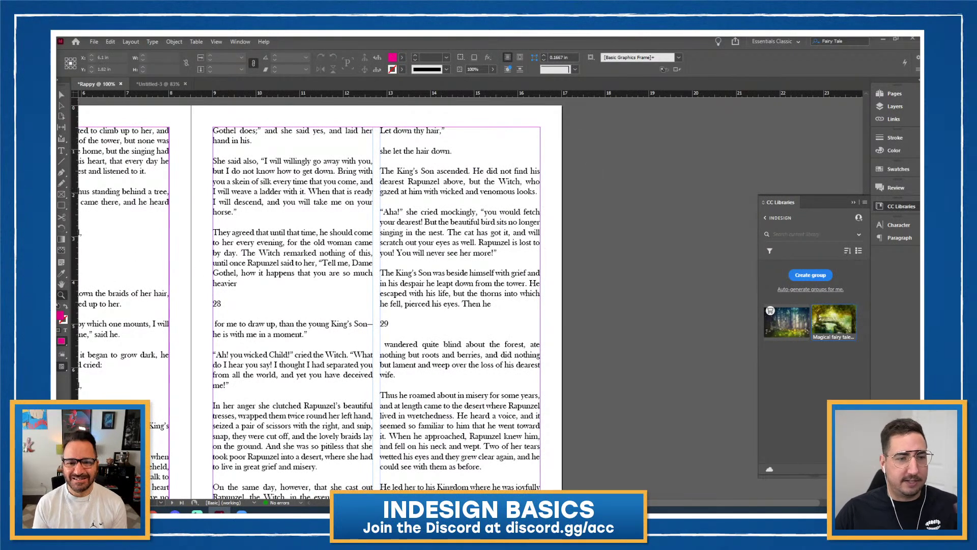
right_click(62, 206)
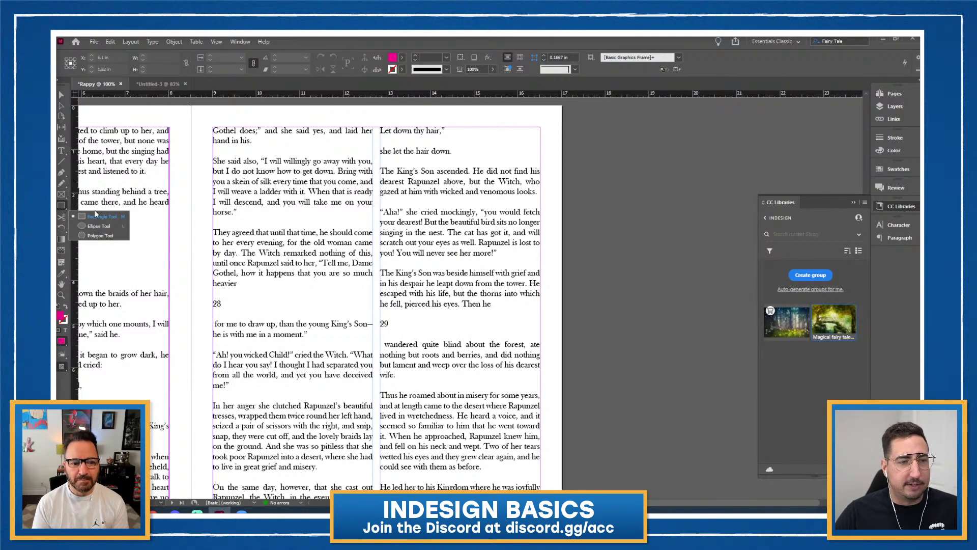
left_click(106, 229)
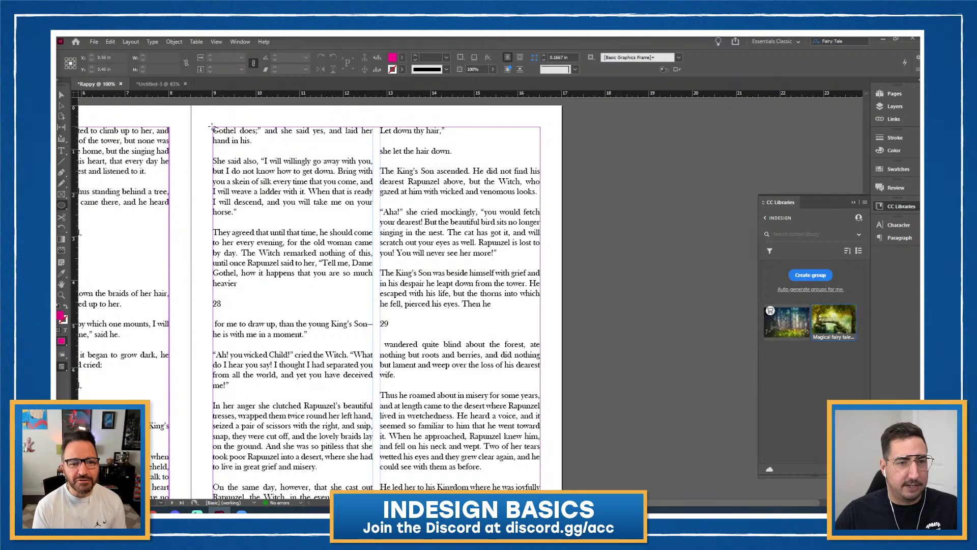
left_click_drag(212, 126, 511, 424)
Move the circle so it overhangs the upper right corner of page 3, centred at about X 14.9 in, Y 2.5 in.
key("v")
left_click_drag(340, 327, 465, 275)
left_click(729, 190)
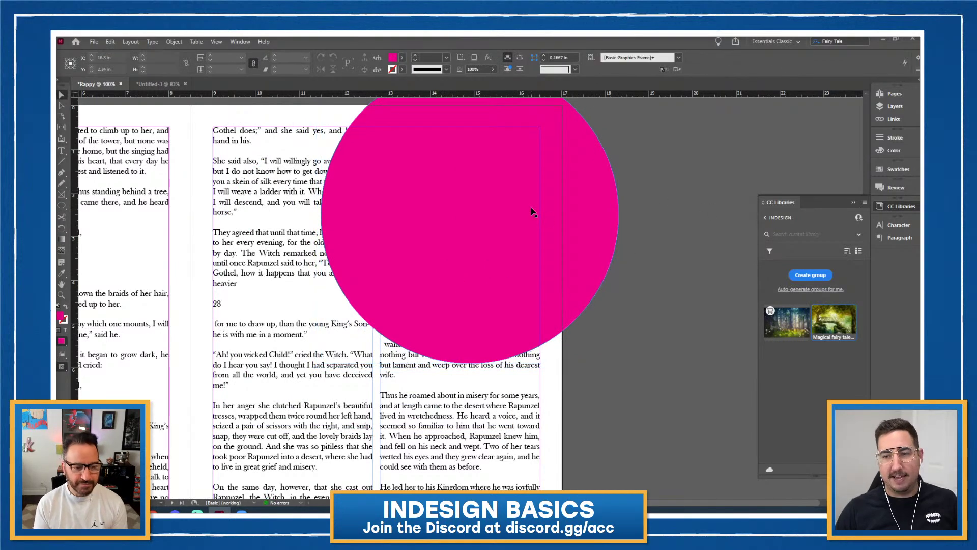
Wrap the page 3 text around the circle's object shape with a 0.3125 in offset.
left_click(532, 208)
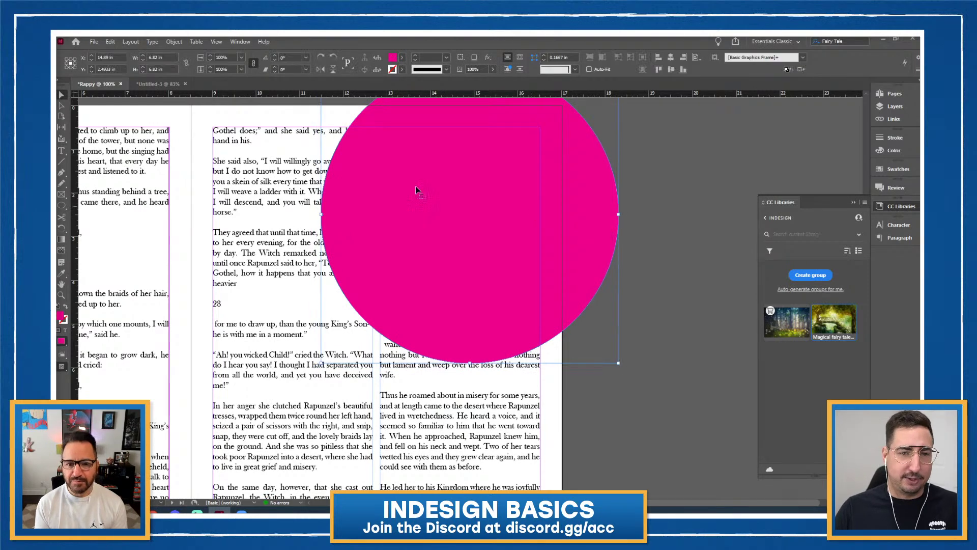
left_click(240, 42)
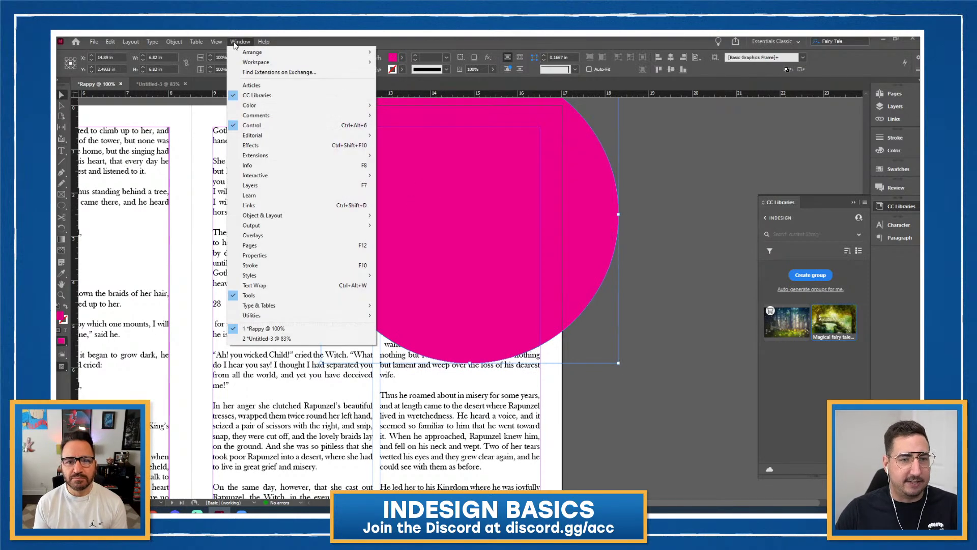
left_click(289, 284)
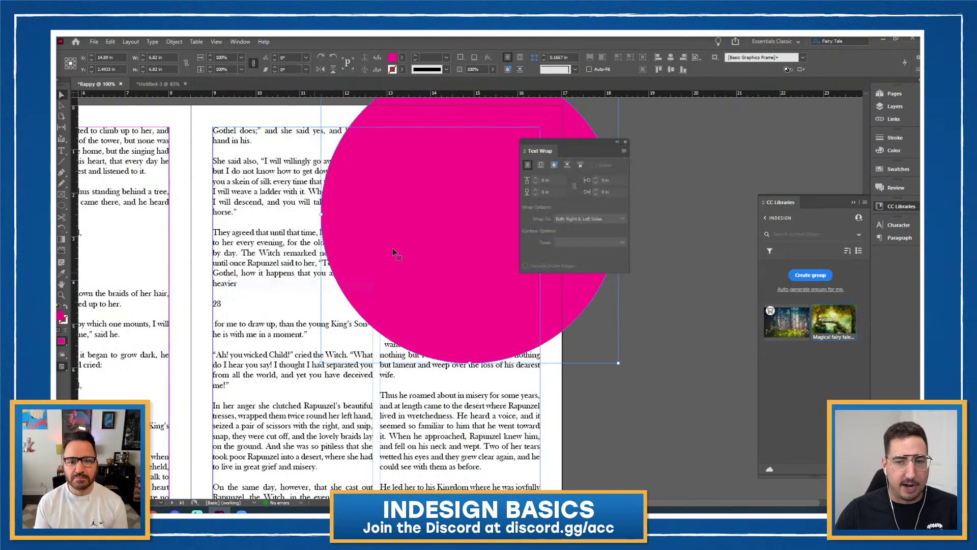
left_click(556, 167)
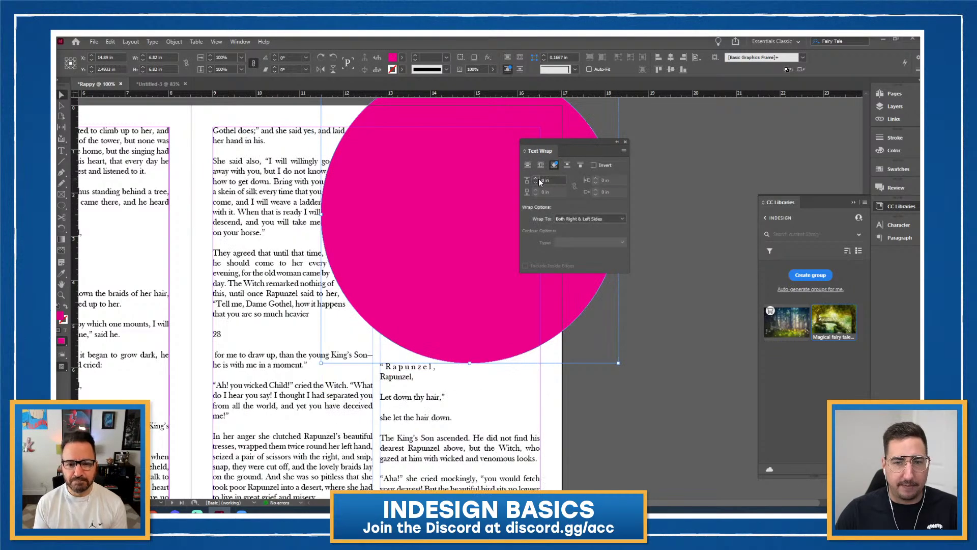
left_click(539, 179)
left_click(539, 178)
left_click(539, 178)
left_click(539, 178)
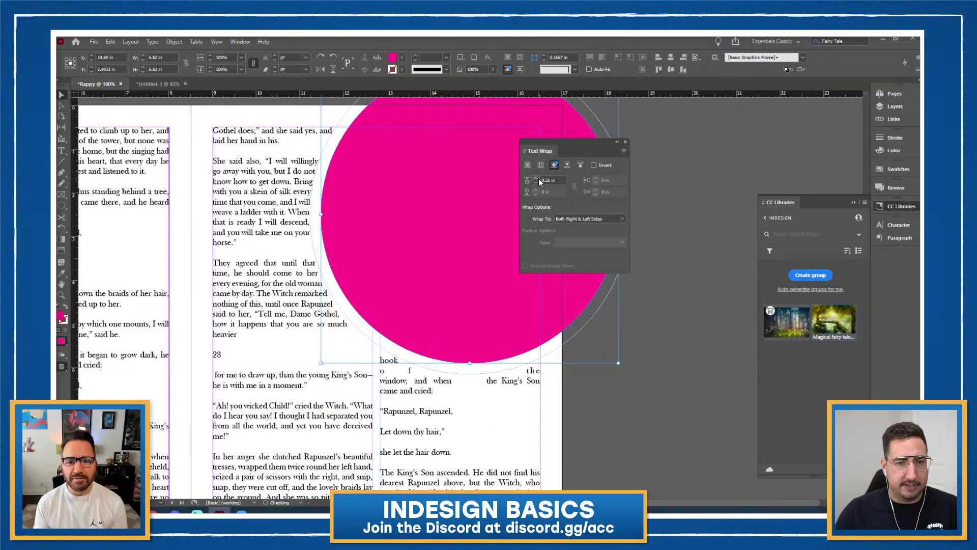
left_click(539, 179)
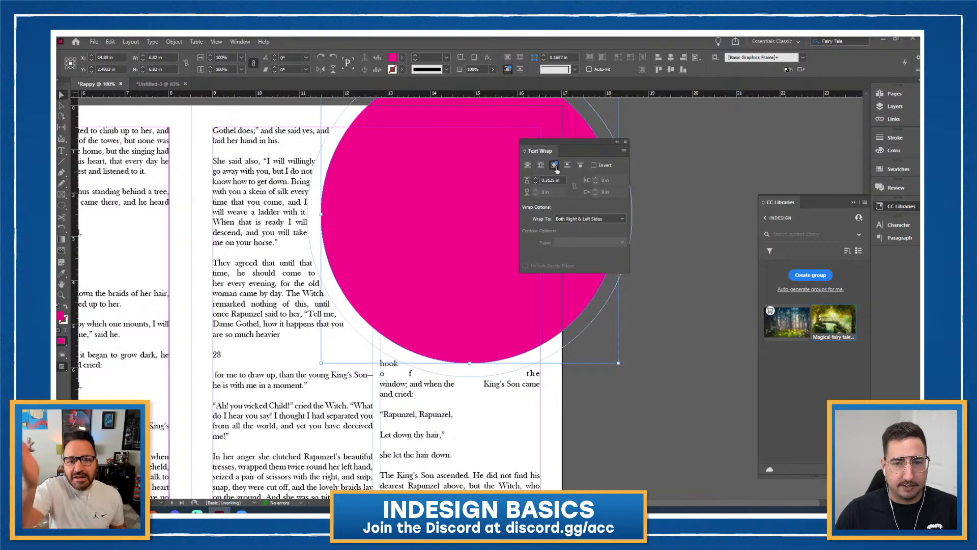
left_click_drag(566, 142, 713, 123)
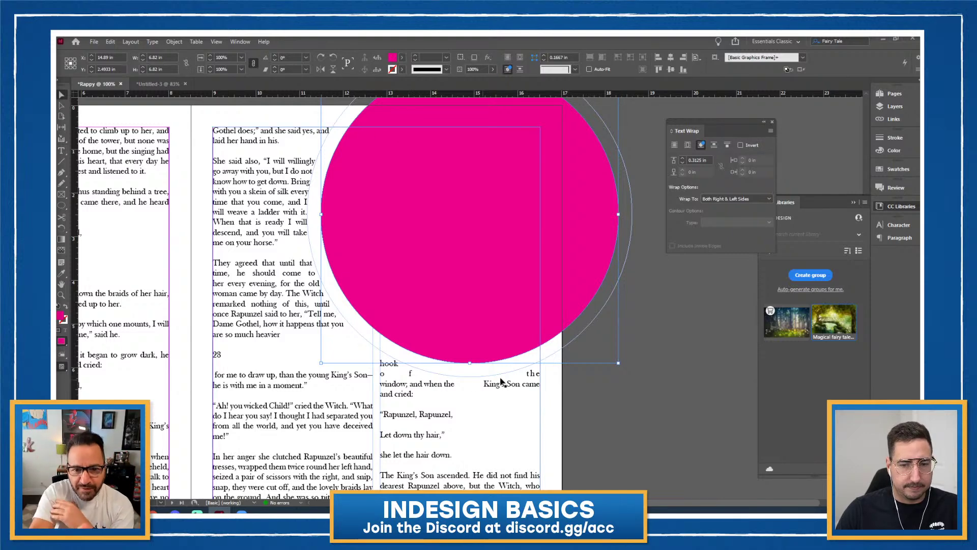
left_click(664, 297)
Place the forest trees image from the InDesign library into the circle and check it in preview mode.
left_click(405, 245)
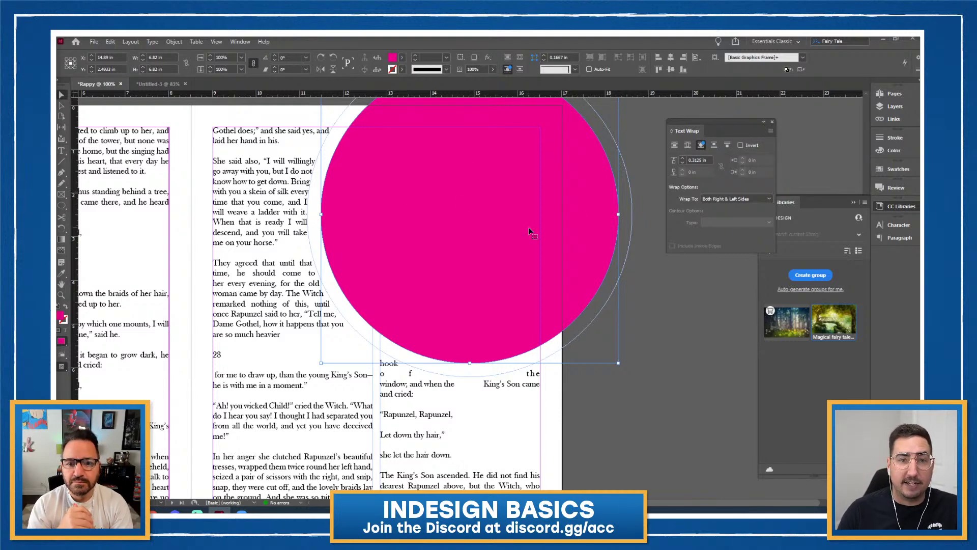
left_click(94, 41)
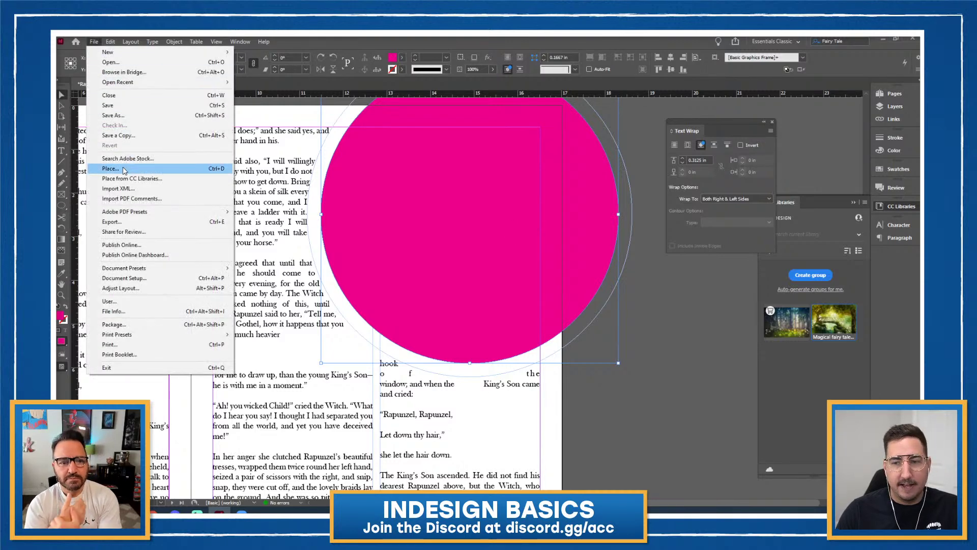
left_click(784, 366)
left_click_drag(791, 326, 416, 178)
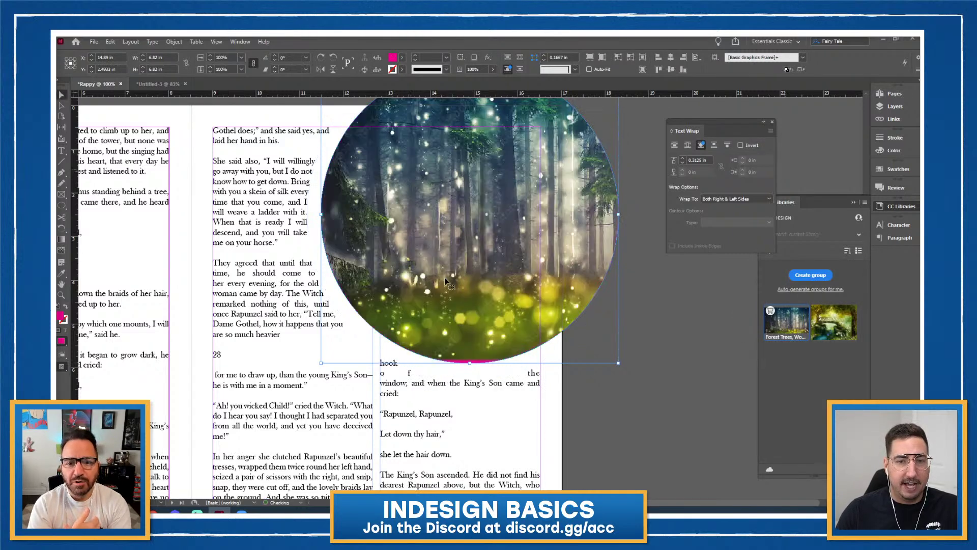
left_click(637, 328)
scroll(306, 153, "up", 3)
key("w")
scroll(478, 345, "down", 3)
scroll(437, 304, "up", 2)
key("w")
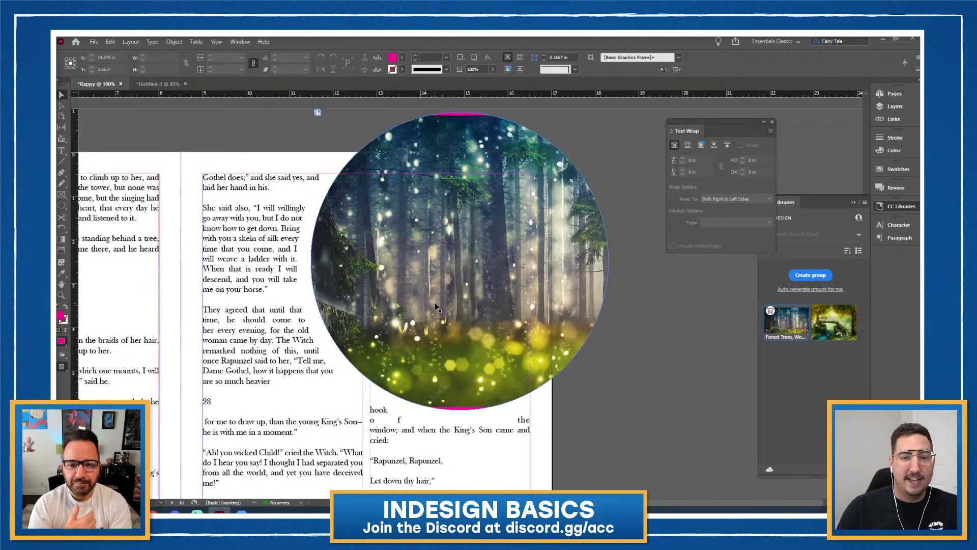
Enlarge the forest image inside the circle to about 11.31 by 7.14 in, rotate it 35.5° counterclockwise and reposition it to fill the frame.
left_click(459, 123)
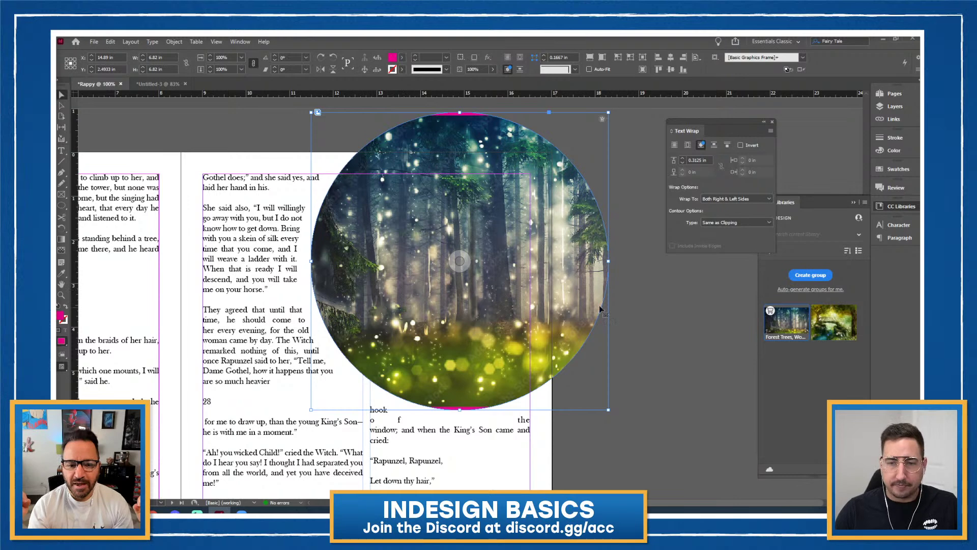
left_click(689, 331)
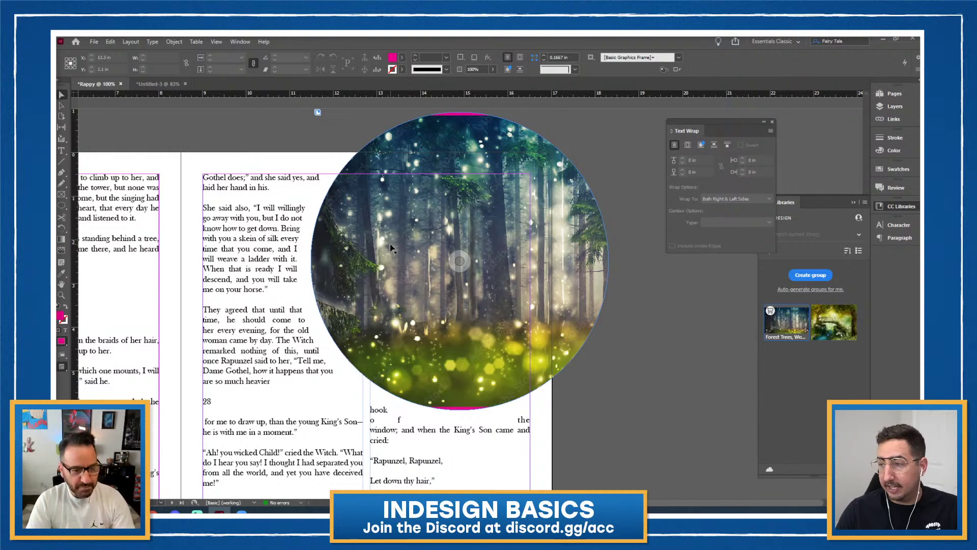
left_click(459, 263)
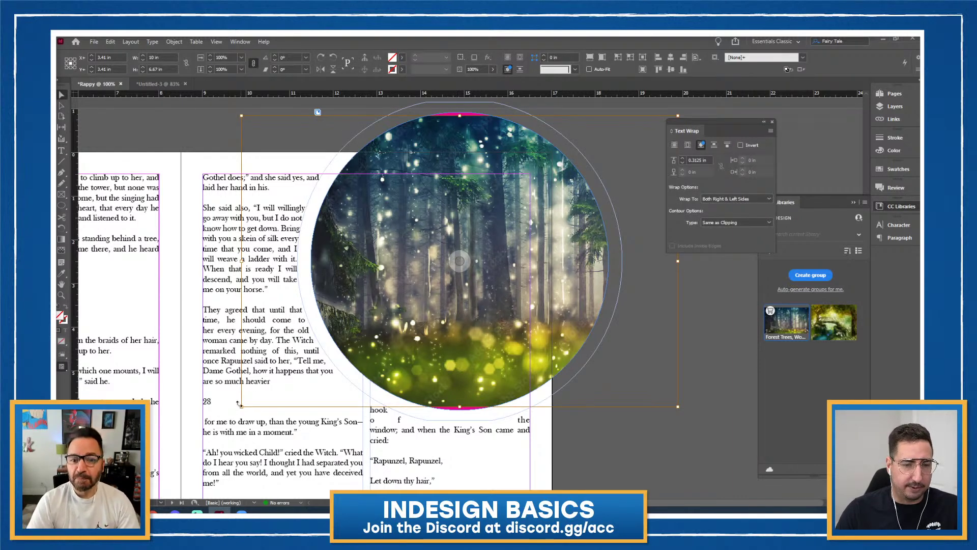
left_click_drag(243, 408, 184, 456)
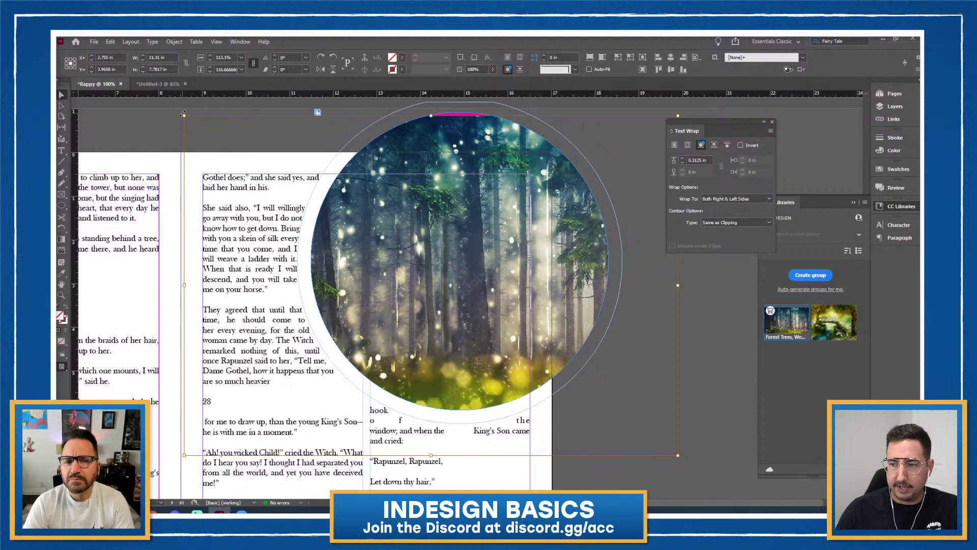
left_click_drag(183, 113, 164, 294)
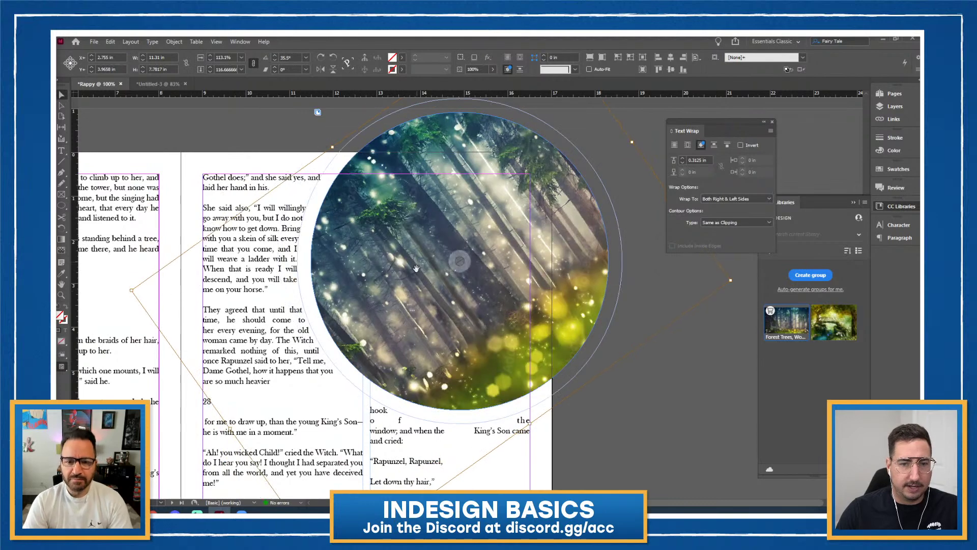
left_click_drag(405, 299, 425, 291)
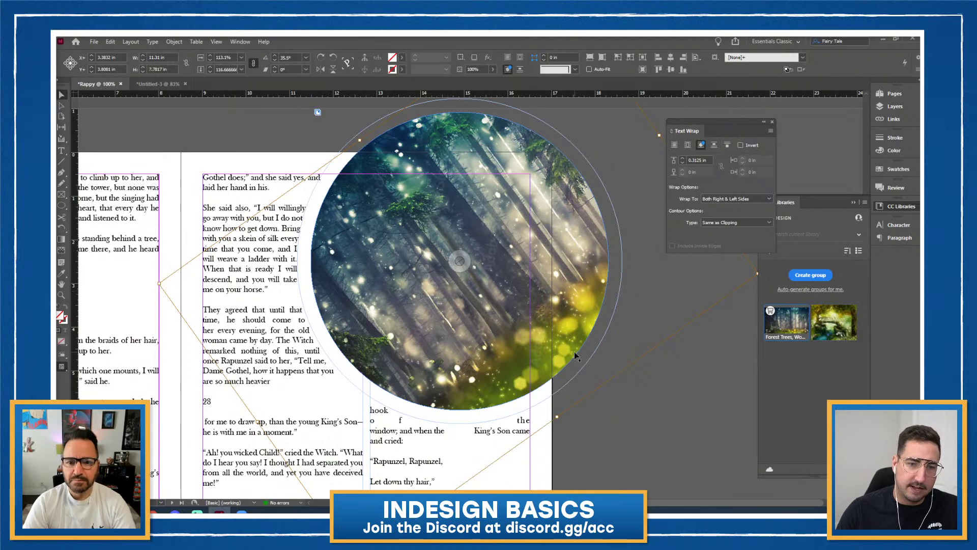
left_click_drag(557, 416, 540, 401)
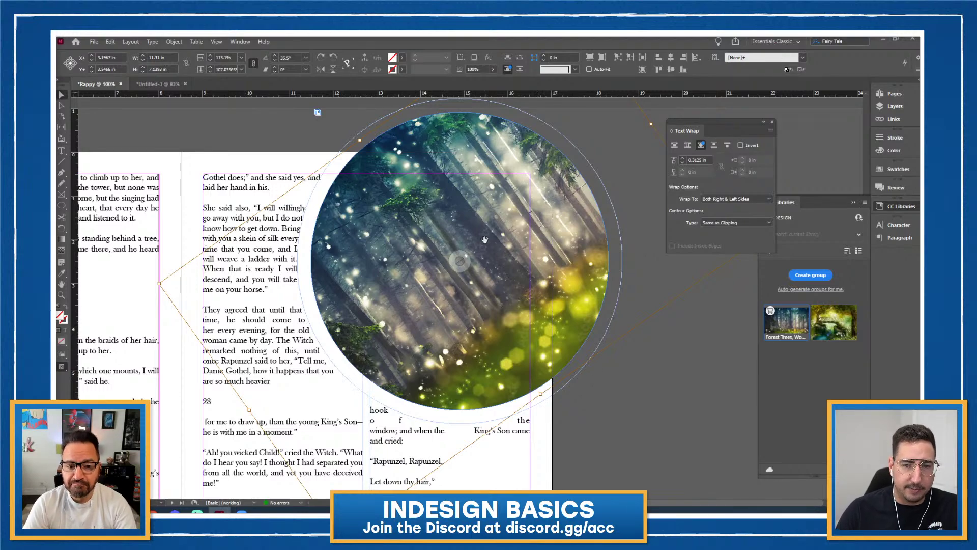
Check the forest image for the Adobe Stock watermark, license it through Adobe Stock and deselect the circle.
scroll(484, 239, "up", 4, "alt")
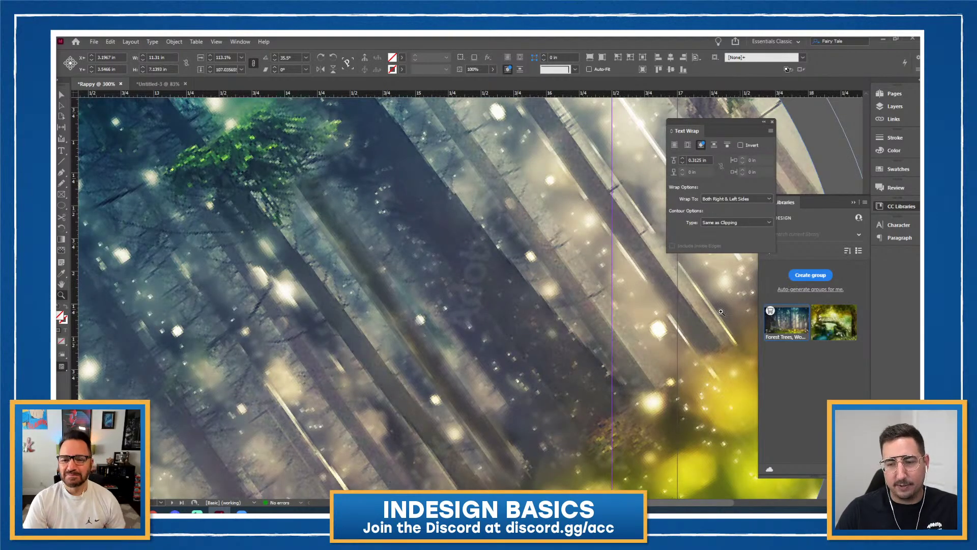
scroll(581, 279, "down", 3)
key("v")
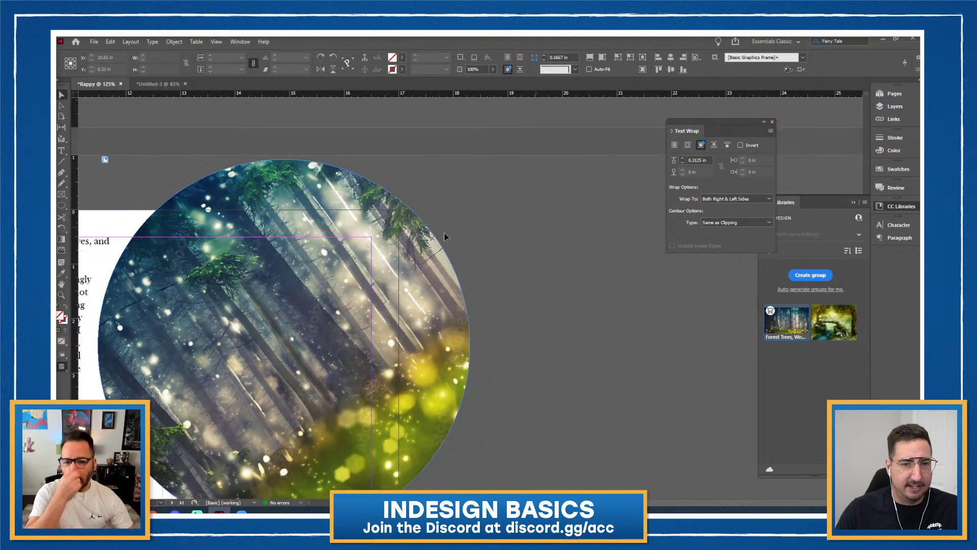
left_click(281, 262)
left_click_drag(281, 263, 371, 230)
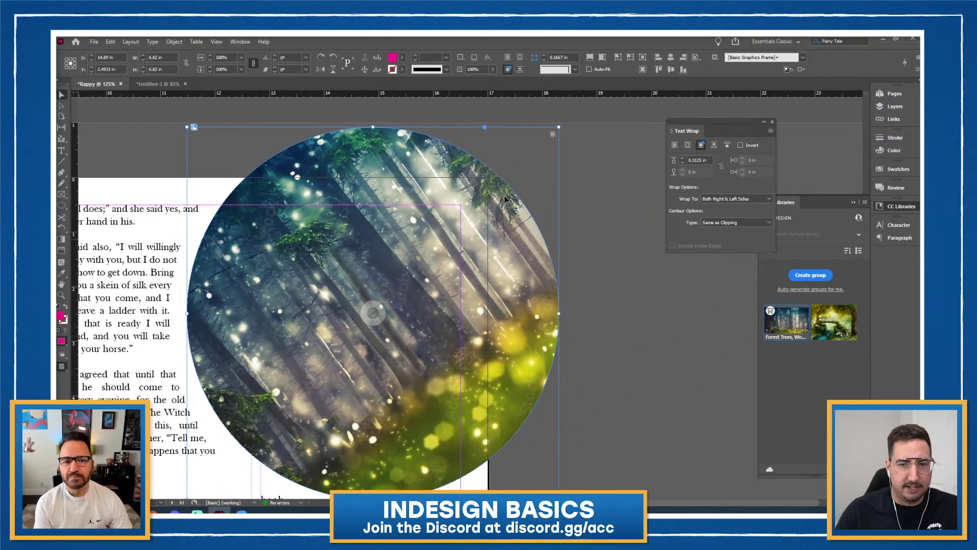
left_click(553, 135)
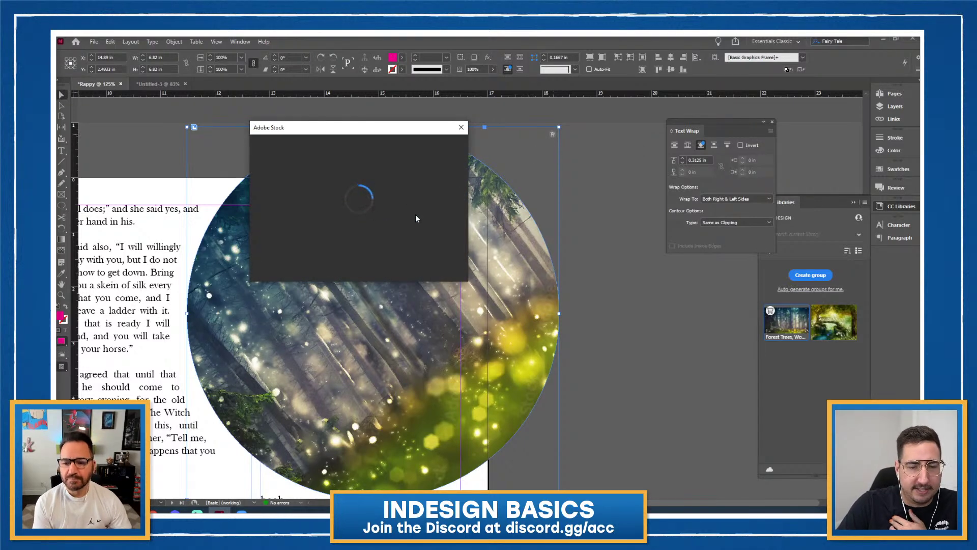
left_click(434, 257)
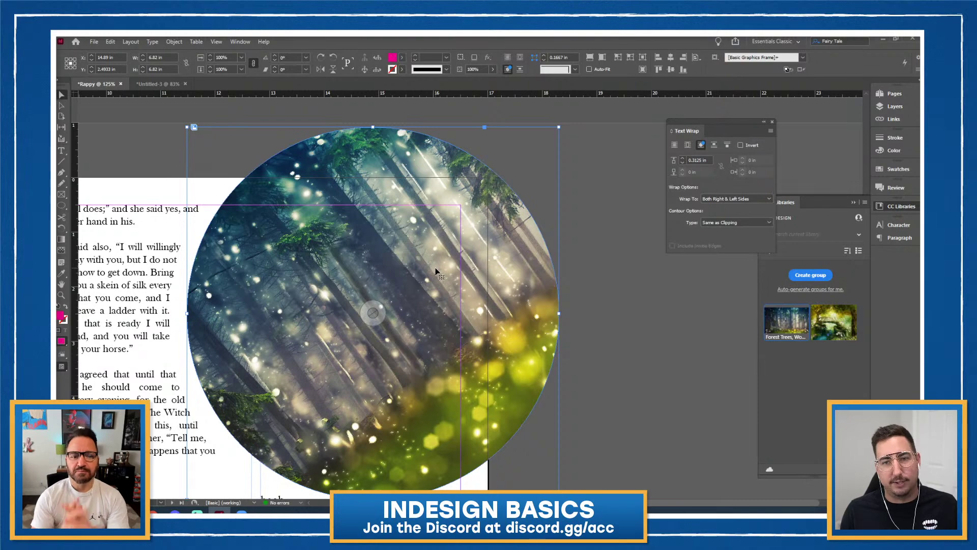
left_click(606, 231)
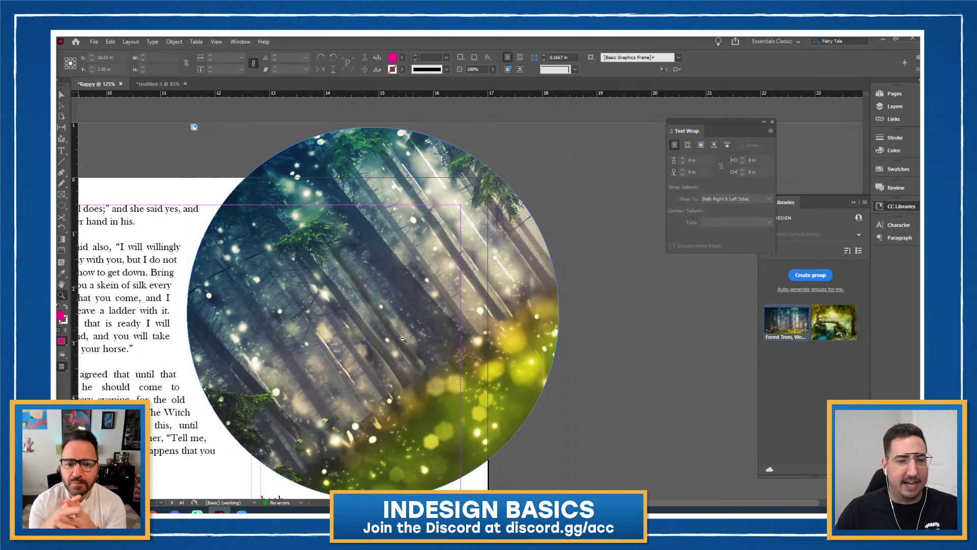
Display the pages 2–3 spread at 75% in preview mode without guides, close the text wrap settings, and bring page 4 into view.
key("ctrl+minus")
key("ctrl+minus")
left_click_drag(480, 266, 491, 291)
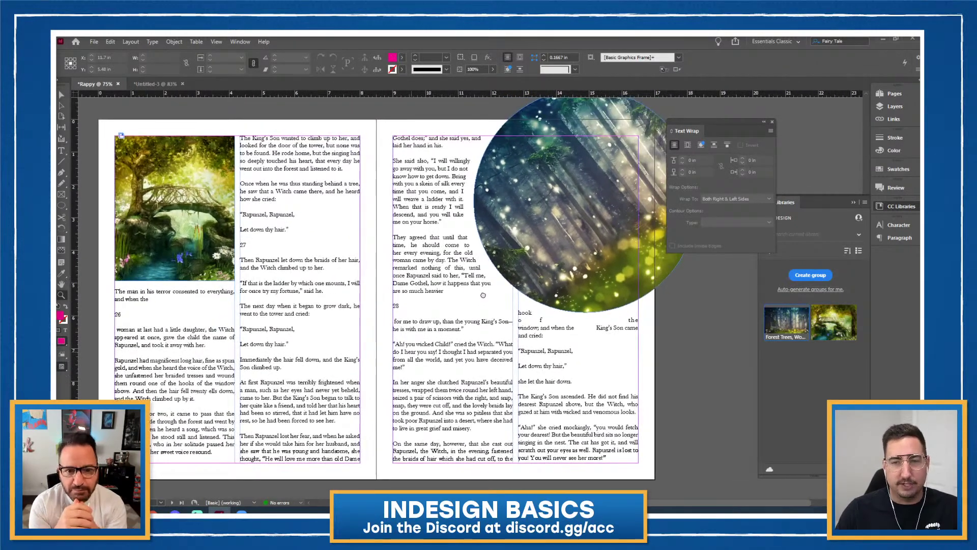
key("w")
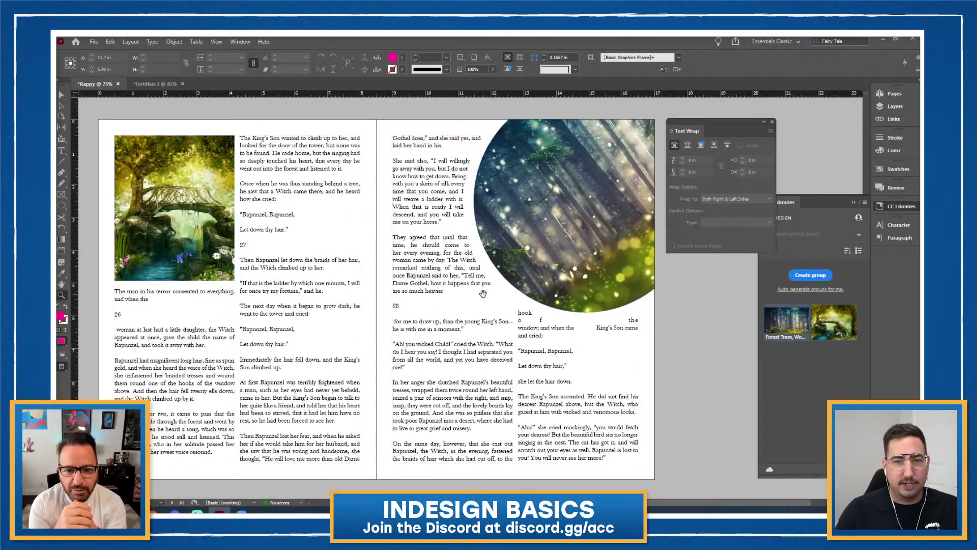
left_click(773, 123)
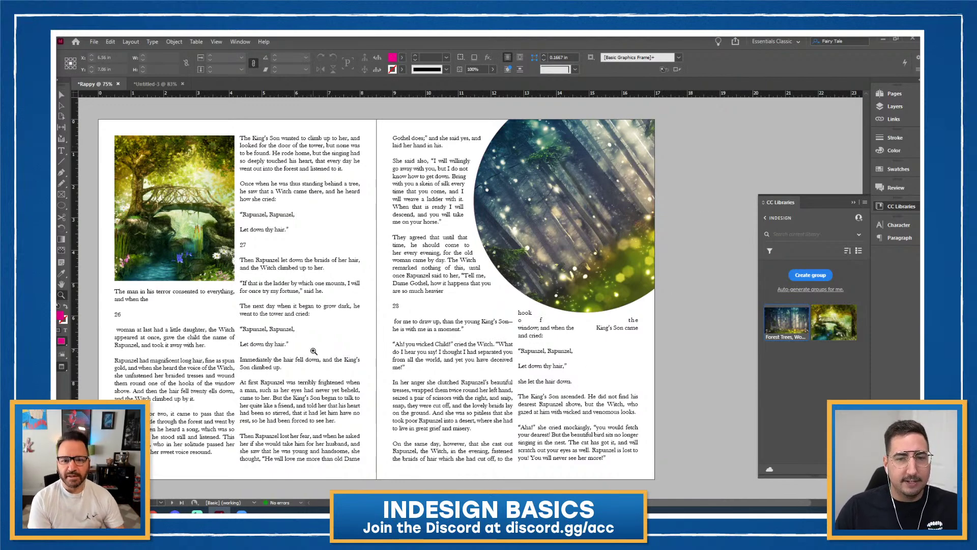
scroll(313, 351, "down", 10)
key("v")
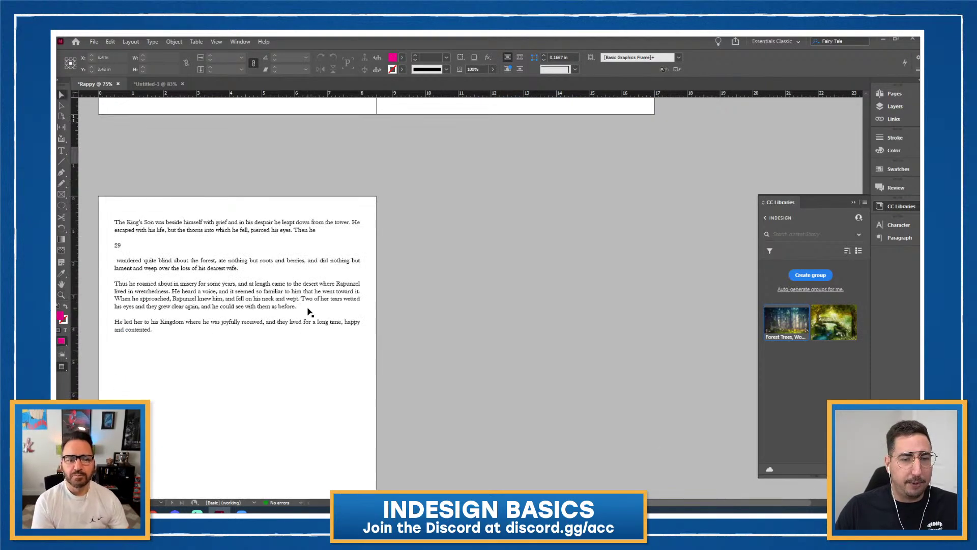
Set the page 4 text frame to two columns and shift the circular forest image on page 3 to about X 15.07 in, Y 2.95 in.
left_click(309, 311)
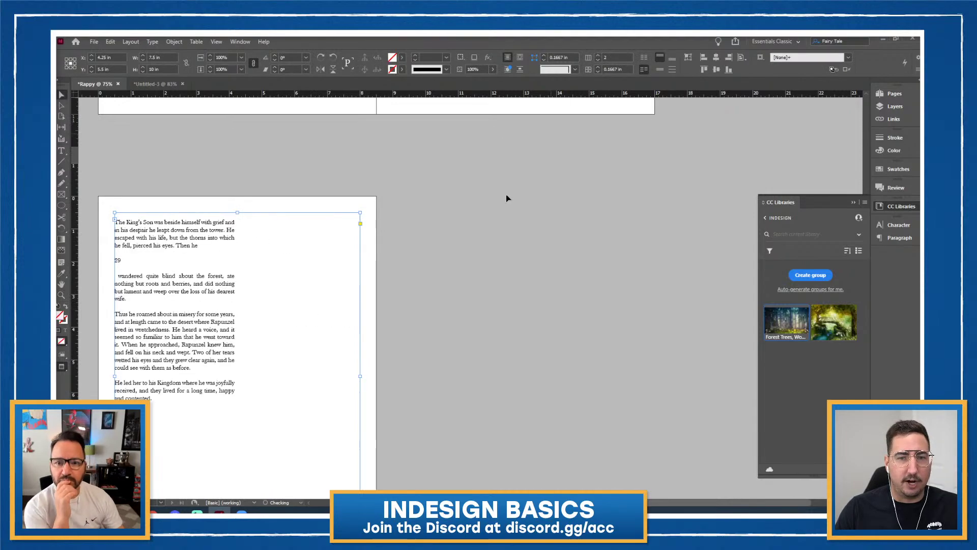
scroll(349, 293, "up", 8)
scroll(346, 294, "down", 3)
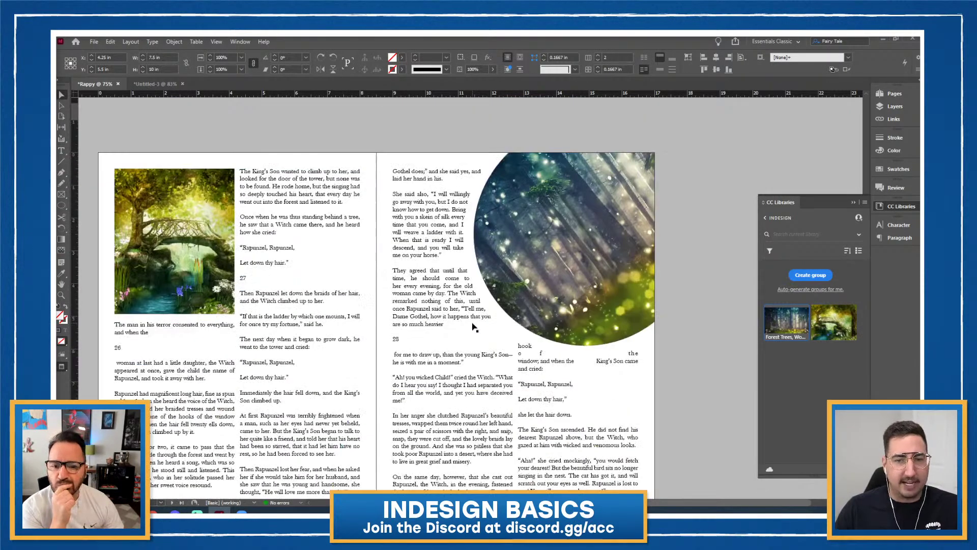
left_click(540, 249)
left_click_drag(534, 251, 539, 274)
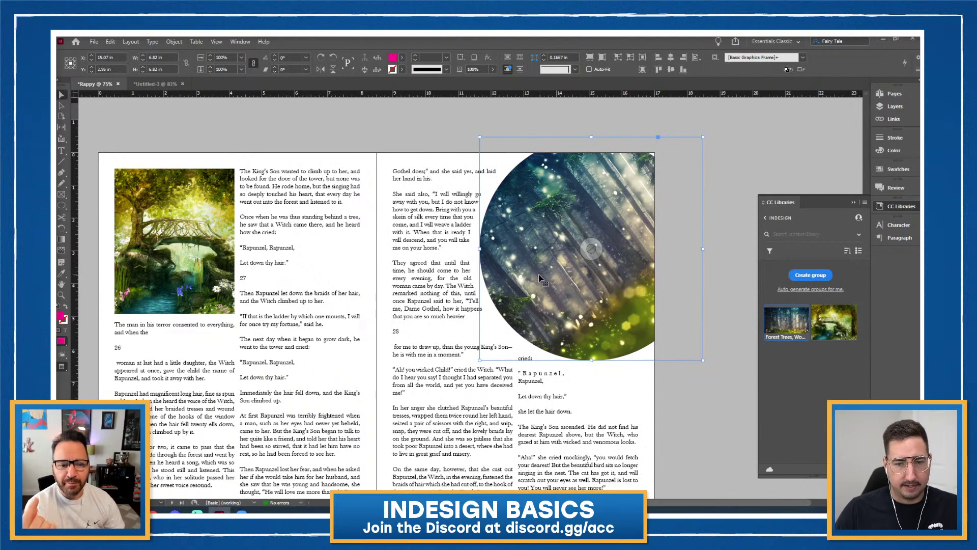
Deselect the circle, turn off preview mode and review the text flow and images from page 1 through the pages 2–3 spread.
scroll(536, 315, "down", 5)
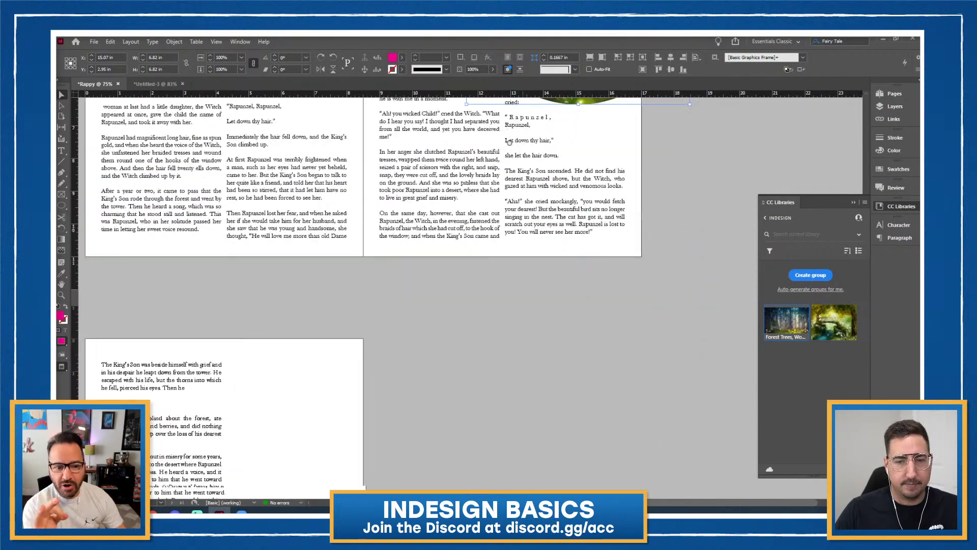
scroll(453, 307, "down", 4)
scroll(514, 233, "up", 8)
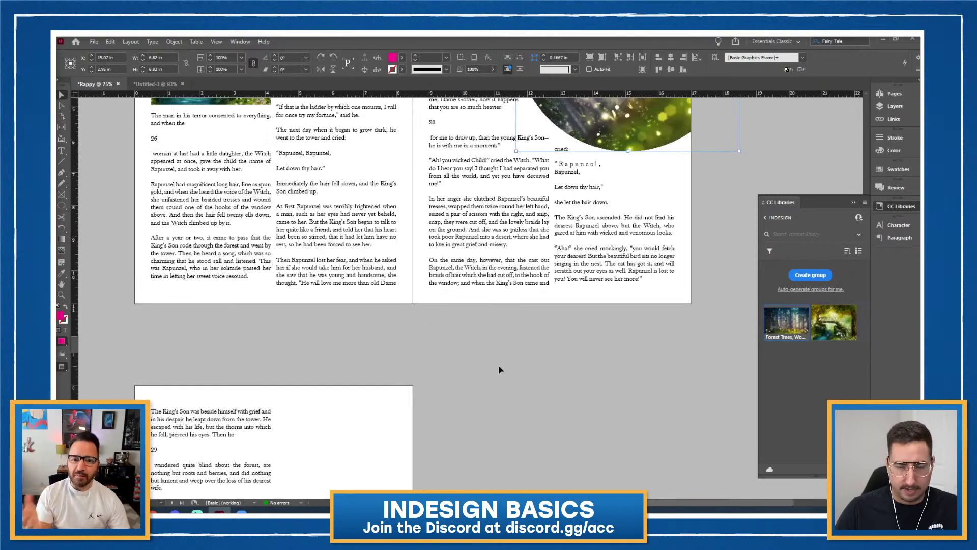
scroll(496, 369, "up", 10)
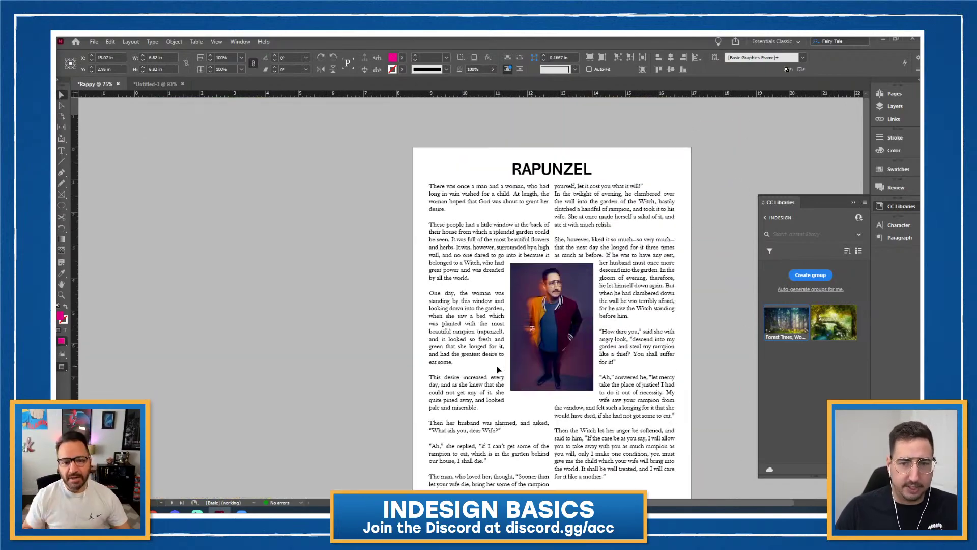
left_click(362, 203)
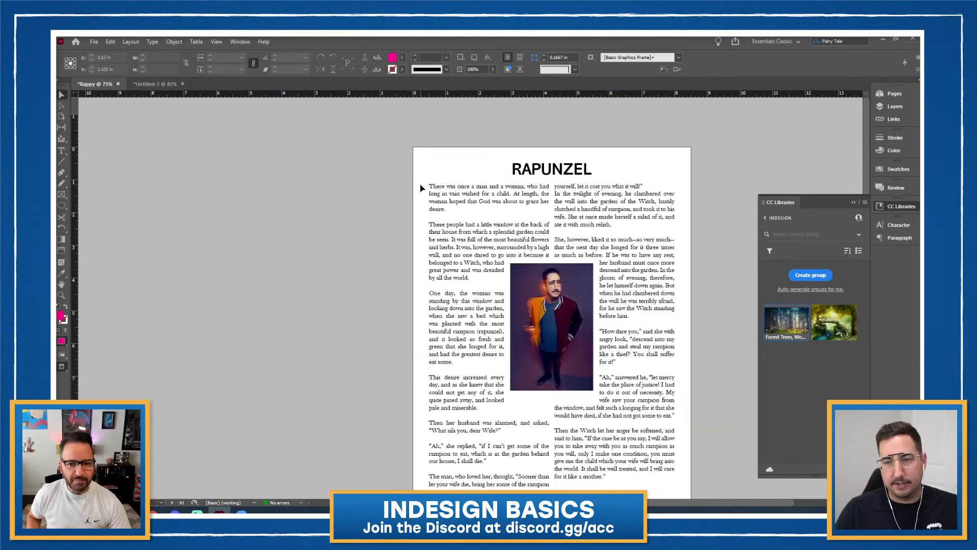
key("w")
scroll(458, 211, "right", 3)
scroll(458, 212, "down", 2)
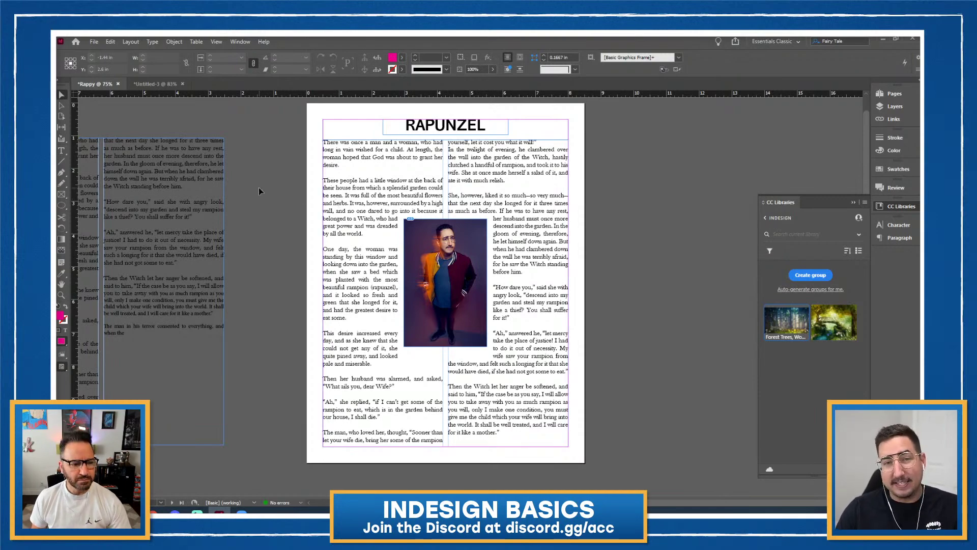
scroll(259, 191, "down", 3)
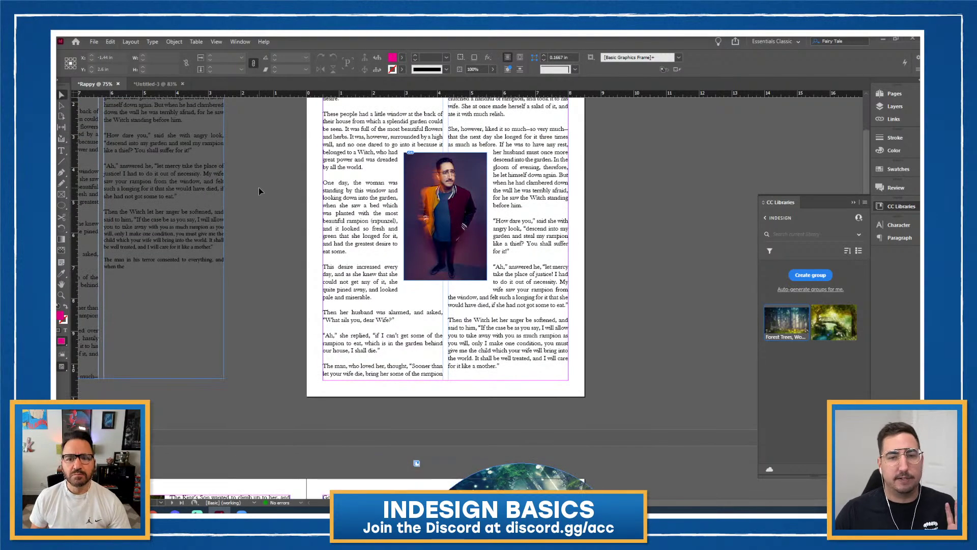
scroll(260, 189, "down", 9)
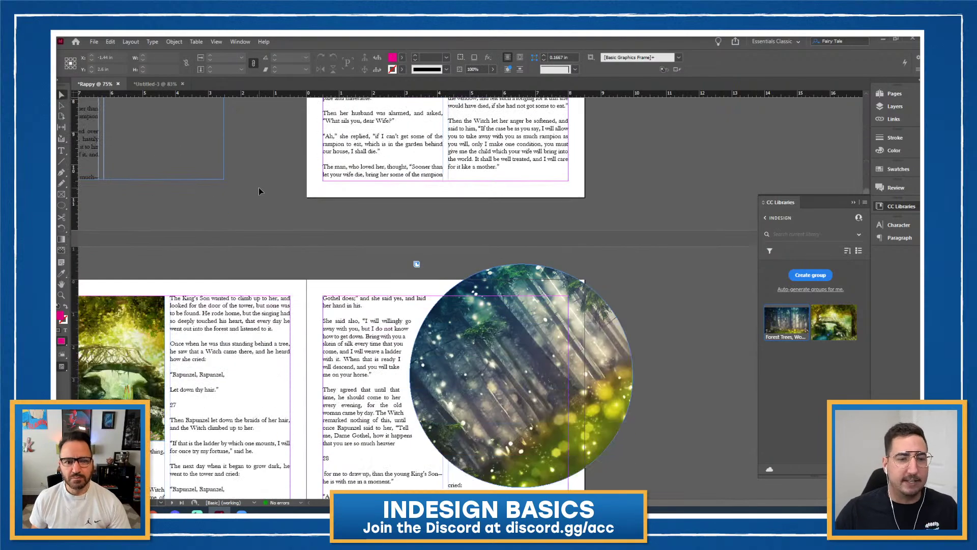
scroll(259, 191, "down", 9)
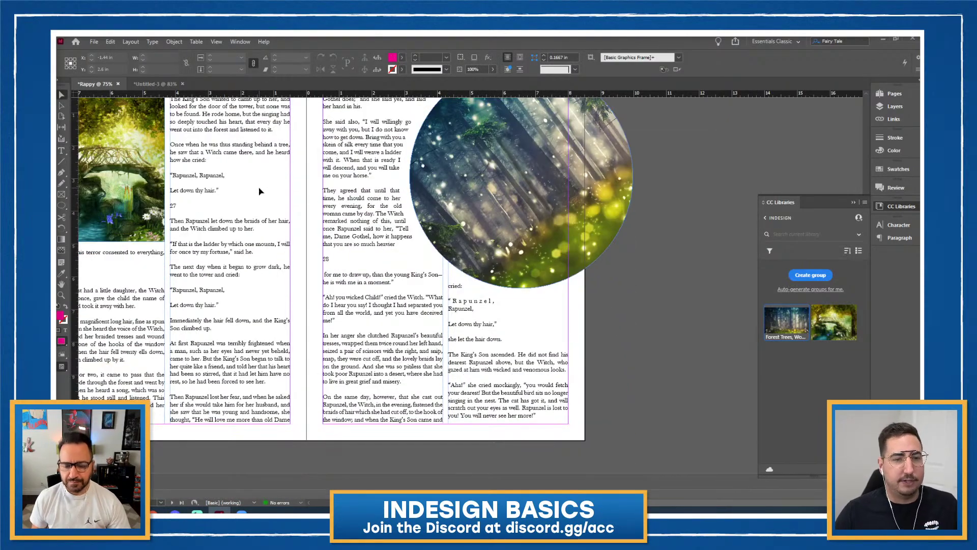
Format the number 27 on page 2 in Antique Olive Nord D at 36 pt.
key("z")
left_click(309, 293)
left_click(423, 263)
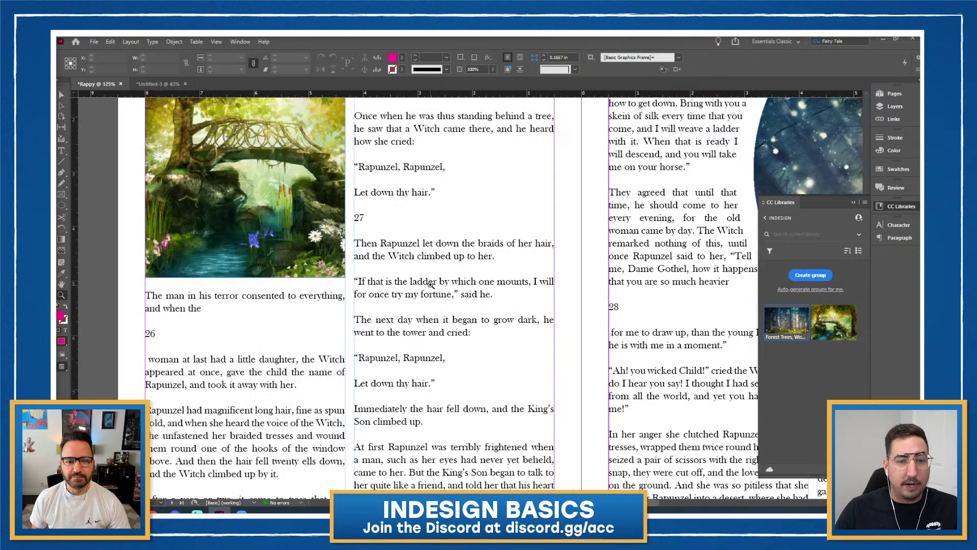
key("t")
double_click(362, 218)
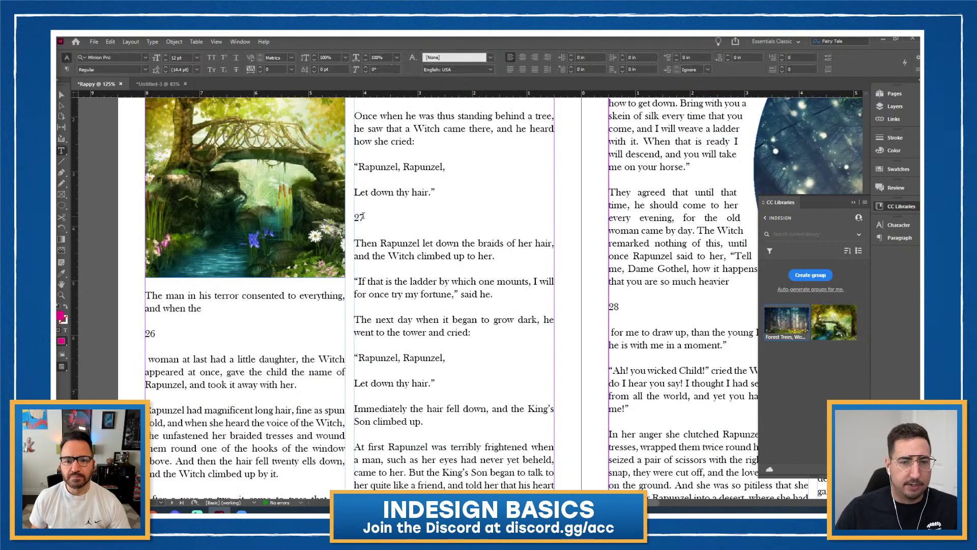
left_click(146, 56)
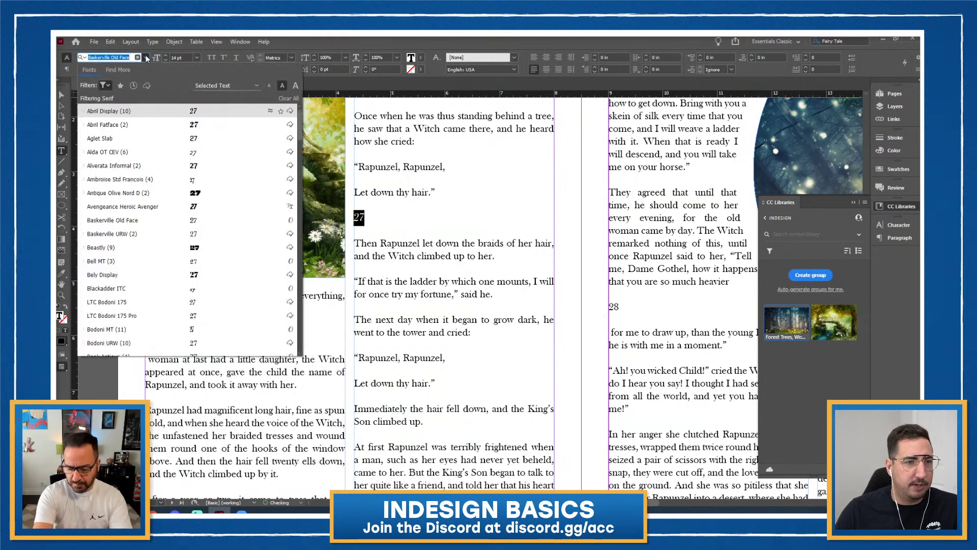
left_click(162, 195)
left_click(198, 57)
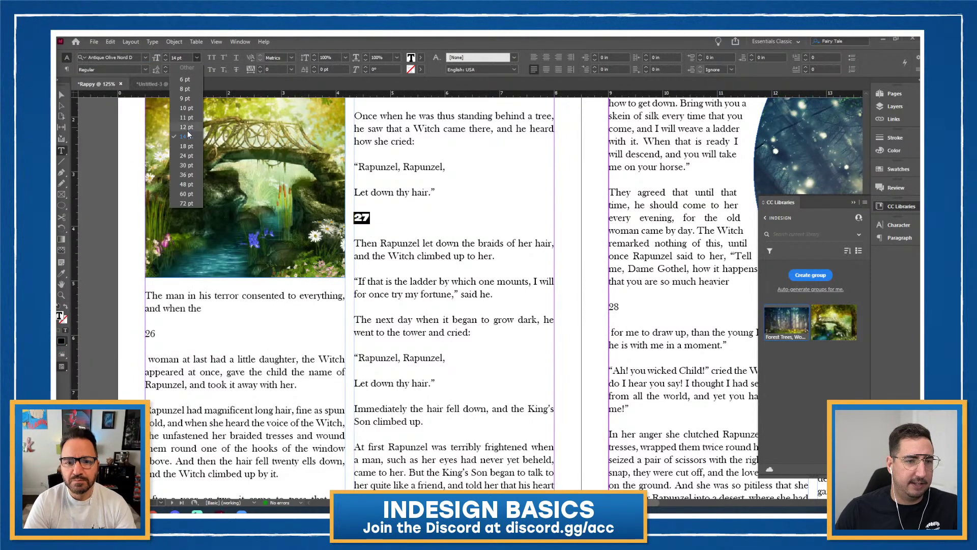
left_click(186, 175)
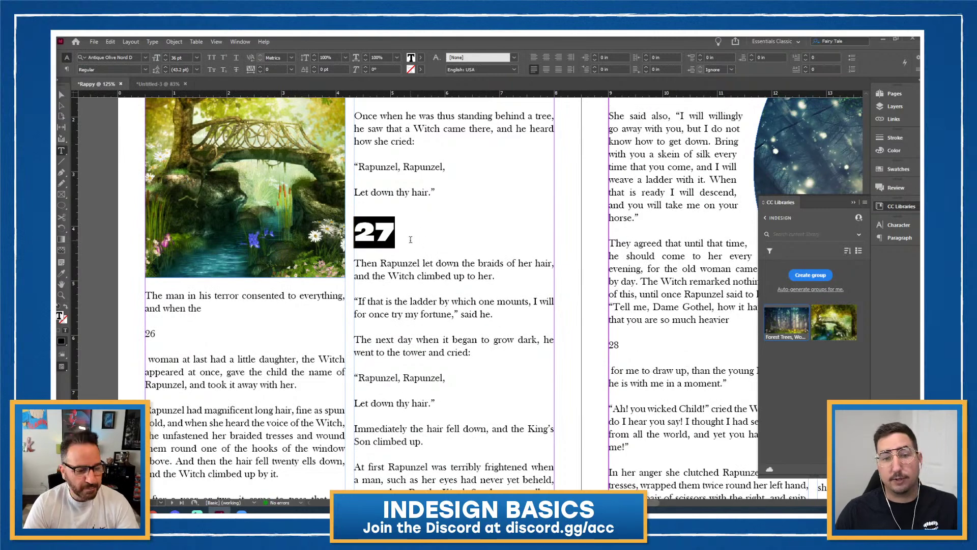
Copy the formatting of the number 27 to the numbers 26, 28 and 29 with the Eyedropper tool.
left_click(61, 275)
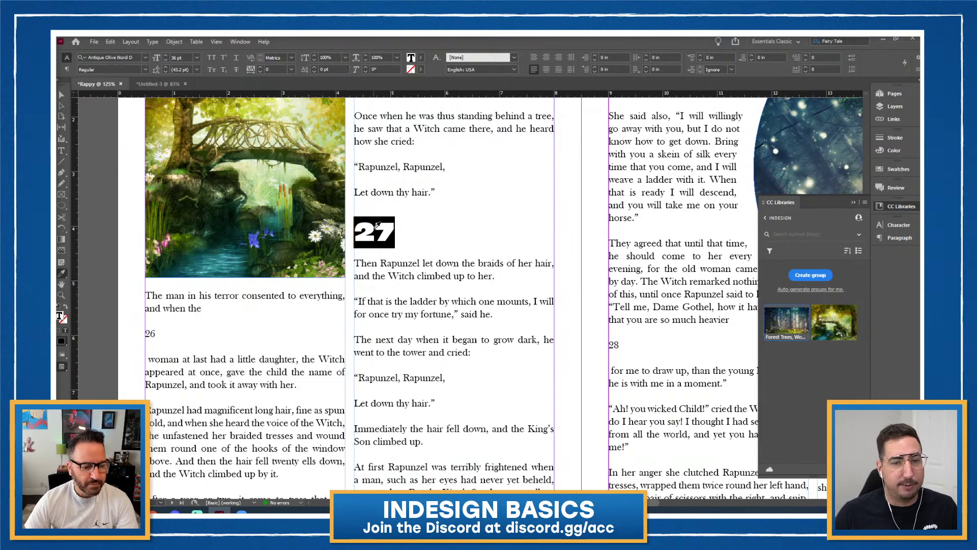
left_click(145, 328)
left_click(146, 332)
left_click(613, 353)
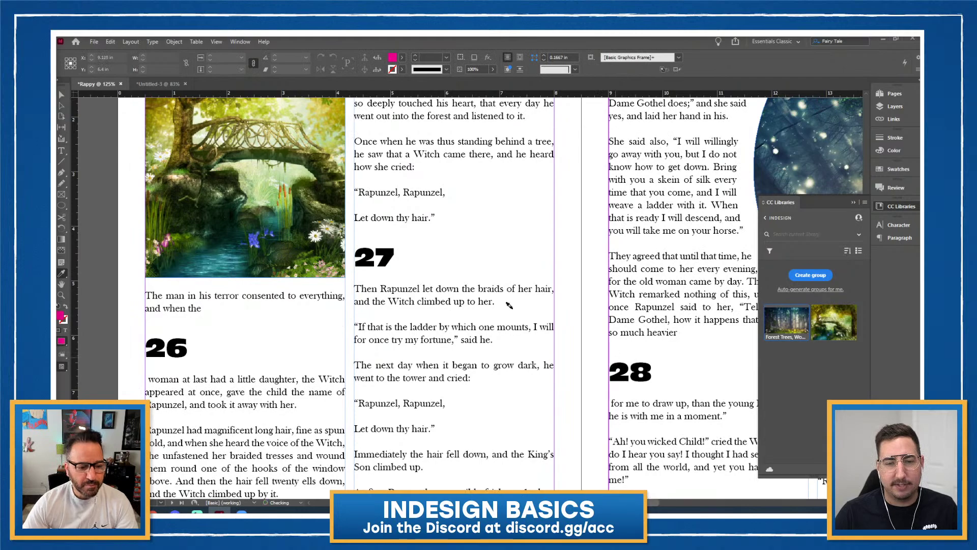
scroll(454, 283, "up", 10)
scroll(454, 283, "up", 5)
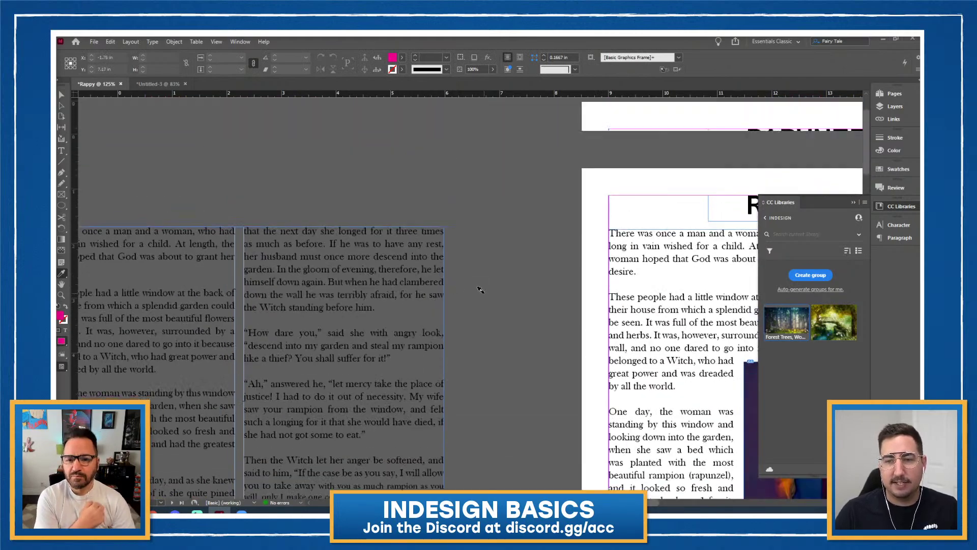
scroll(459, 285, "down", 20)
scroll(480, 290, "down", 2)
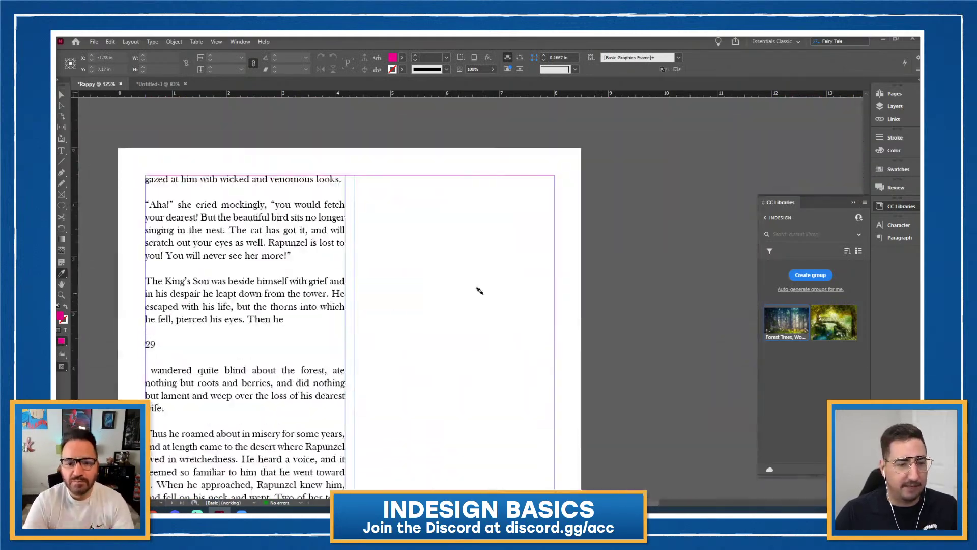
left_click(148, 343)
Inspect page 1 and page 4 up close, and examine the whole layout zoomed out with its restyled numbers.
left_click_drag(646, 169, 366, 256)
scroll(366, 255, "up", 15)
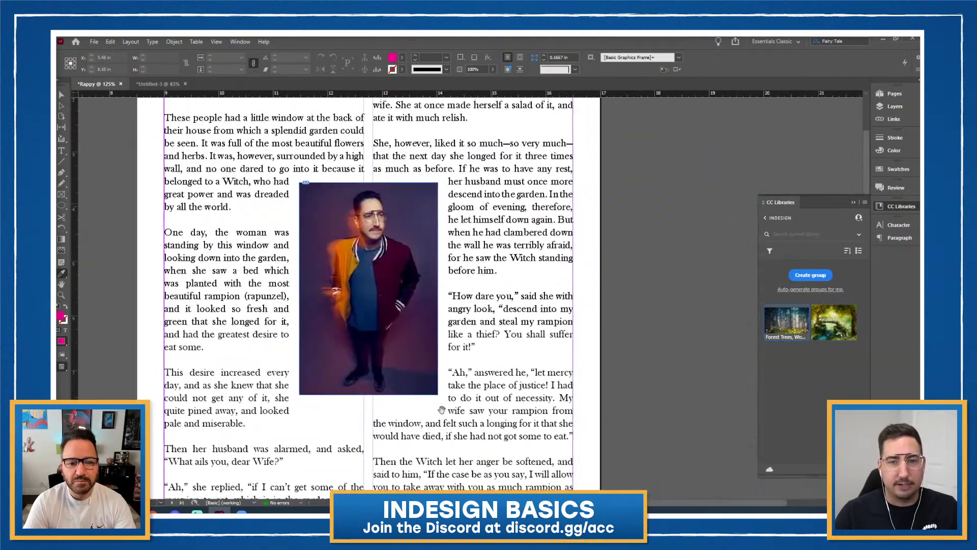
left_click_drag(431, 301, 616, 223)
left_click_drag(481, 408, 614, 200)
left_click_drag(409, 402, 538, 172)
scroll(538, 172, "down", 12)
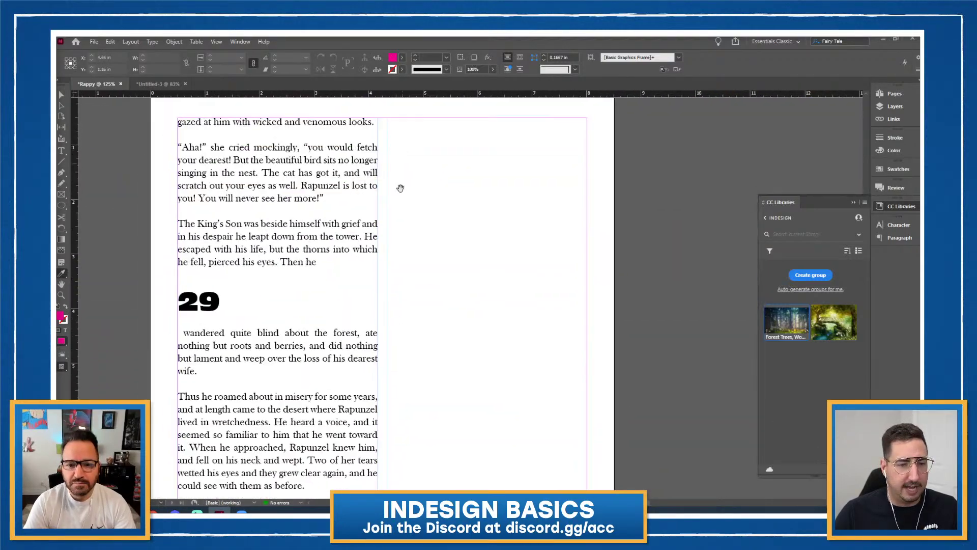
left_click_drag(401, 189, 280, 307)
key("z")
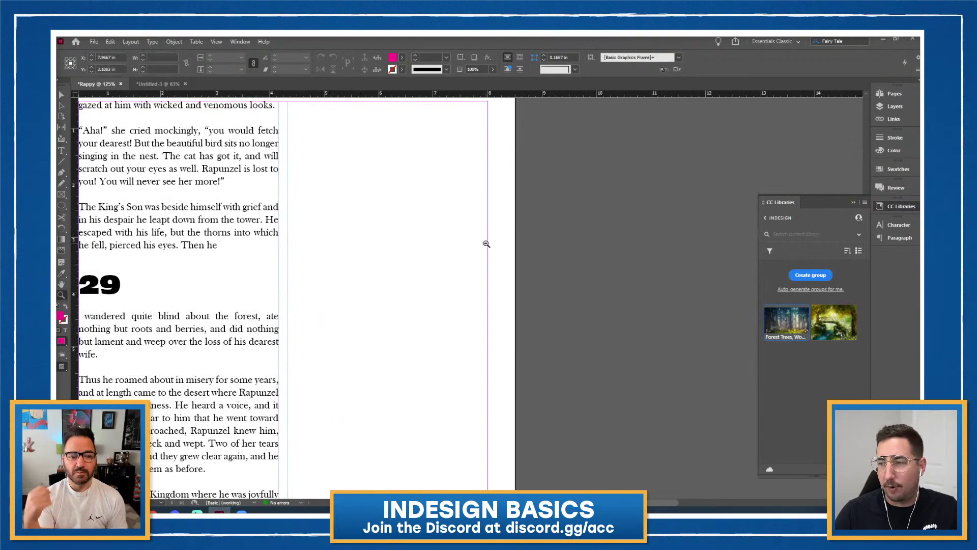
left_click(504, 248, "alt")
left_click(565, 265, "alt")
left_click(525, 274, "alt")
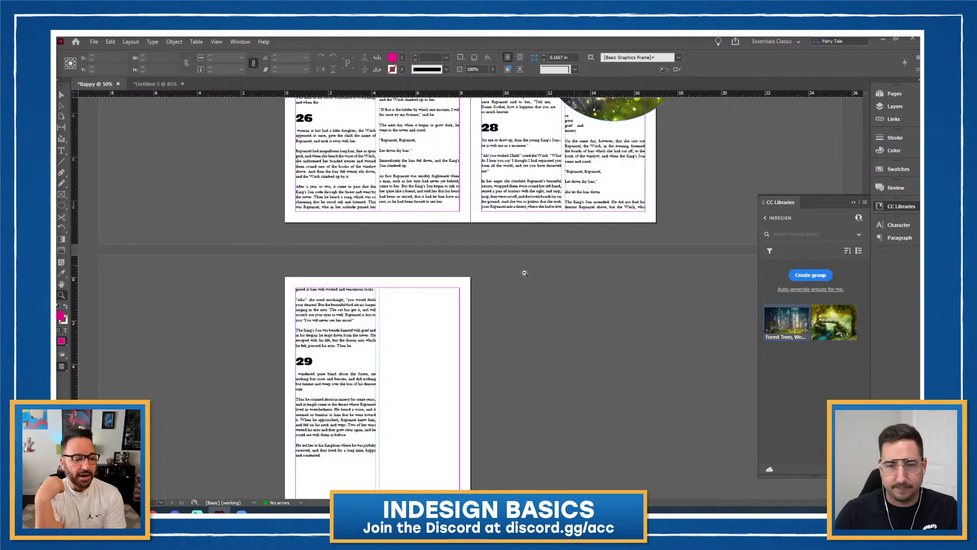
scroll(525, 273, "up", 10)
scroll(498, 280, "down", 2)
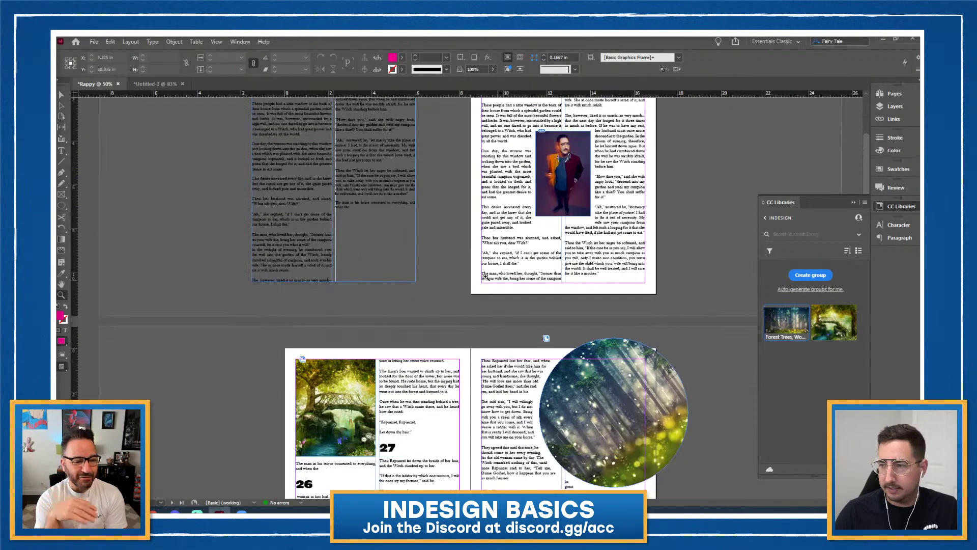
left_click(449, 235)
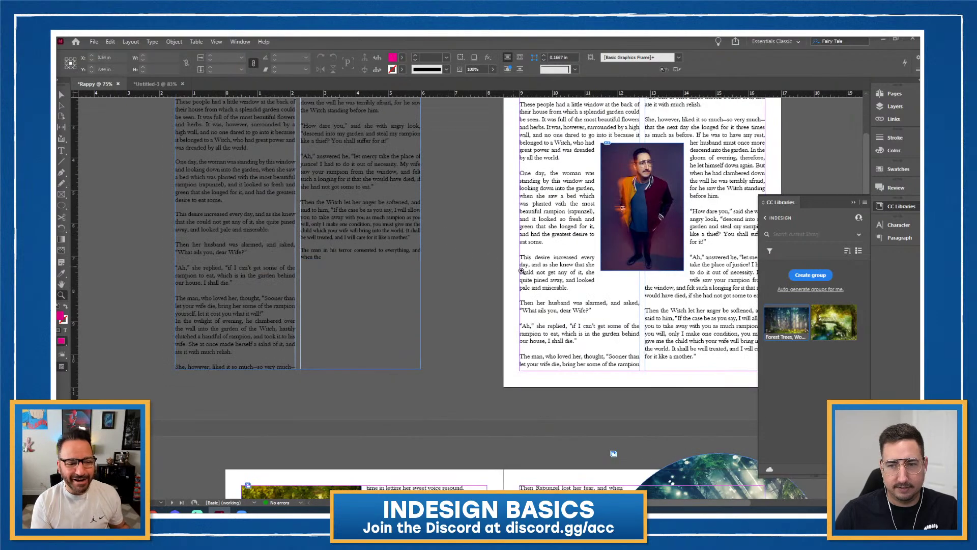
Collapse the CC Libraries panel and compare all pages with the guides shown and in preview mode.
left_click(854, 202)
scroll(585, 265, "up", 2)
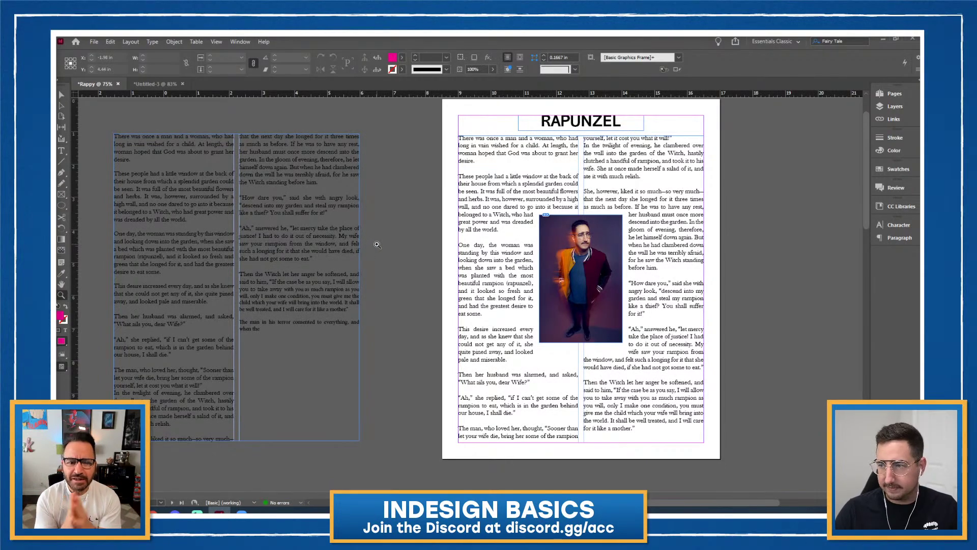
scroll(378, 245, "down", 8)
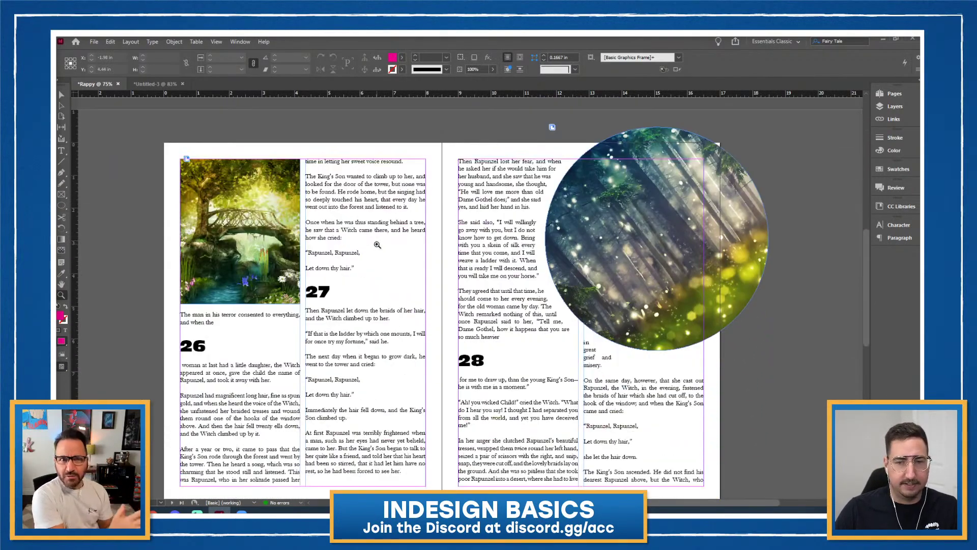
scroll(377, 245, "down", 4)
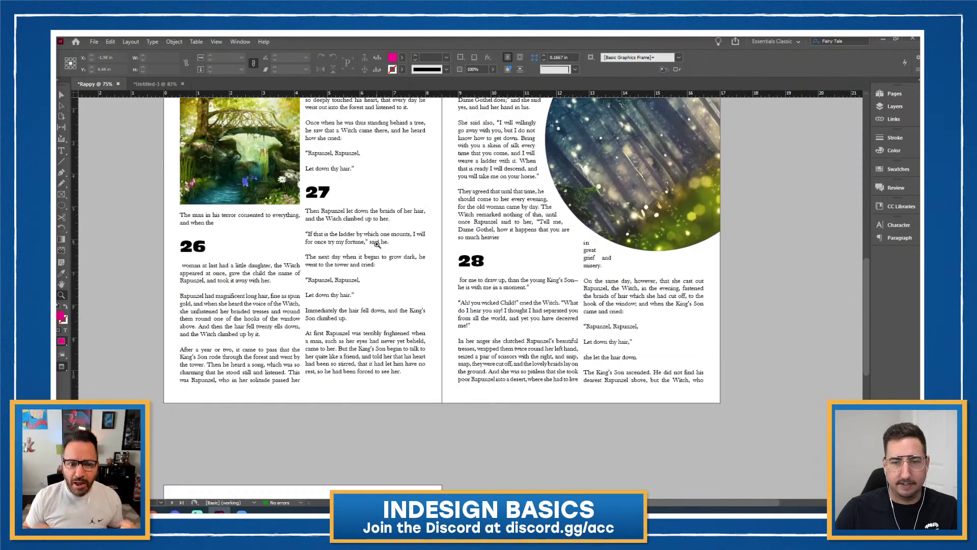
scroll(377, 245, "up", 9)
scroll(377, 245, "down", 5)
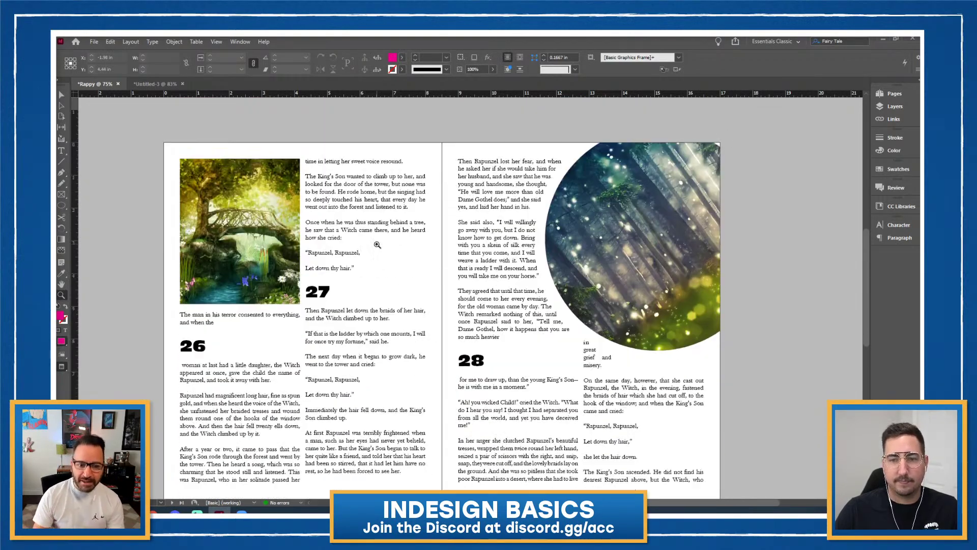
scroll(377, 245, "down", 2)
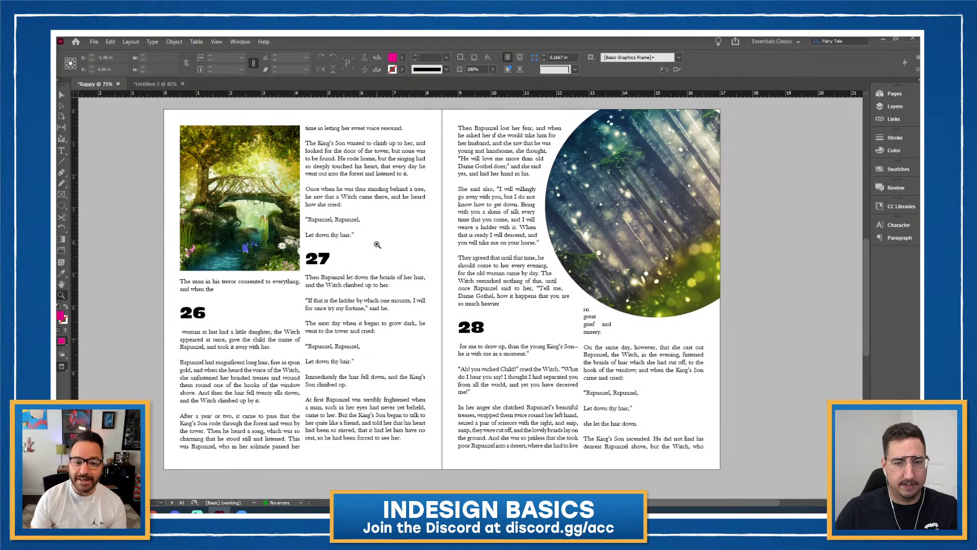
scroll(377, 245, "down", 15)
scroll(377, 245, "down", 2)
scroll(377, 244, "up", 17)
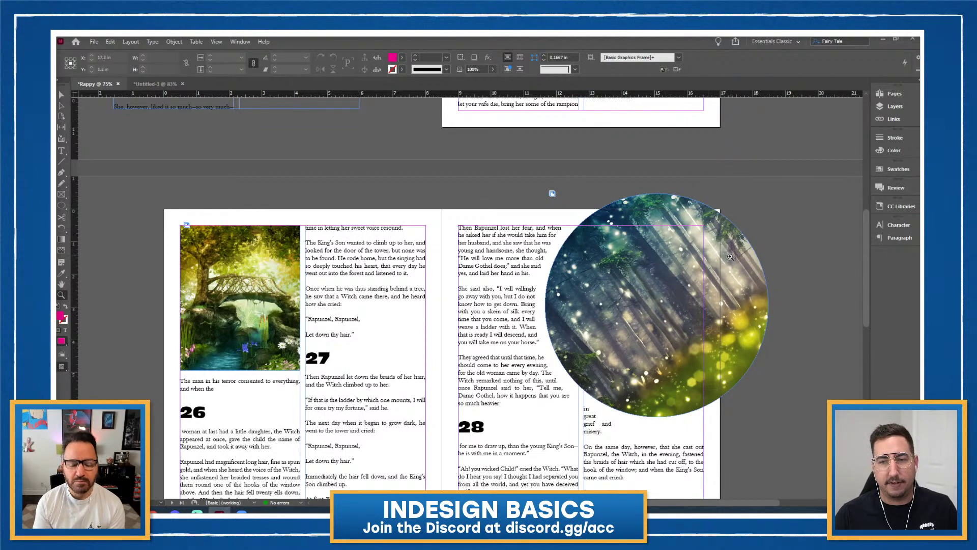
key("w")
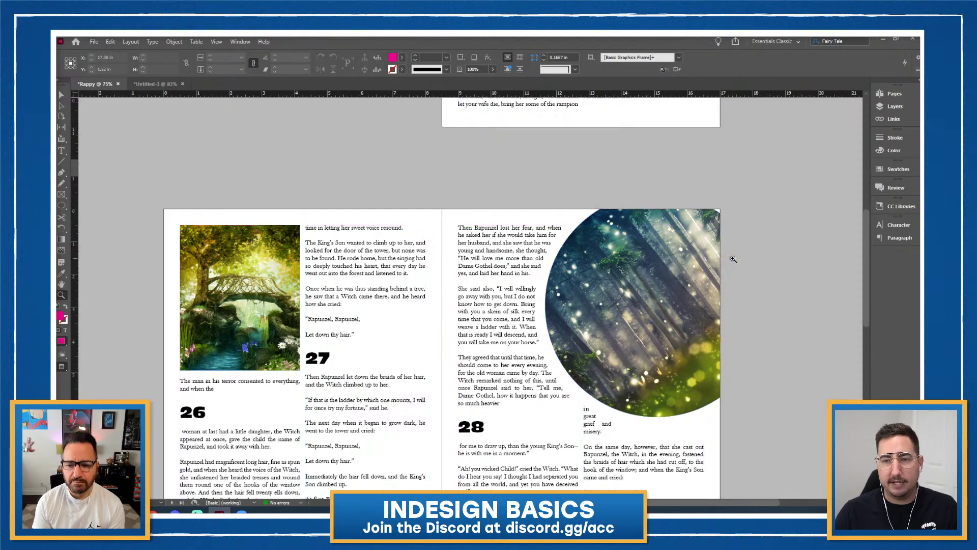
Move the circular forest image to about X 15.25 in, Y 2.74 in, covering the outer upper corner of page 3, and deselect it.
left_click(705, 249)
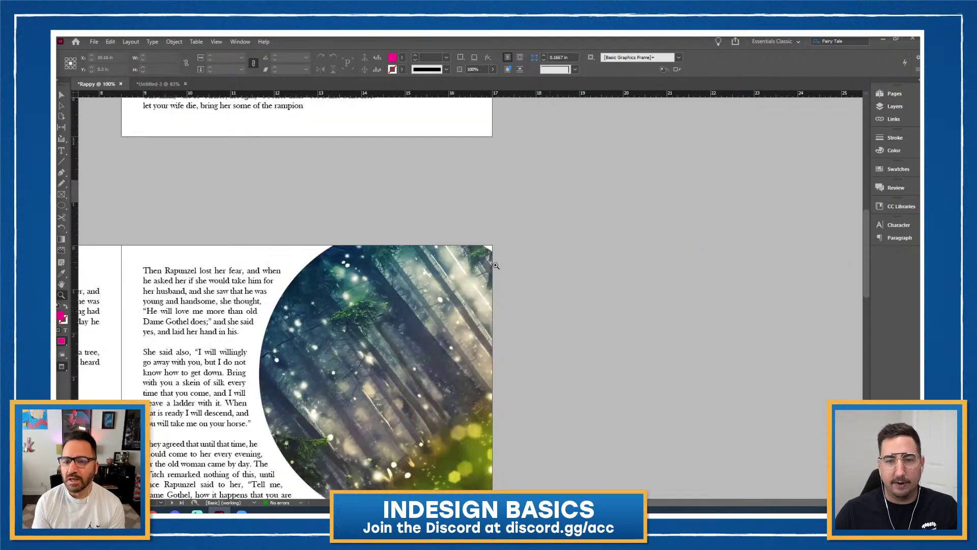
left_click(496, 265)
left_click(496, 264)
key("v")
left_click(392, 355)
left_click_drag(396, 353, 395, 350)
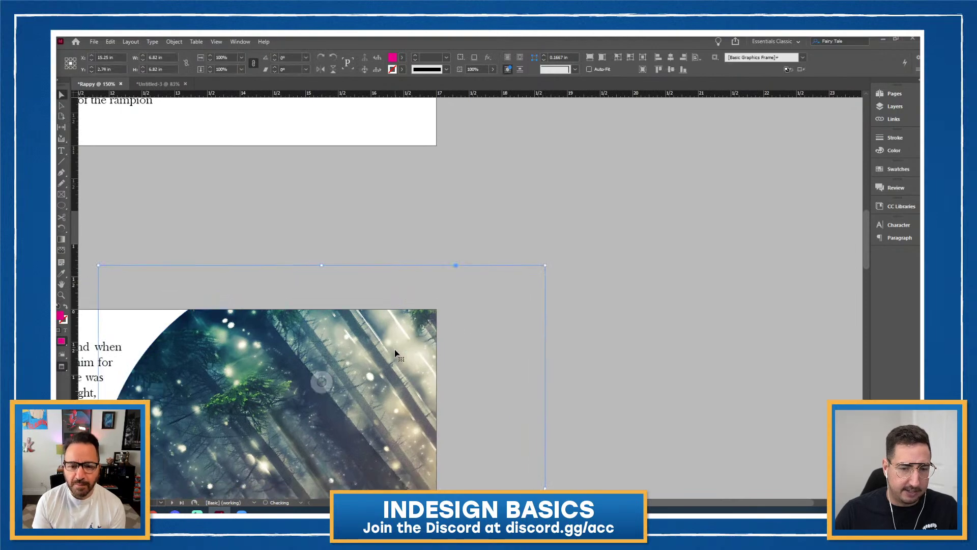
left_click(472, 222)
Review the pages 2–3 spread at 75% after the image move and return to the title page.
key("z")
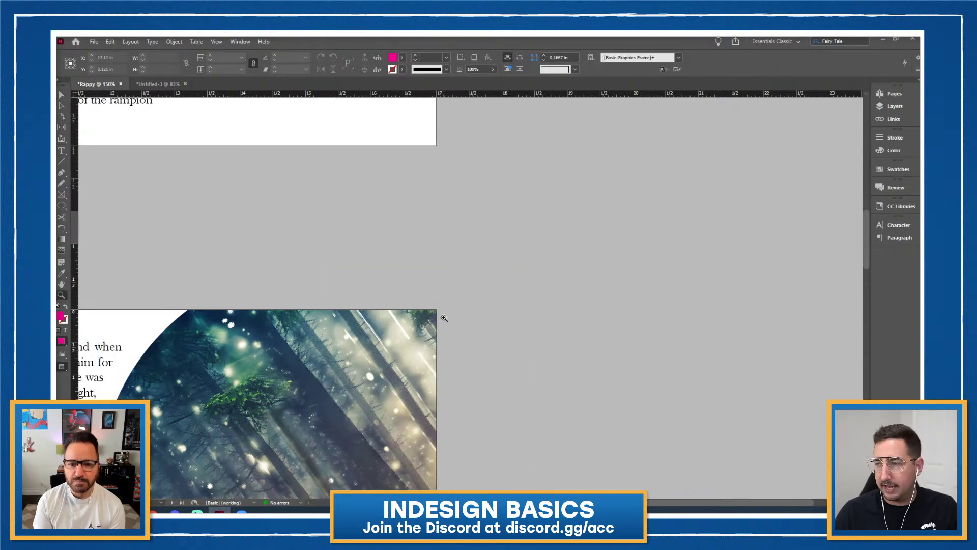
left_click(488, 323, "alt")
left_click(492, 328, "alt")
left_click(494, 333, "alt")
left_click_drag(494, 333, 592, 243)
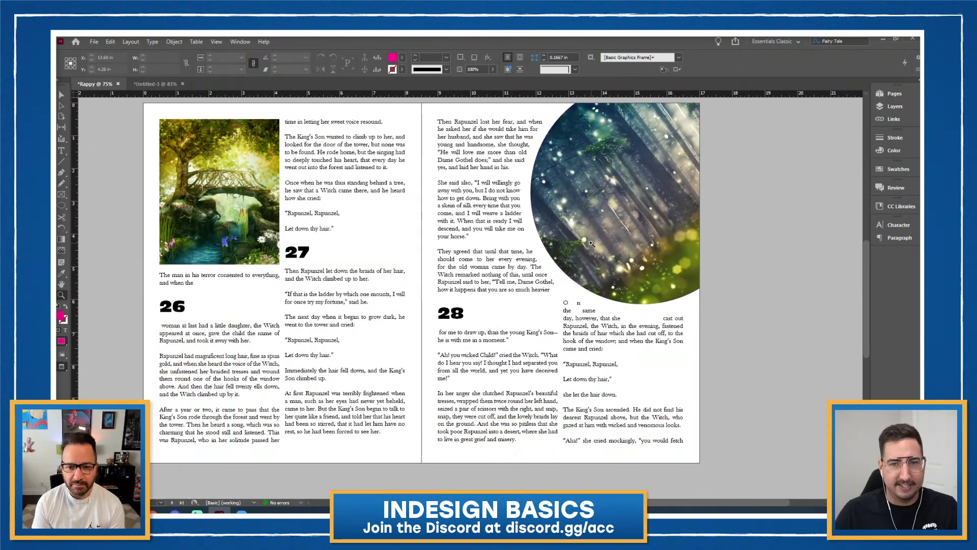
scroll(591, 243, "down", 6)
scroll(591, 243, "up", 5)
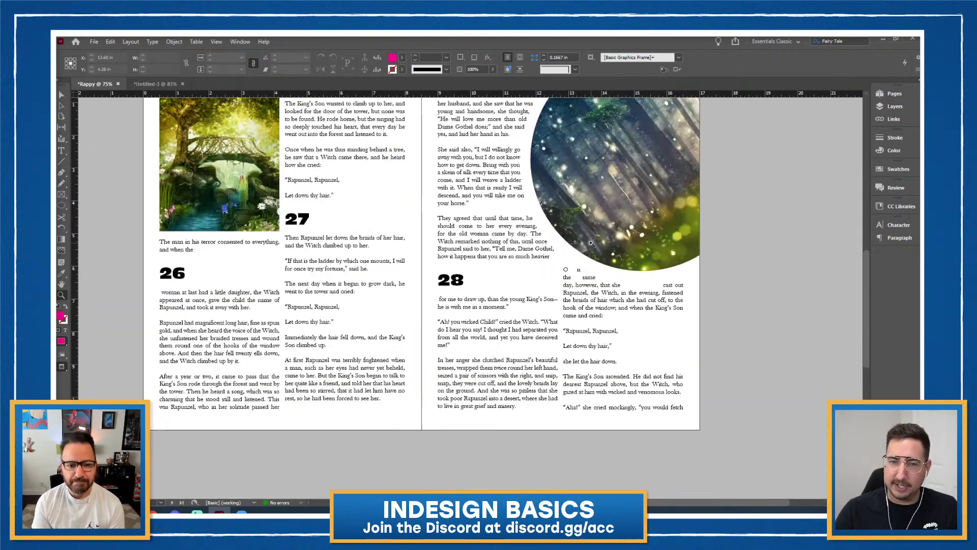
scroll(591, 243, "up", 12)
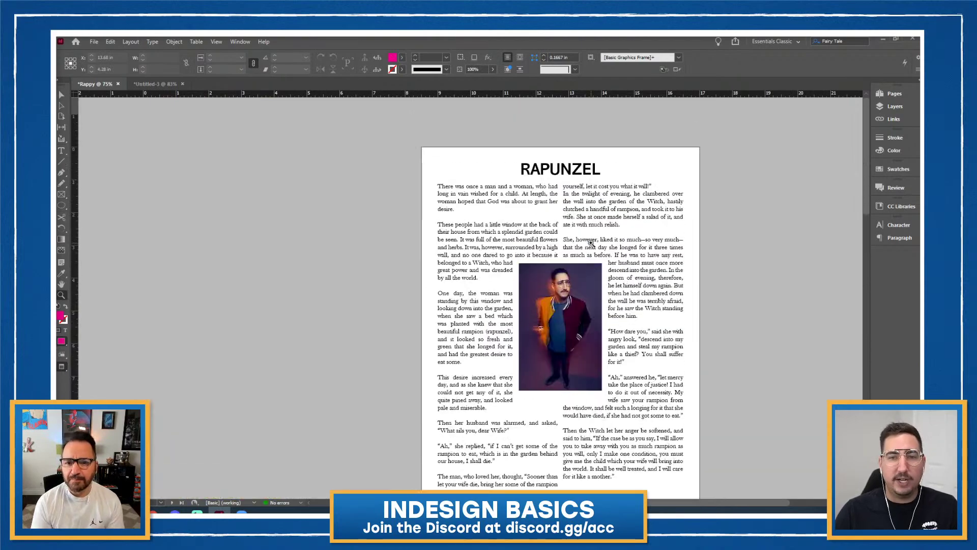